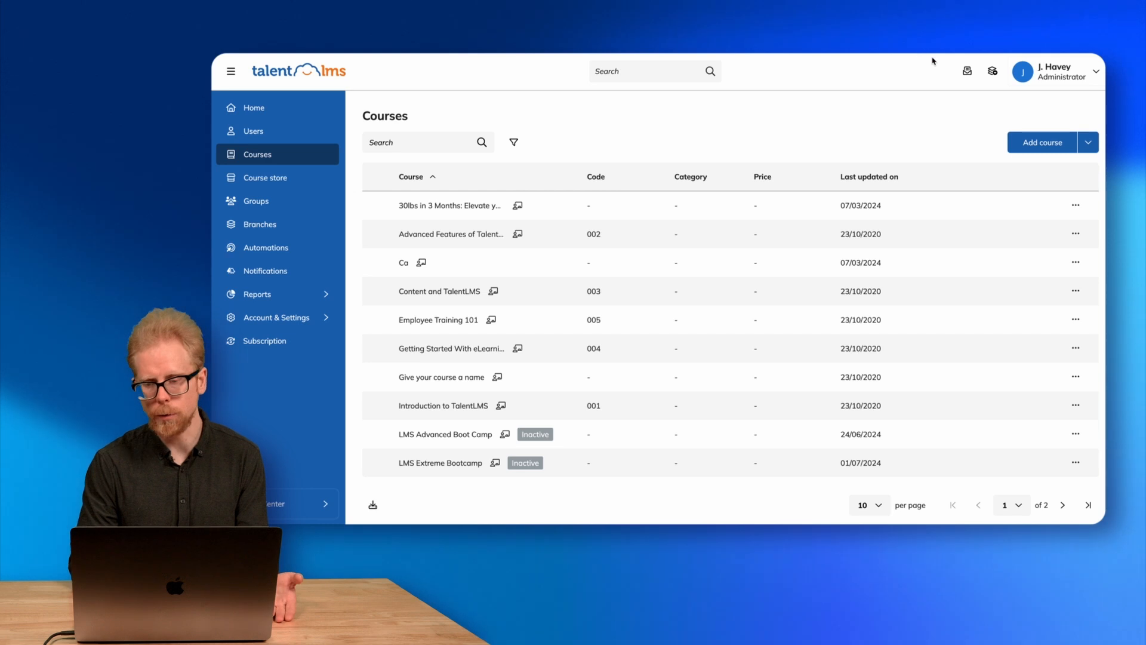
- Add a new course and review the content types offered under Standard Content, Learning Activities and More
left_click(1039, 149)
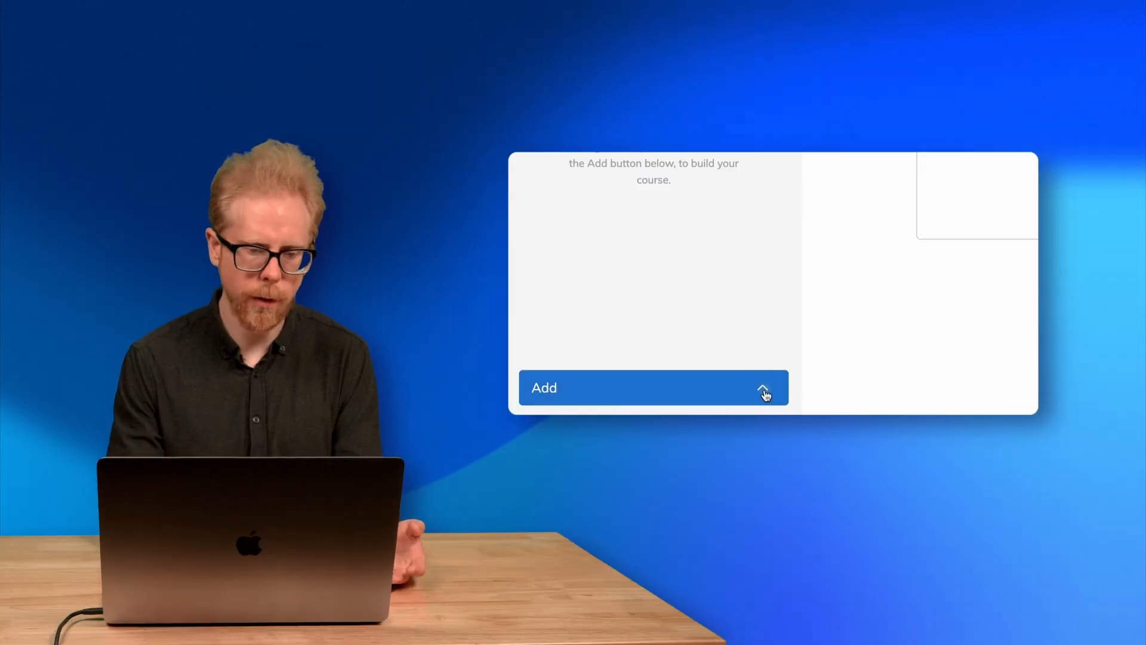
left_click(395, 509)
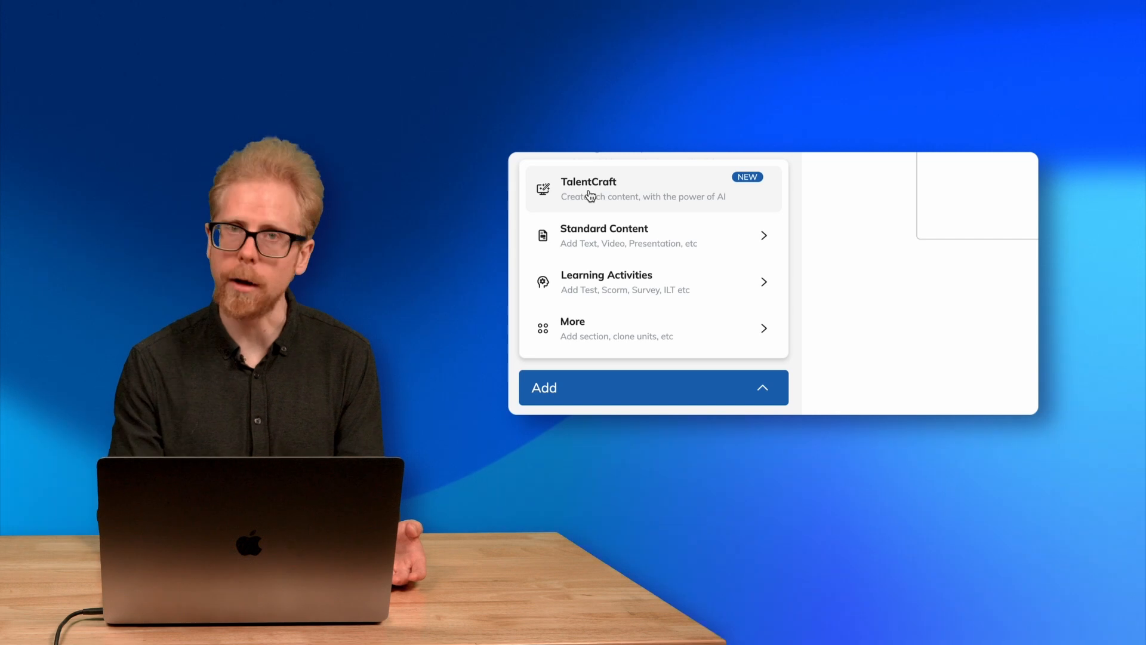
mouse_move(600, 237)
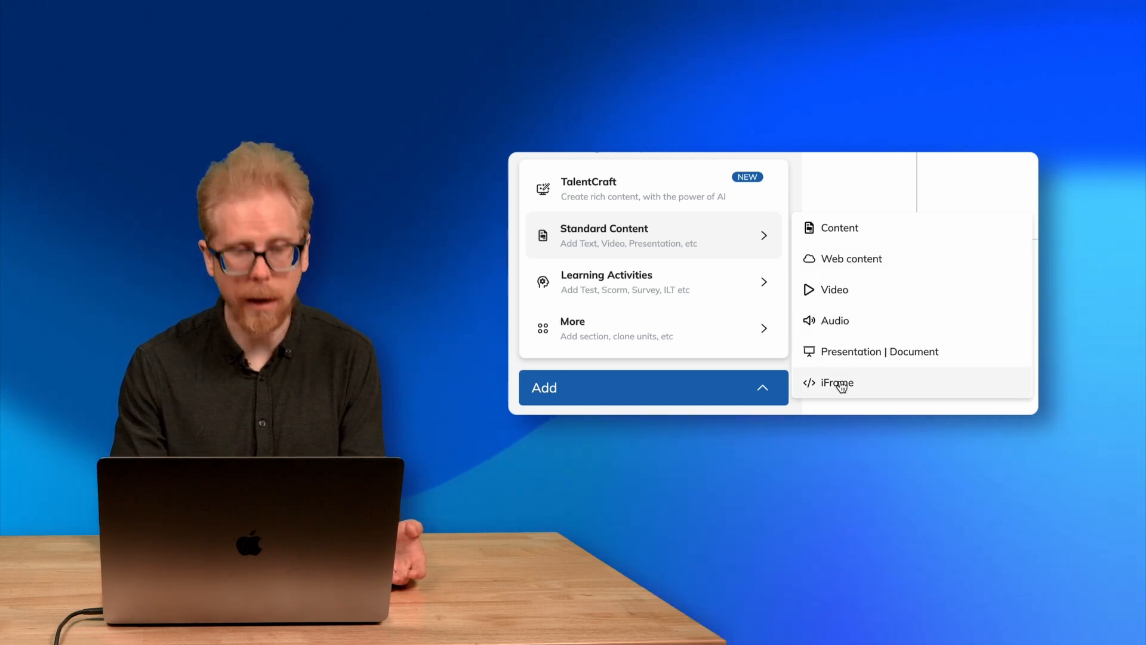
mouse_move(650, 280)
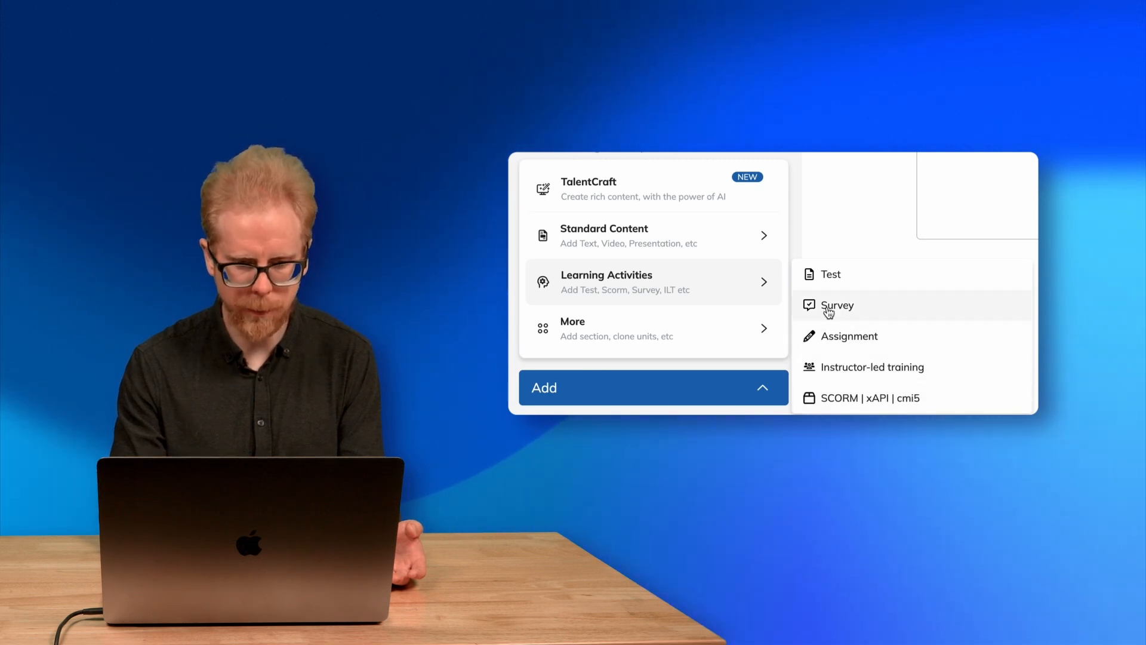
mouse_move(655, 317)
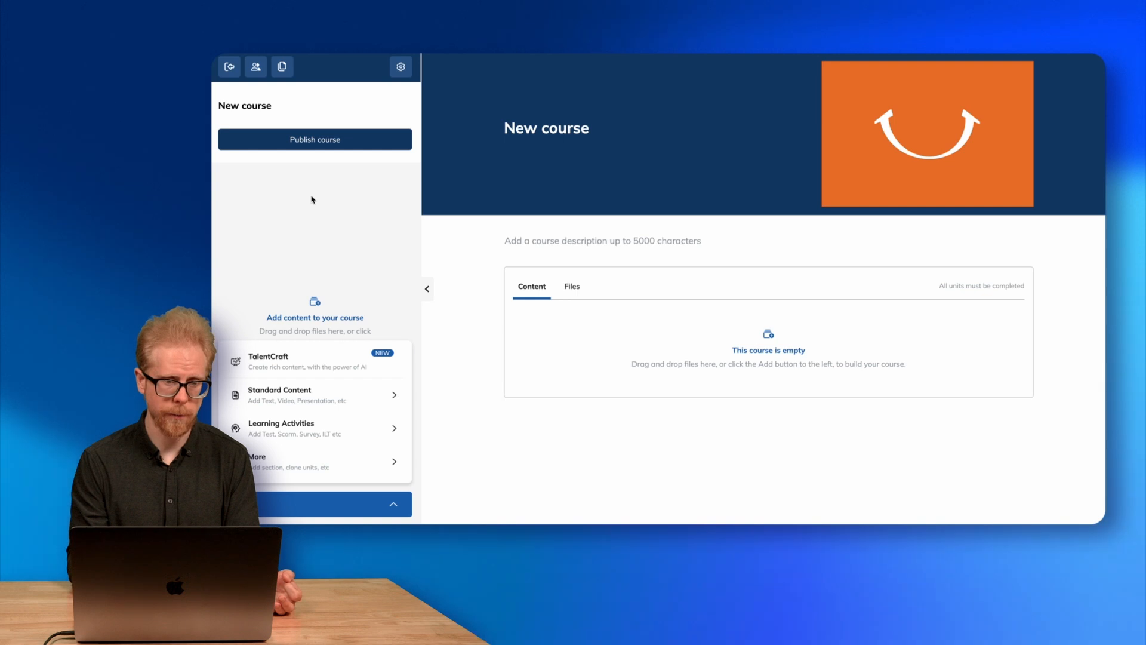
- Leave the course editor and open the course list in the legacy interface
left_click(233, 70)
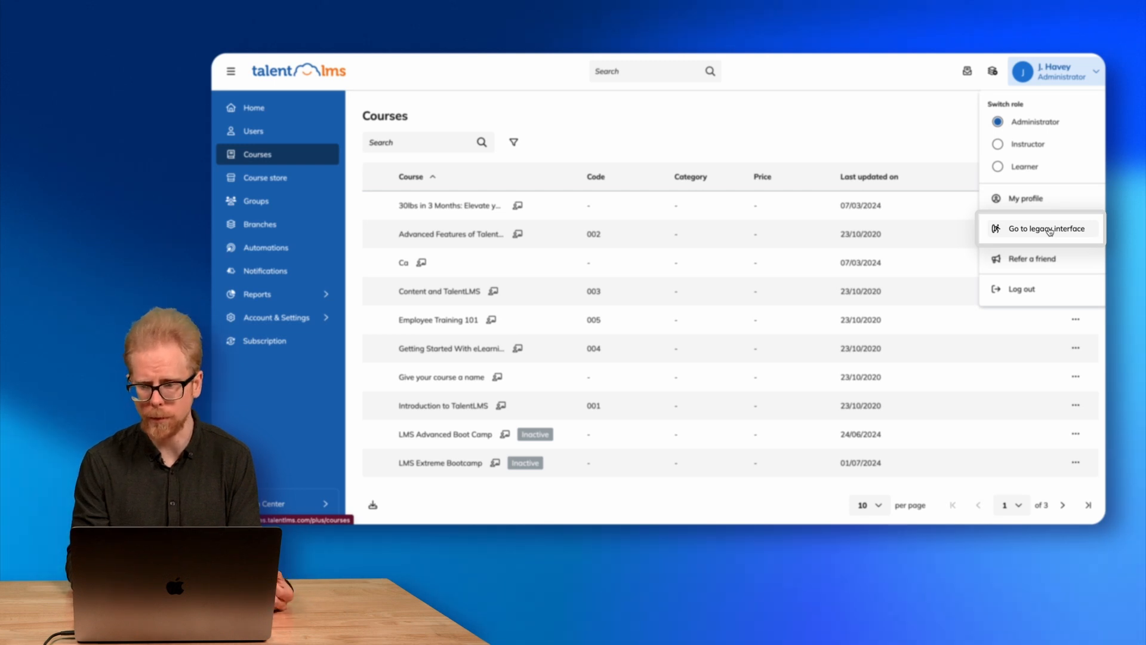
left_click(1032, 231)
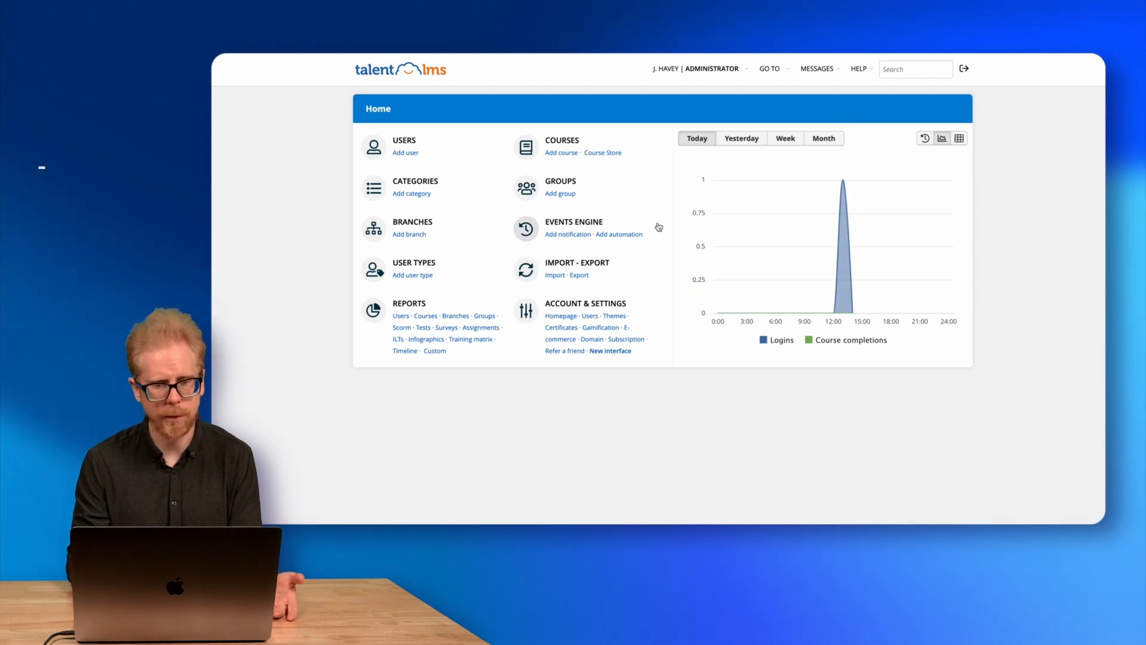
left_click(564, 141)
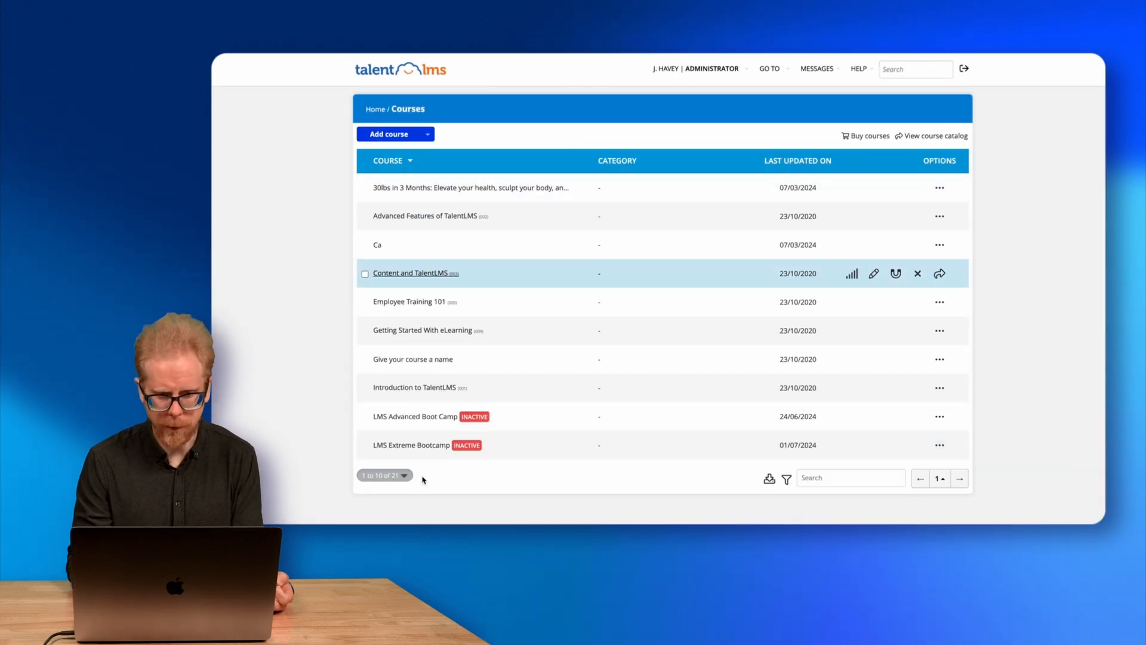
- Create a course named Test without a category and save it to continue with user selection
left_click(388, 135)
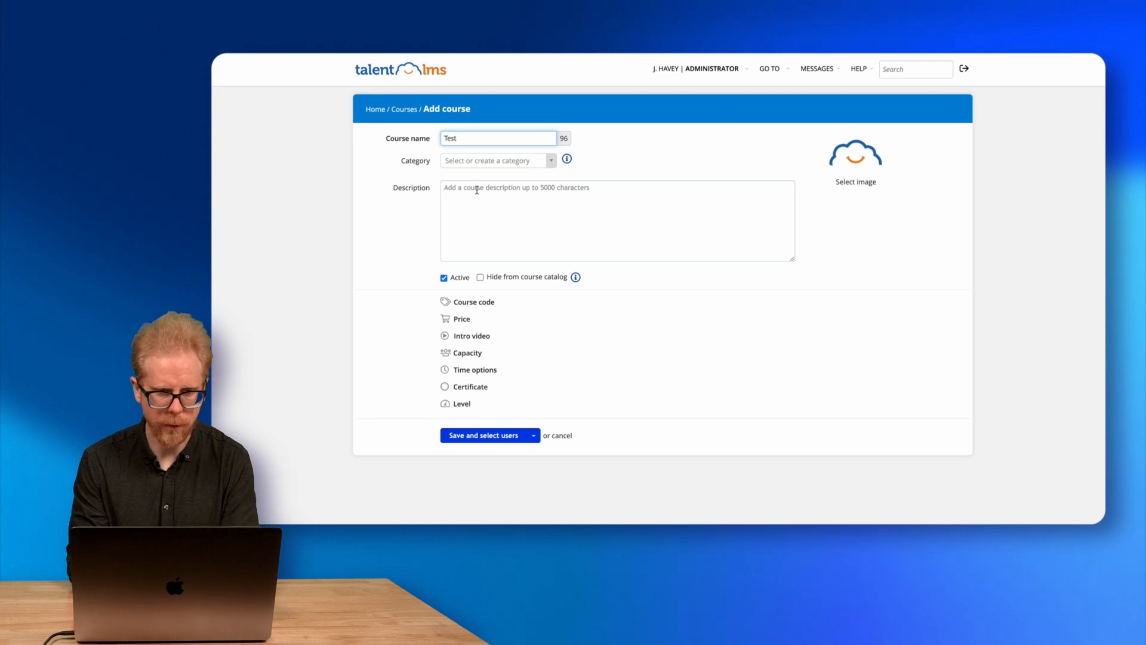
left_click(552, 161)
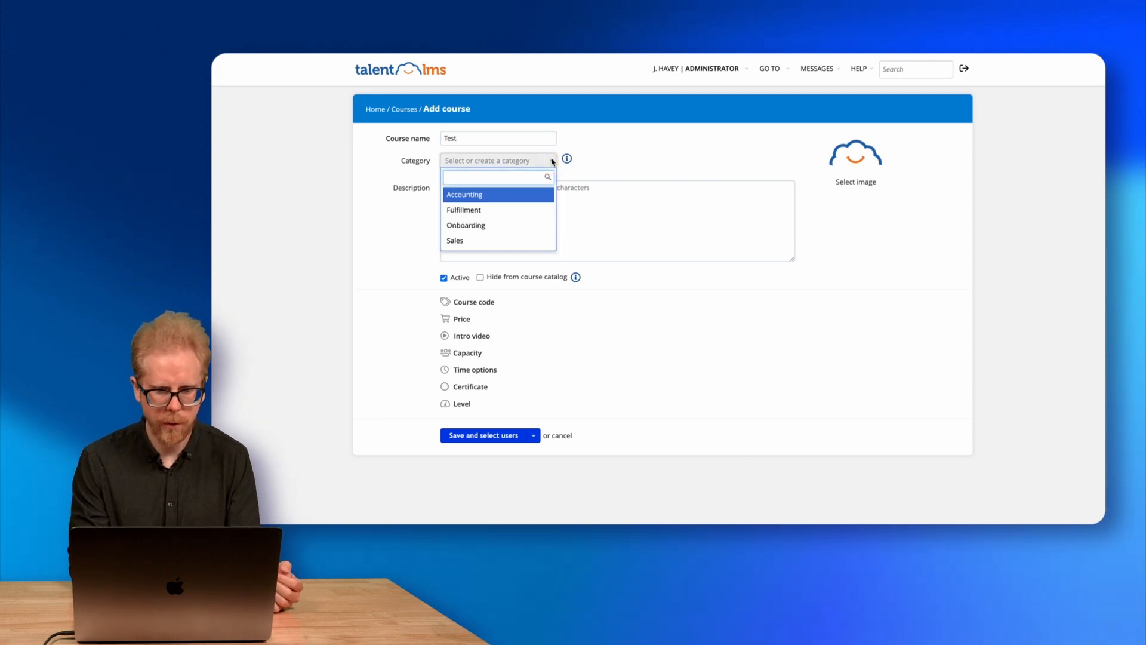
left_click(682, 127)
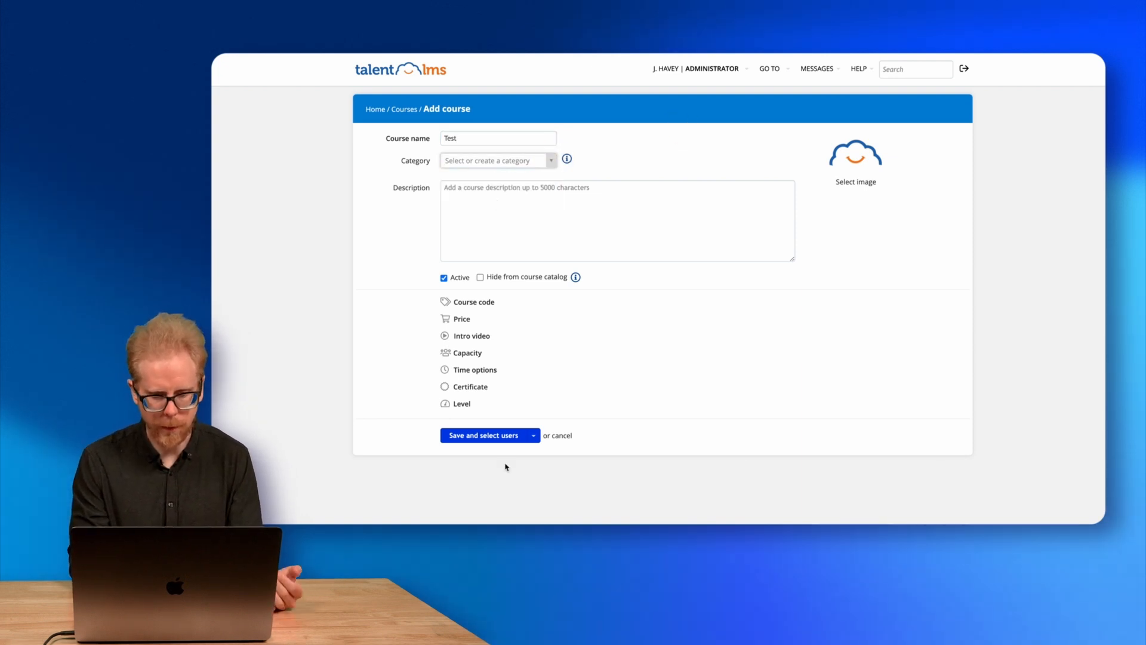
left_click(488, 436)
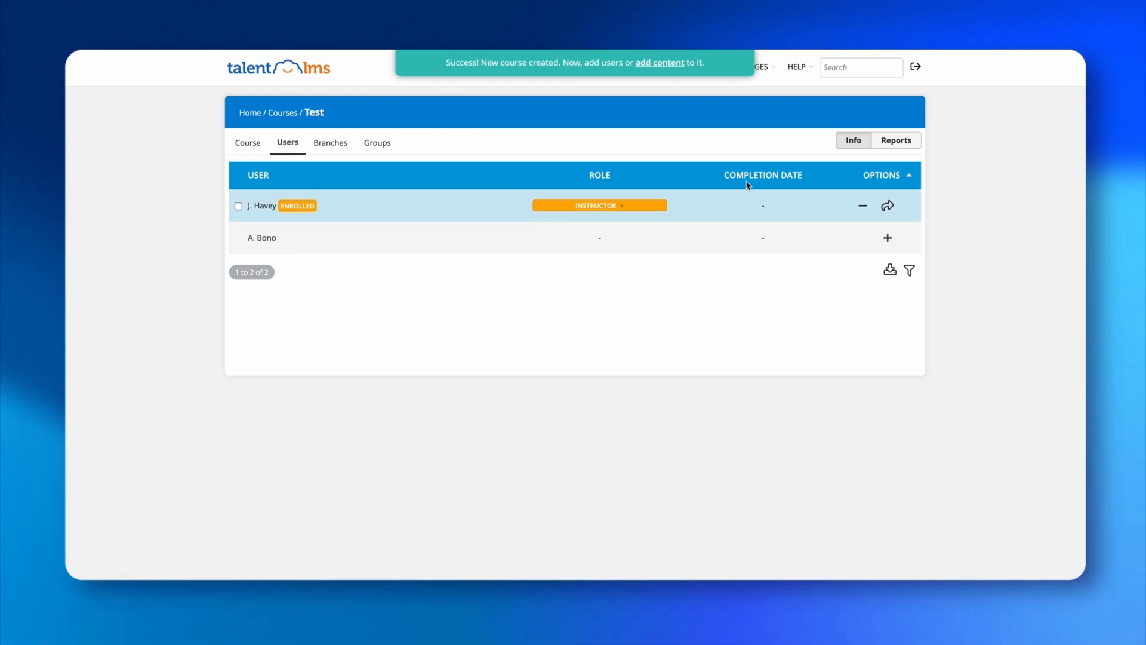
- Check which branches and groups can be assigned to the Test course
left_click(347, 146)
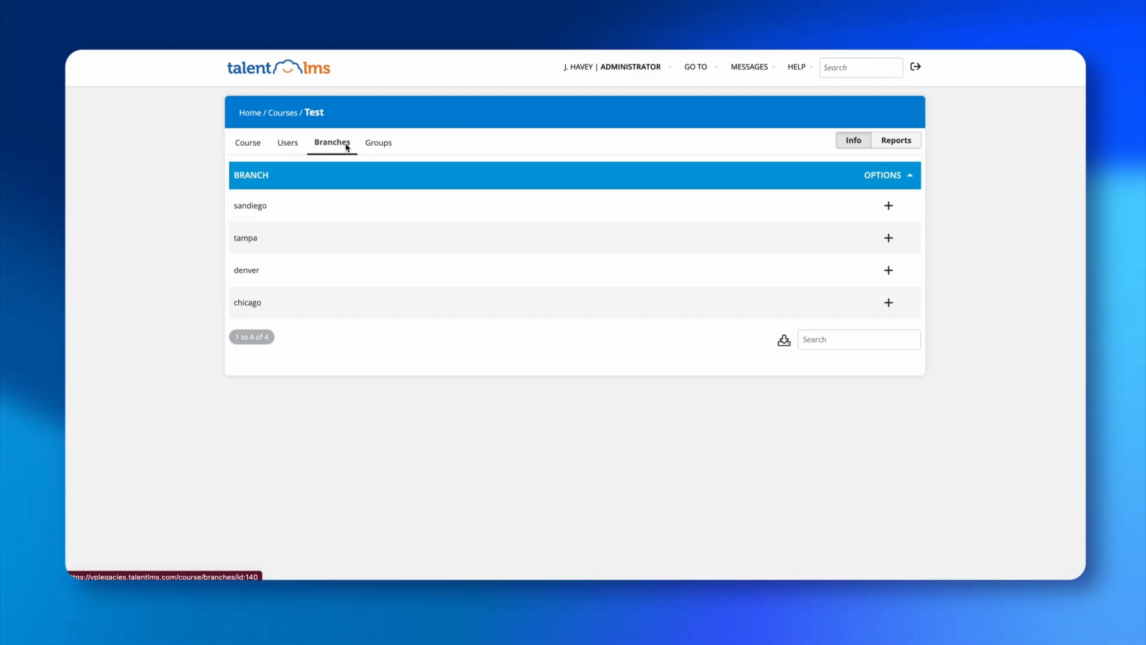
left_click(378, 147)
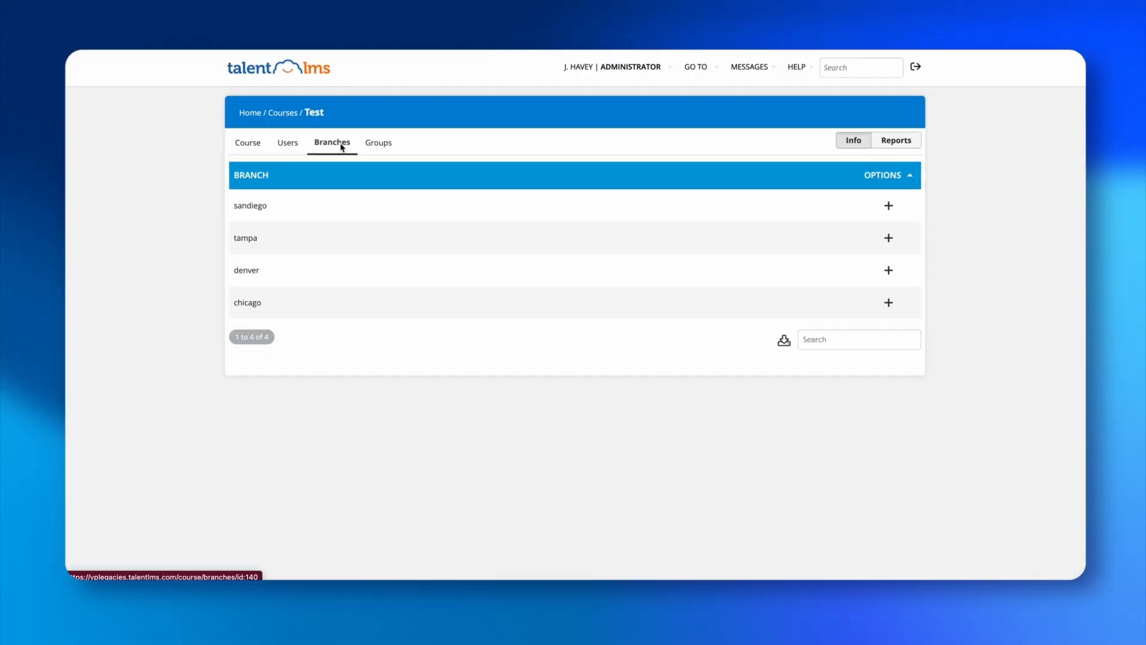
- Go from the Test course's details to its content and view the unit types that can be added
left_click(244, 146)
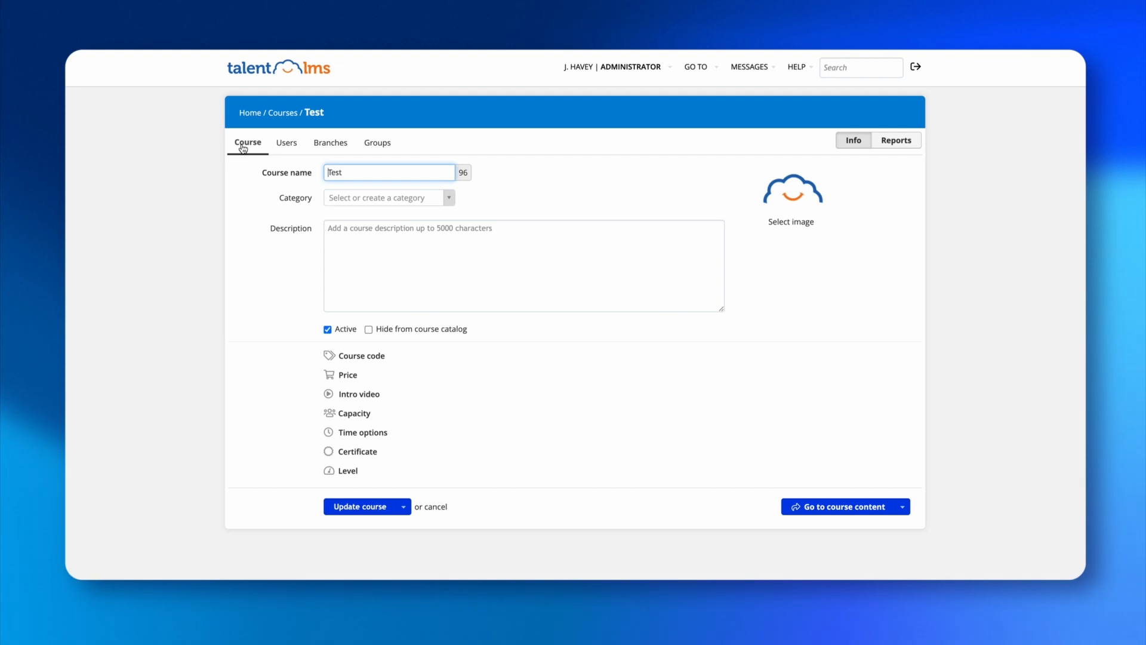
left_click(839, 507)
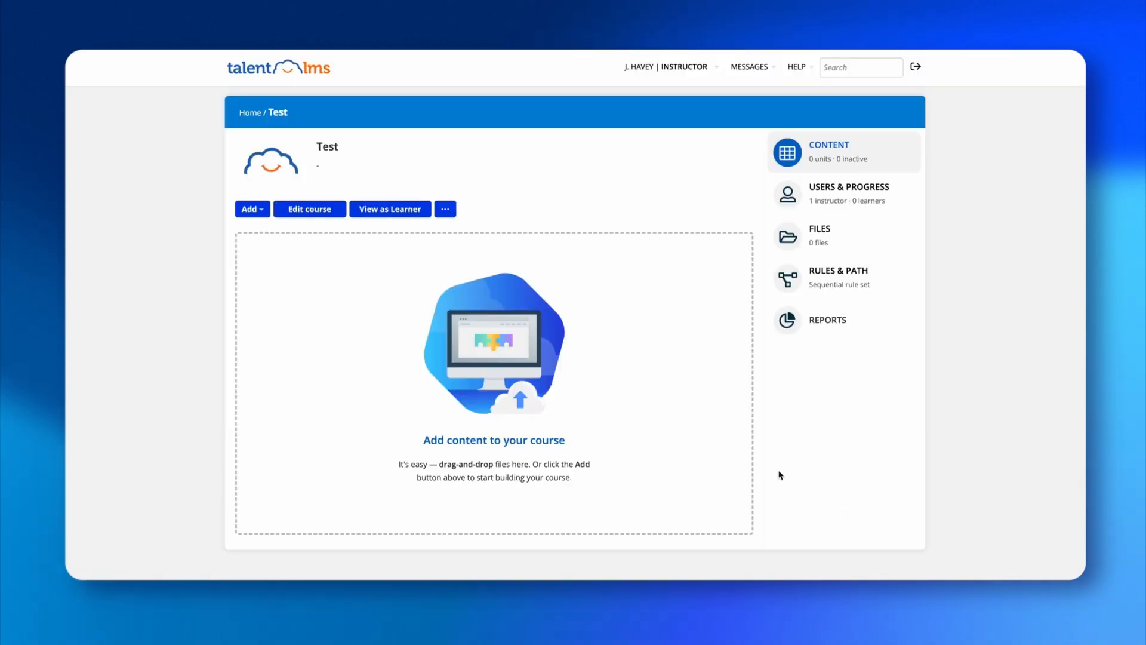
left_click(260, 218)
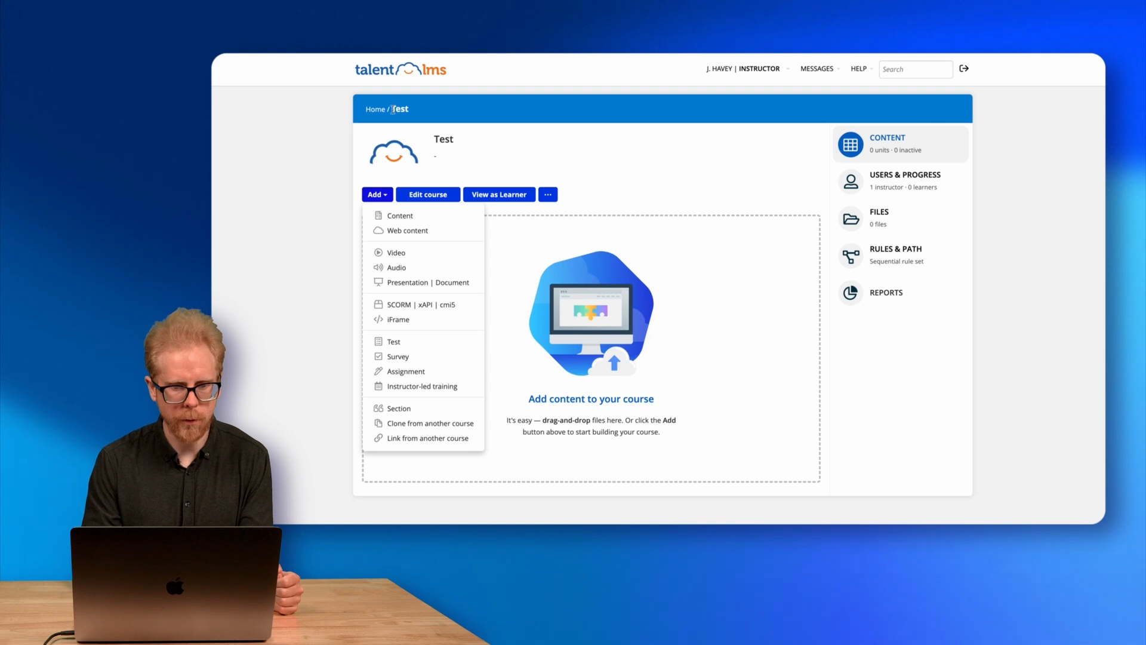
- Switch the role back to Administrator and return to the new interface through the account settings
left_click(378, 111)
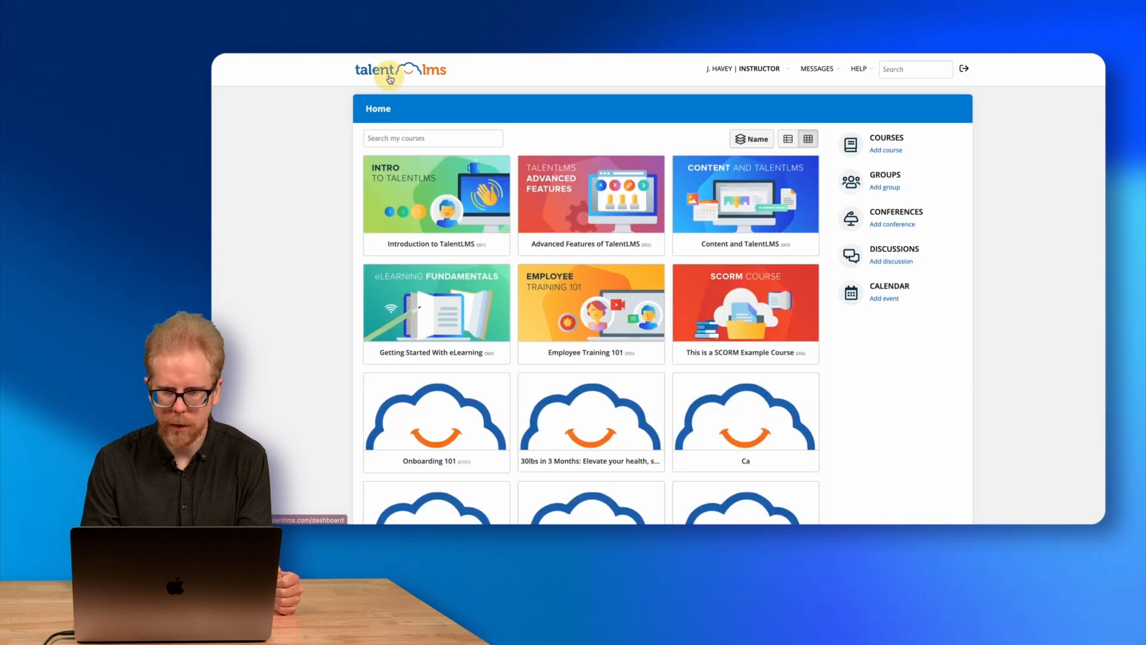
mouse_move(761, 70)
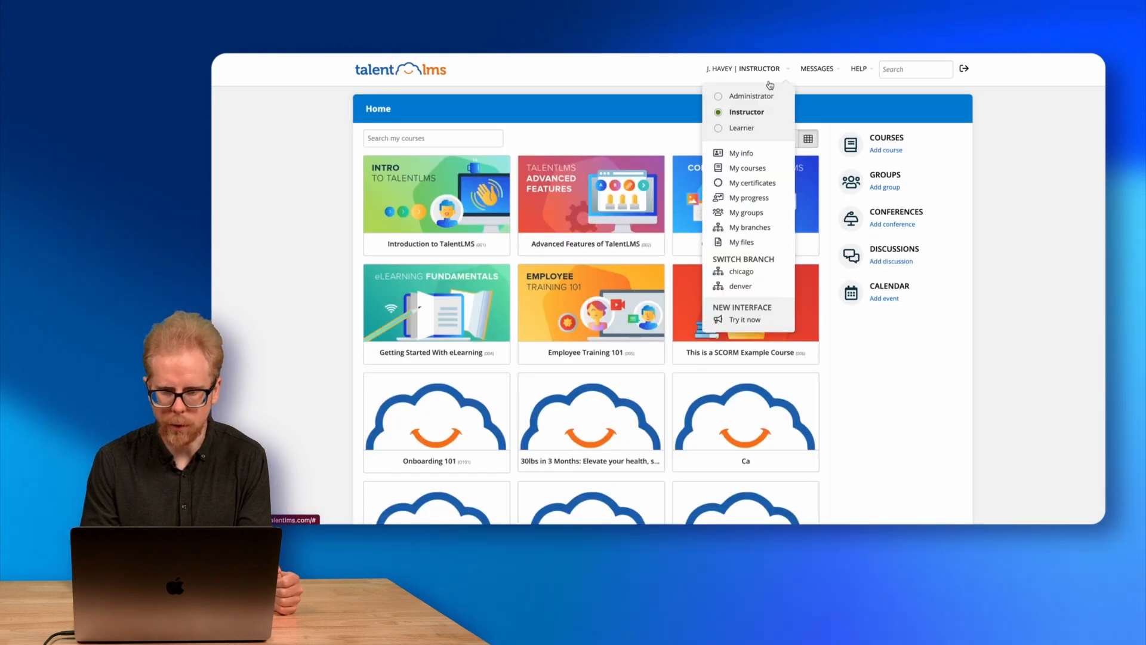
left_click(753, 97)
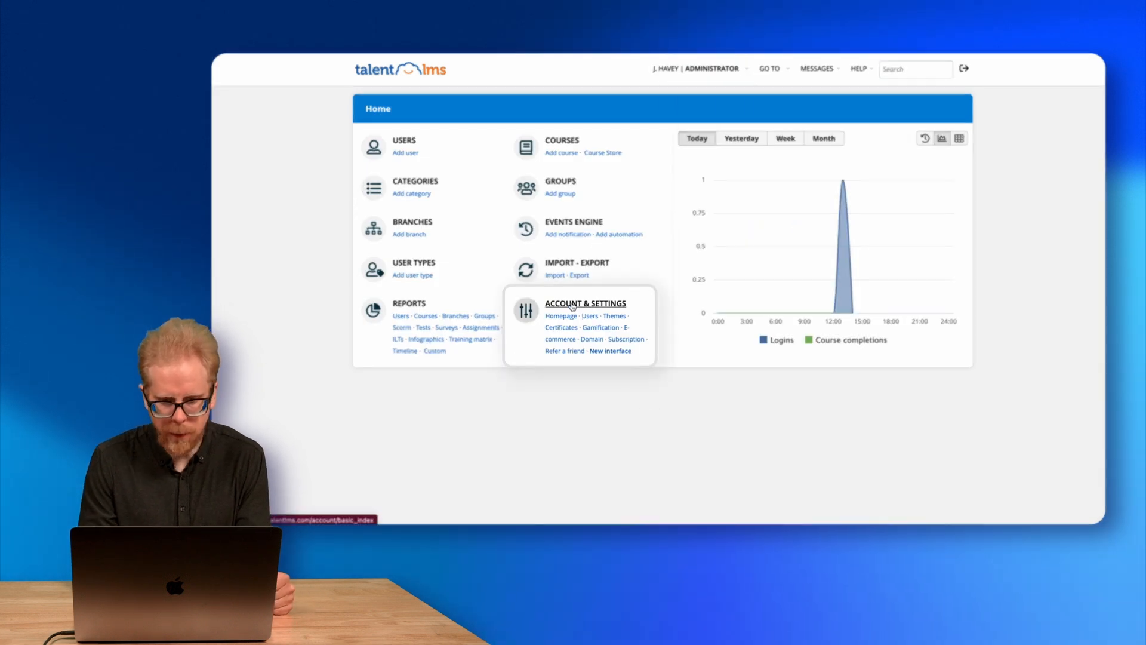
left_click(617, 352)
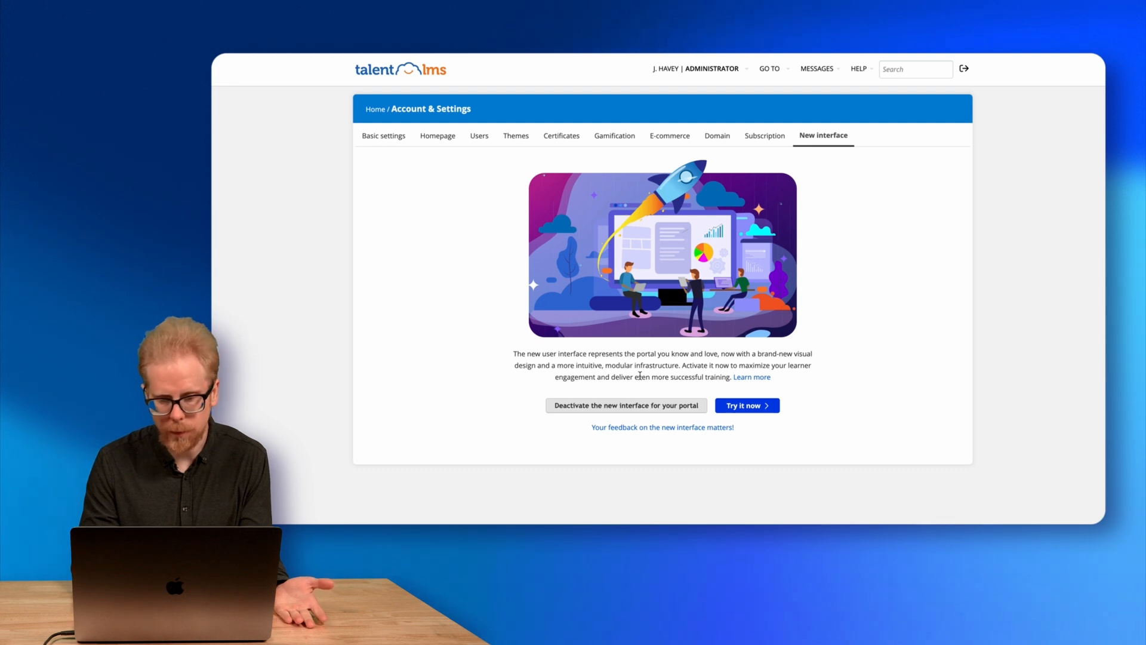
left_click(746, 406)
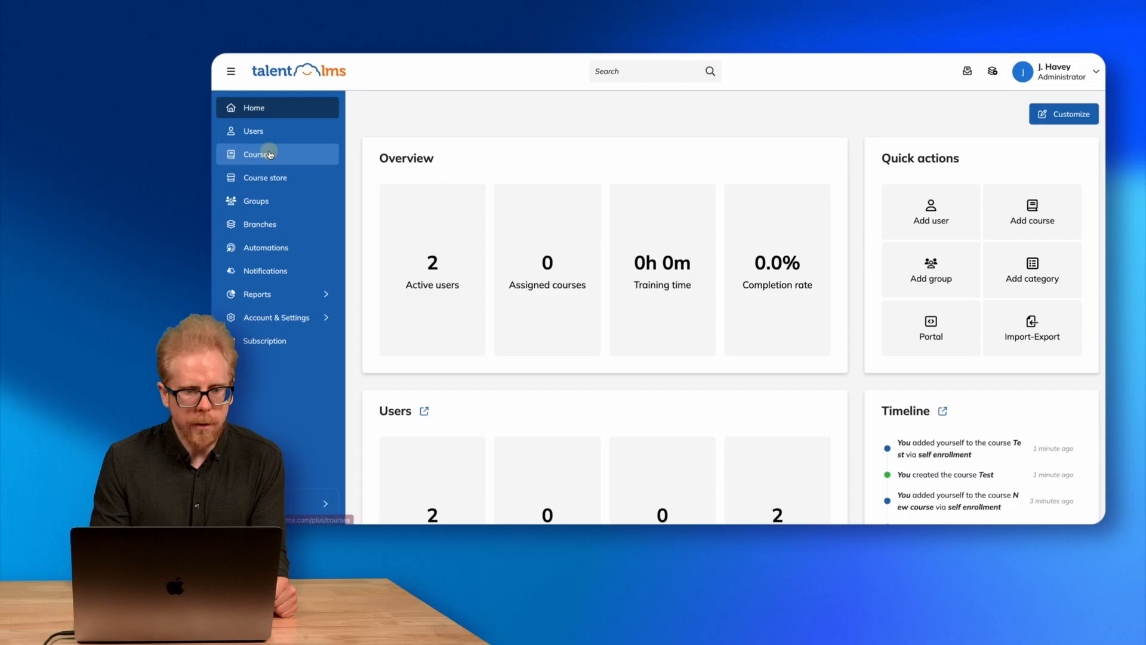
- Add another new course and insert a Video unit from the Standard Content types
left_click(267, 154)
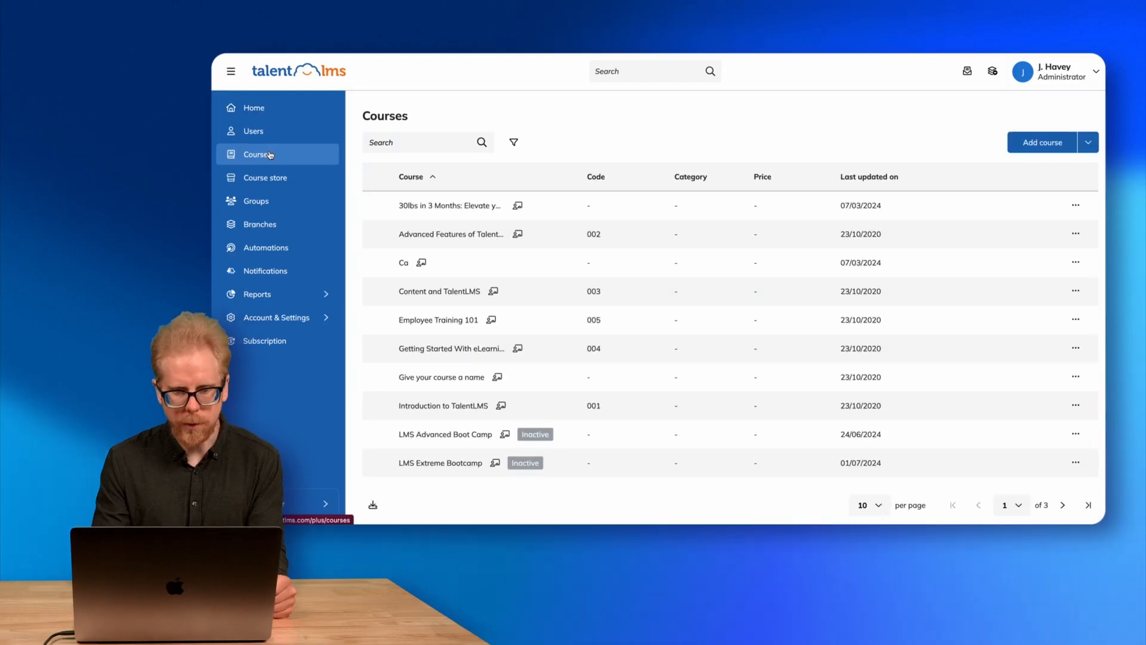
left_click(1029, 148)
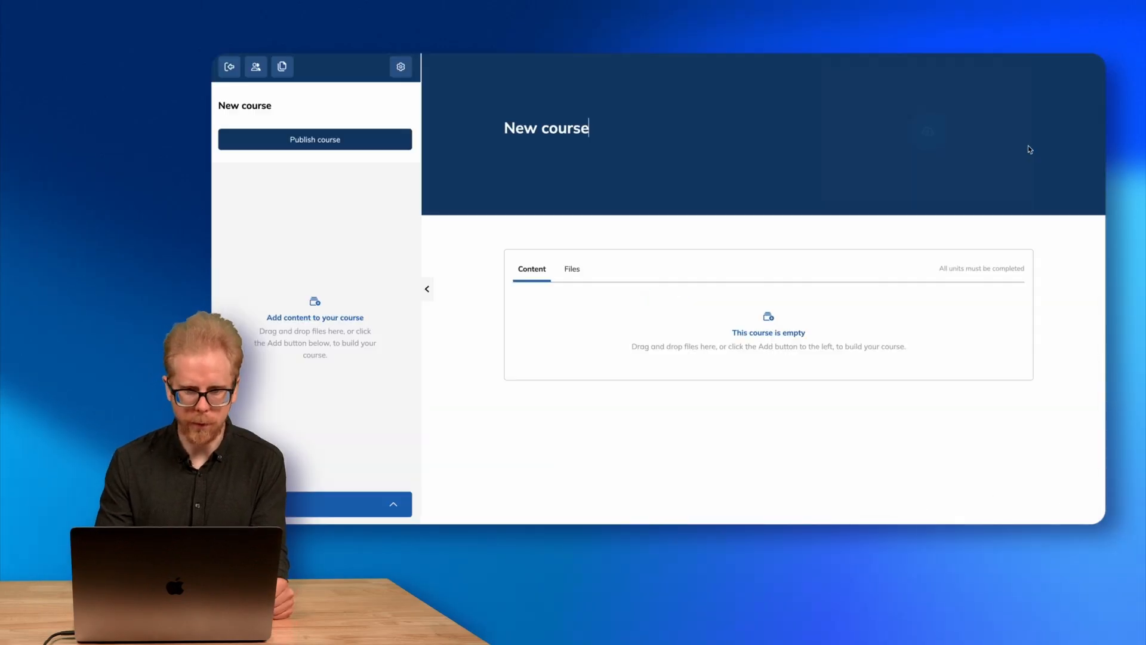
left_click(318, 507)
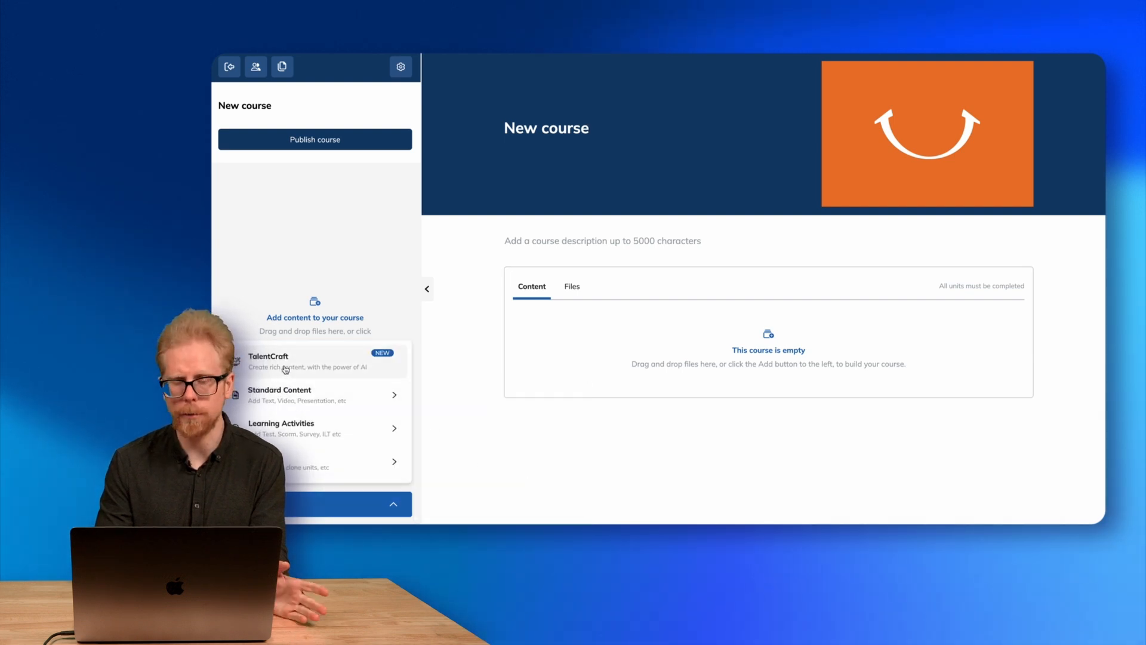
mouse_move(281, 392)
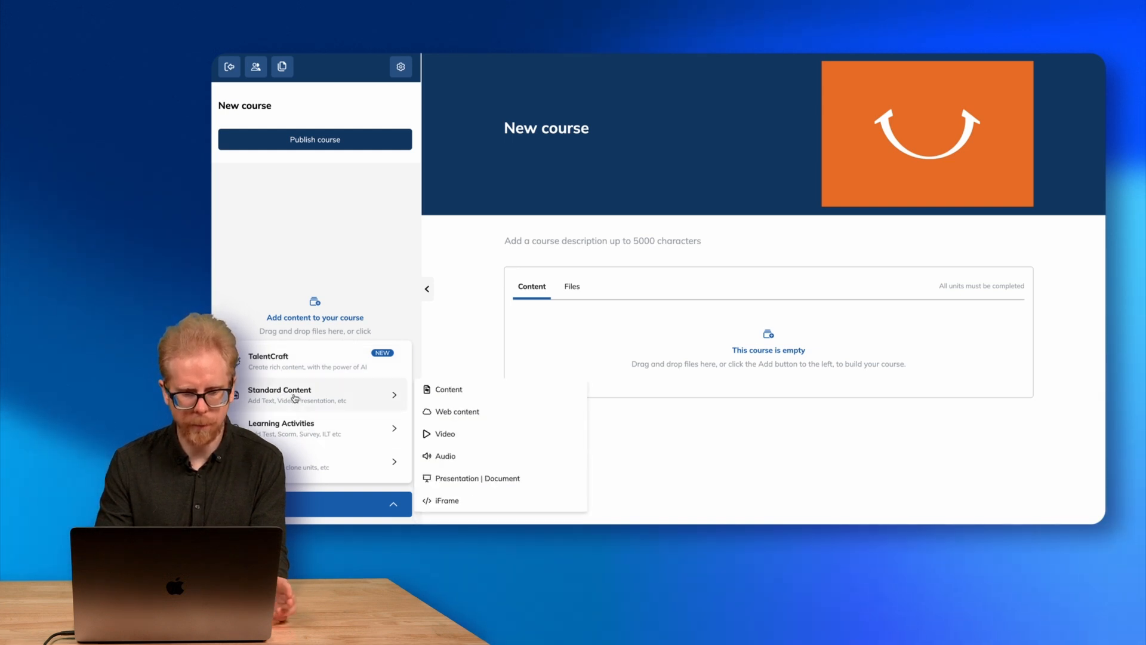
mouse_move(383, 395)
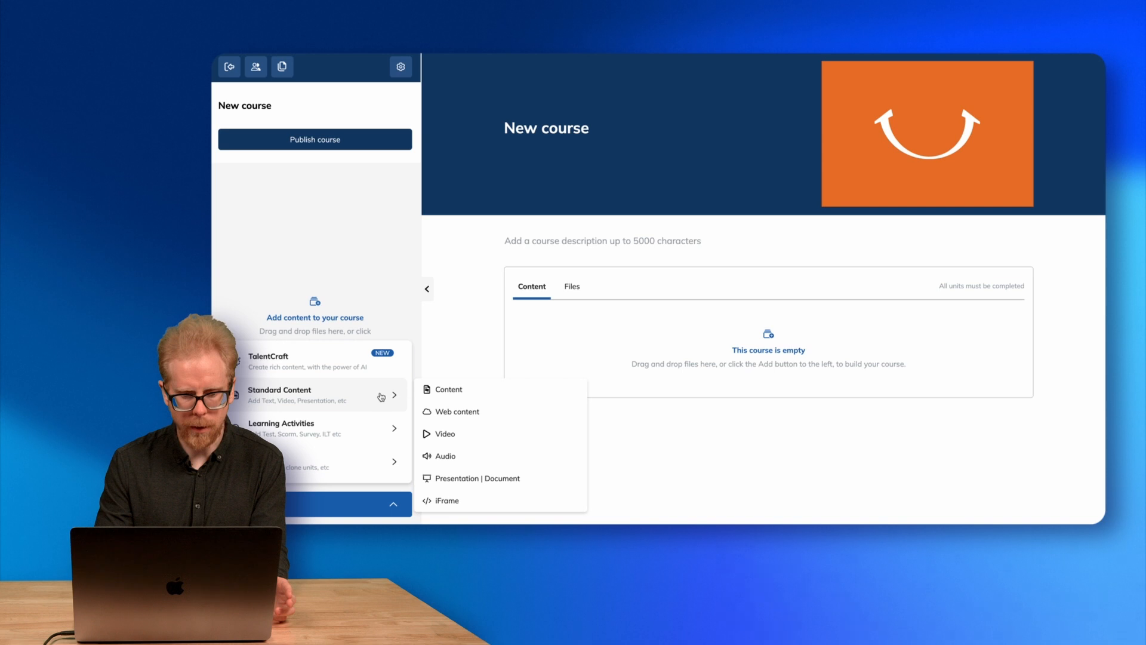
left_click(427, 437)
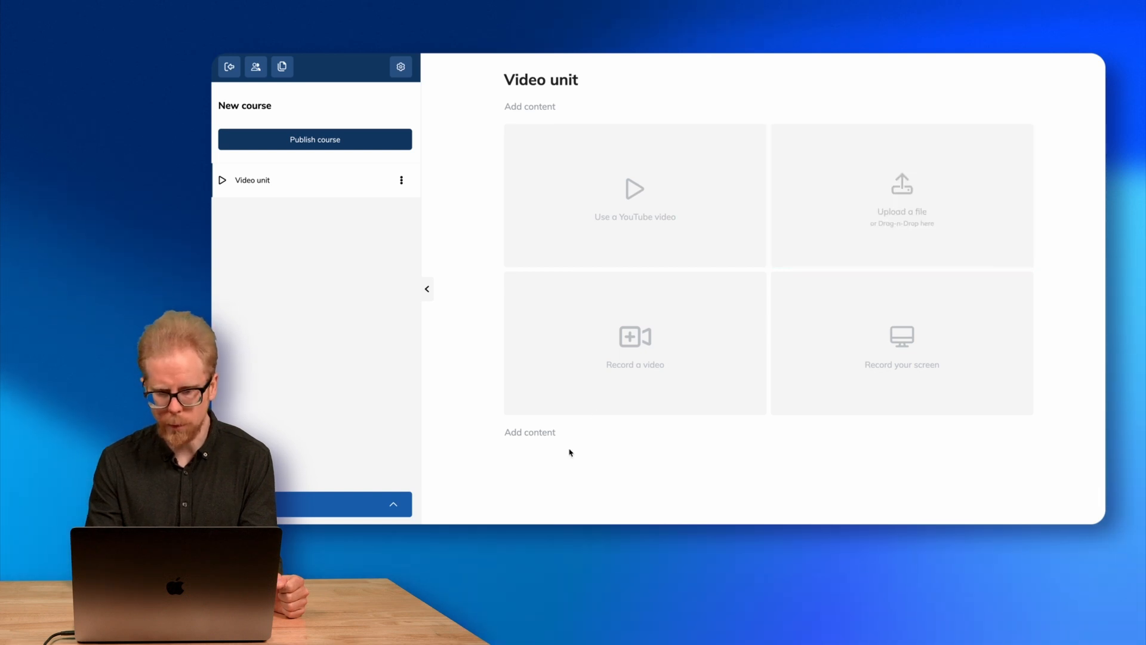
- Try to record a video in the Video unit, allowing camera and microphone access for this time
left_click(654, 341)
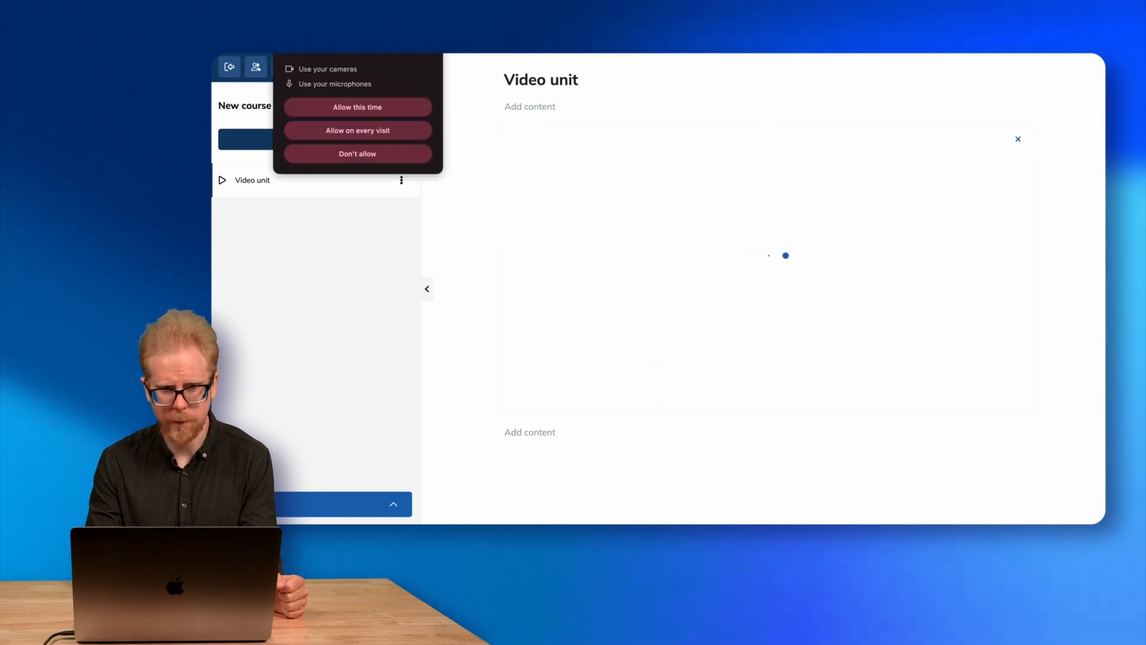
left_click(382, 109)
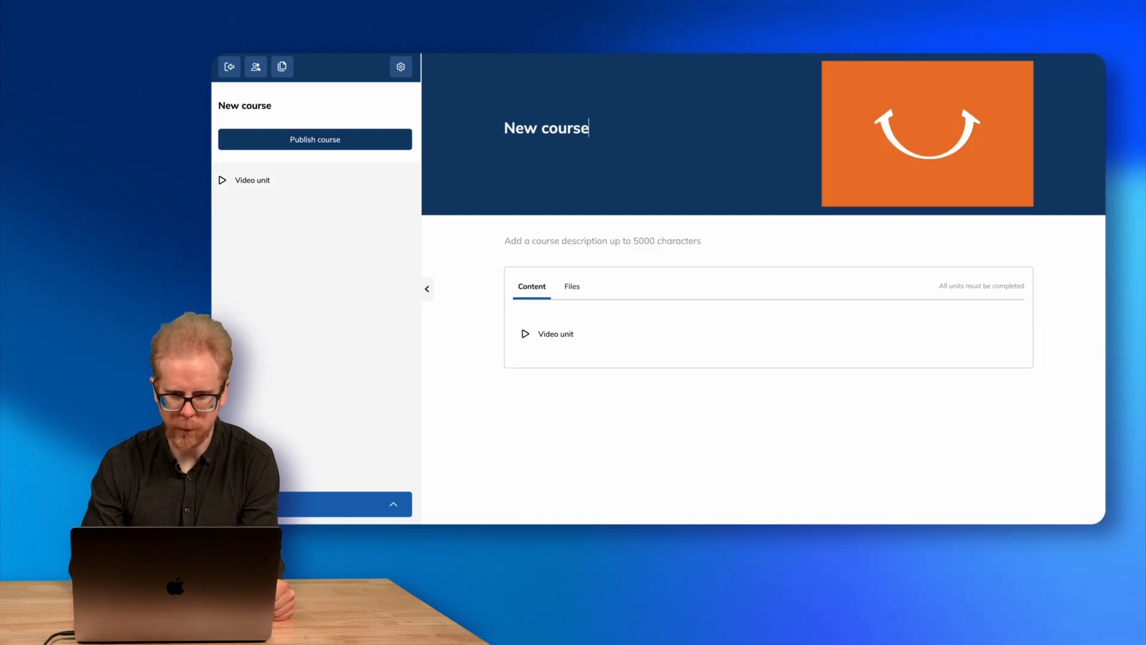
- Try to record the screen in the Video unit with the entire screen as the source, and cancel sharing
left_click(257, 179)
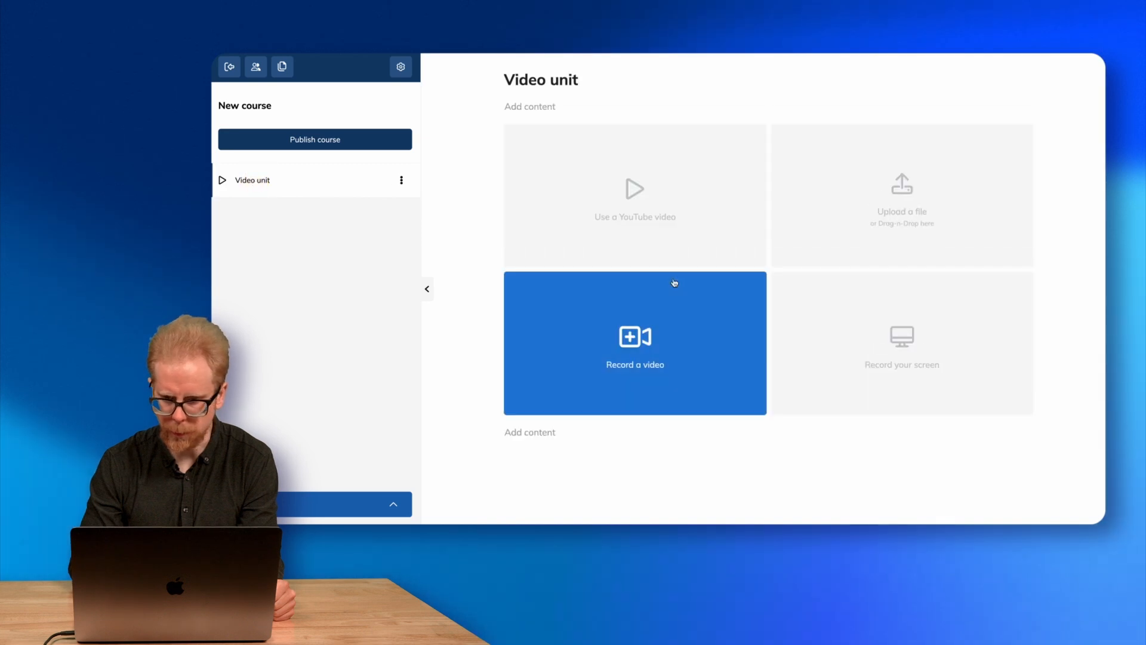
left_click(918, 332)
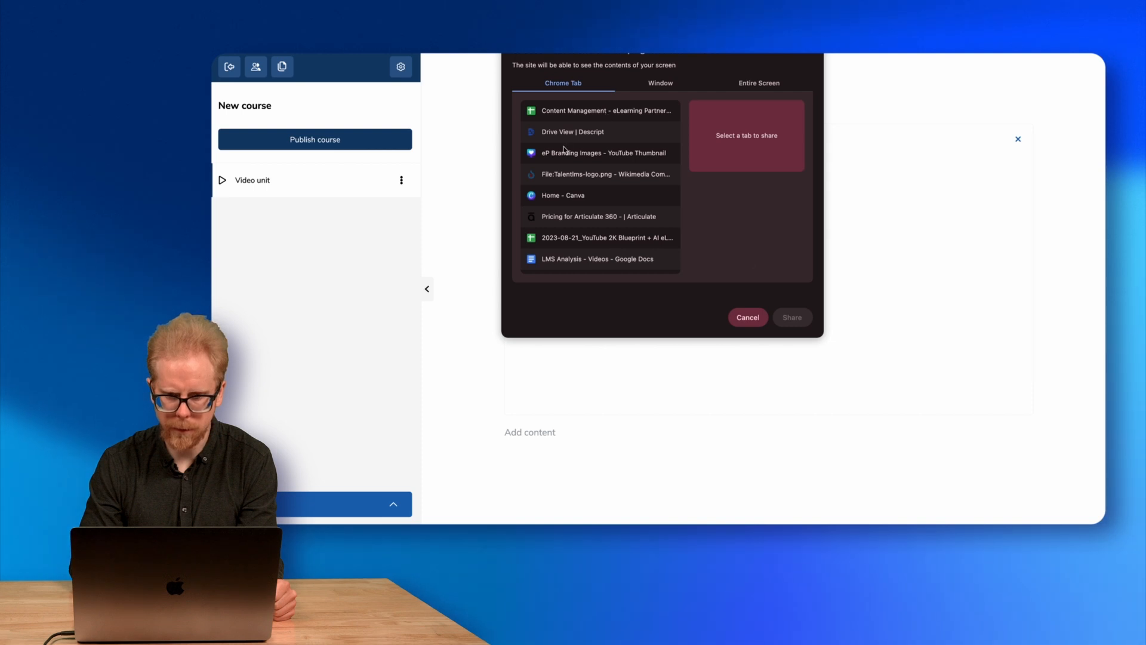
scroll(600, 179, "down", 5)
scroll(600, 179, "up", 5)
left_click(766, 85)
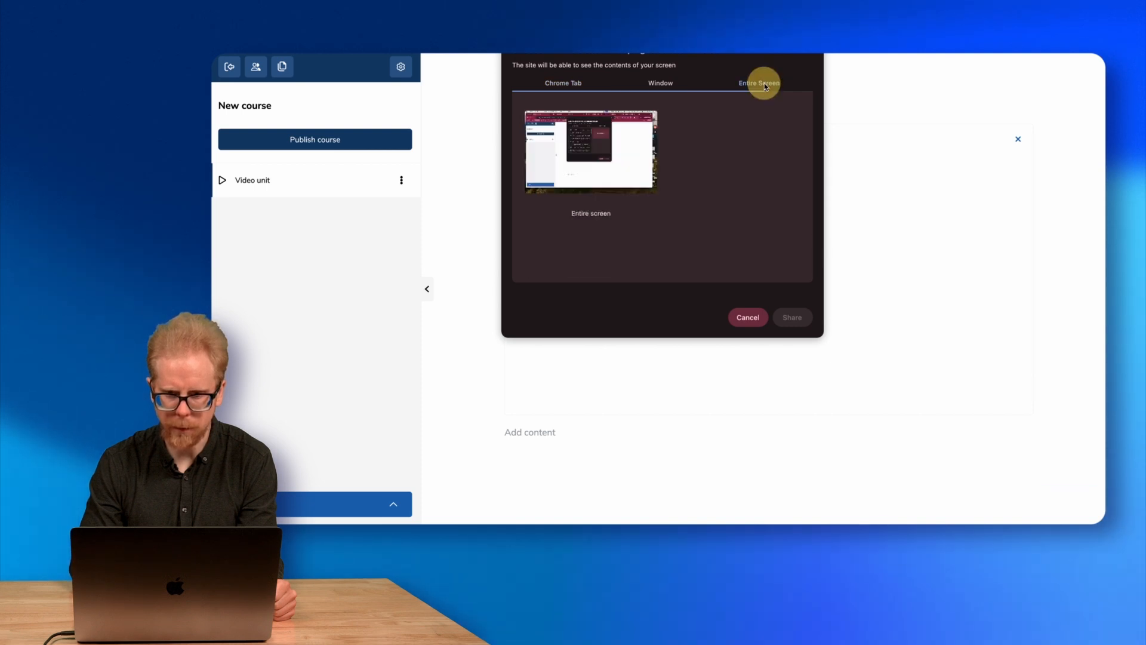
left_click(623, 154)
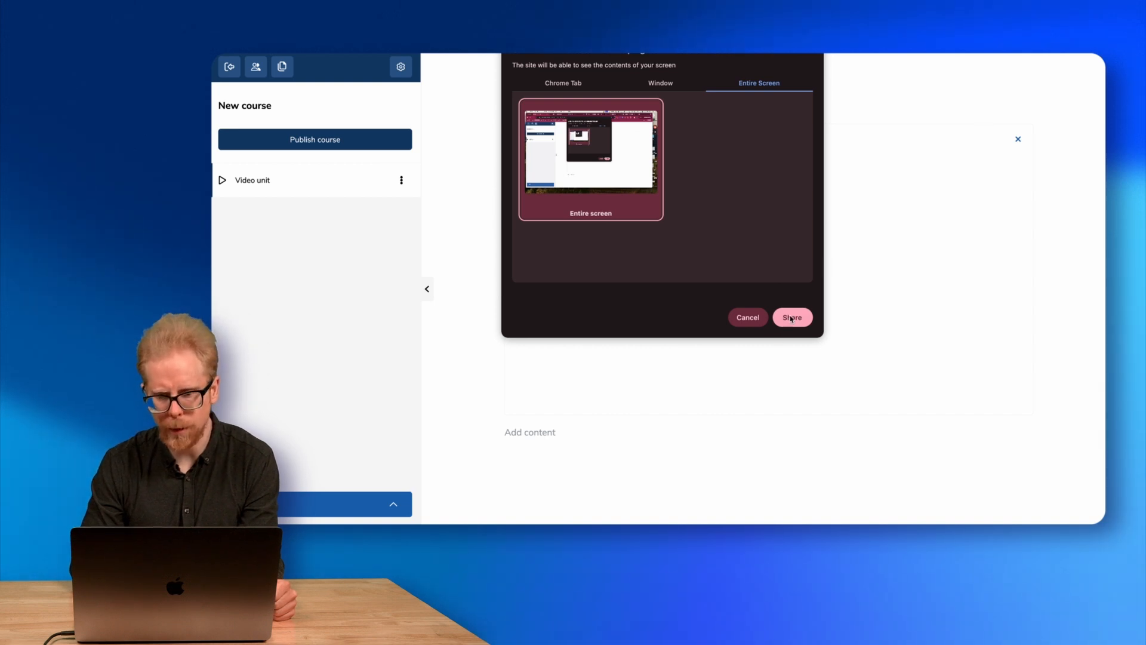
left_click(746, 318)
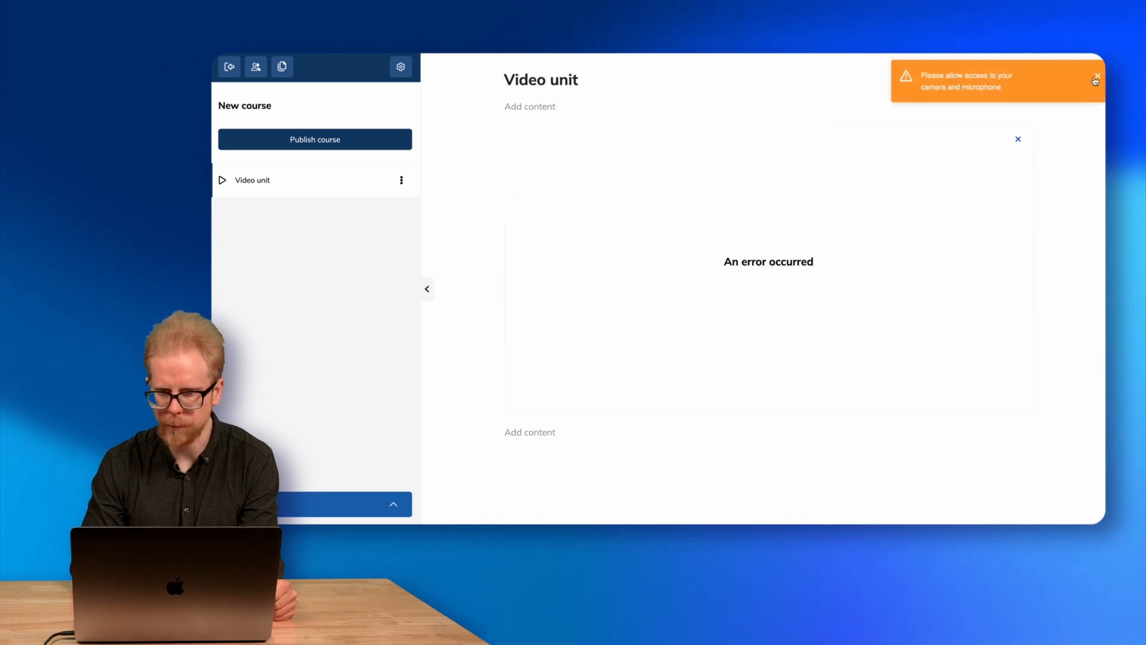
- Record a webcam video of about 11 seconds in the Video unit, preview it and submit it
left_click(1096, 79)
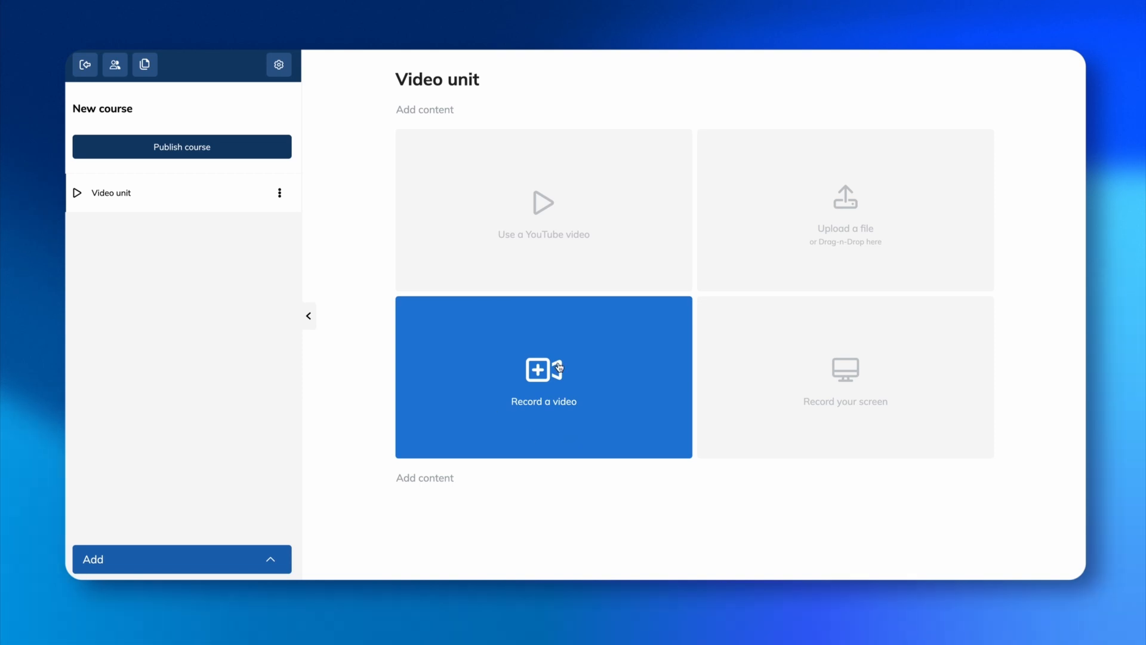
left_click(588, 366)
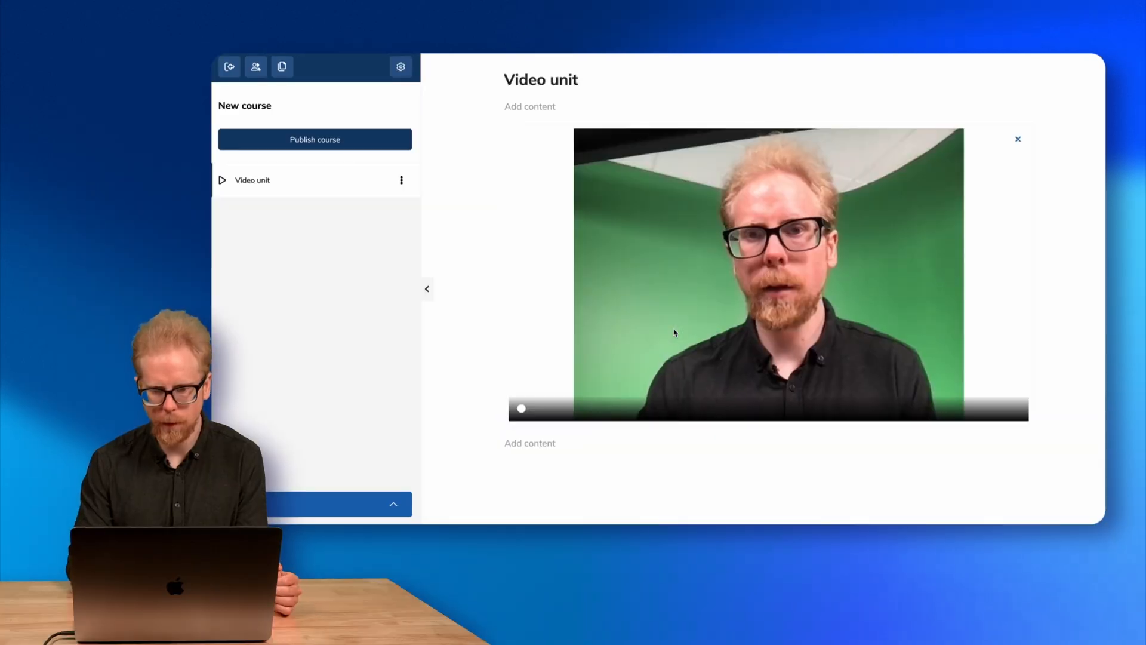
left_click(522, 410)
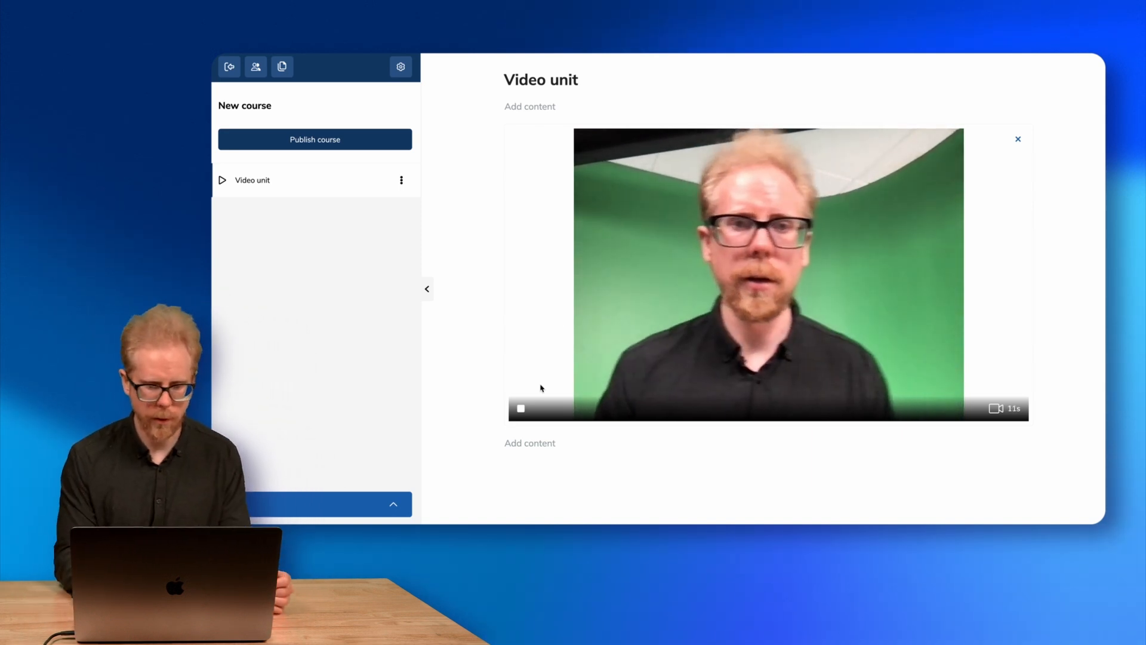
left_click(520, 408)
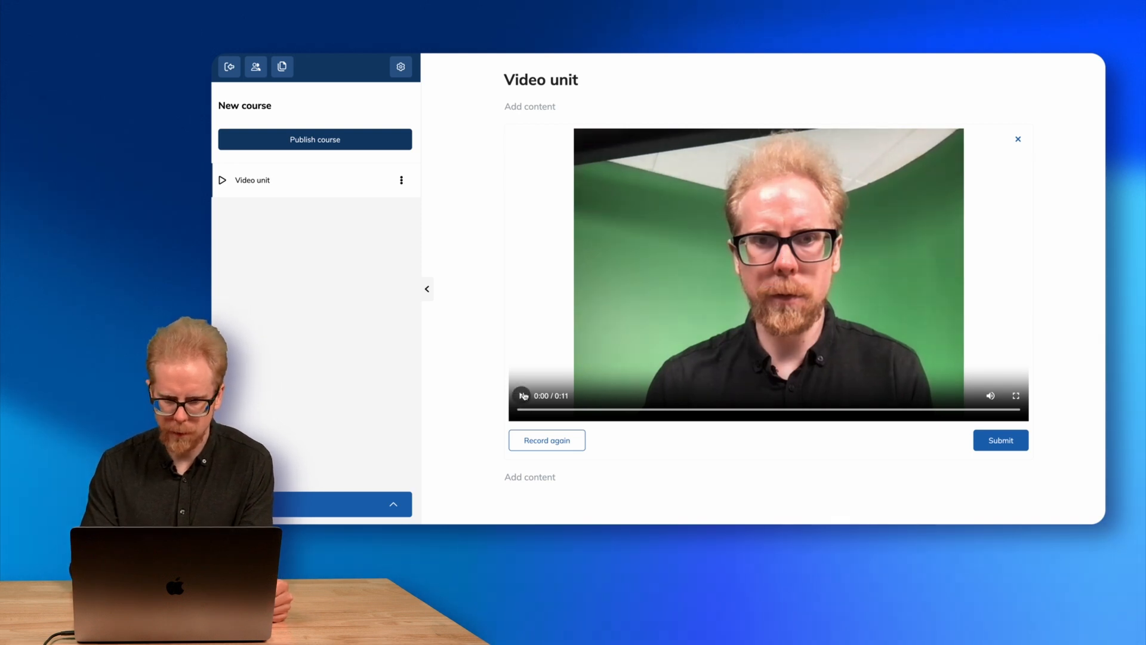
left_click(523, 395)
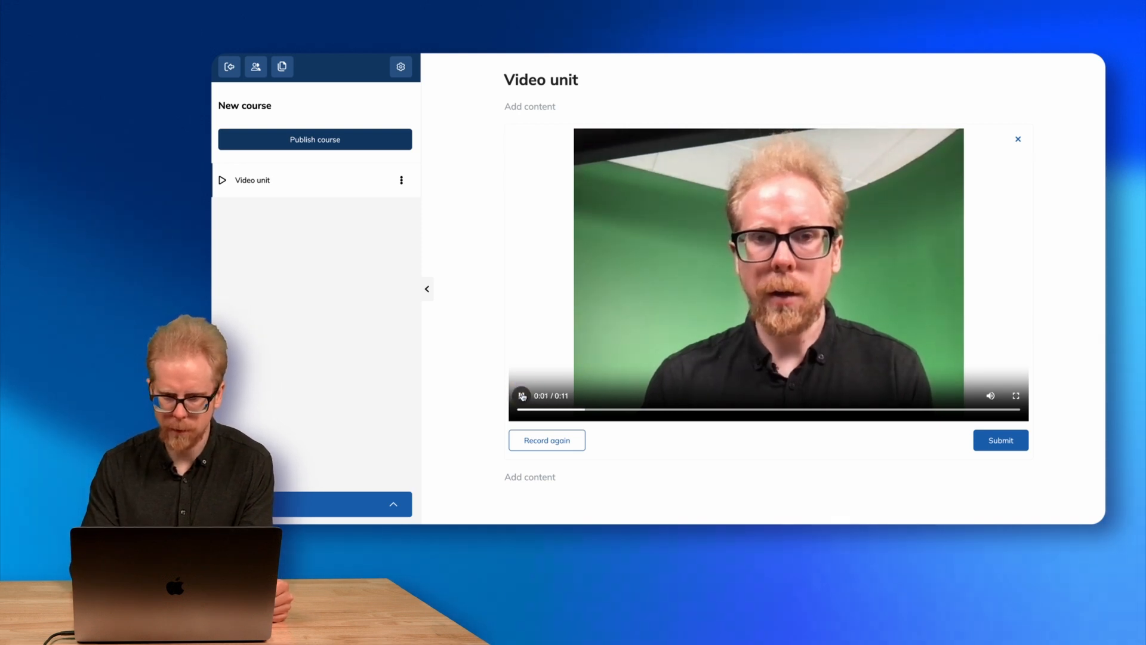
left_click(1002, 441)
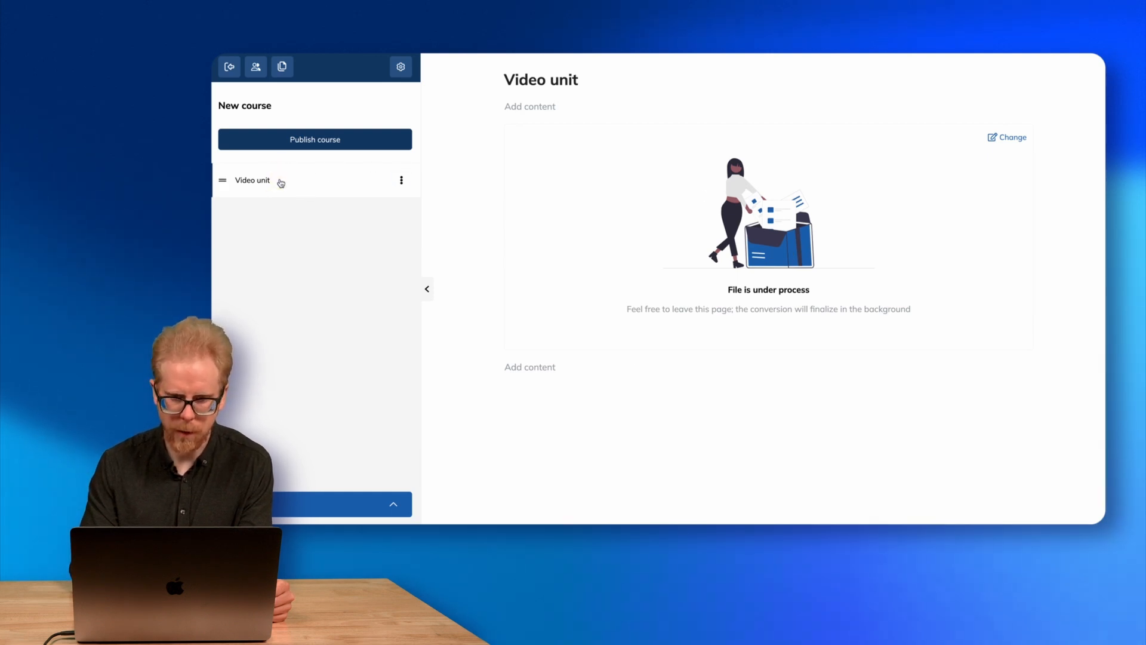
- Add a second Video unit to the course from the Standard Content types
left_click(370, 505)
mouse_move(287, 394)
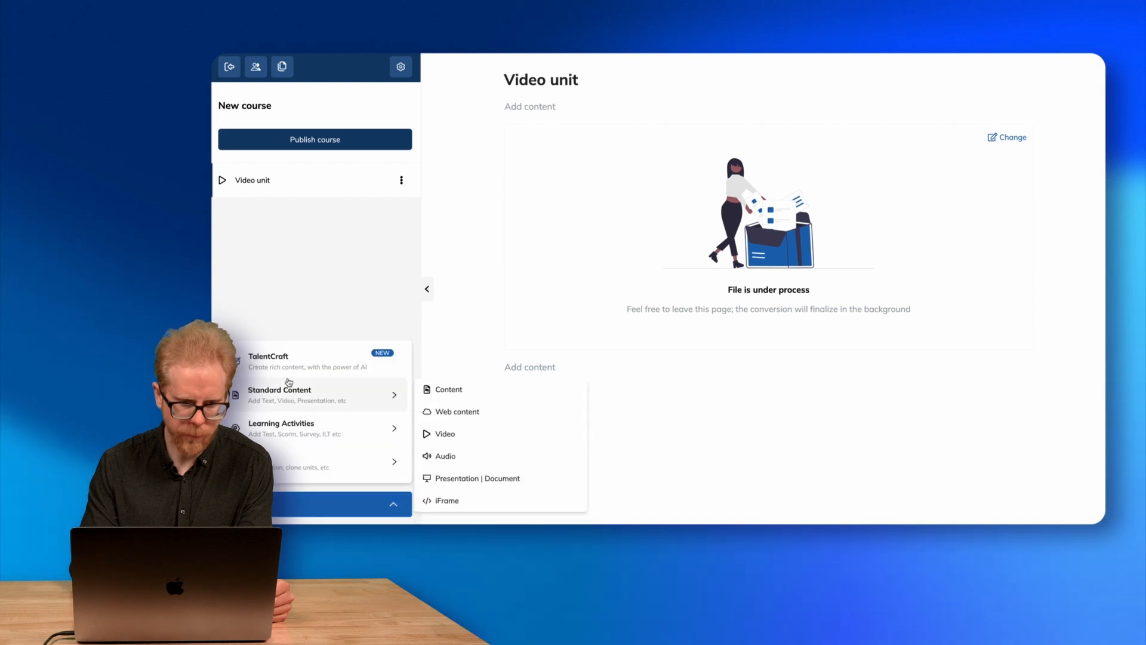
left_click(461, 433)
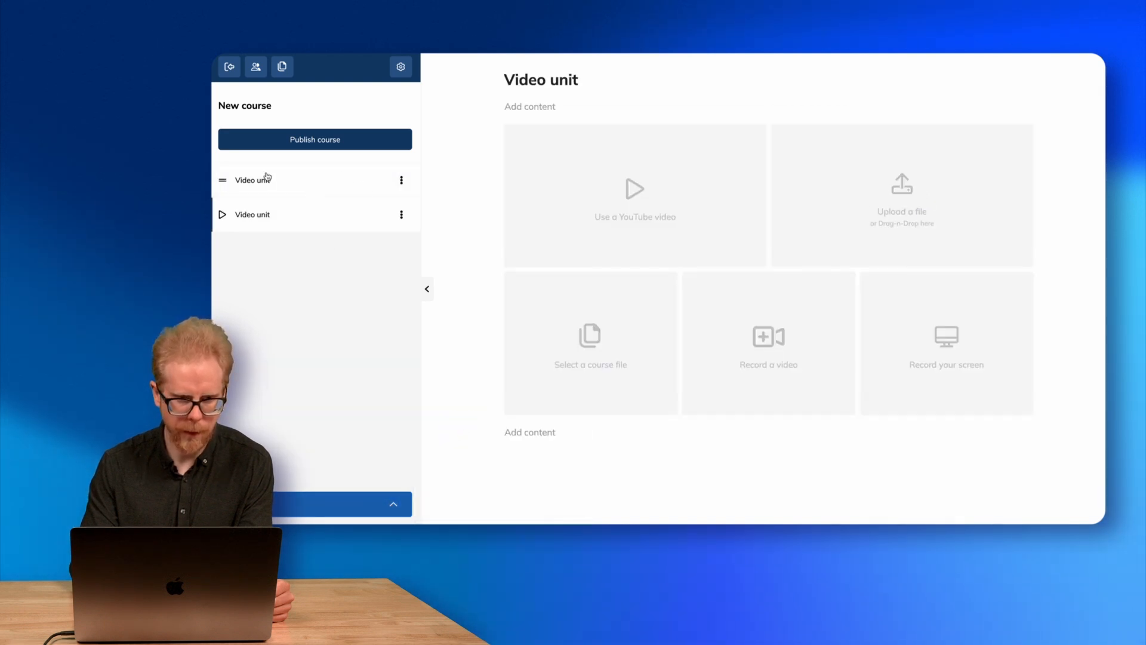
- Rename the first Video unit, which holds the webcam recording, as Welcome
left_click(268, 189)
left_click(266, 182)
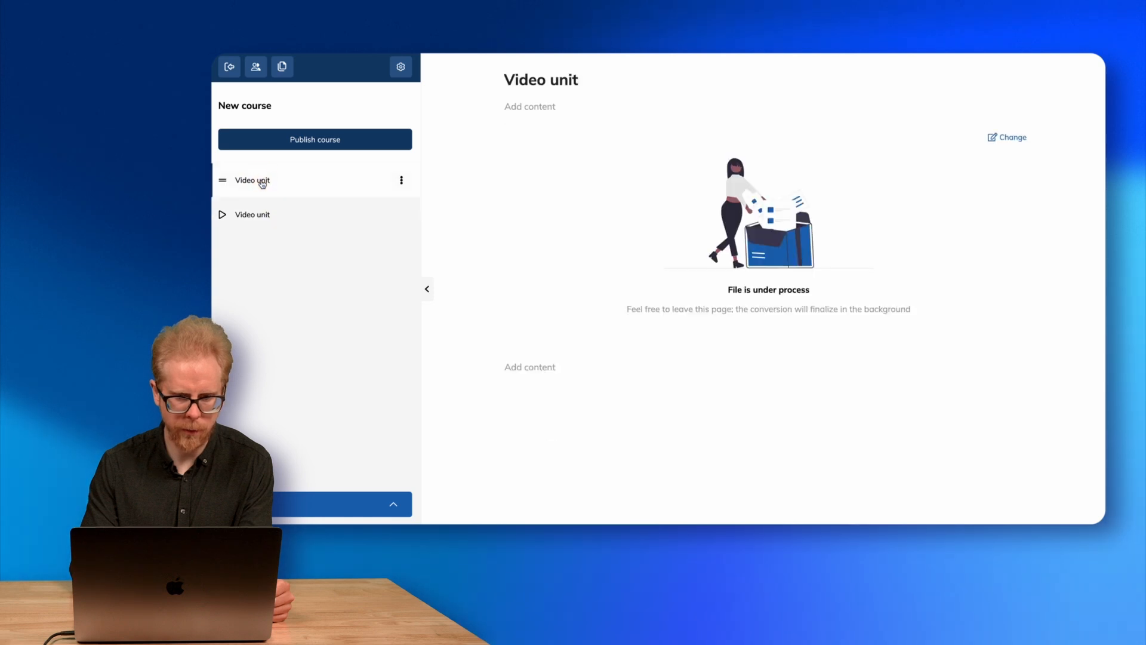
left_click(401, 181)
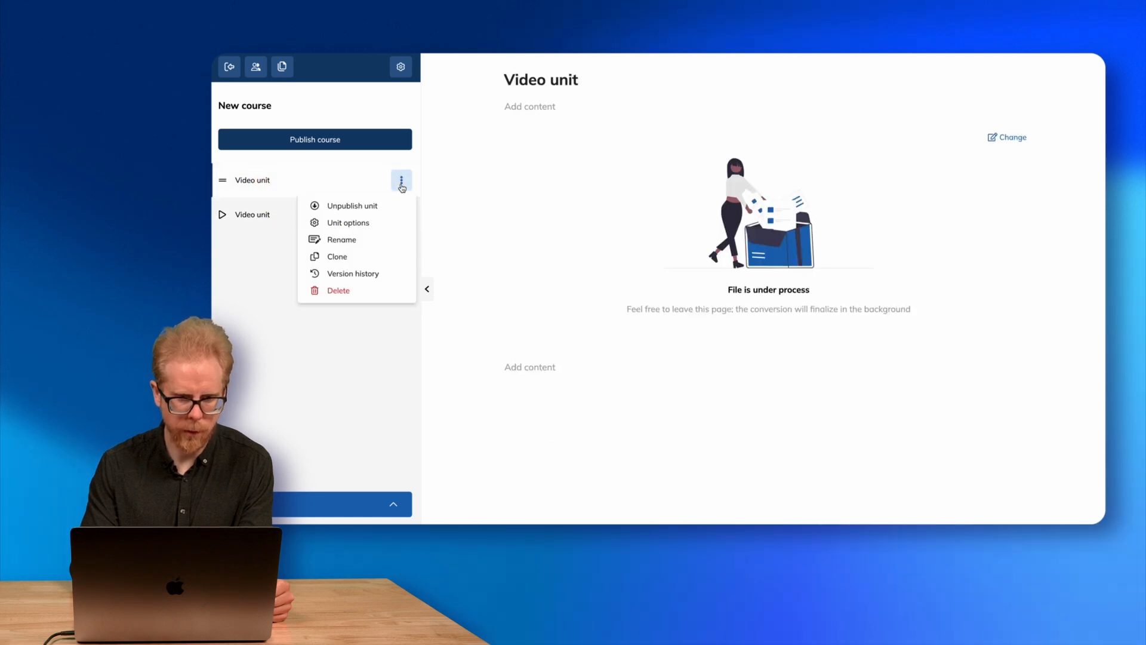
left_click(350, 239)
triple_click(604, 291)
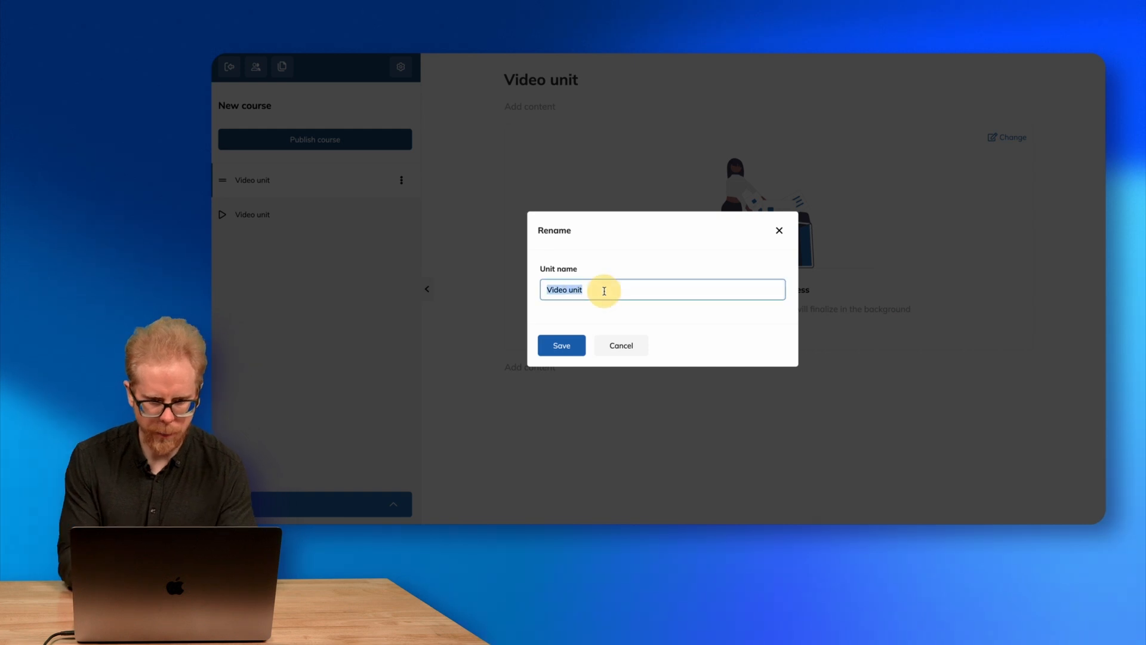
type("Welcome")
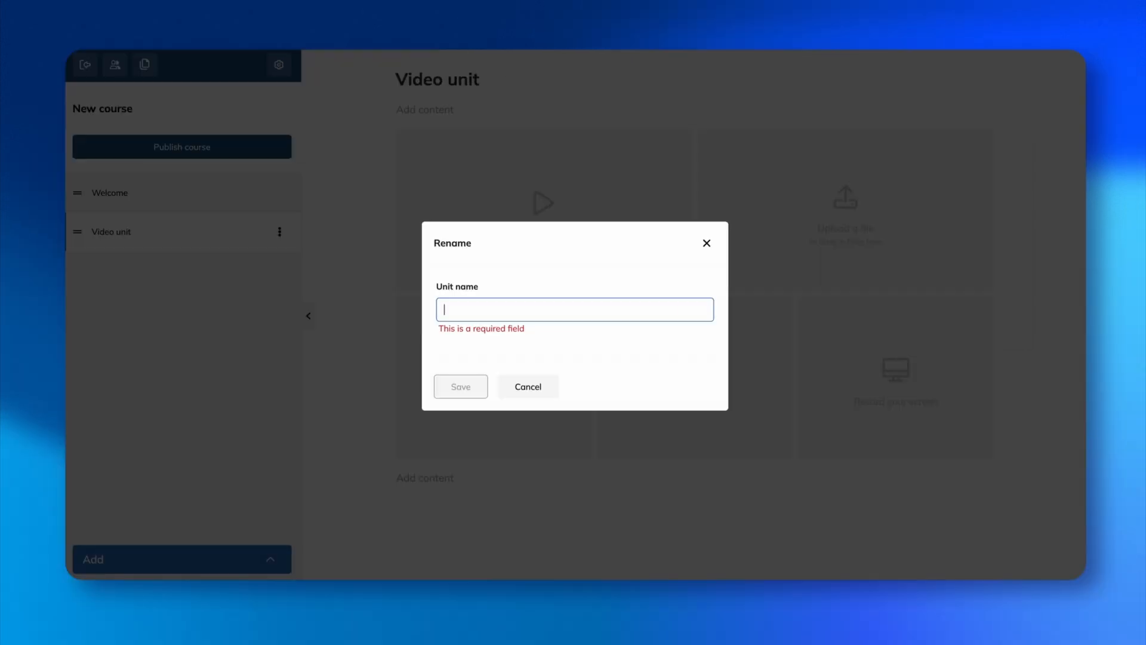
- Rename the second Video unit as How to build a course in TalentLMS
type("Talent")
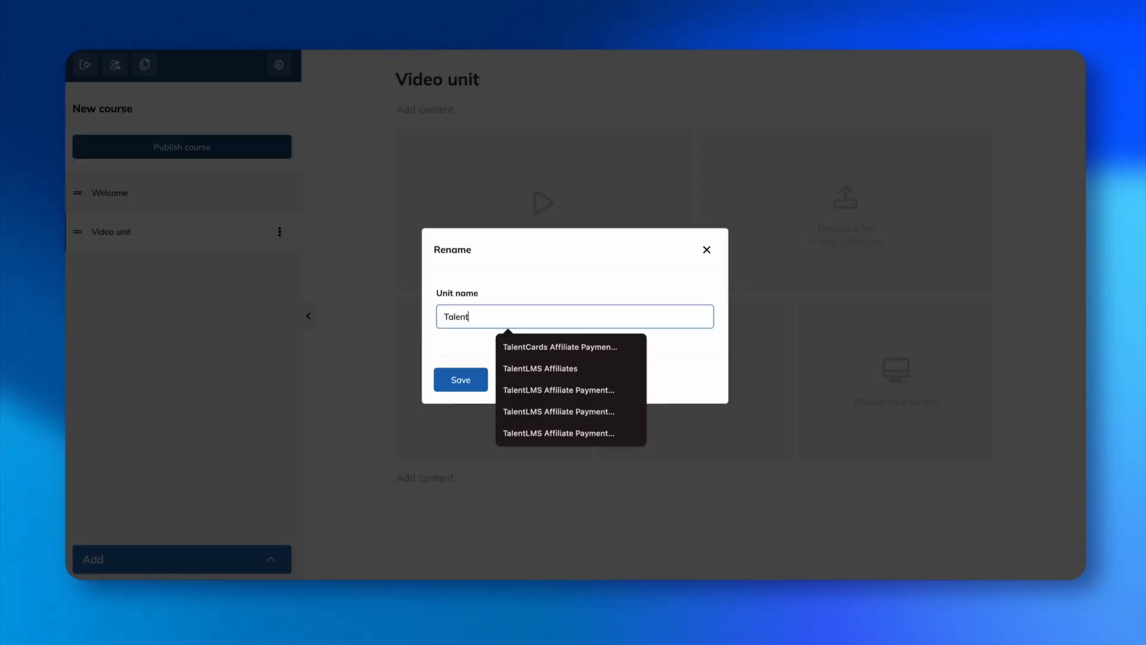
key("BackSpace")
key("BackSpace")
key("BackSpace")
type("How to build a course in")
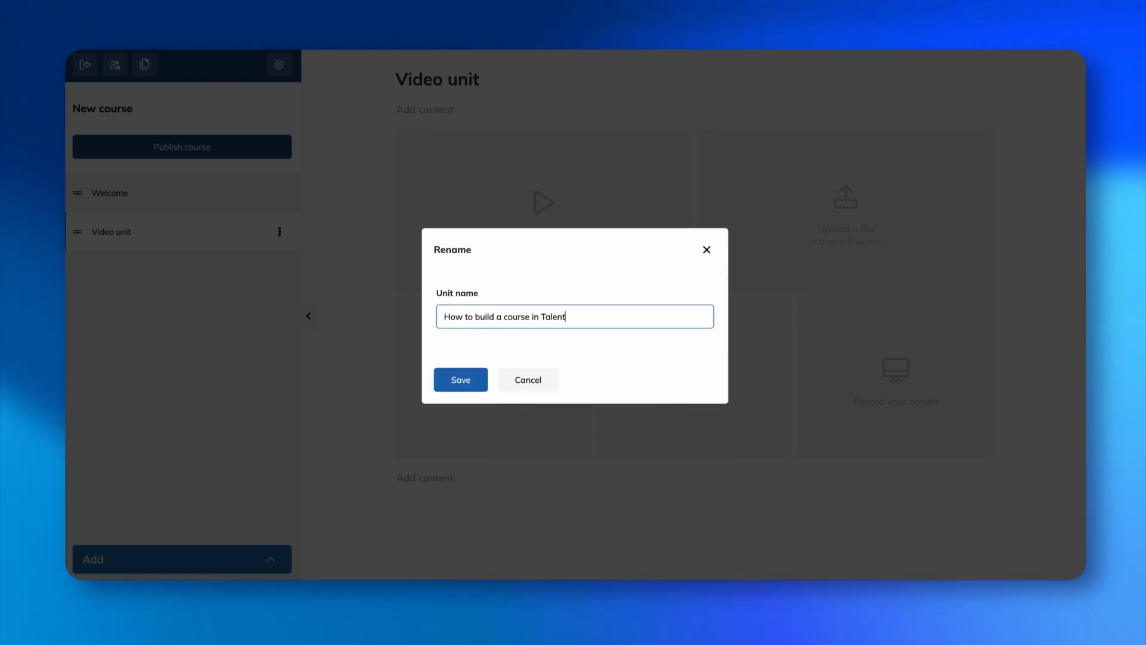
left_click(462, 379)
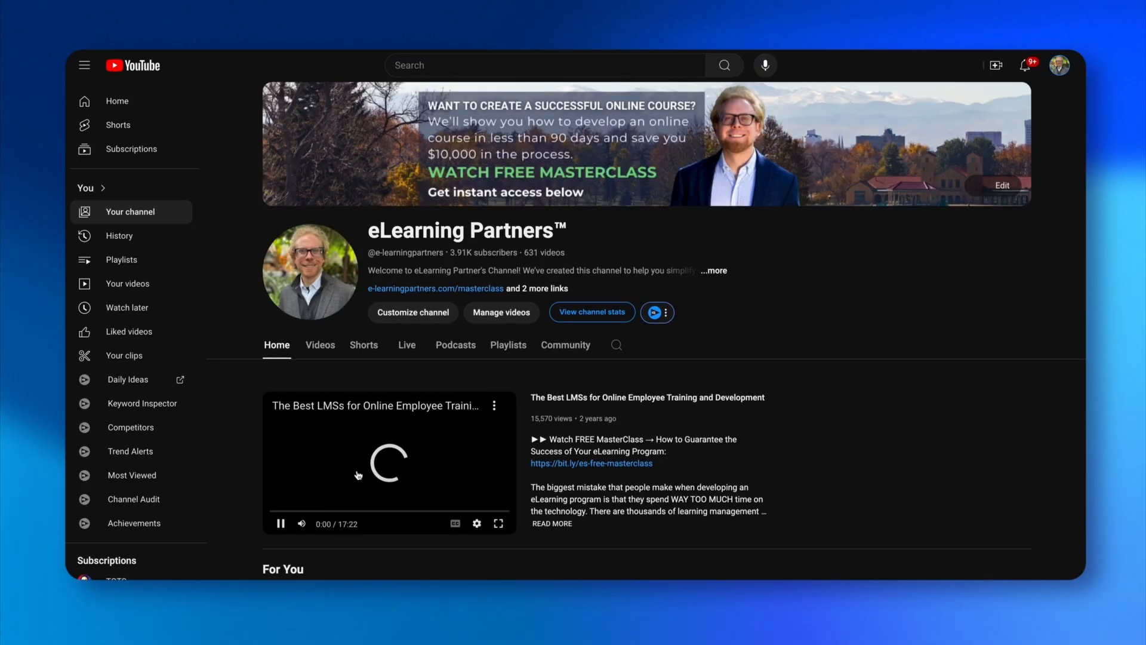
- Open The Best LMSs for Online Employee Training and Development on YouTube and embed its URL in the How to build a course in TalentLMS unit
left_click(280, 525)
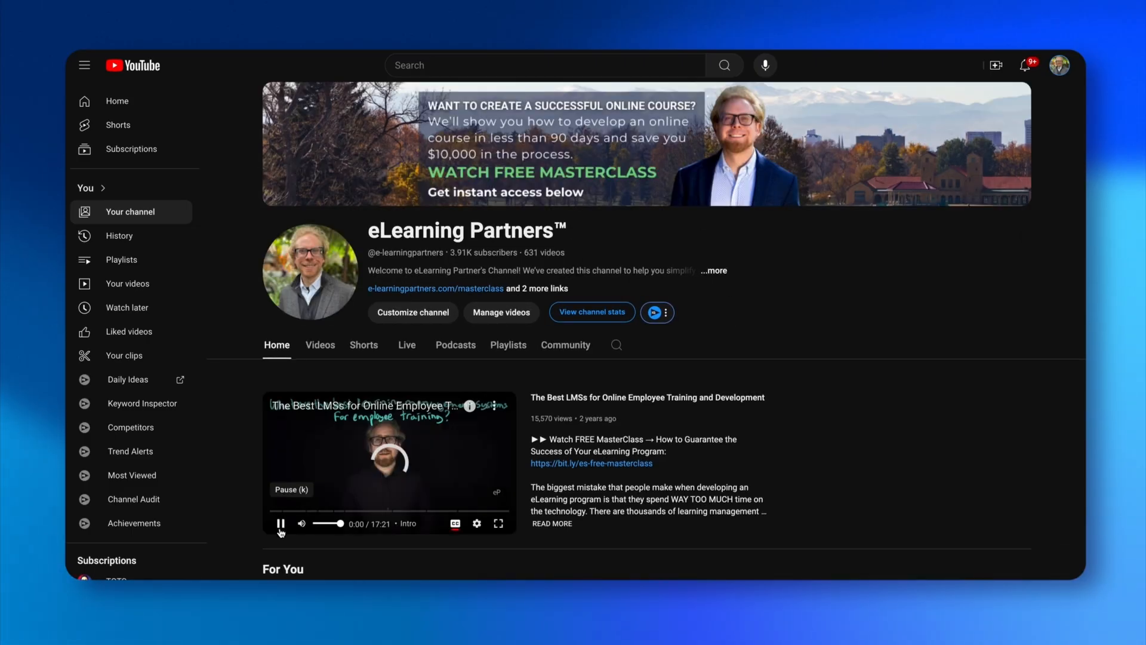
left_click(594, 398)
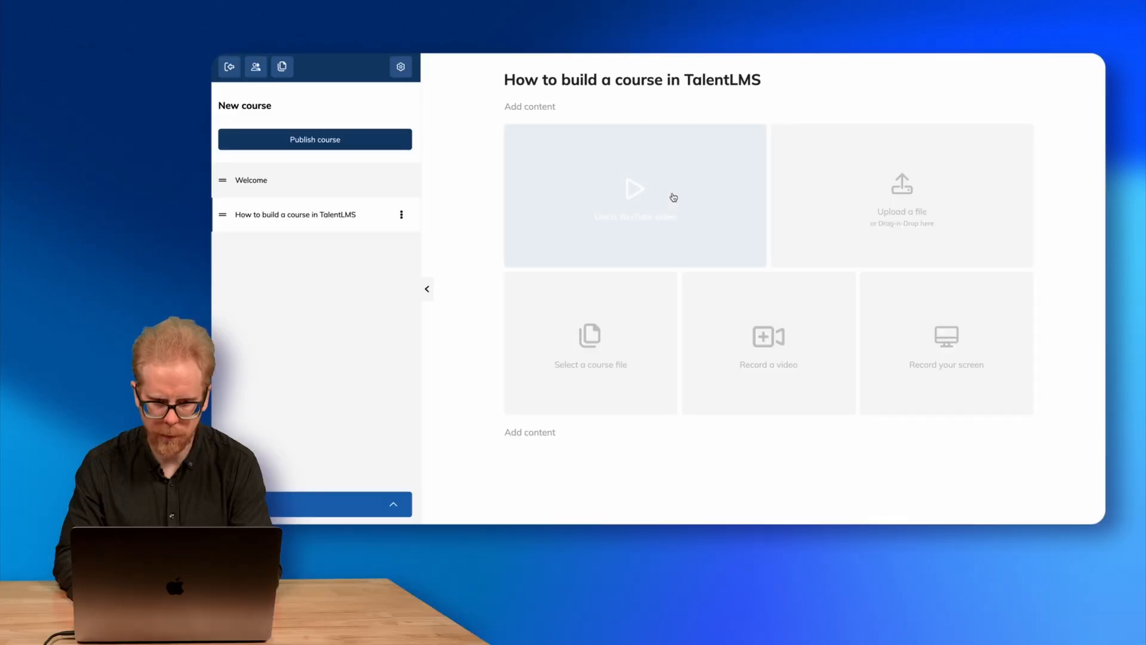
left_click(672, 196)
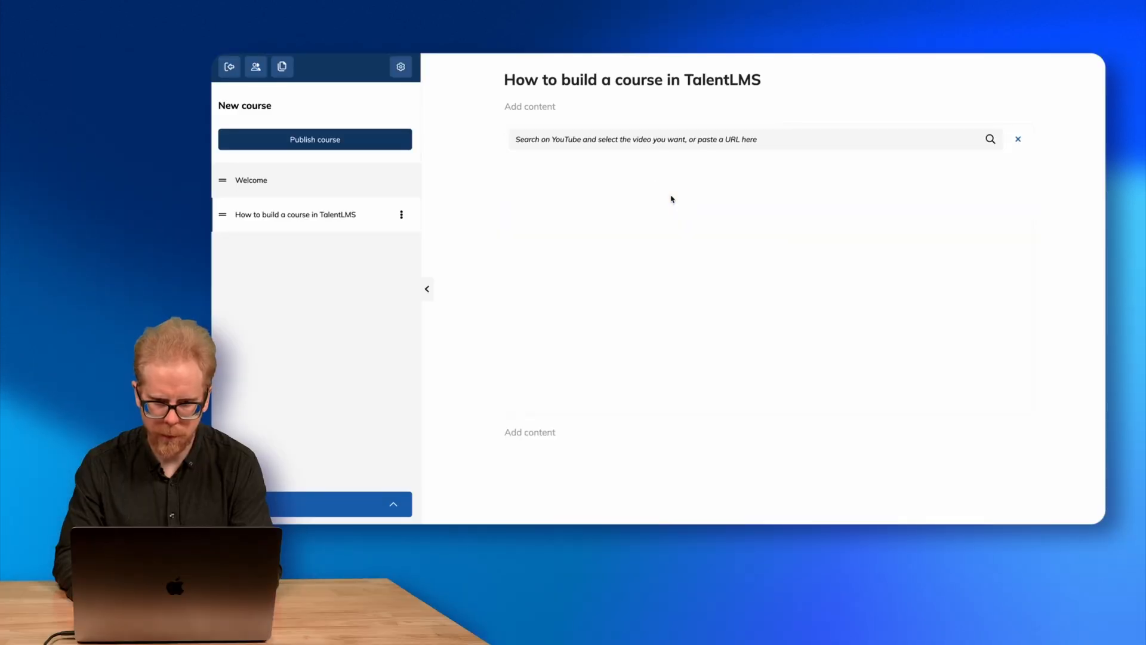
left_click(652, 141)
type("https://www.youtube.com/watch?v=n-zXq3ltg6w")
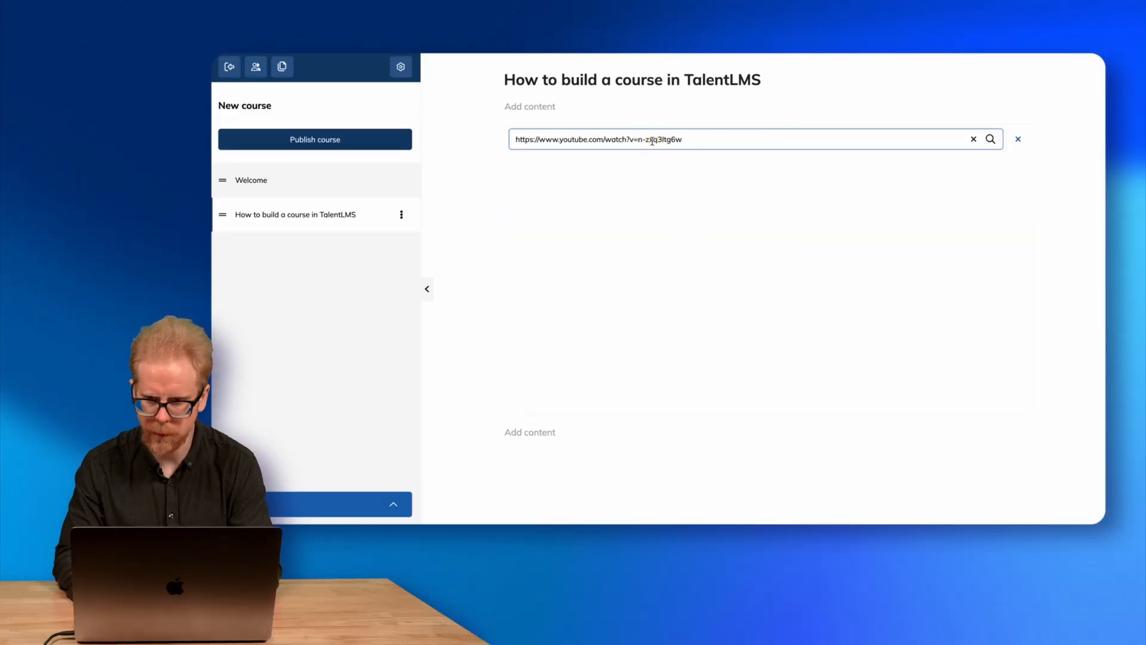
key("Return")
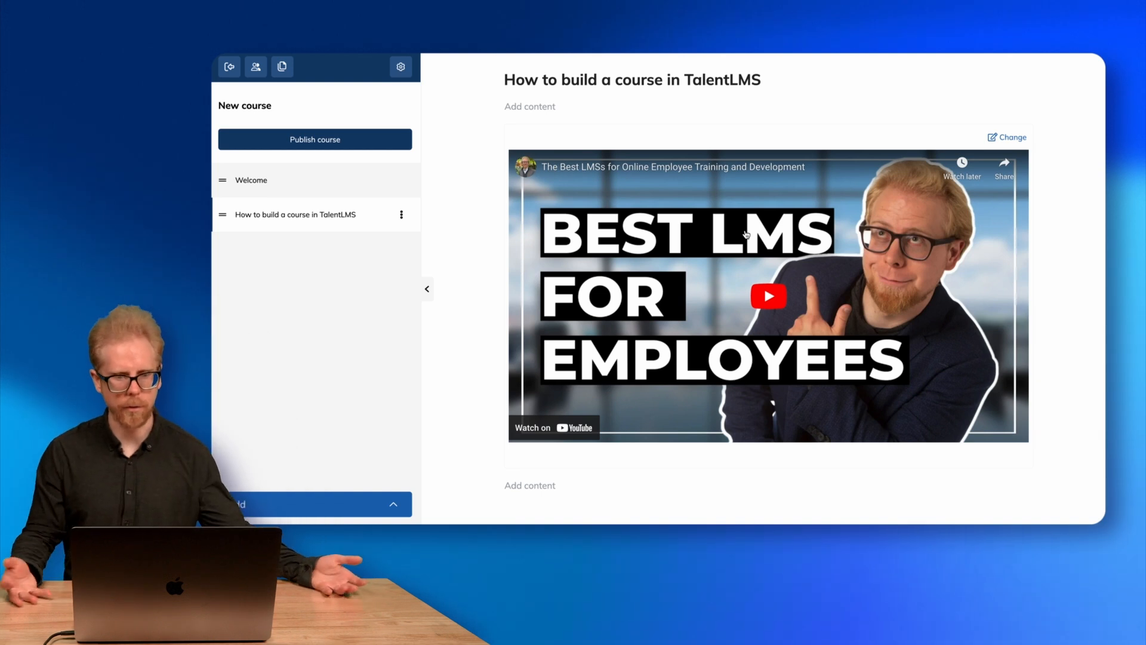
- Play back the processed recording in the Welcome unit and pause it
left_click(260, 181)
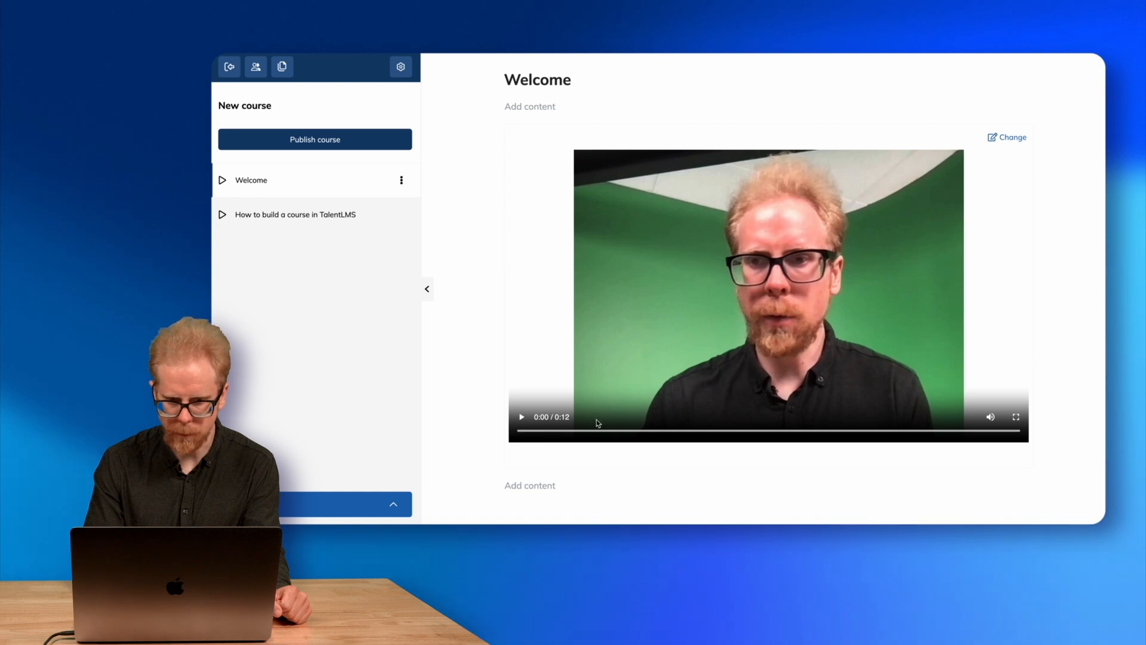
left_click(521, 418)
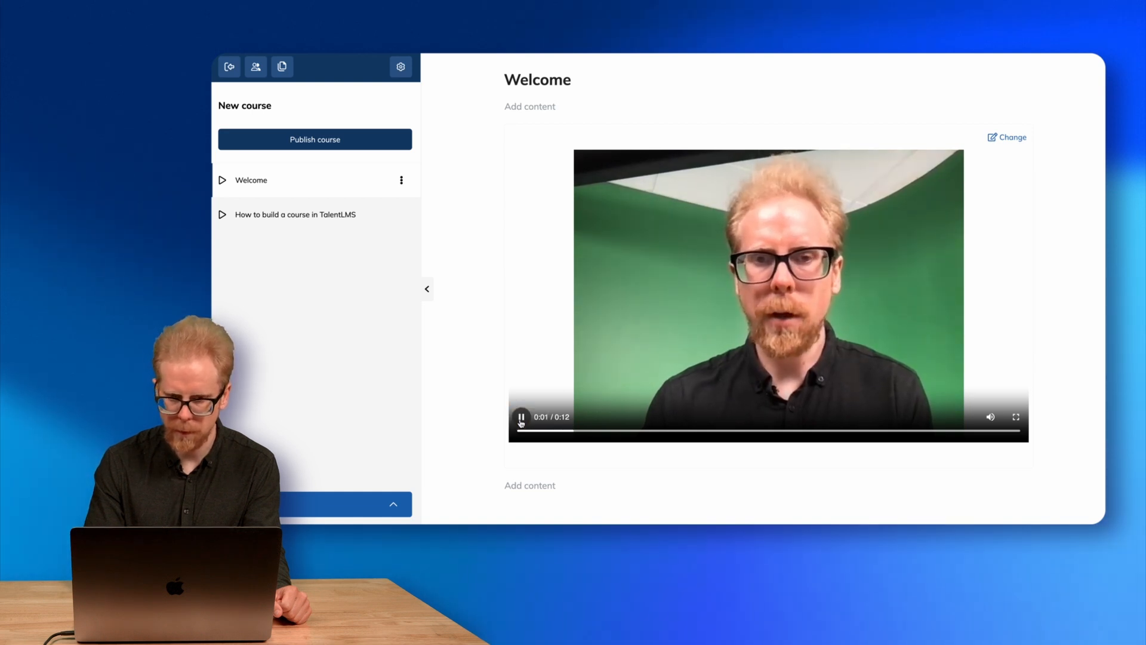
left_click(521, 418)
- Open the replacement options for the Welcome unit's video, and return to the unit by way of the second unit
left_click(1008, 138)
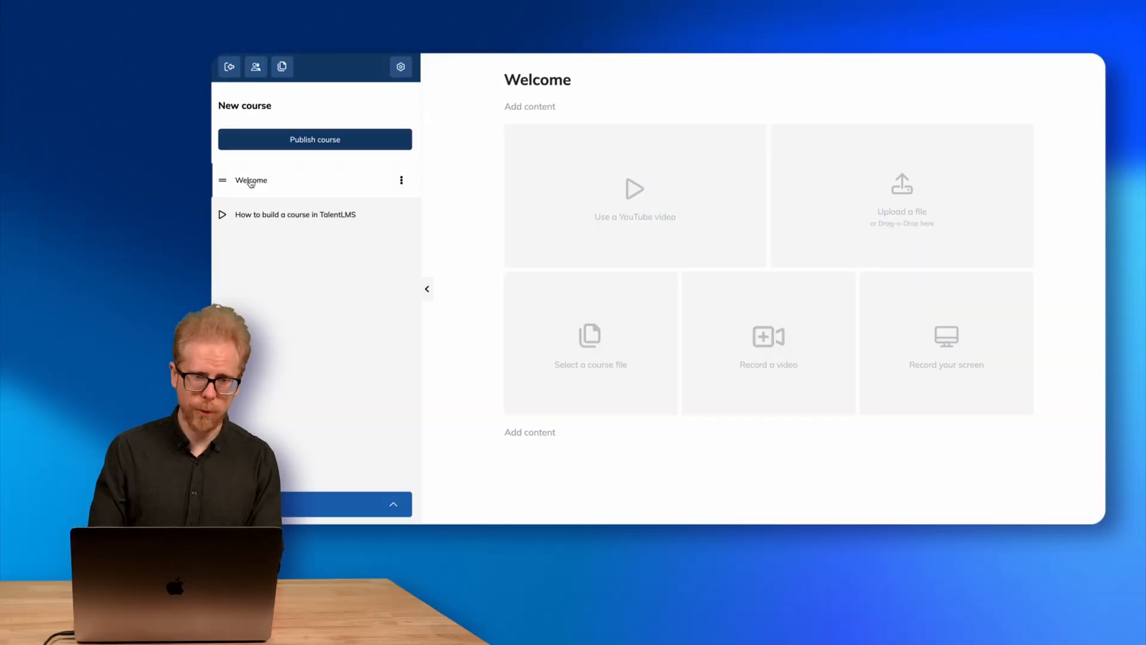
left_click(238, 213)
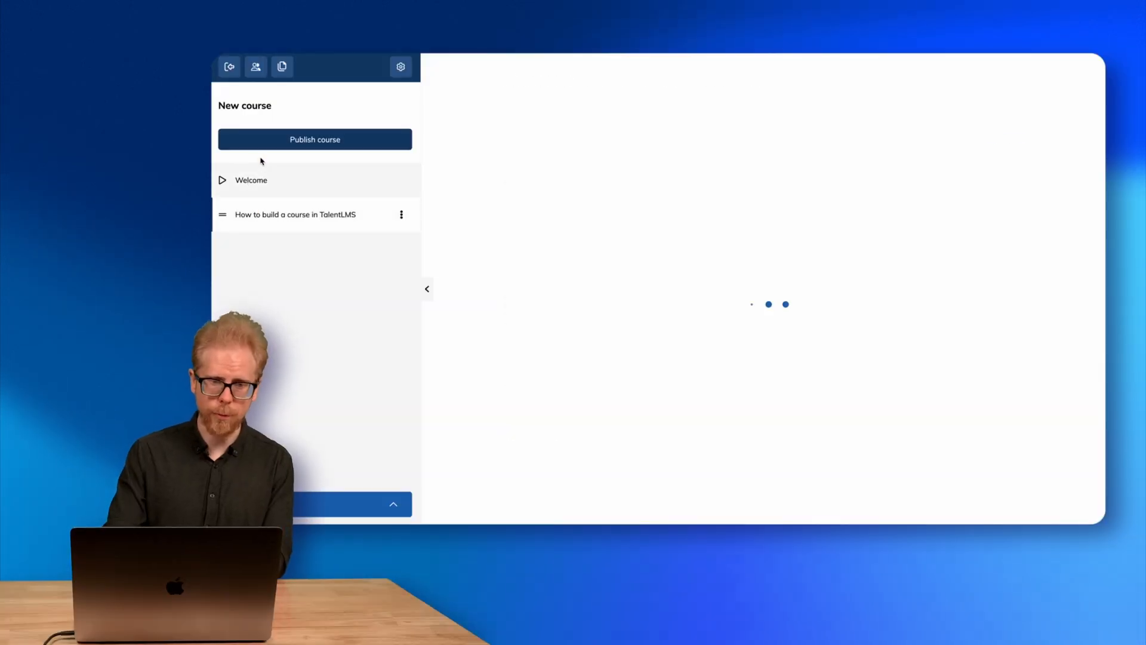
left_click(261, 179)
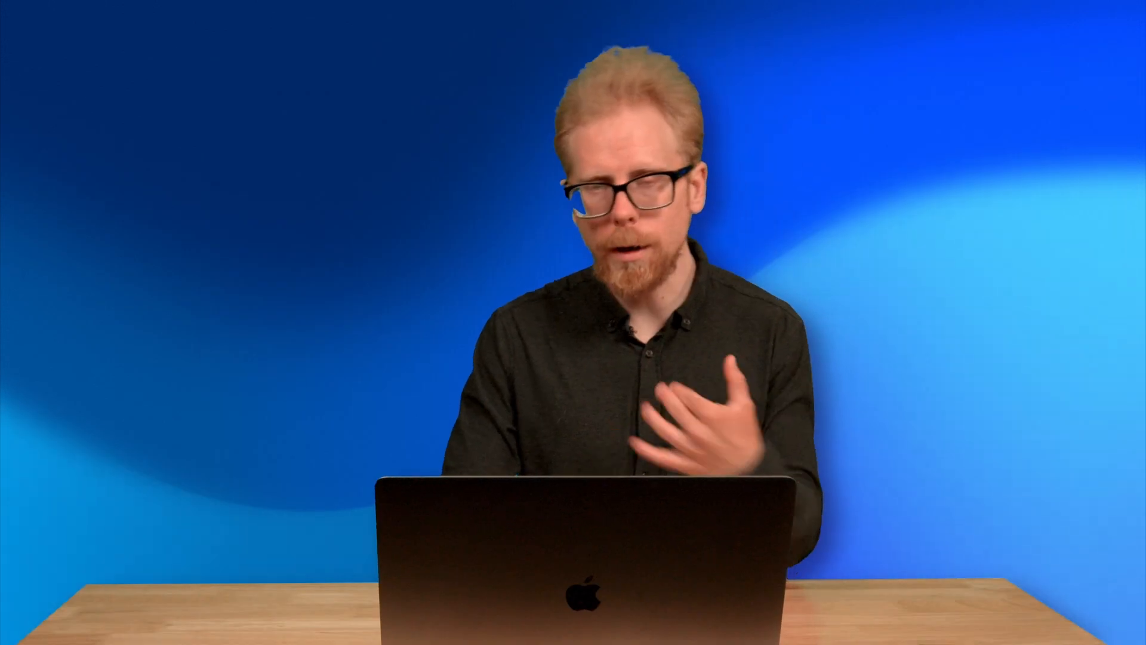
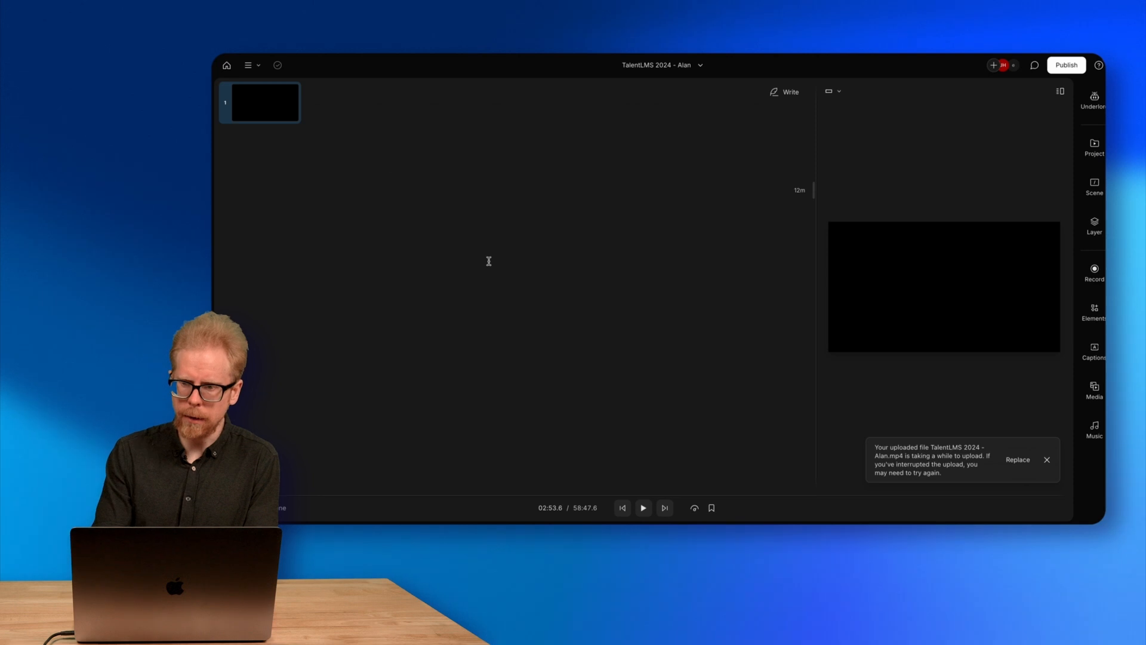
- Switch to Descript and search the project's transcript for filler words with Underlord's Remove filler words tool
left_click(1094, 98)
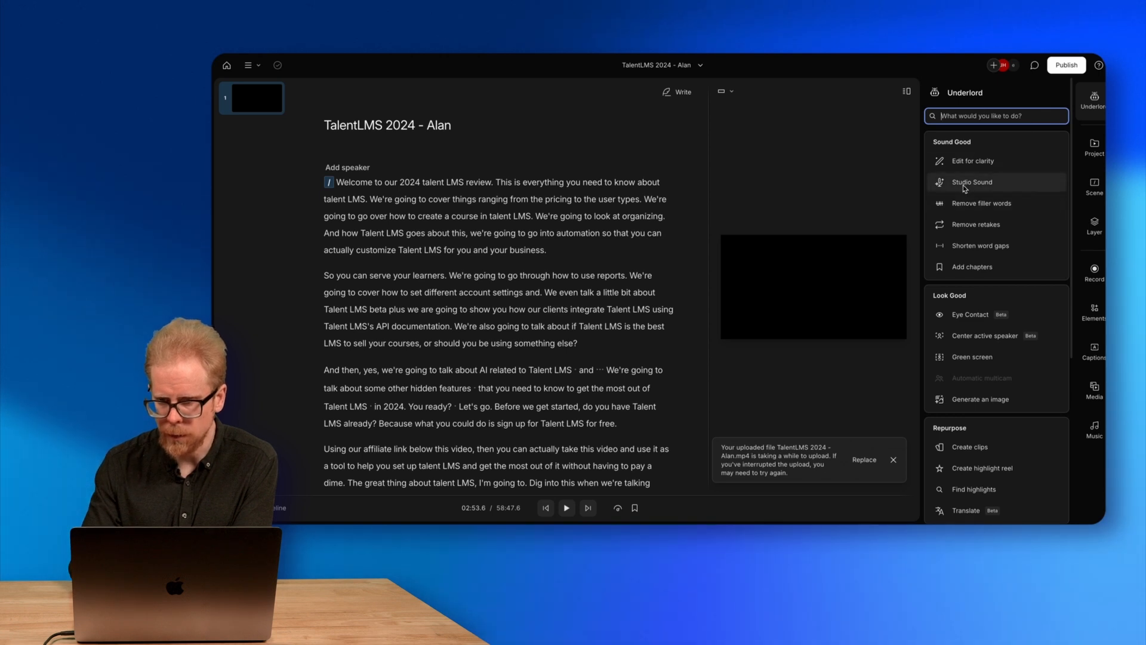
mouse_move(965, 204)
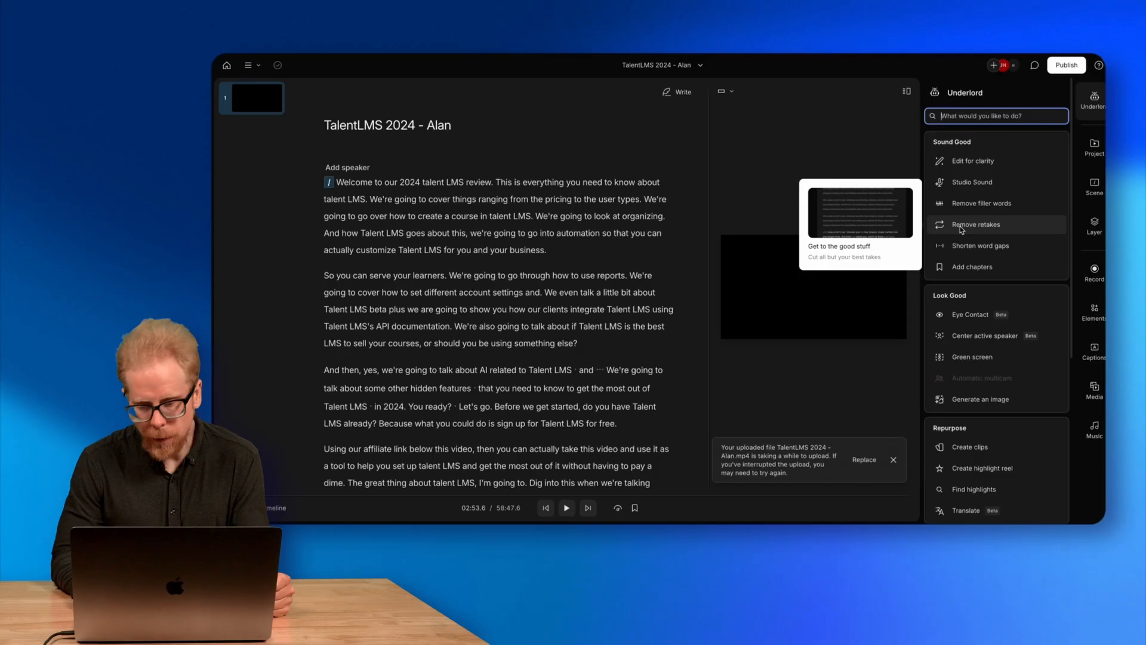
left_click(973, 205)
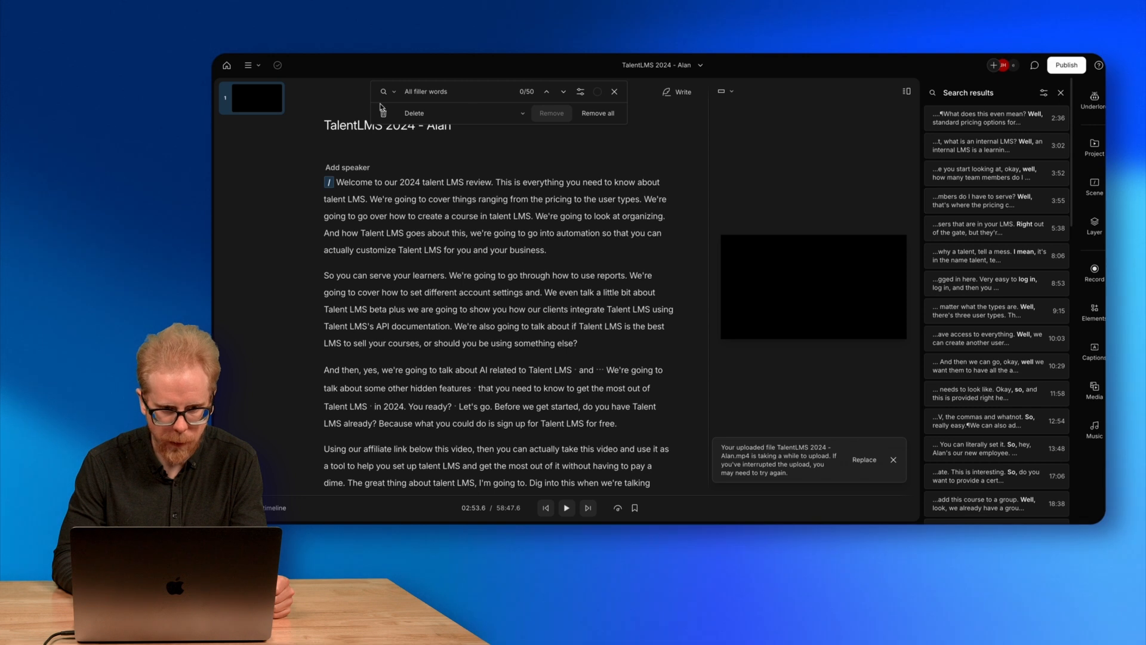
- Set the filler word action to Ignore, and close the filler word search without removing any words
left_click(523, 115)
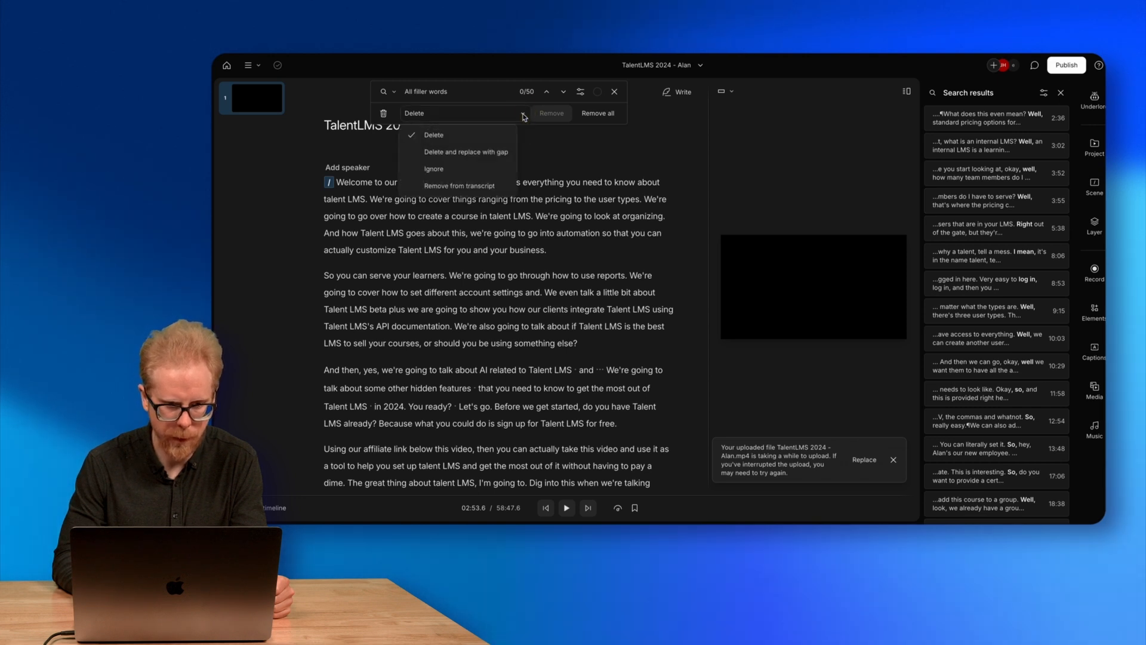
left_click(439, 173)
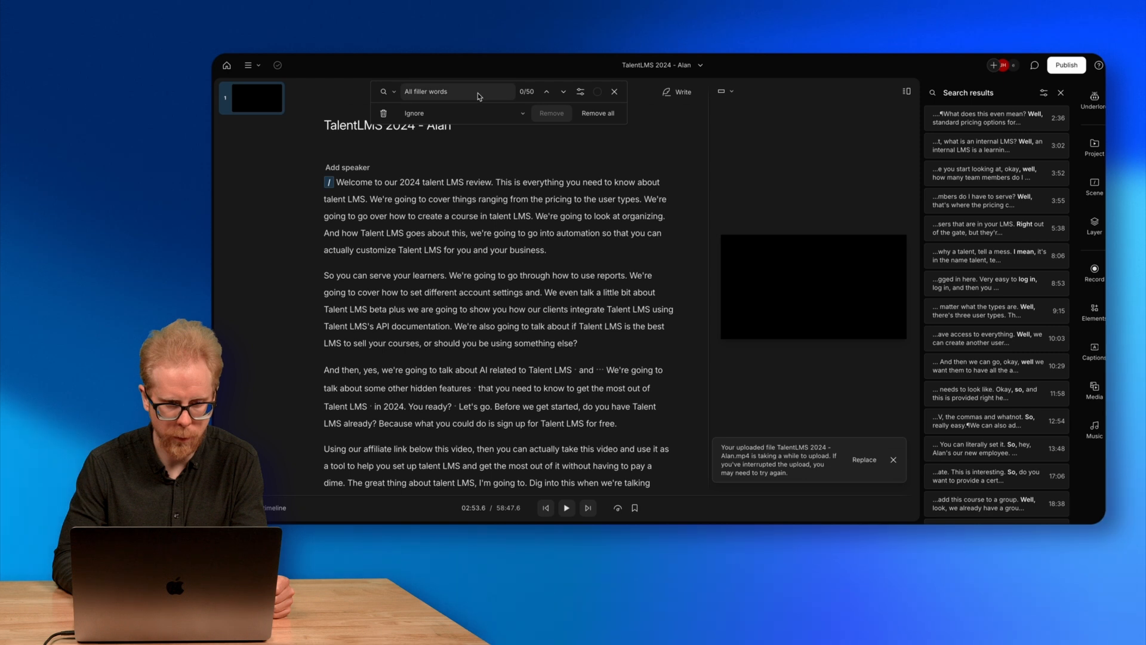
left_click(501, 116)
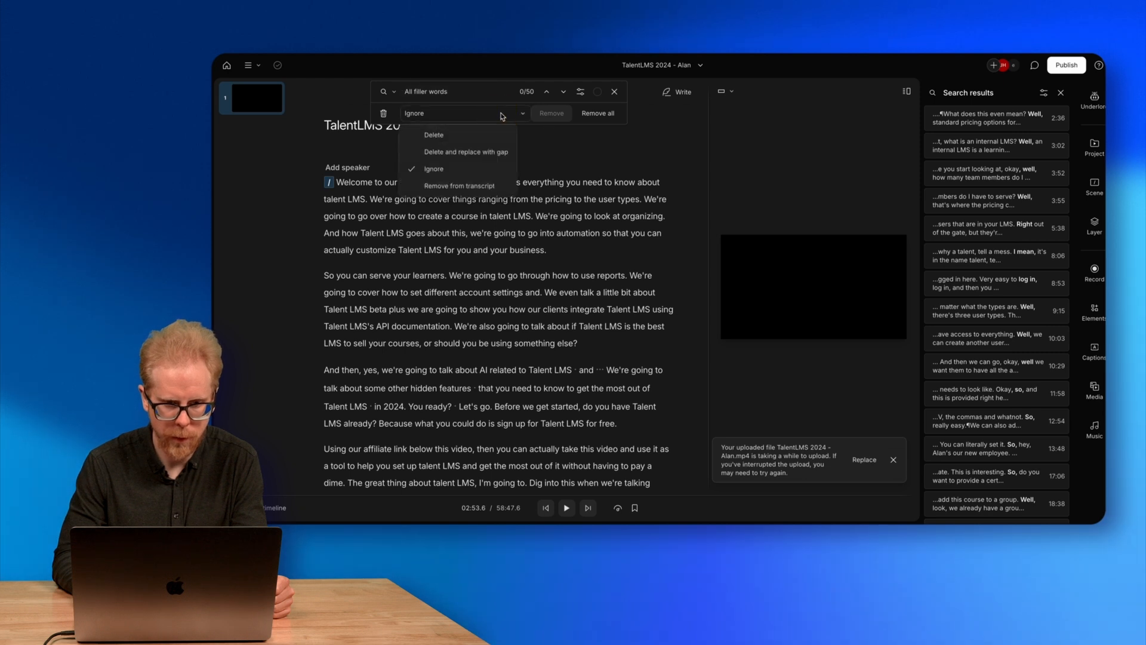
left_click(470, 173)
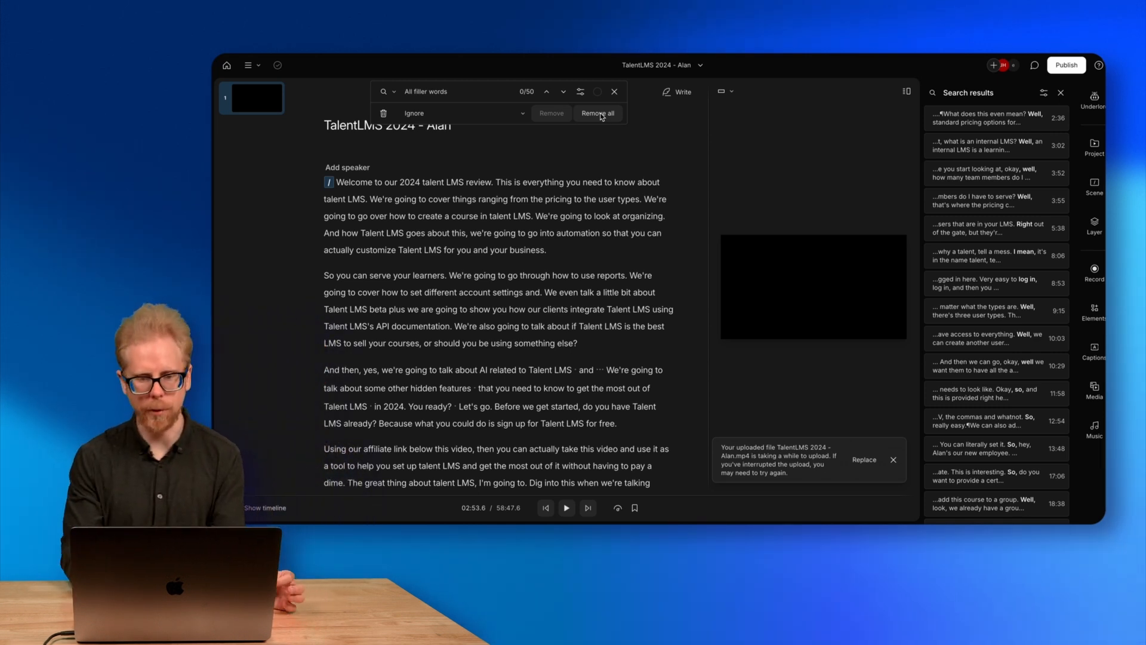
left_click(474, 227)
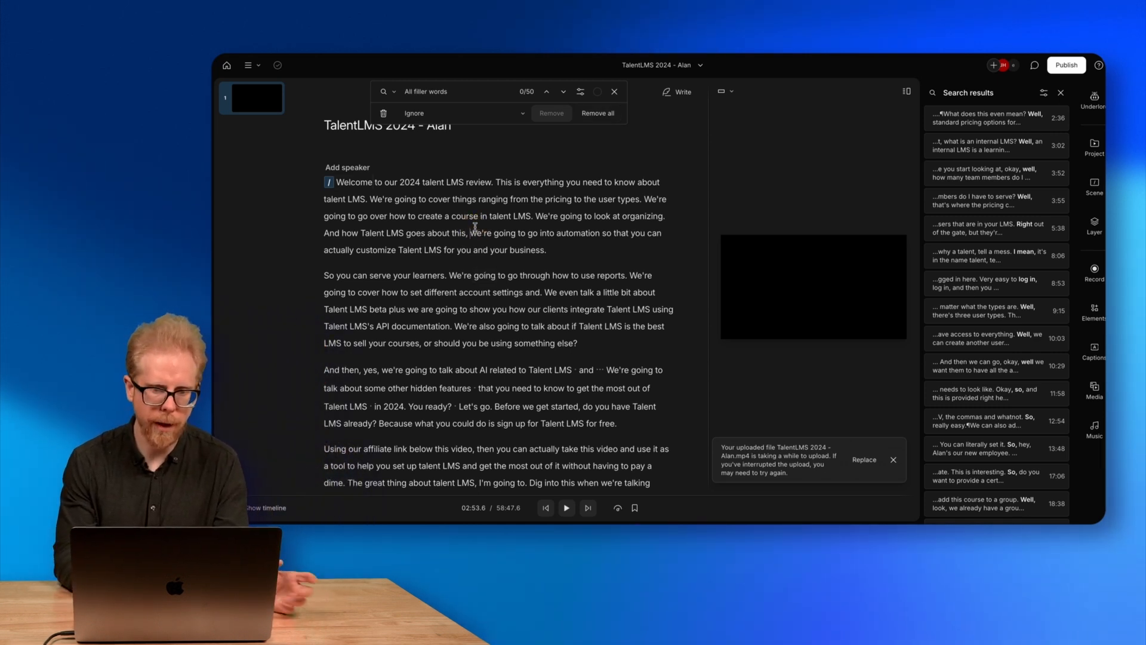
left_click(614, 93)
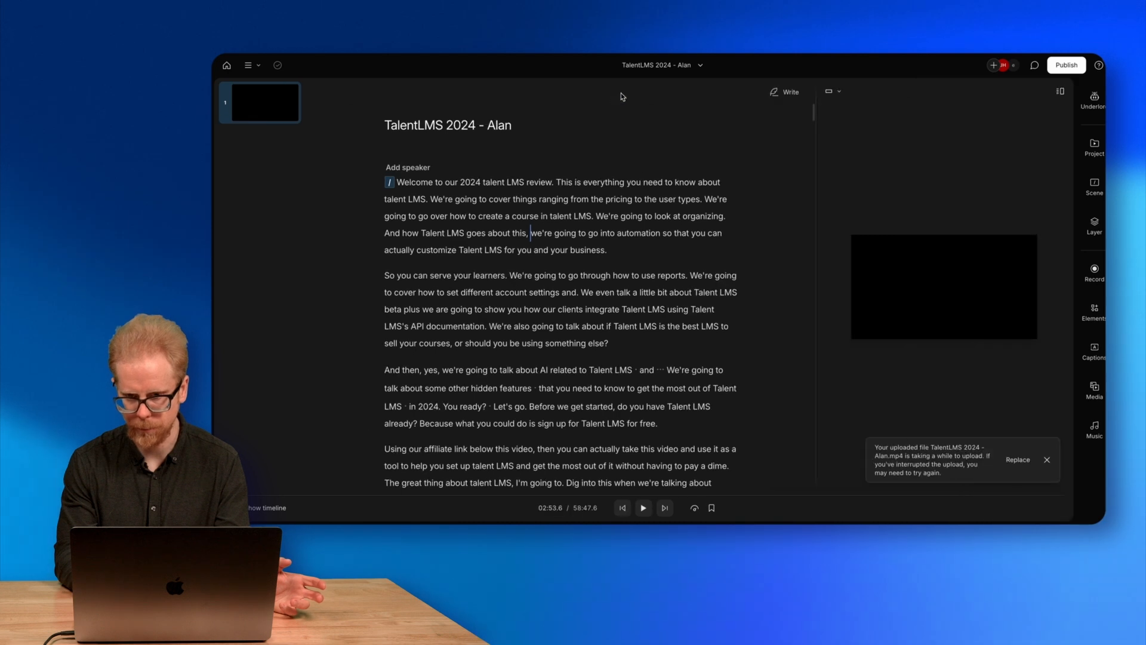
- Create a new video project, open its recording option, and return to the projects list without granting camera or microphone access
left_click(227, 66)
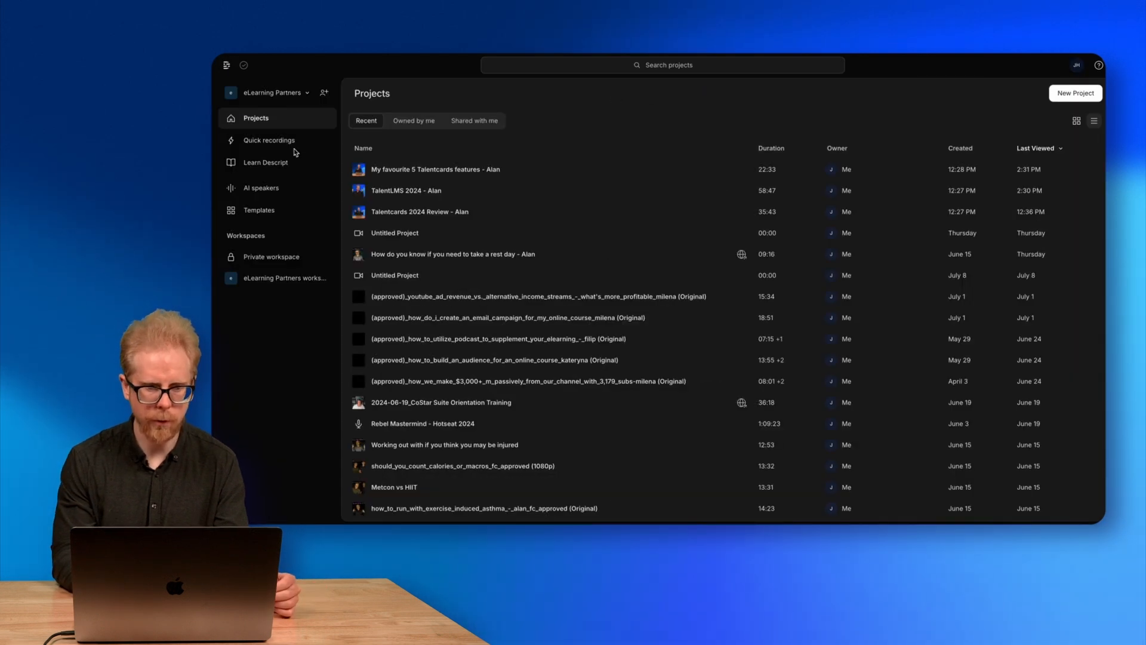
left_click(1081, 97)
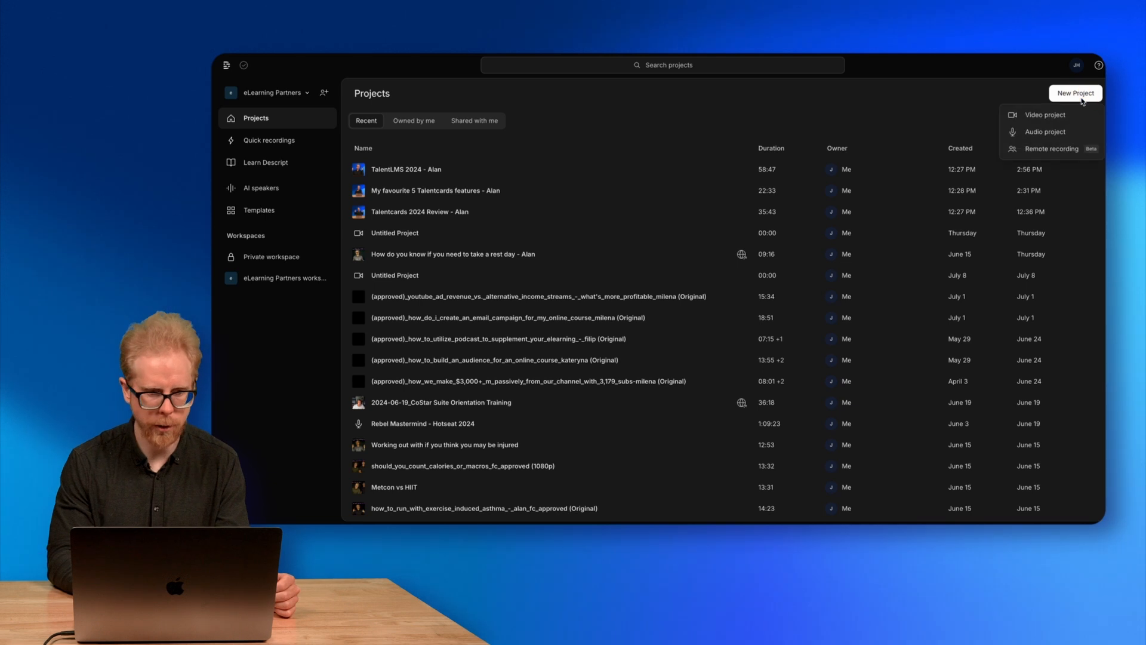
left_click(1049, 116)
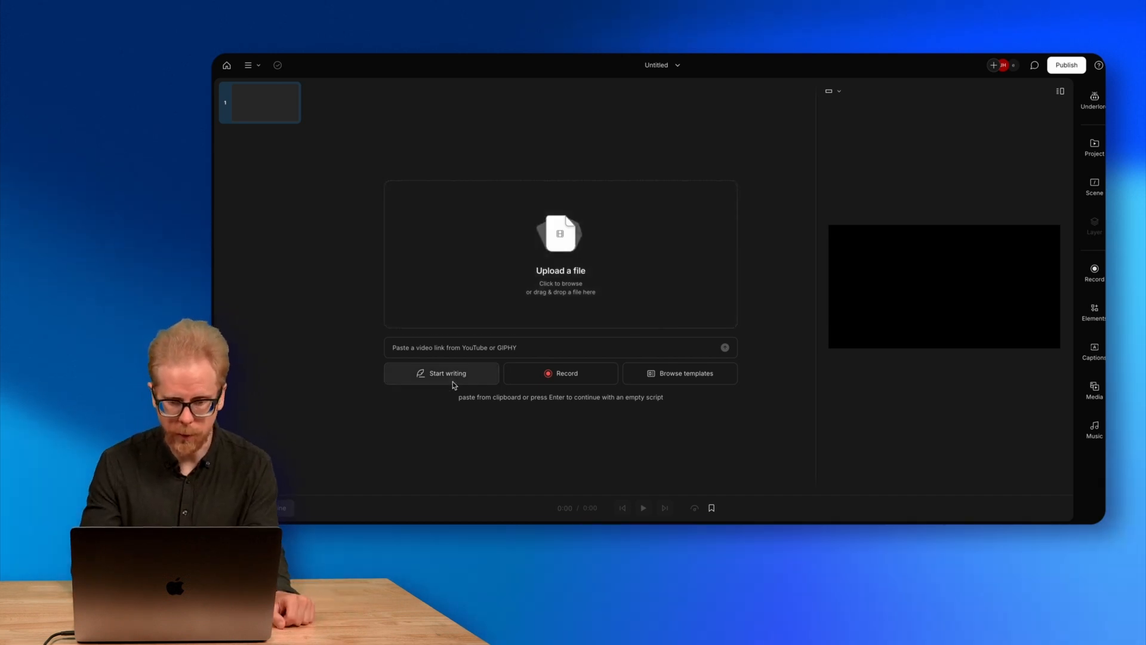
left_click(571, 378)
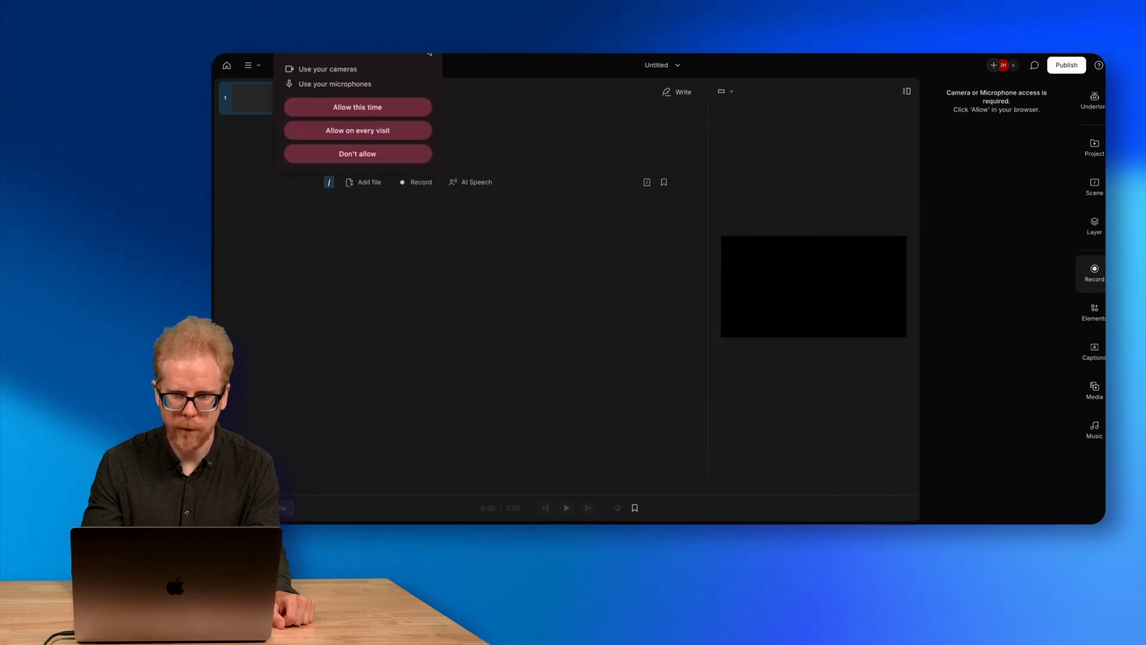
left_click(428, 50)
left_click(435, 189)
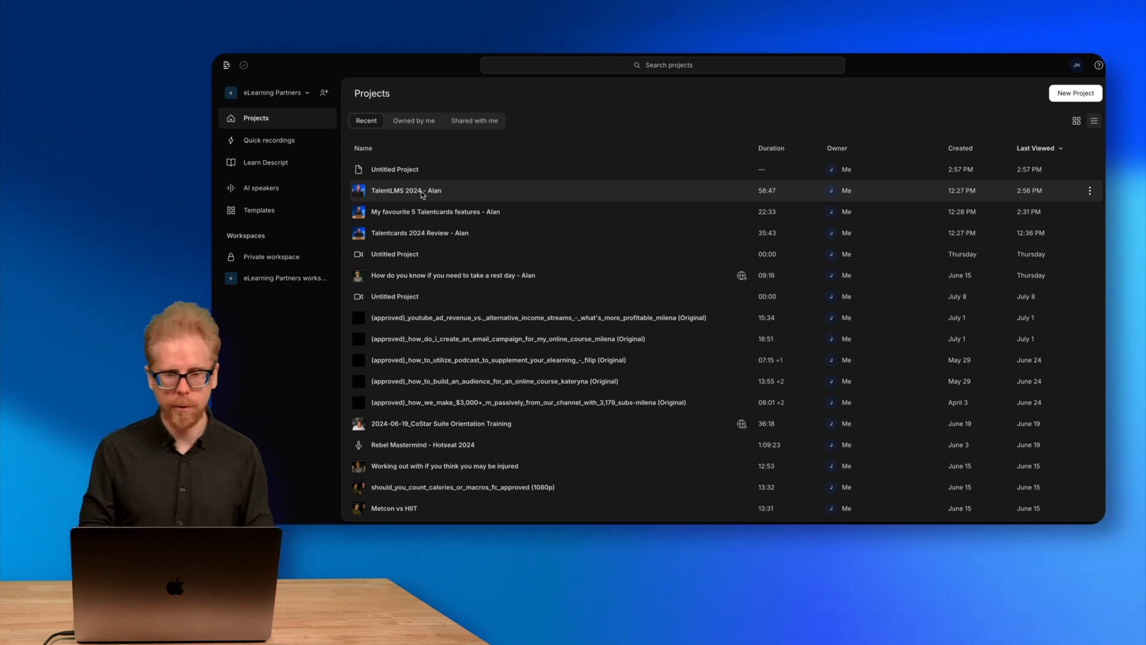
- Reopen the TalentLMS 2024 project, view its web link publishing options, and close them without publishing
left_click(420, 191)
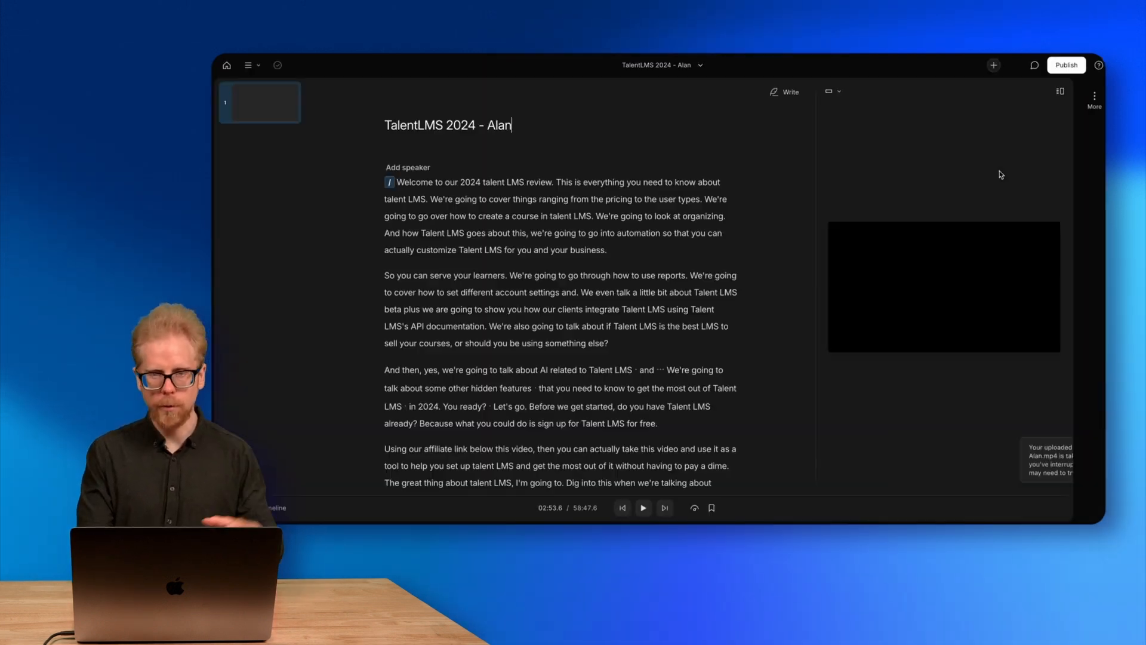
left_click(1068, 65)
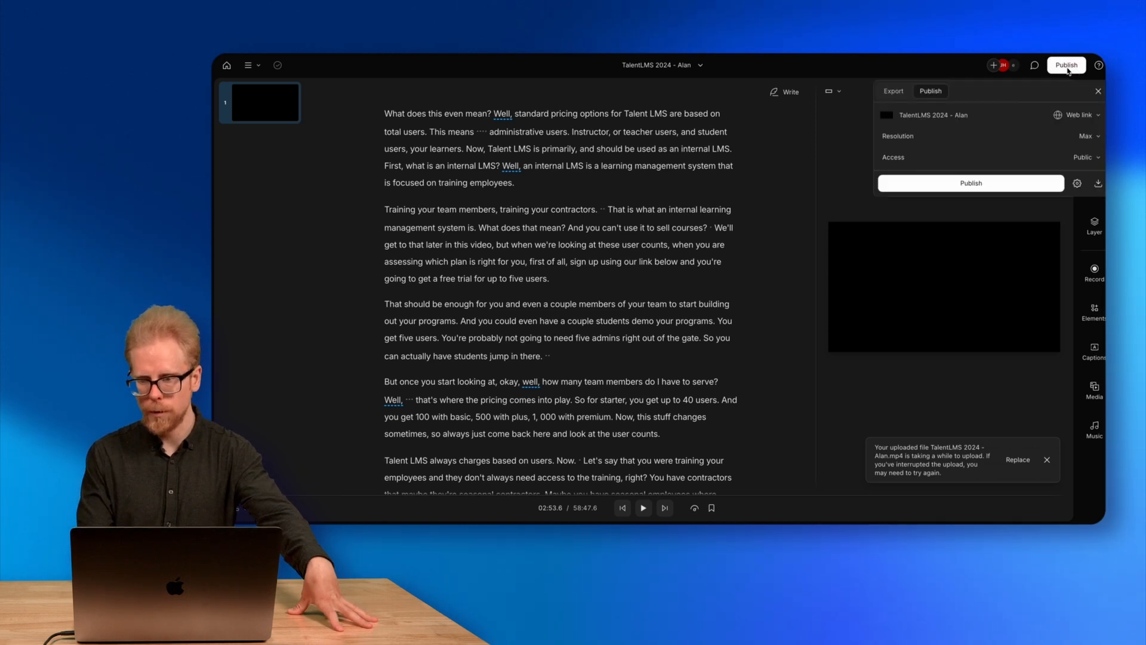
left_click(1099, 92)
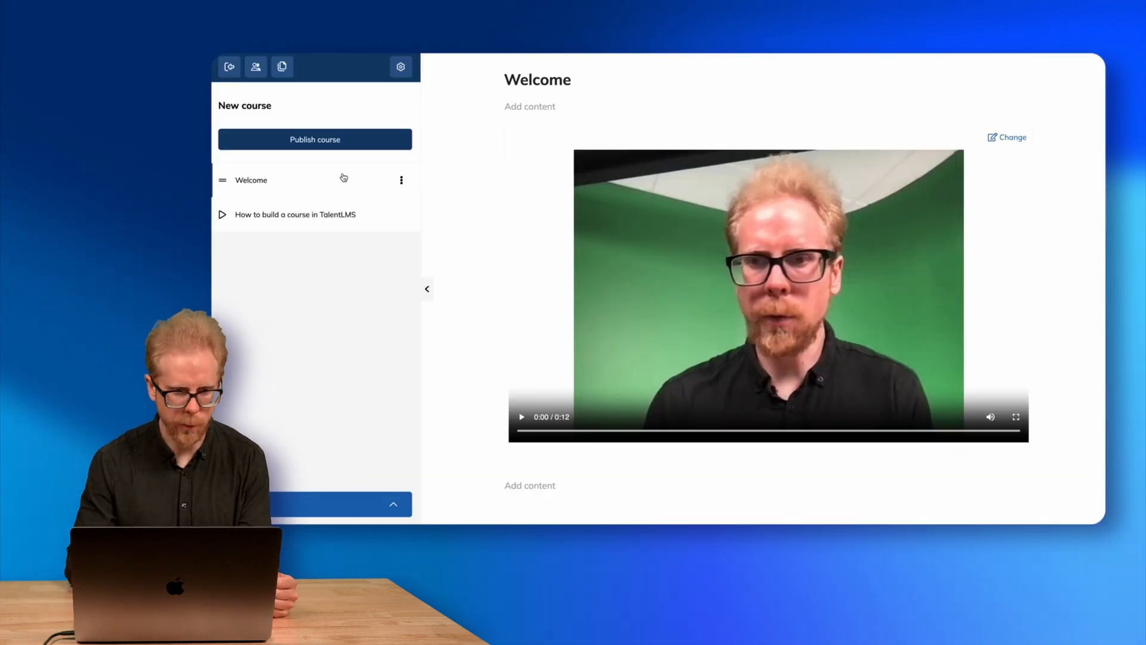
- Switch to TalentLMS, add a video unit to the new course, and open its file upload option
left_click(349, 506)
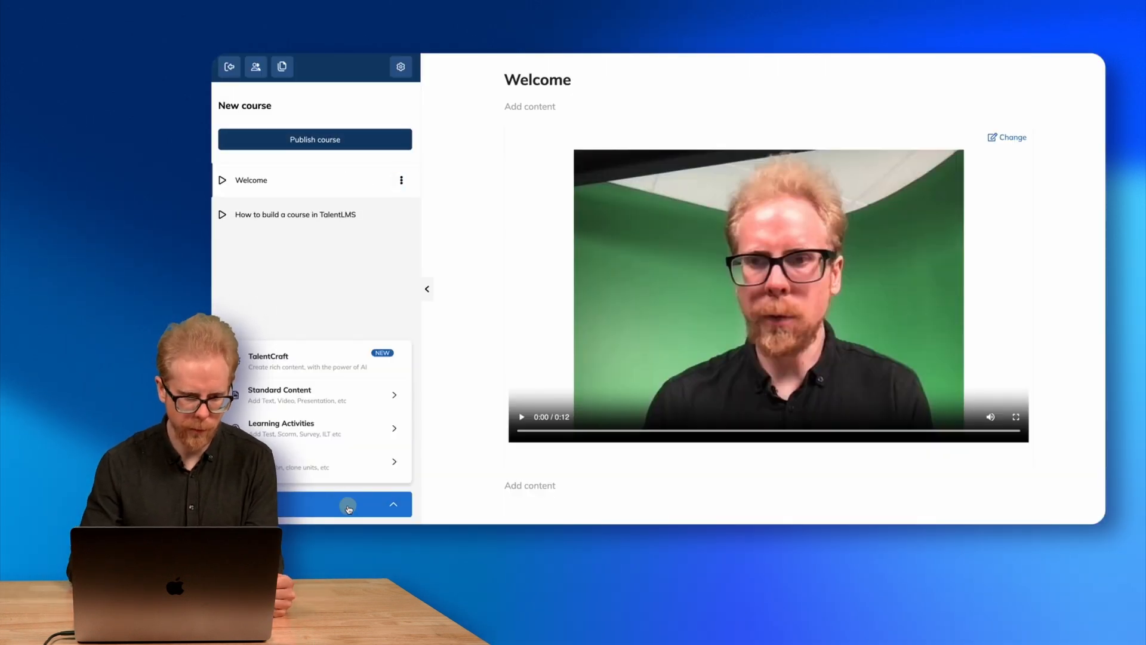
mouse_move(295, 403)
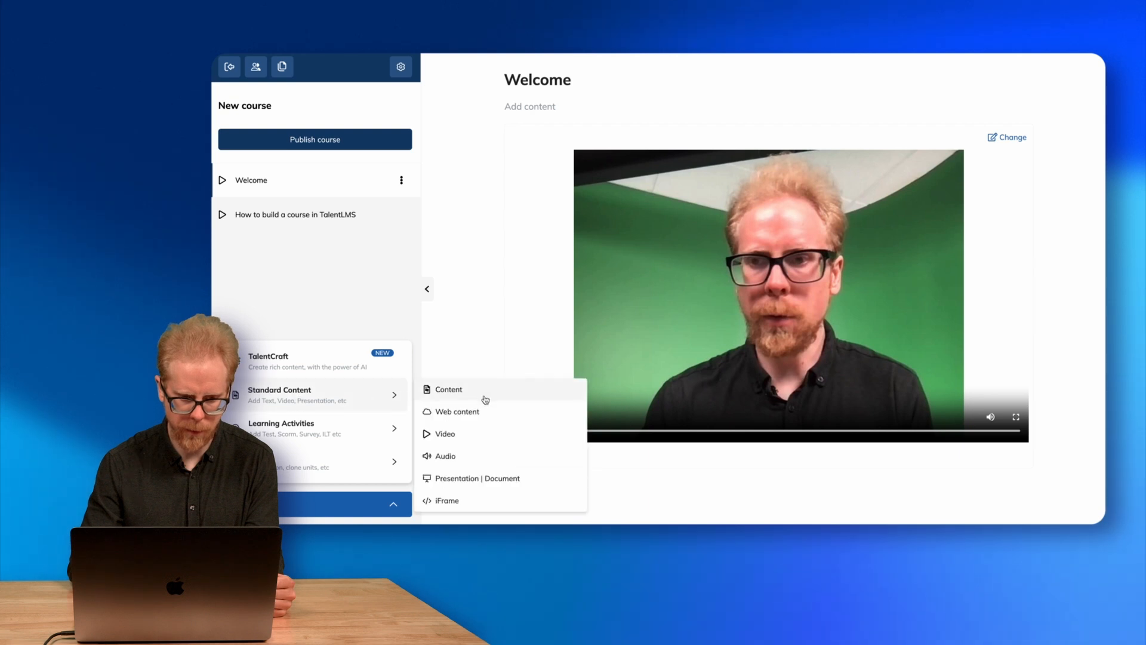
left_click(464, 434)
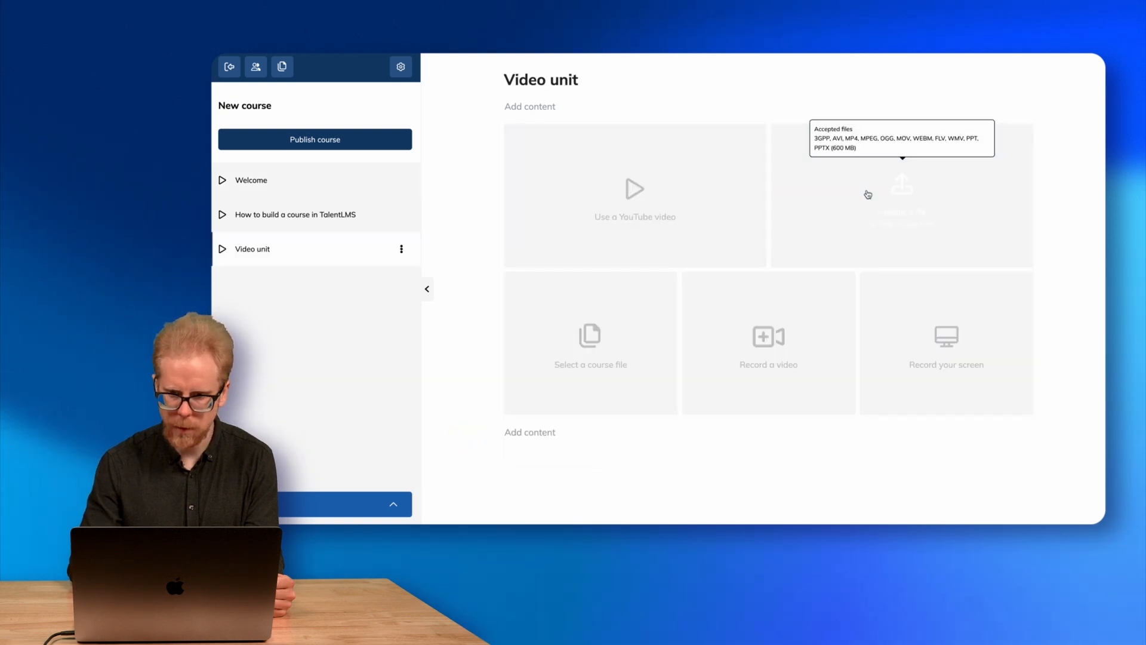
left_click(895, 200)
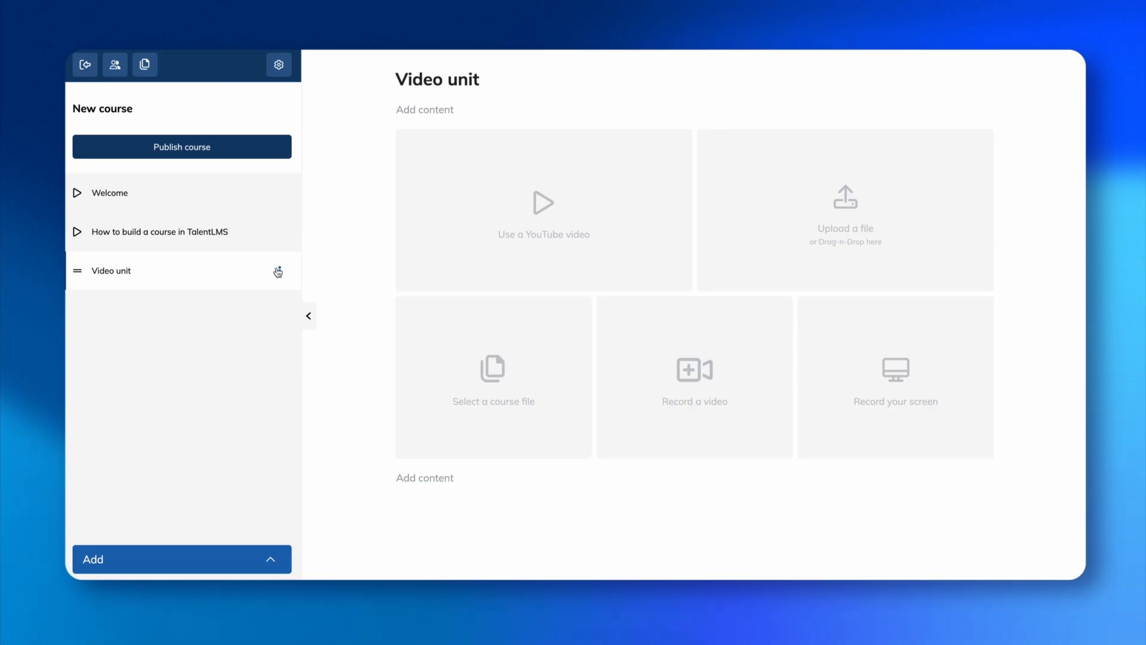
- Add a standard content unit to the course below the empty video unit
left_click(187, 562)
mouse_move(172, 443)
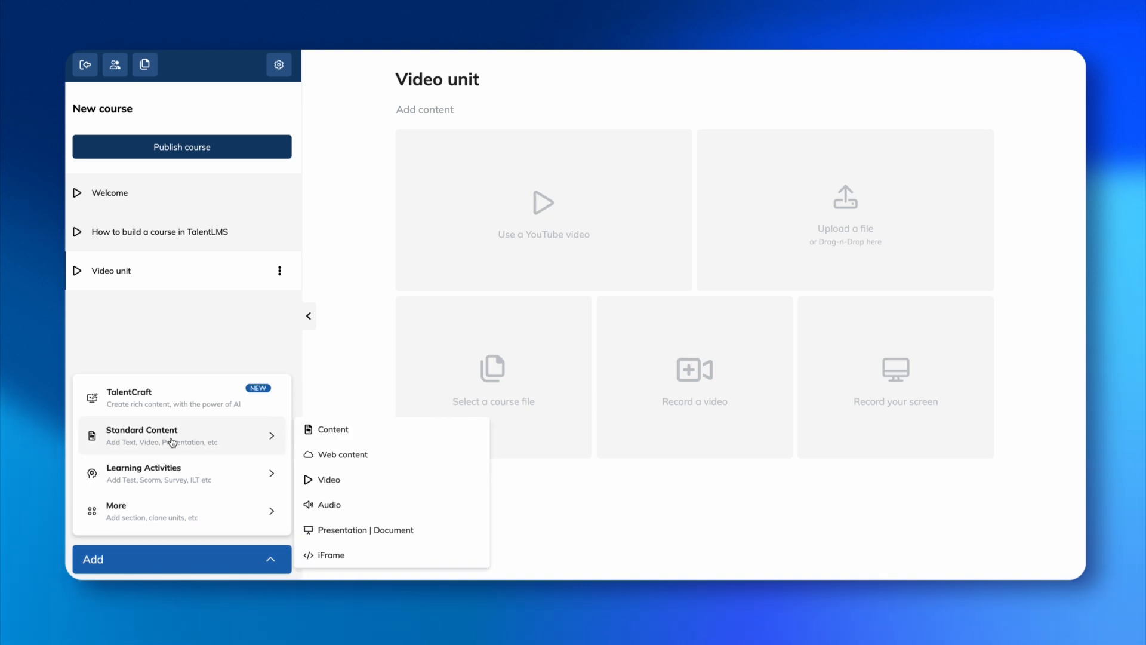
left_click(361, 441)
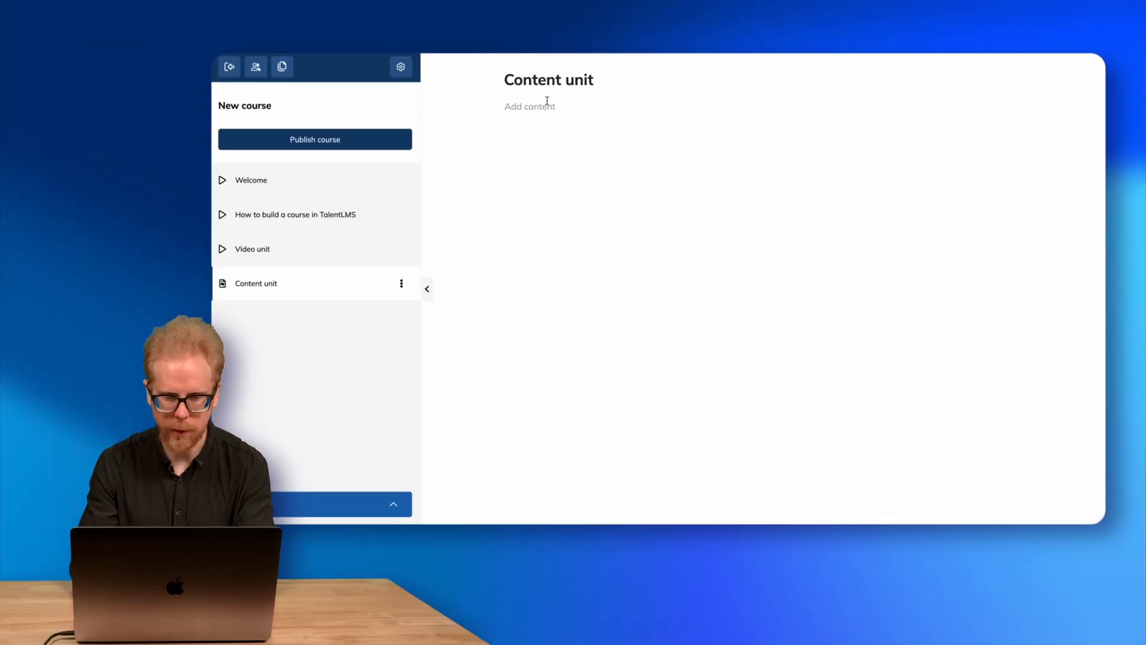
- Fill the content unit's body with placeholder text, starting with "dasdasdasdas dasd as dasdasdasd" and continuing with short nonsense lines
type("dasdasdasdas dasd as dasdasdasd")
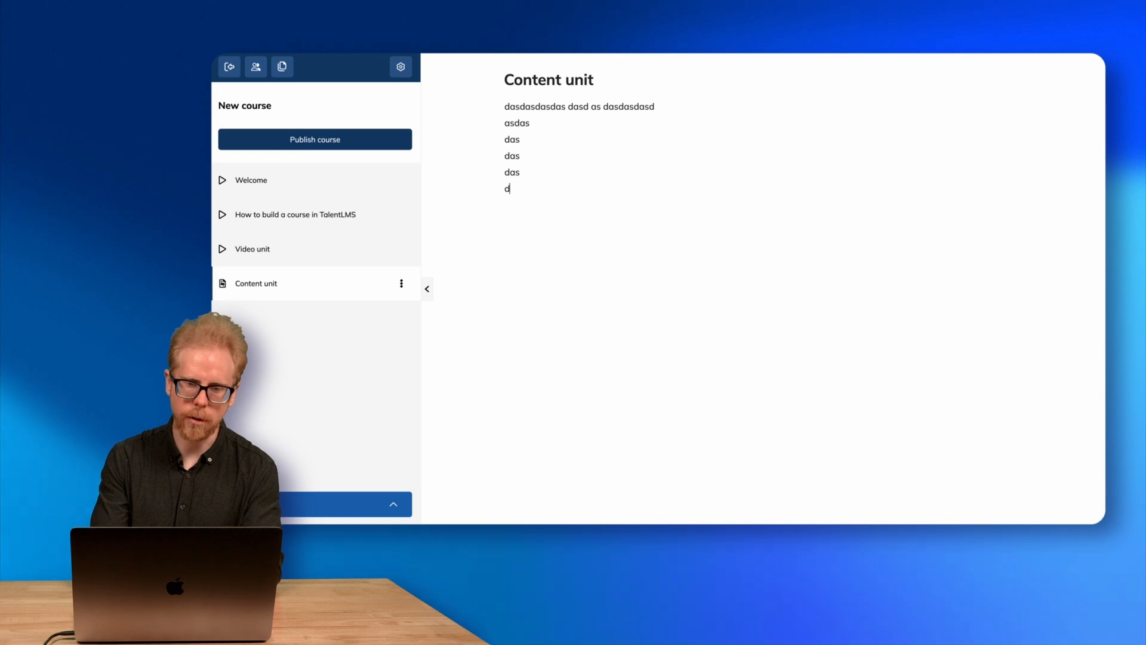
key("Return")
type("ra")
key("Return")
type("e")
key("Return")
type("awf")
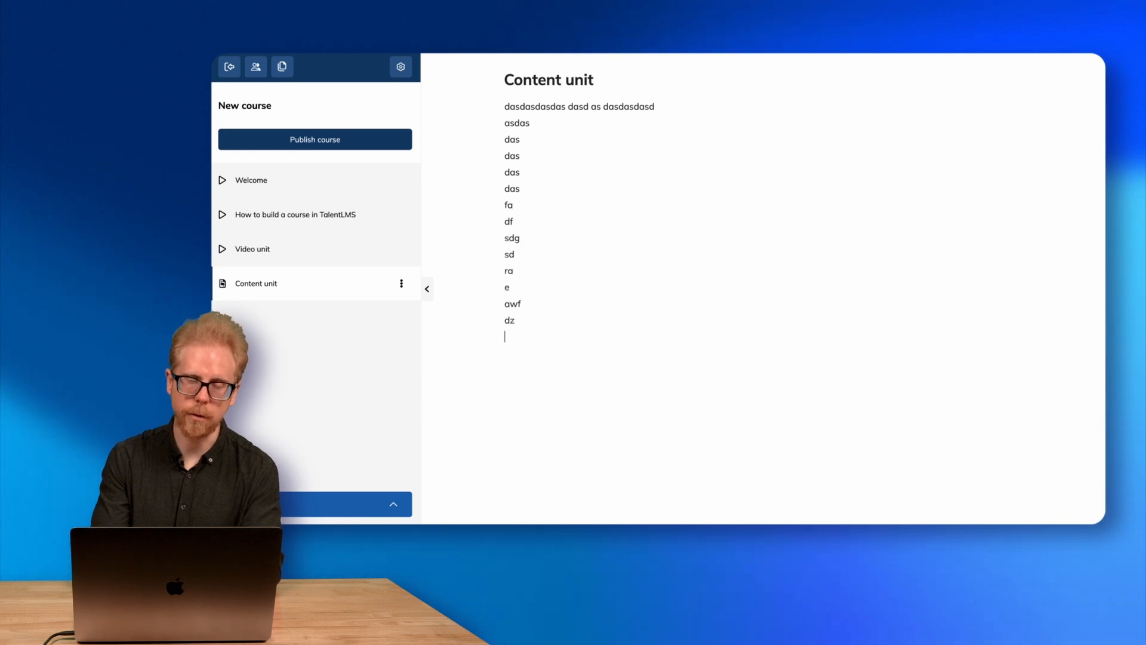
type("as")
key("Return")
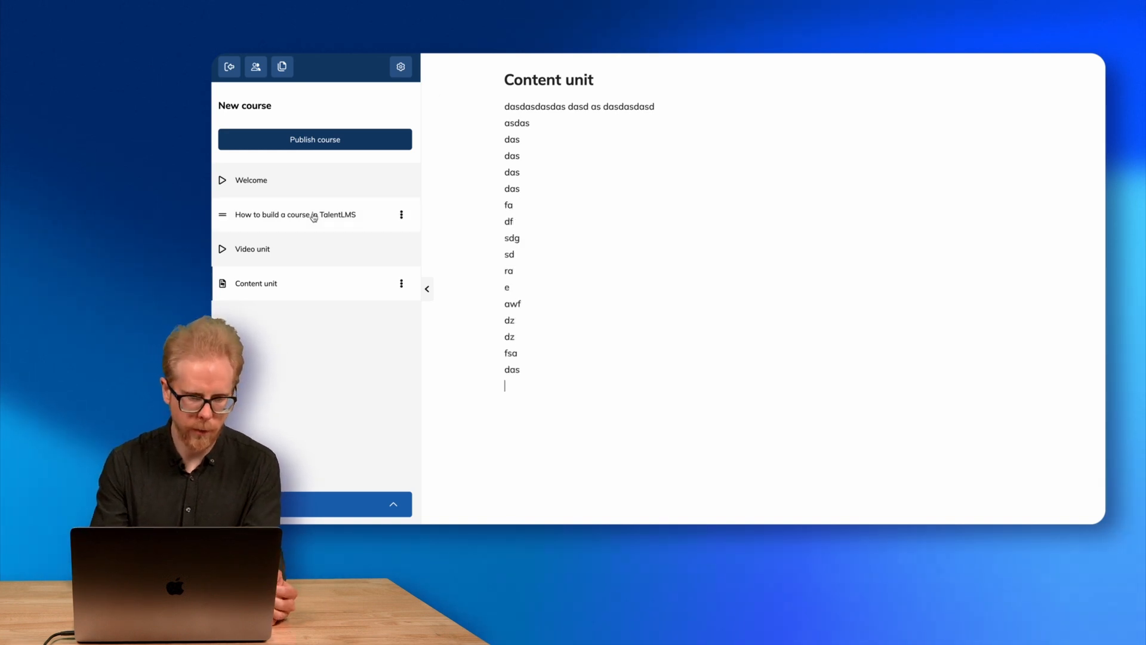
- Delete the empty video unit from the course
left_click(401, 249)
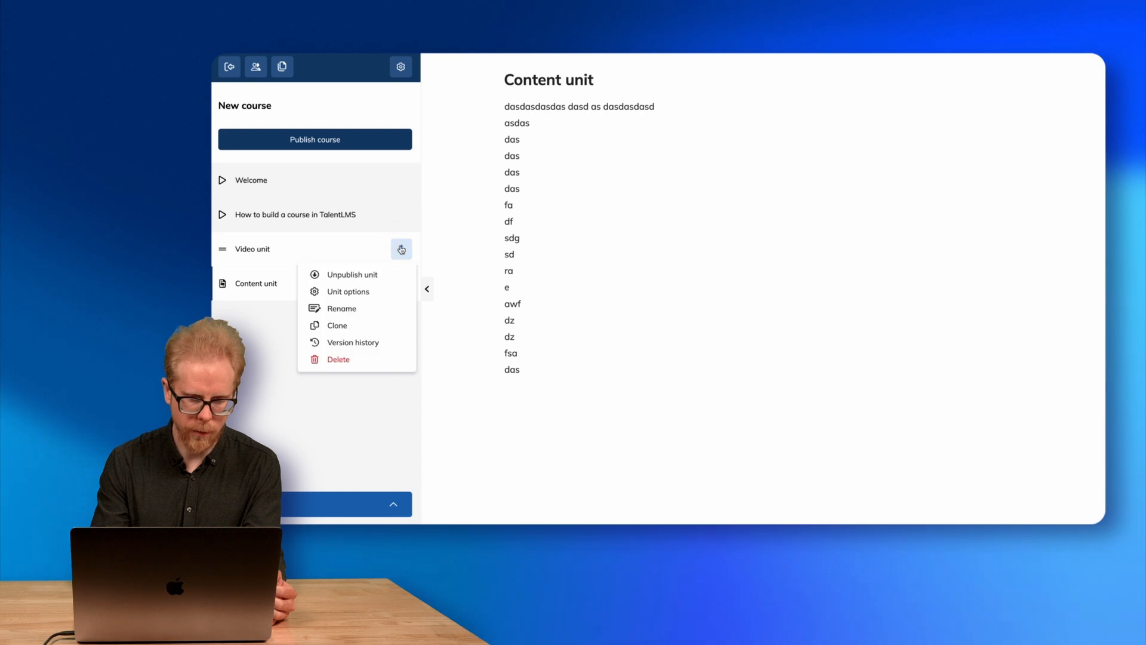
left_click(327, 361)
left_click(555, 335)
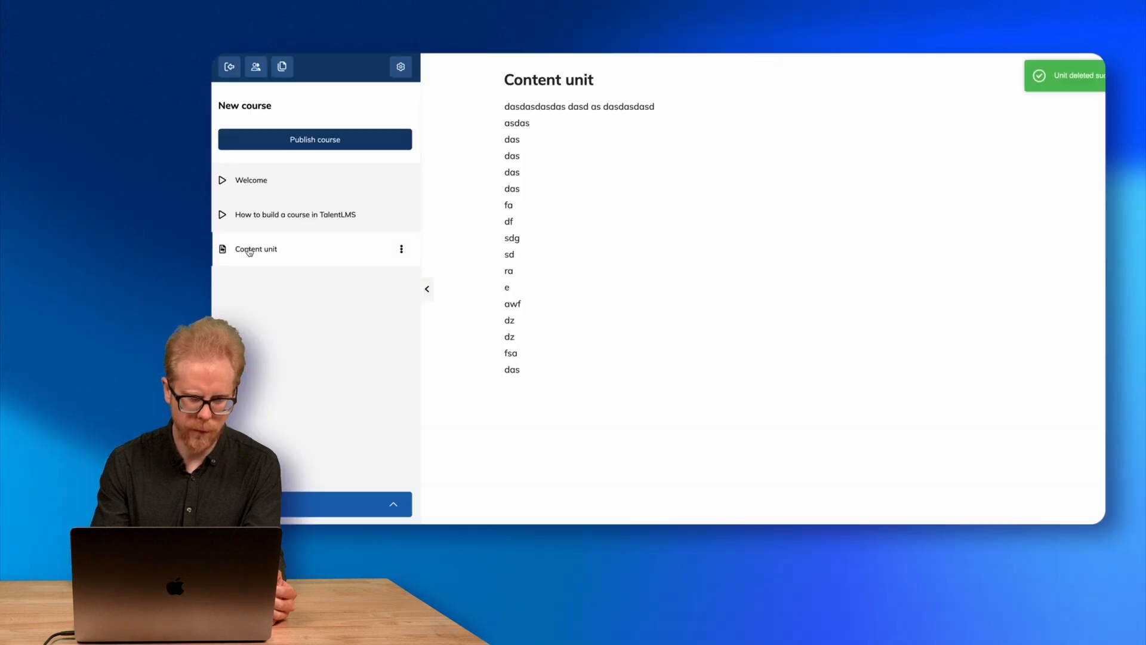
- Rename the YouTube video unit "How to build a course in TalentLMS - Video" and copy the full title
left_click(305, 216)
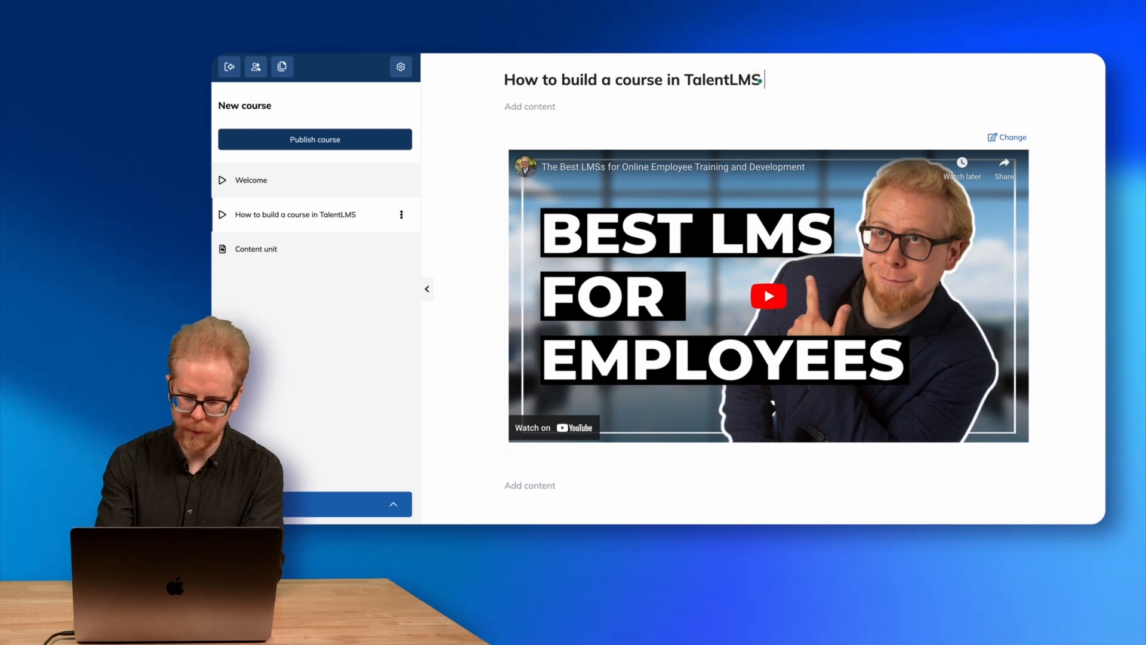
type("- Video")
triple_click(726, 81)
key("super+c")
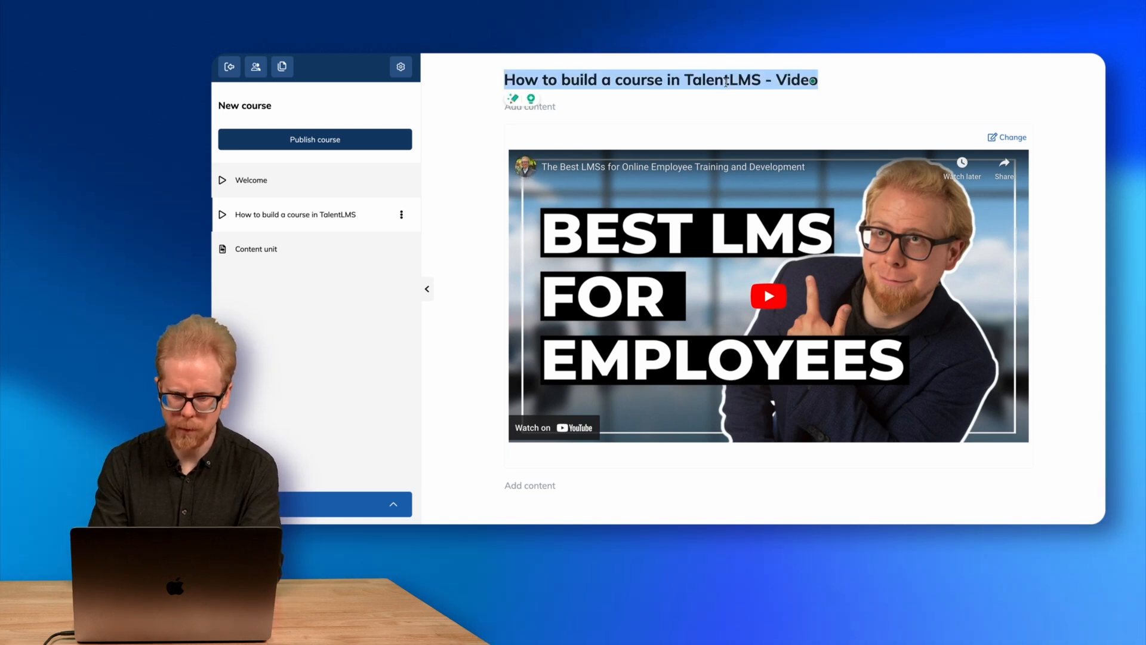
- Rename the content unit "How to build a course in TalentLMS - Text", reusing the copied title
left_click(255, 249)
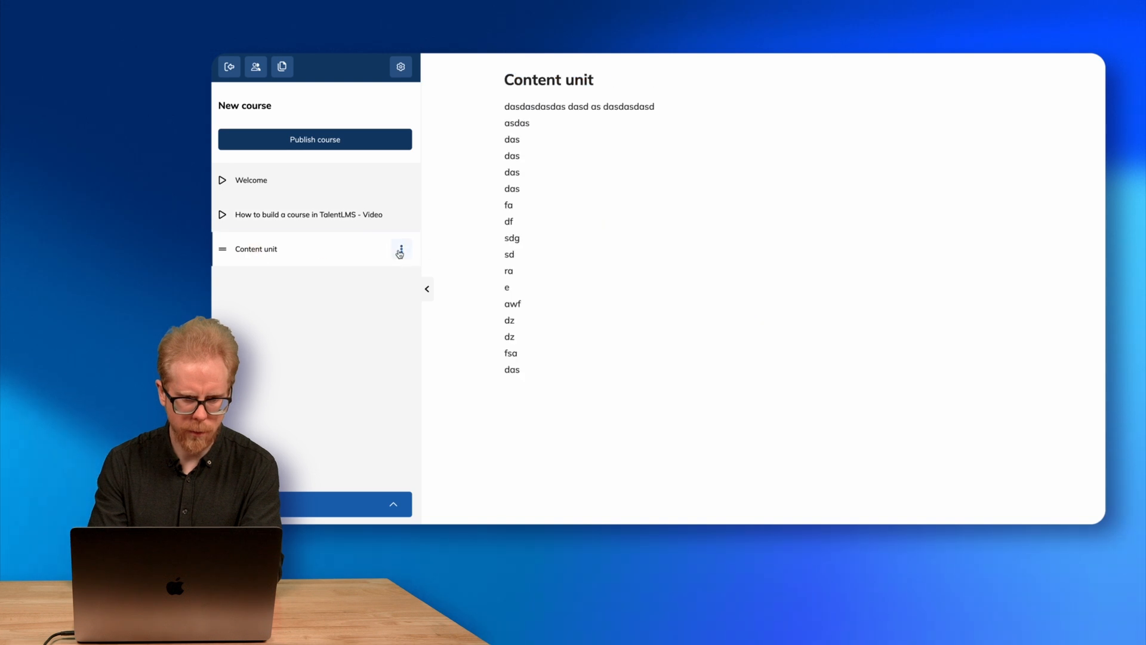
left_click(401, 250)
left_click(350, 309)
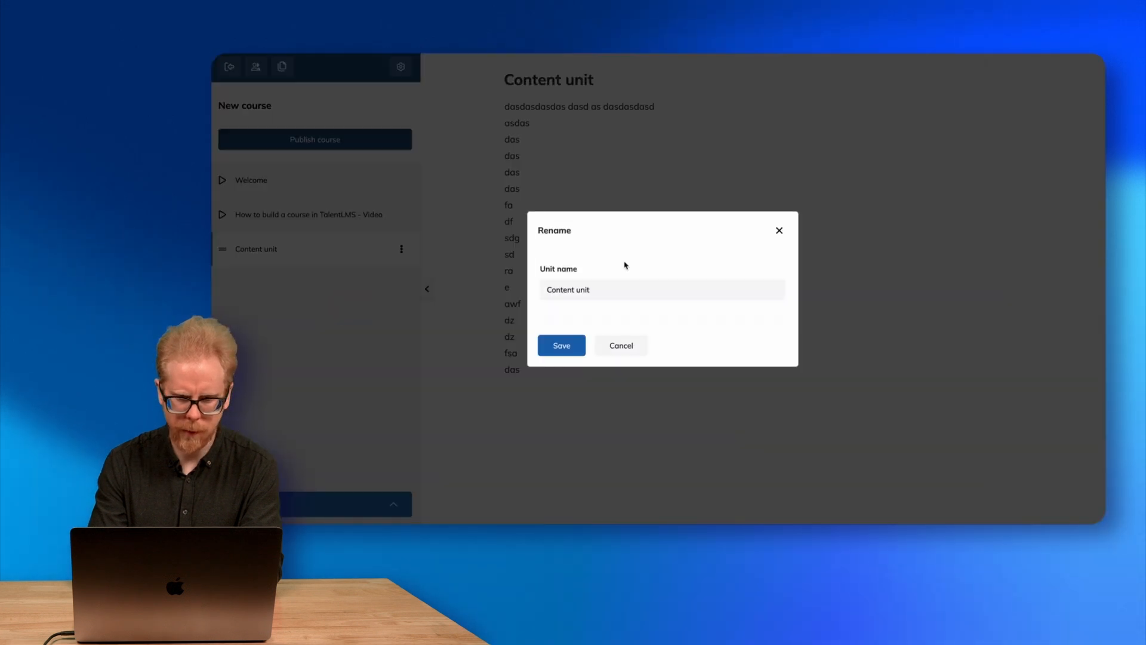
triple_click(592, 294)
key("super+v")
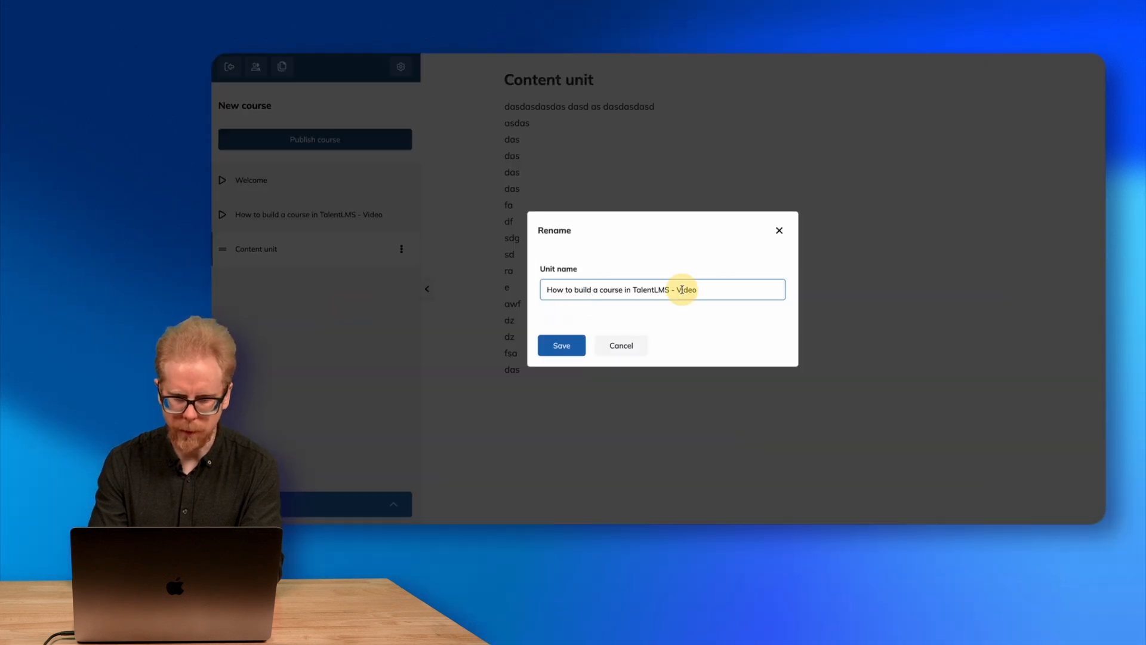
type("Text")
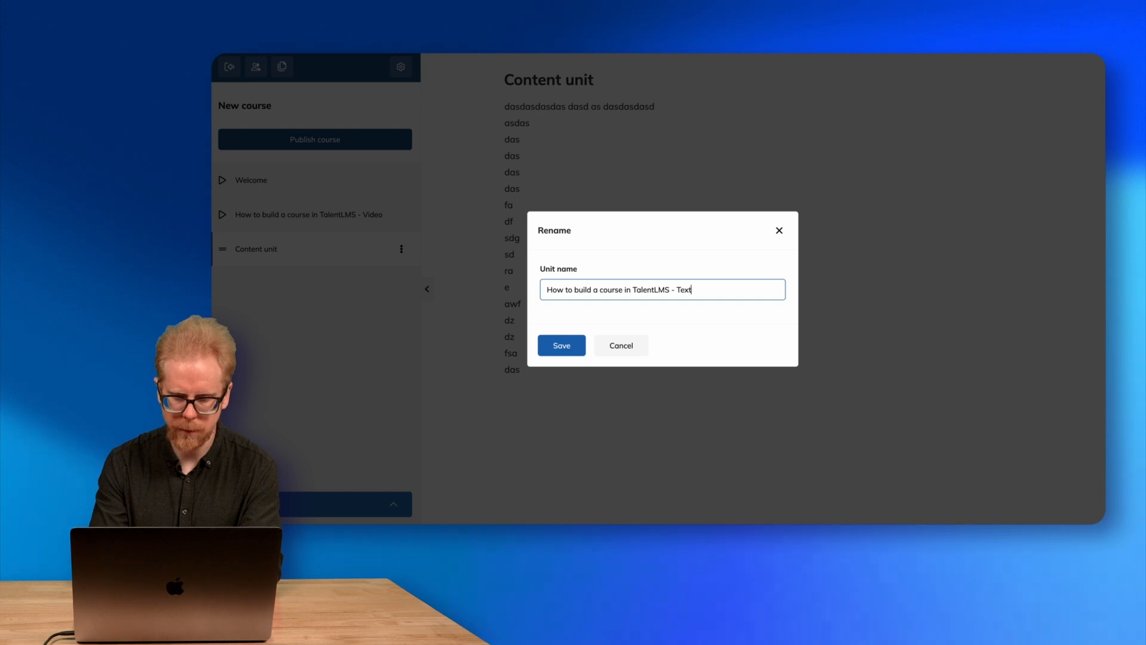
left_click(560, 343)
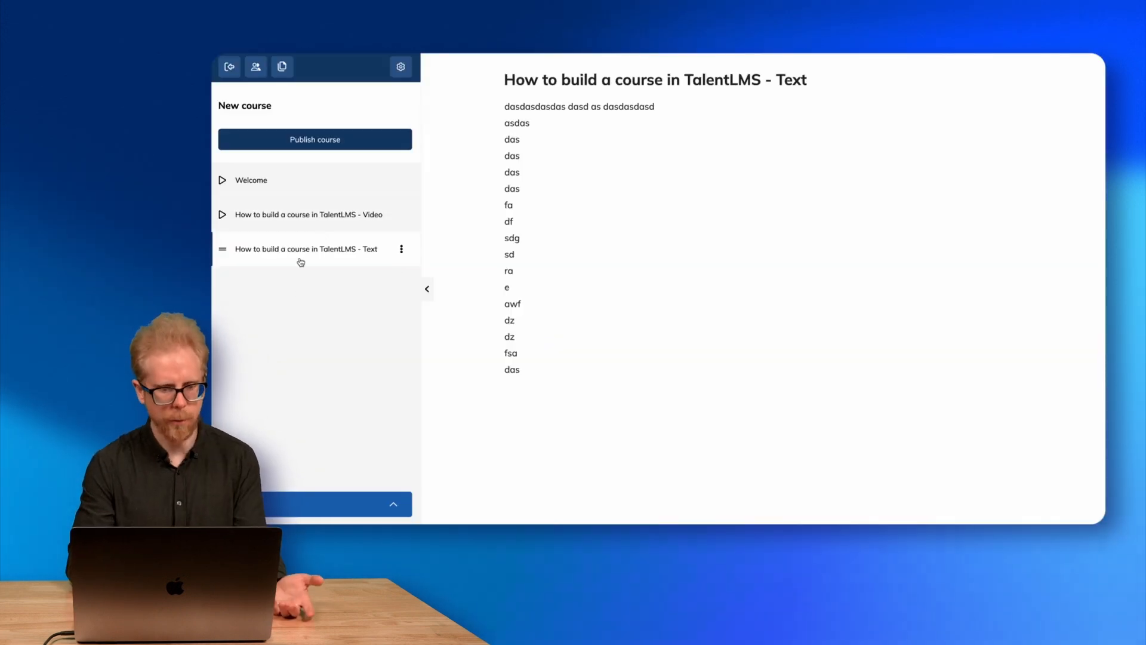
- Add an audio unit to the course after the text unit
left_click(395, 505)
mouse_move(352, 400)
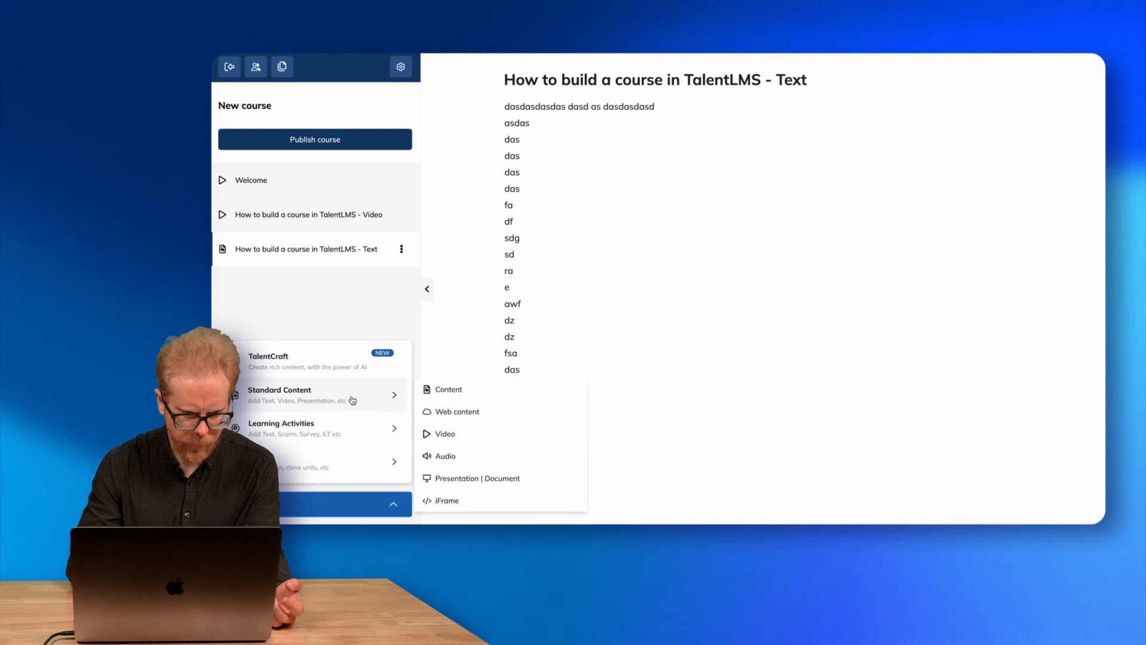
left_click(447, 456)
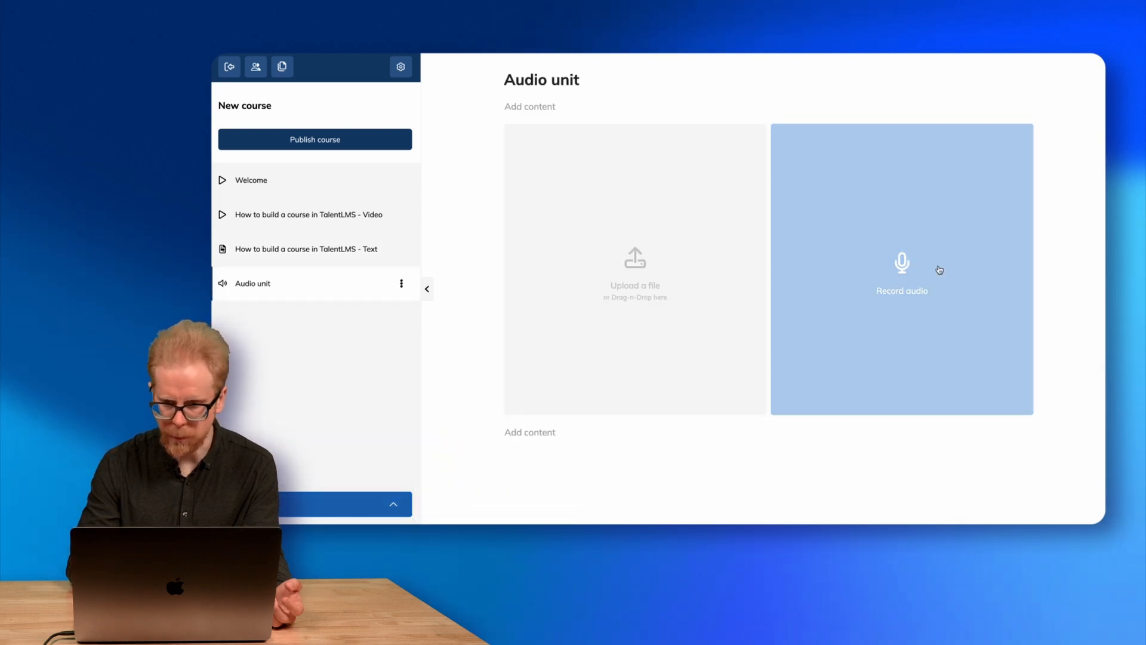
- Record about 22 seconds of audio in the audio unit, play it back briefly, and submit it
left_click(885, 267)
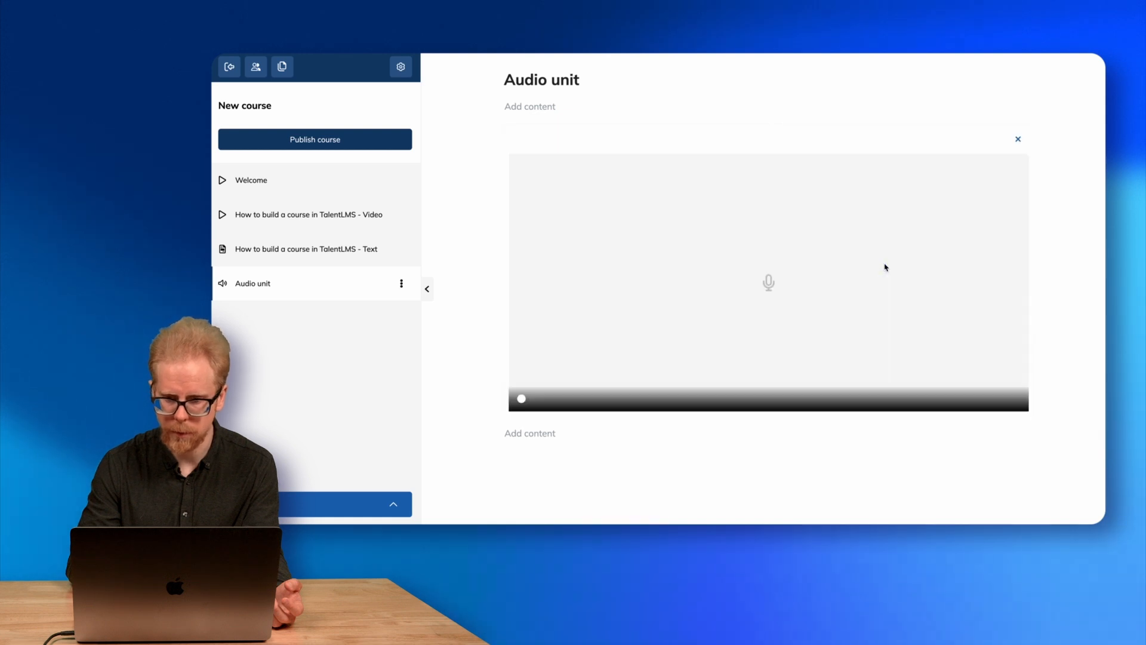
left_click(521, 398)
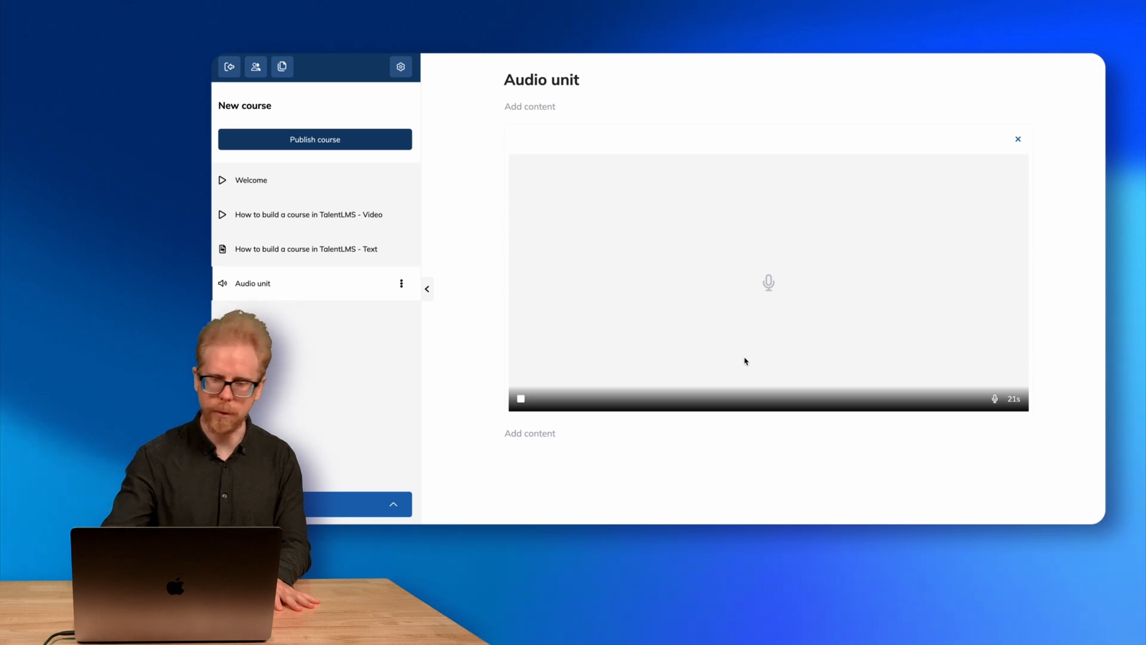
left_click(521, 399)
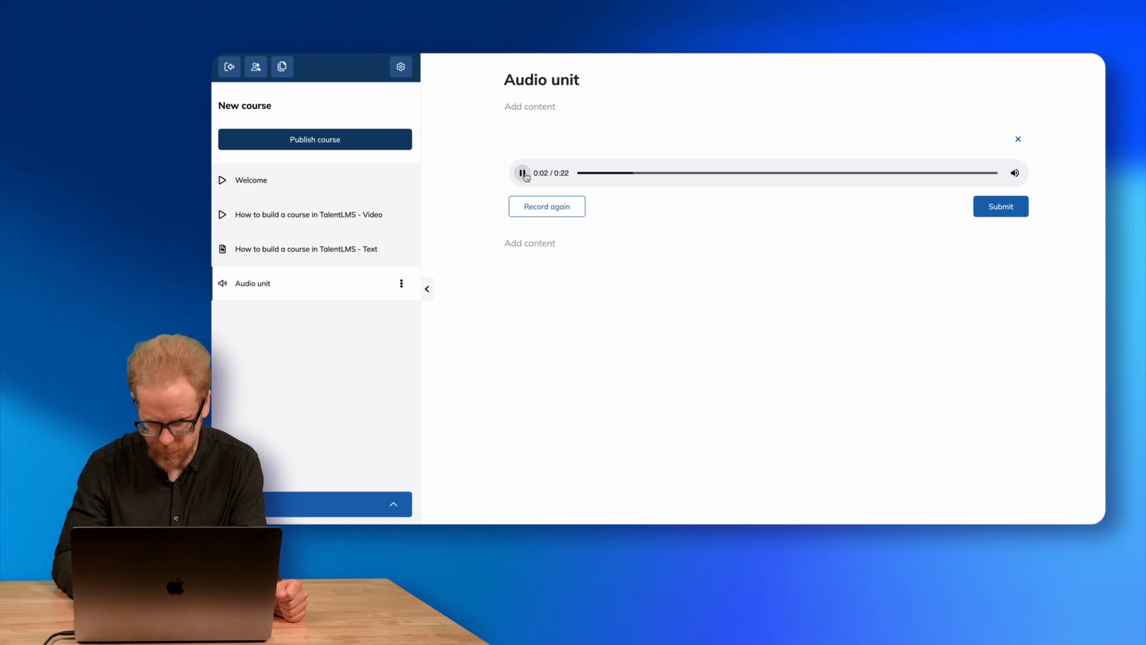
left_click(1006, 211)
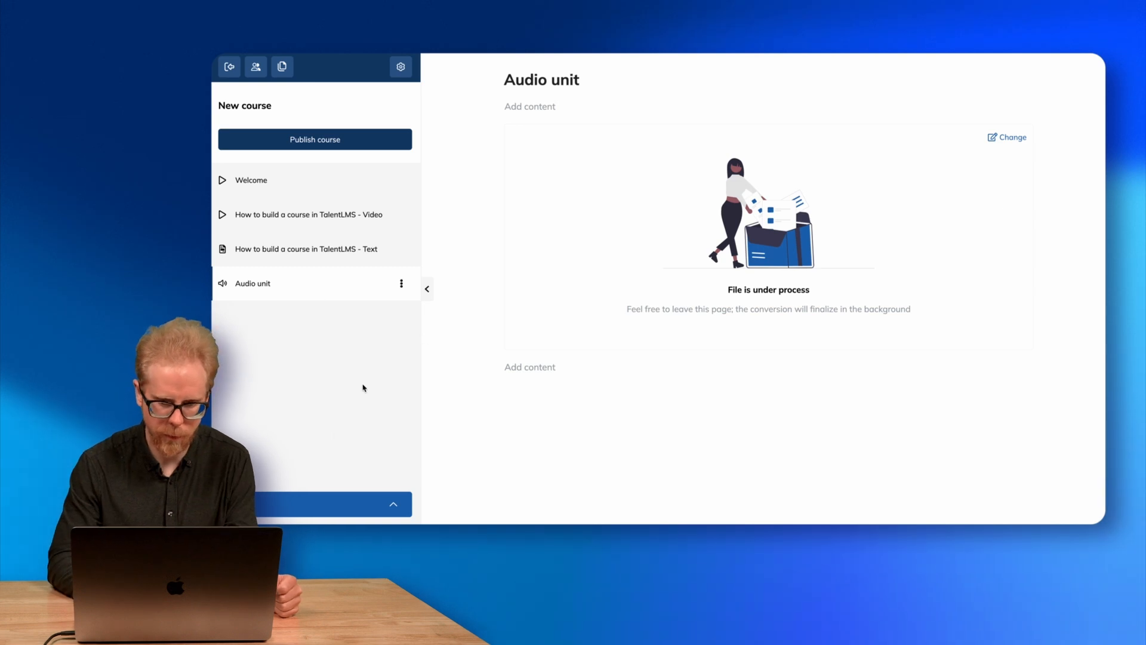
- Add a presentation or document unit to the course and choose Slideshare as its source
left_click(317, 505)
left_click(328, 392)
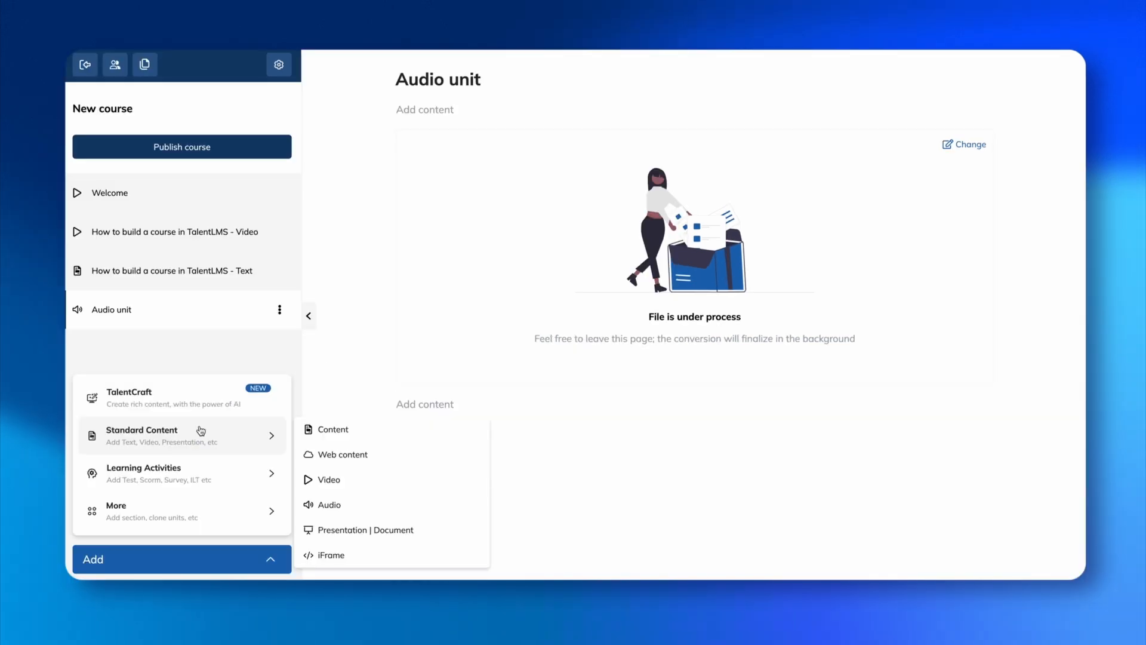
left_click(355, 530)
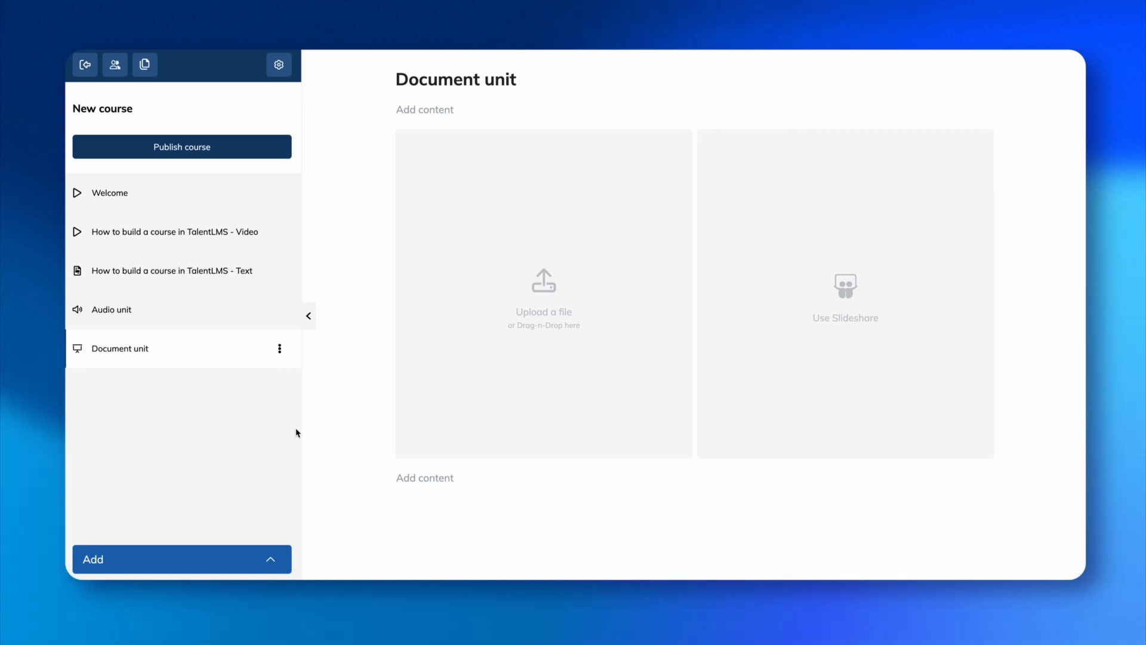
left_click(860, 287)
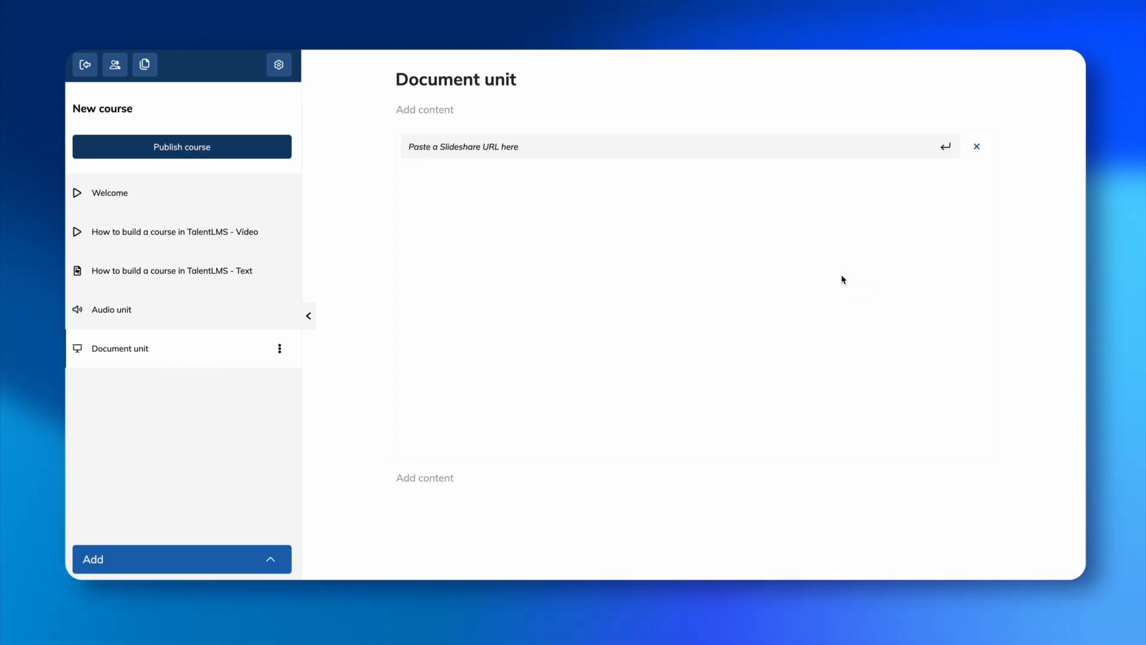
- Discard the empty Slideshare link entry and return to the document unit's source options, choosing file upload
left_click(617, 148)
left_click(604, 102)
left_click(442, 150)
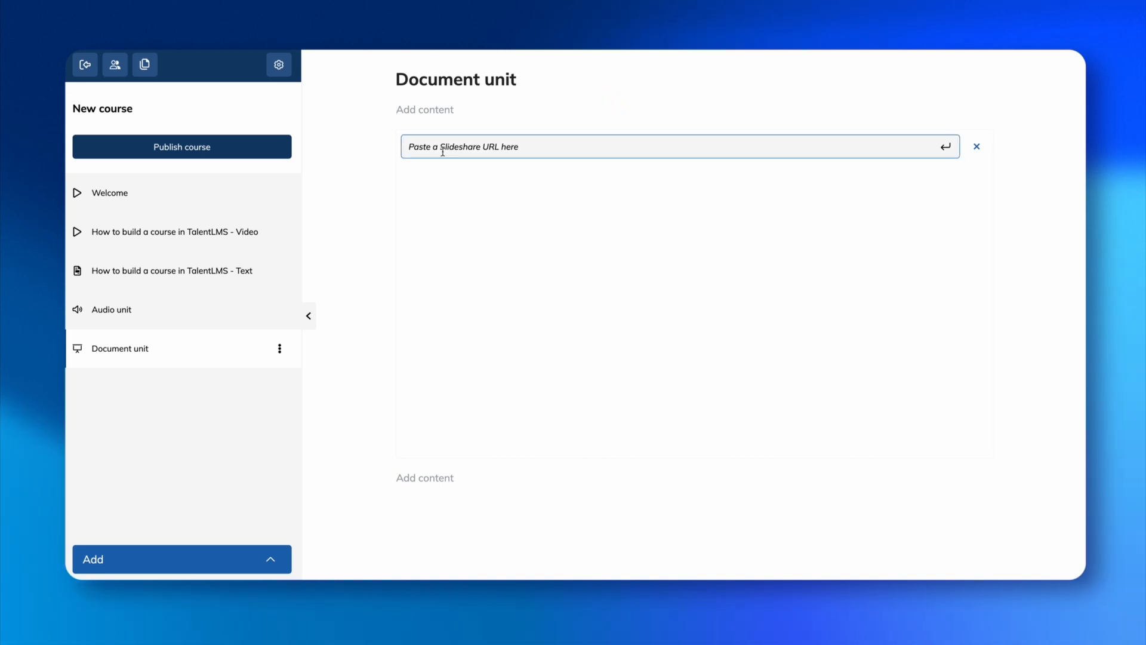
left_click(417, 230)
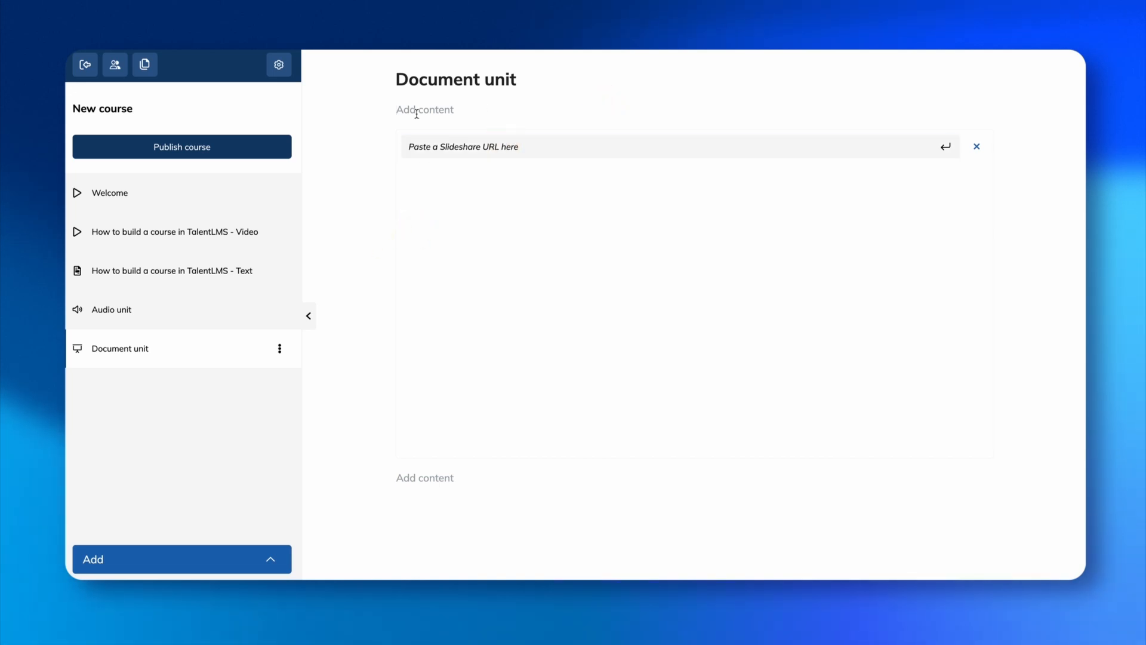
left_click(391, 279)
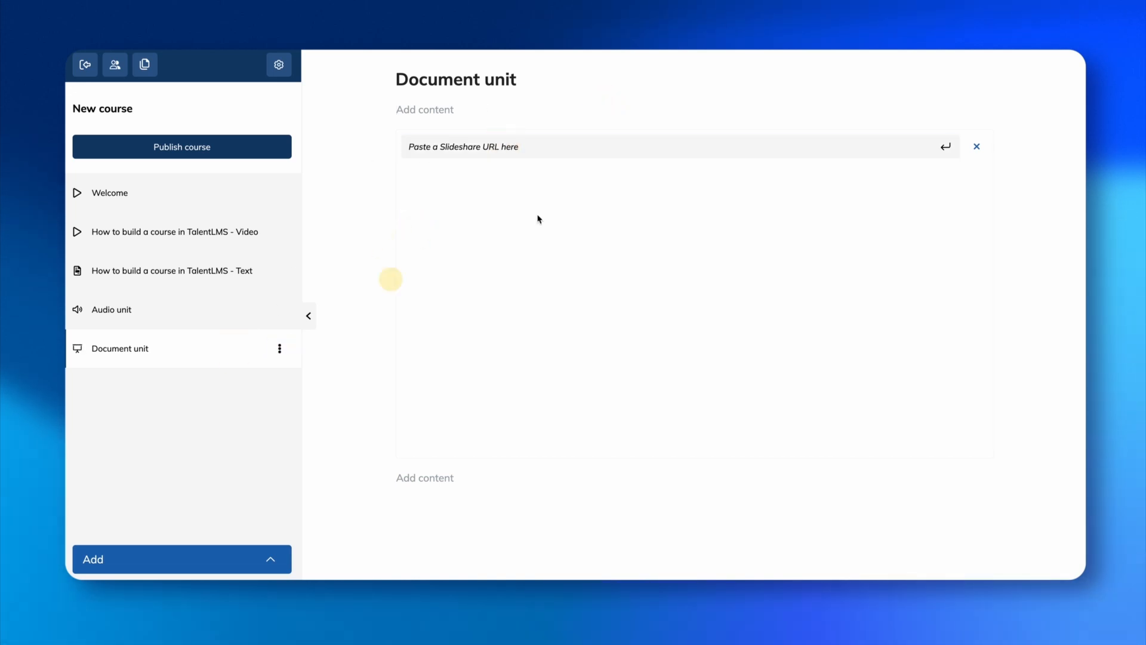
left_click(977, 149)
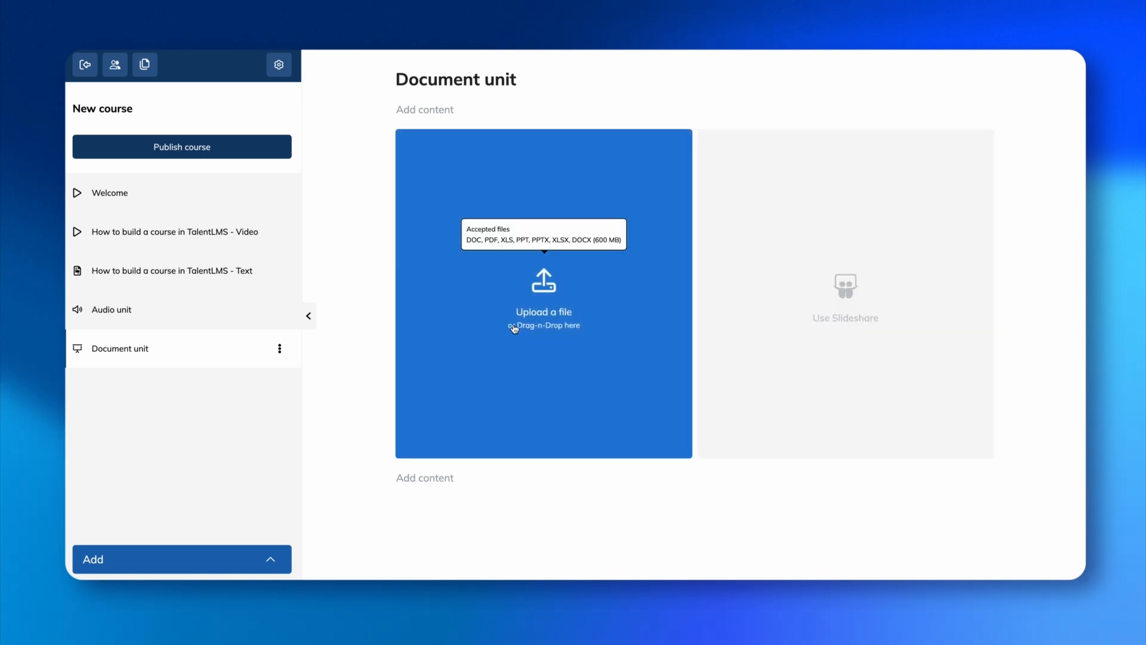
left_click(519, 303)
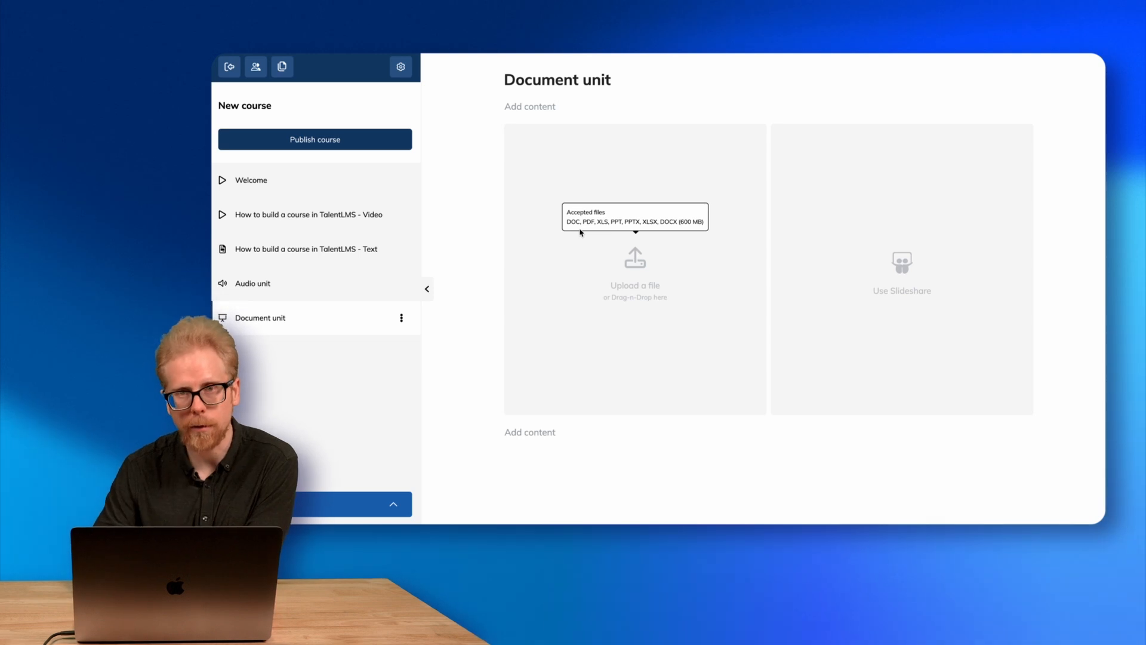
- Add a test learning activity to the course after the document unit
left_click(326, 495)
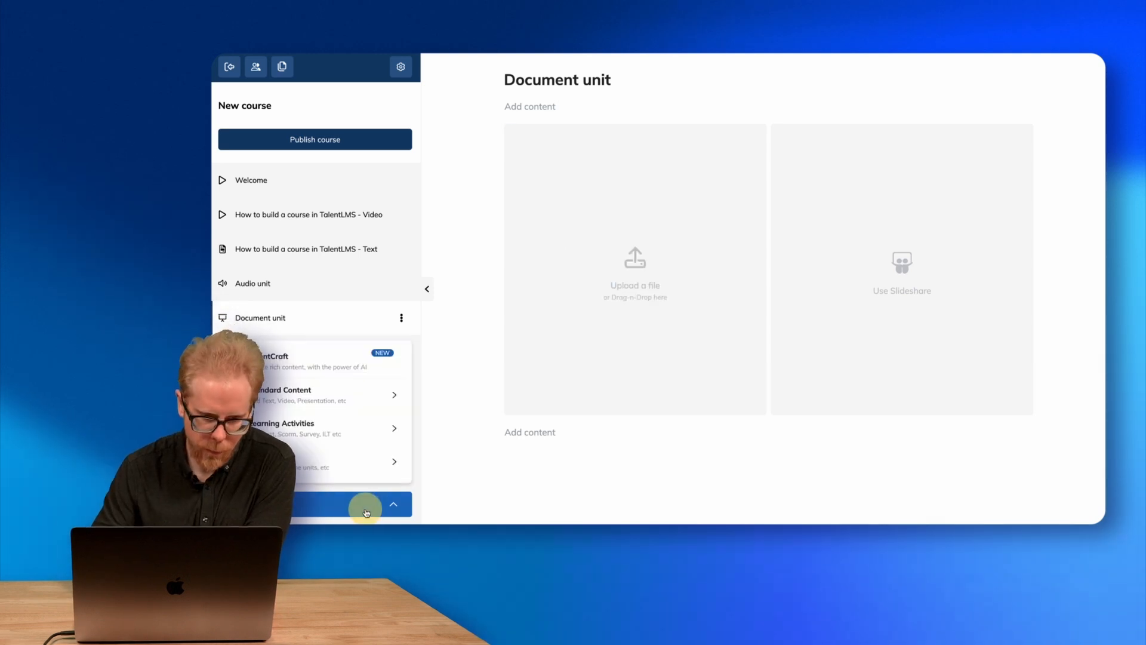
mouse_move(311, 429)
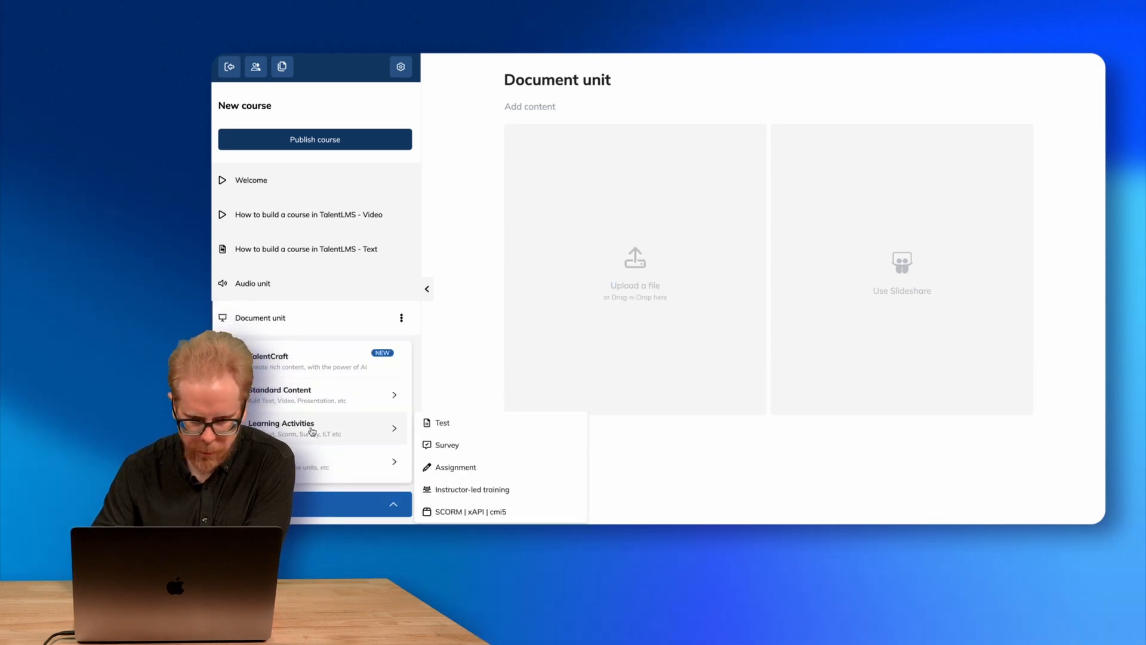
left_click(440, 422)
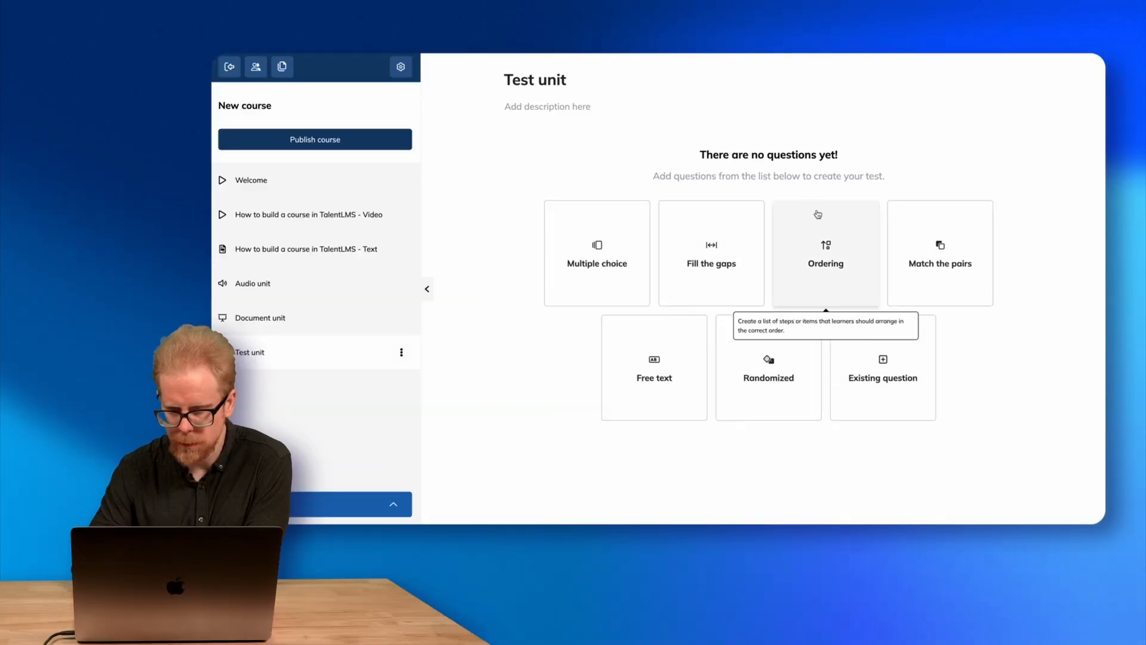
- Create an ordering question in the test unit with the items 1, 2, 3, 4 and 5 in sequence
left_click(822, 227)
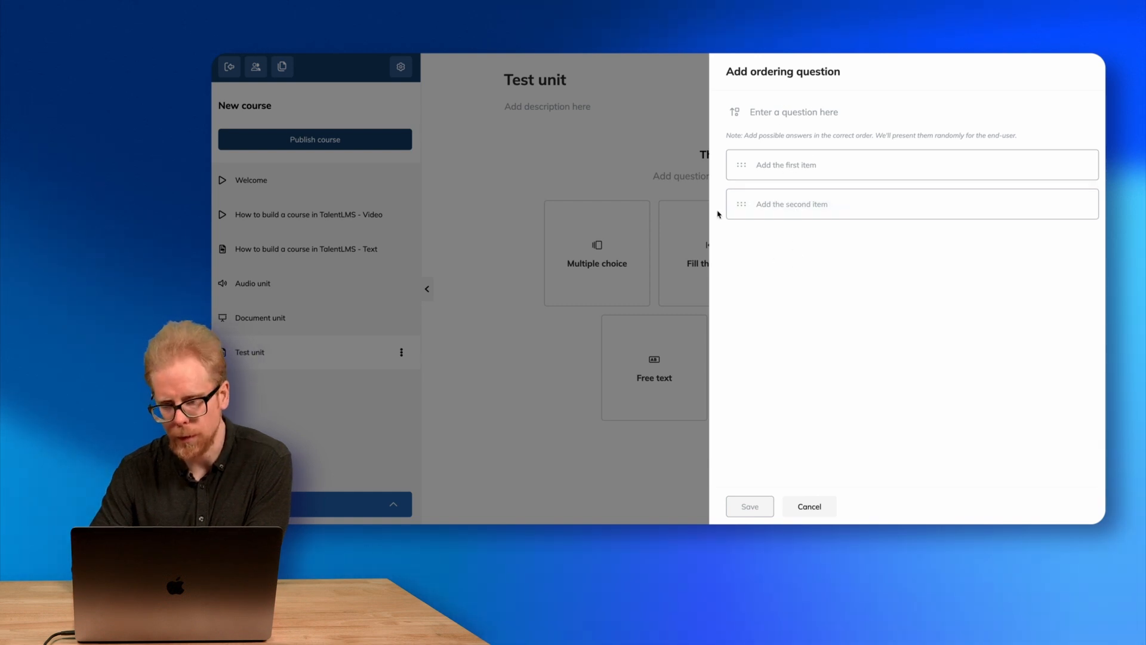
left_click(775, 166)
type("1")
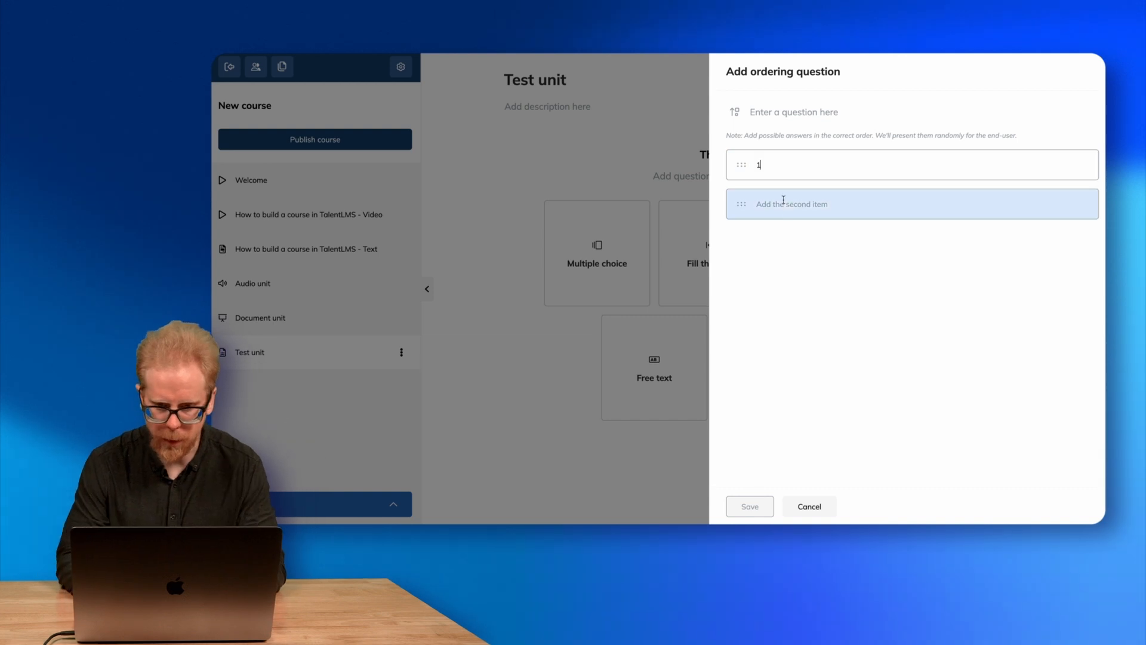
left_click(785, 200)
type("2")
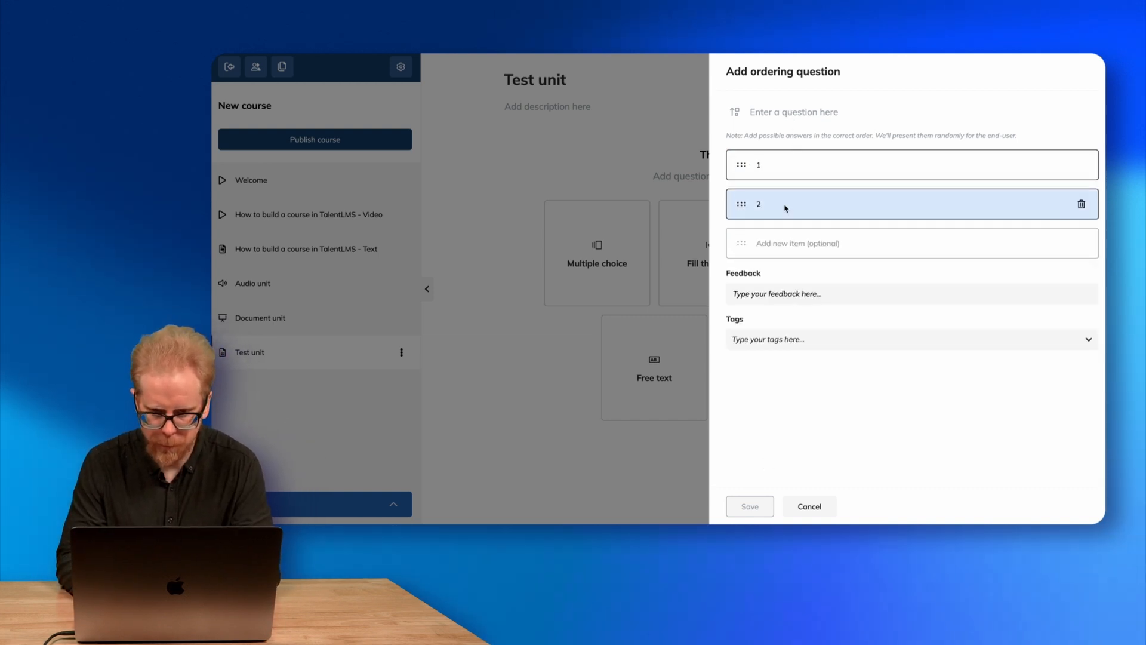
left_click(769, 244)
type("3")
left_click(770, 277)
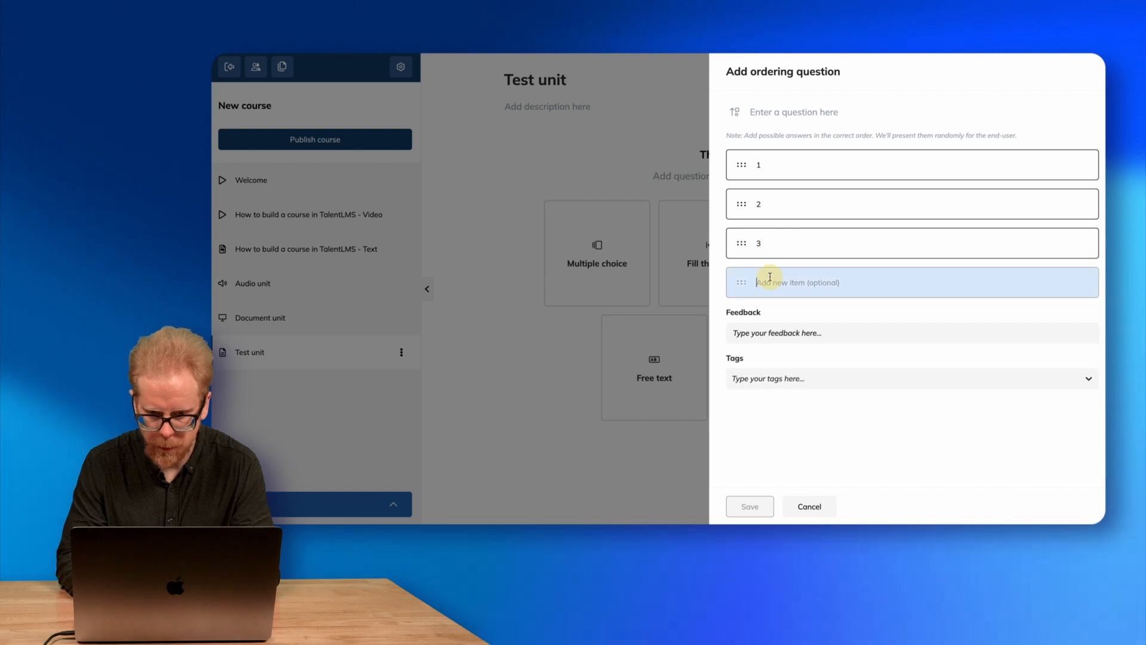
type("4")
left_click(773, 318)
type("5")
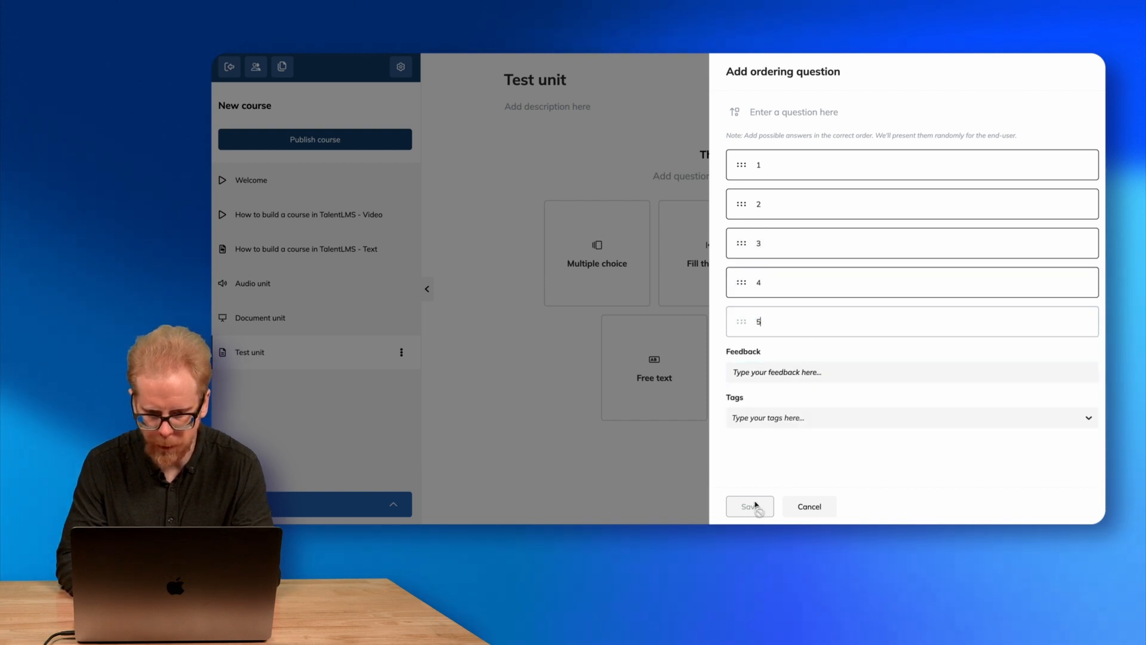
- Enter "What is the order?" as the ordering question's text and save the question
left_click(802, 112)
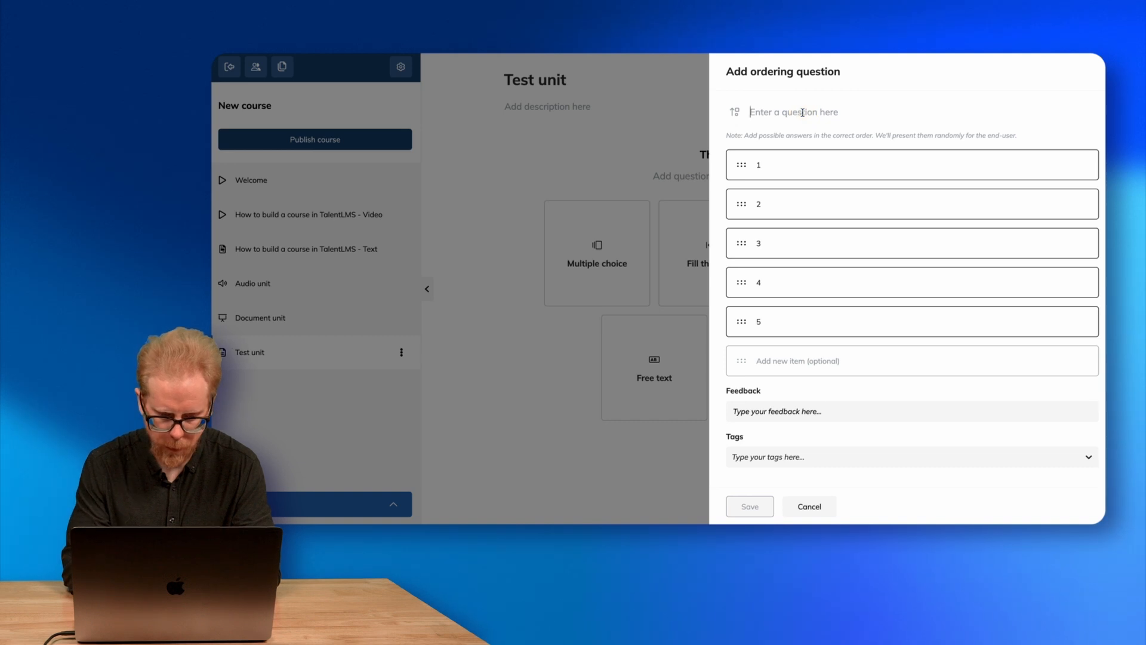
type("WH")
key("BackSpace")
key("BackSpace")
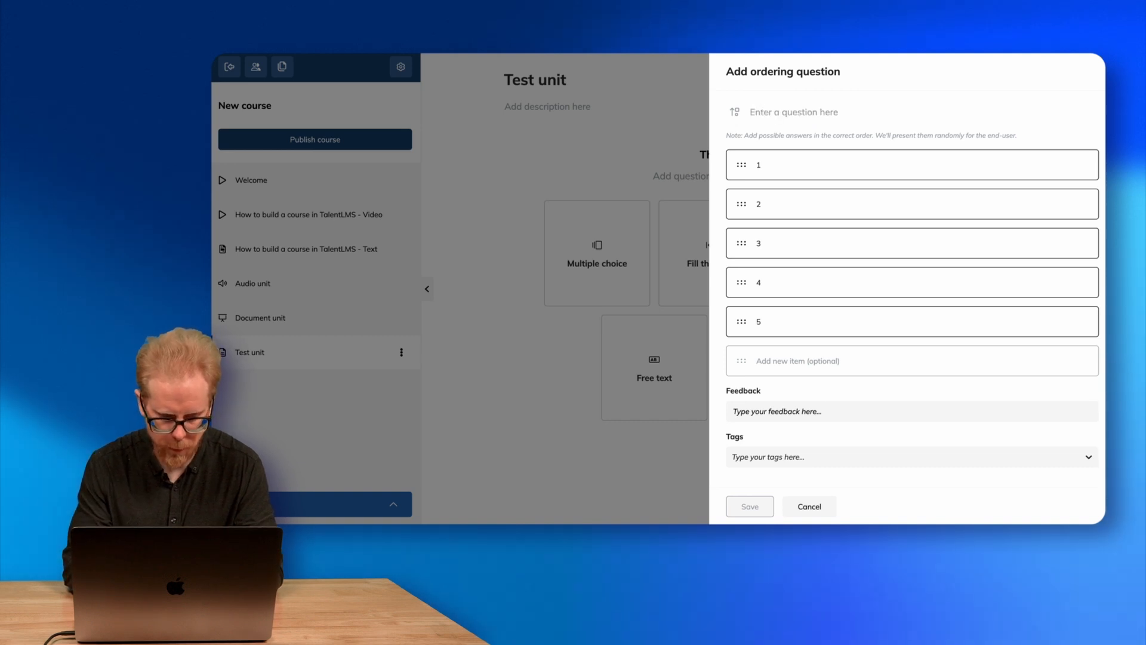
type("What is the order")
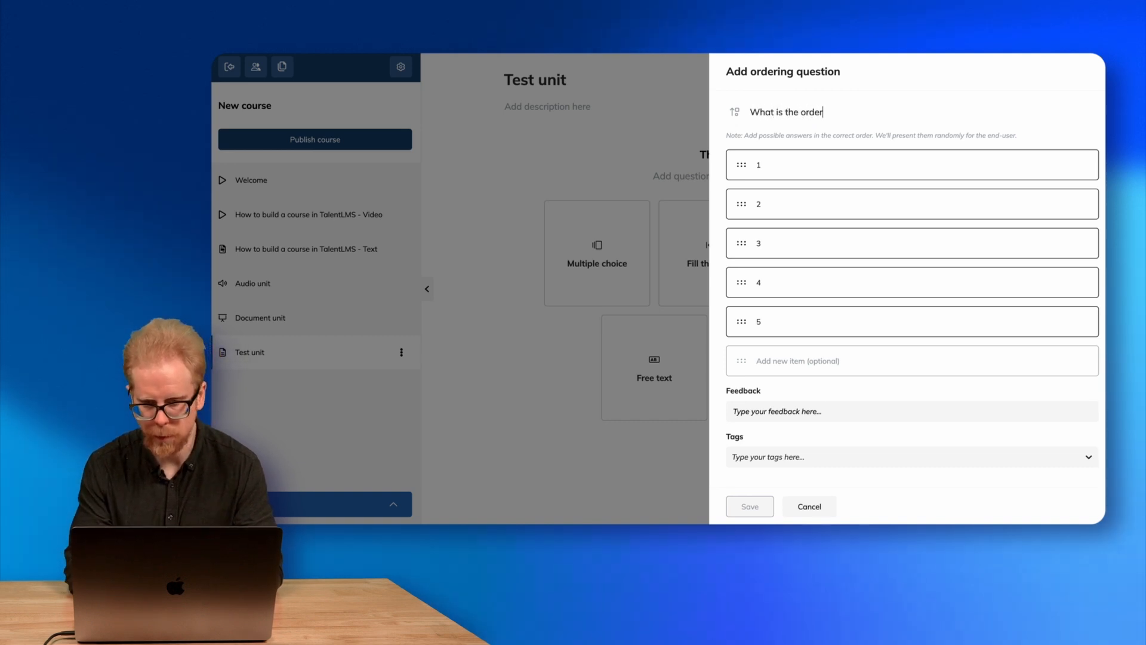
type("?")
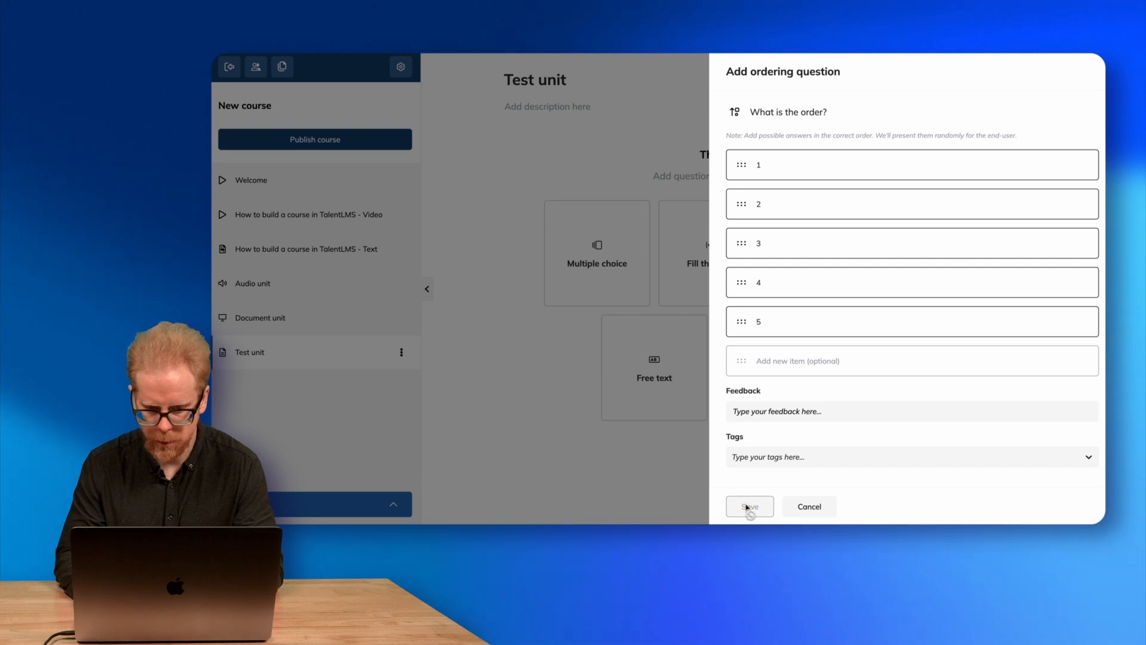
left_click(794, 379)
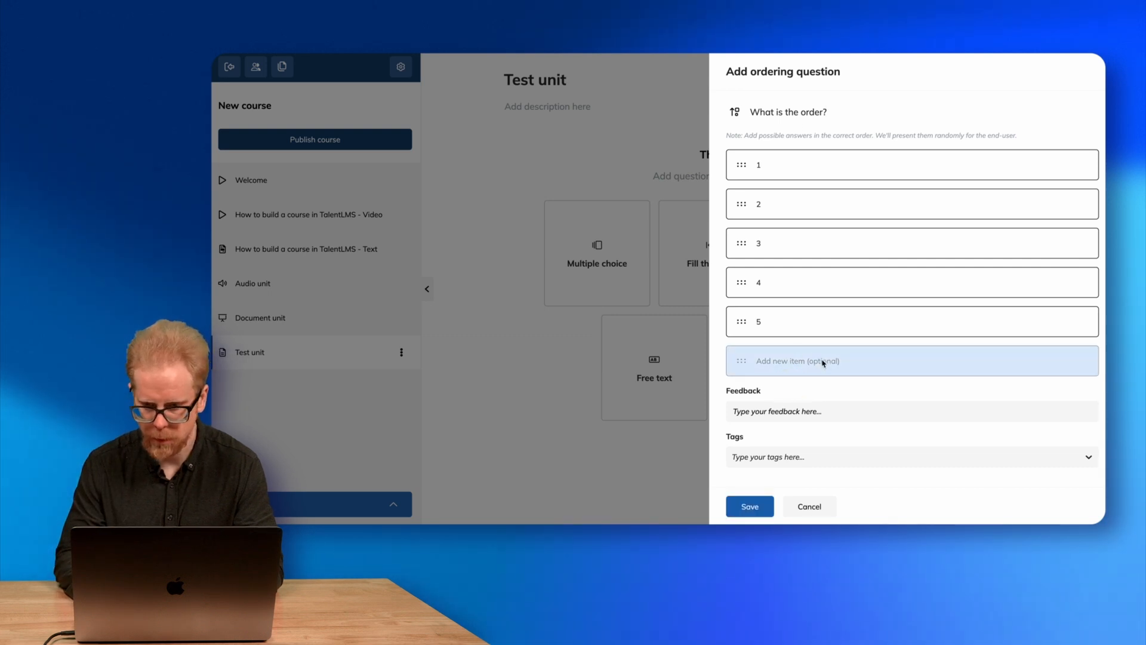
left_click(751, 506)
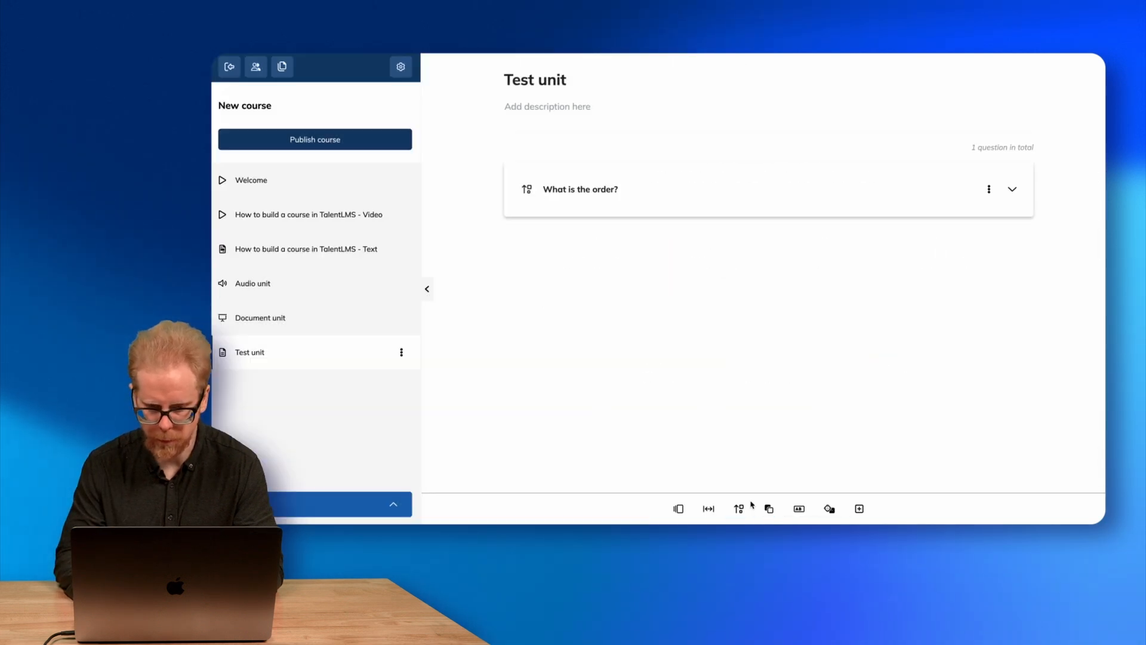
- Expand the "What is the order?" question to review its items and options, and collapse it again
left_click(1012, 190)
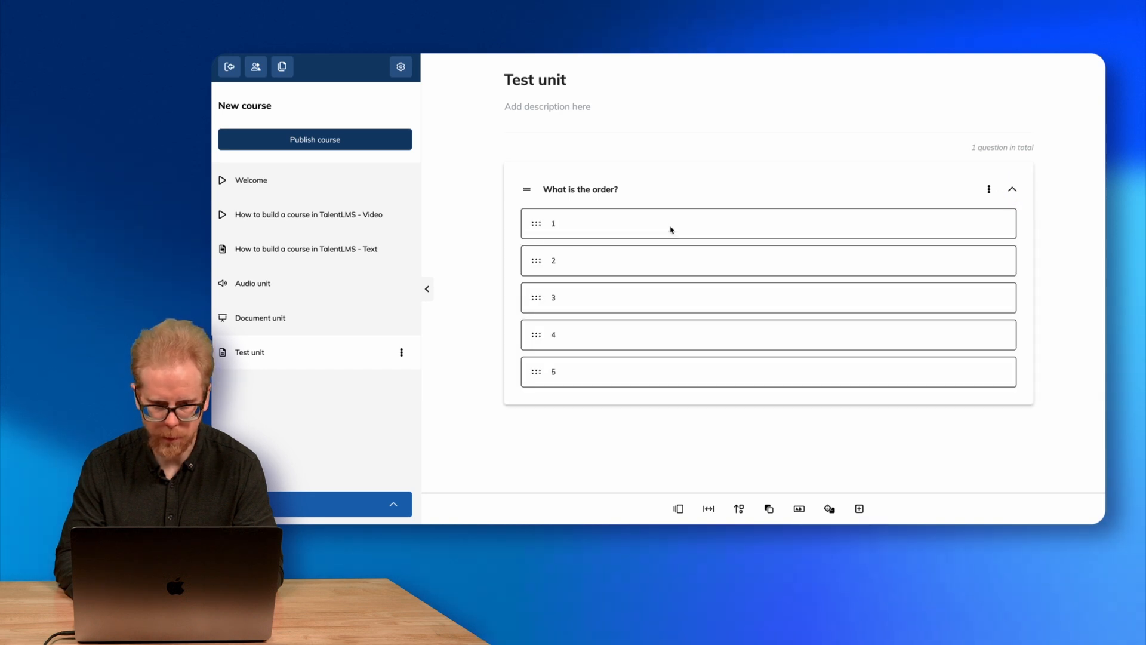
left_click_drag(856, 276, 927, 222)
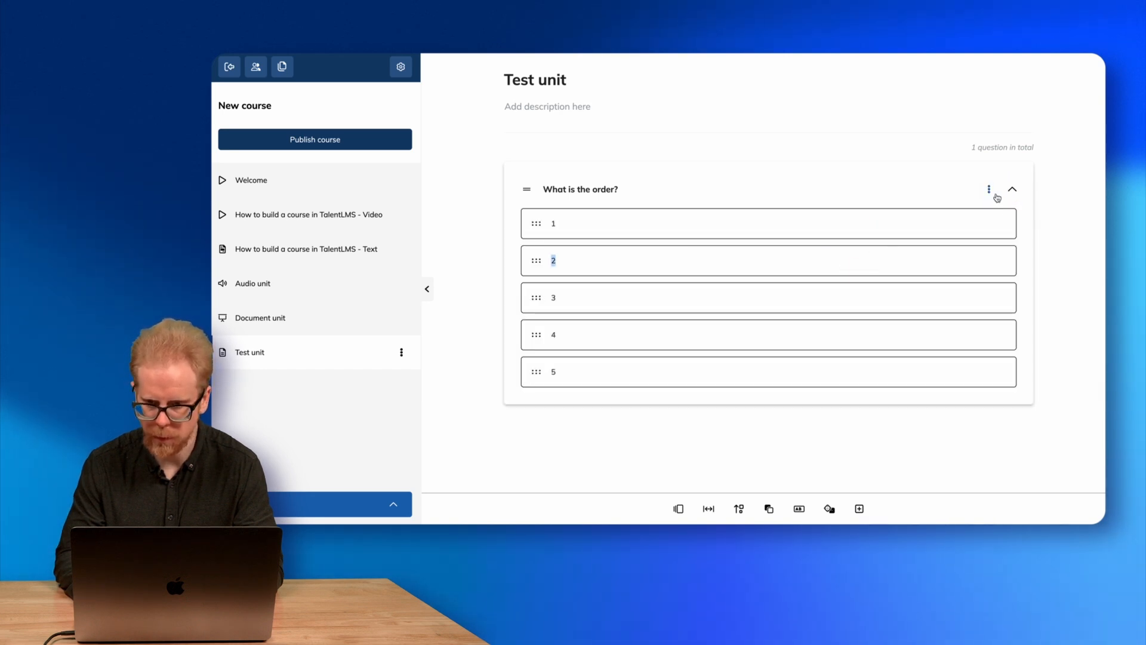
left_click(989, 190)
left_click(989, 190)
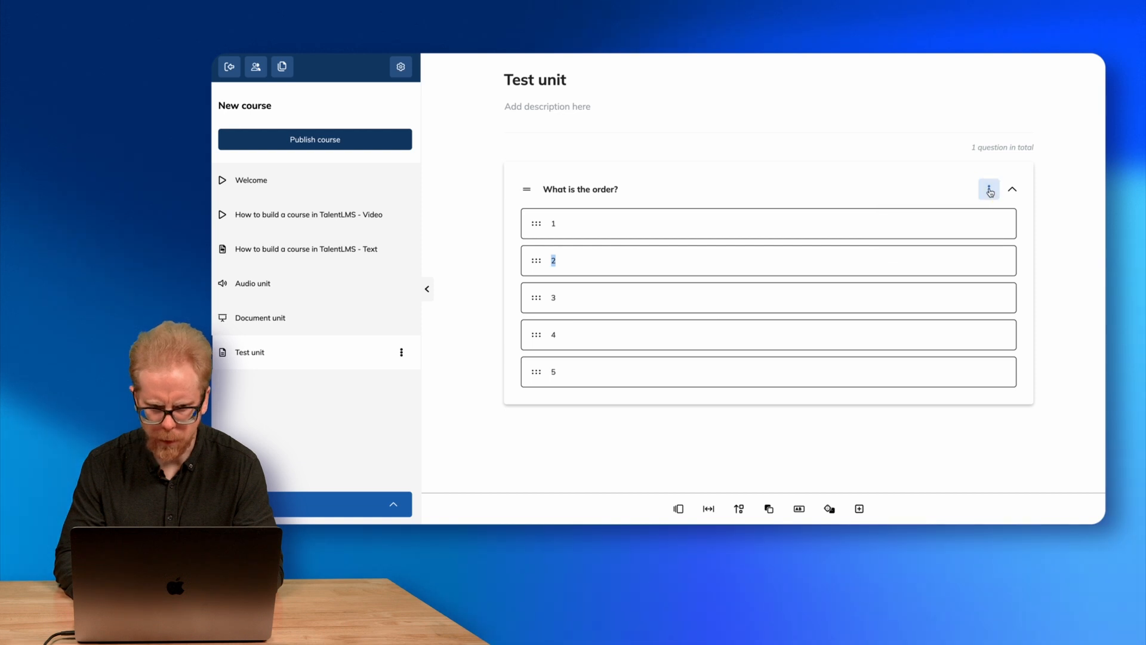
left_click(734, 449)
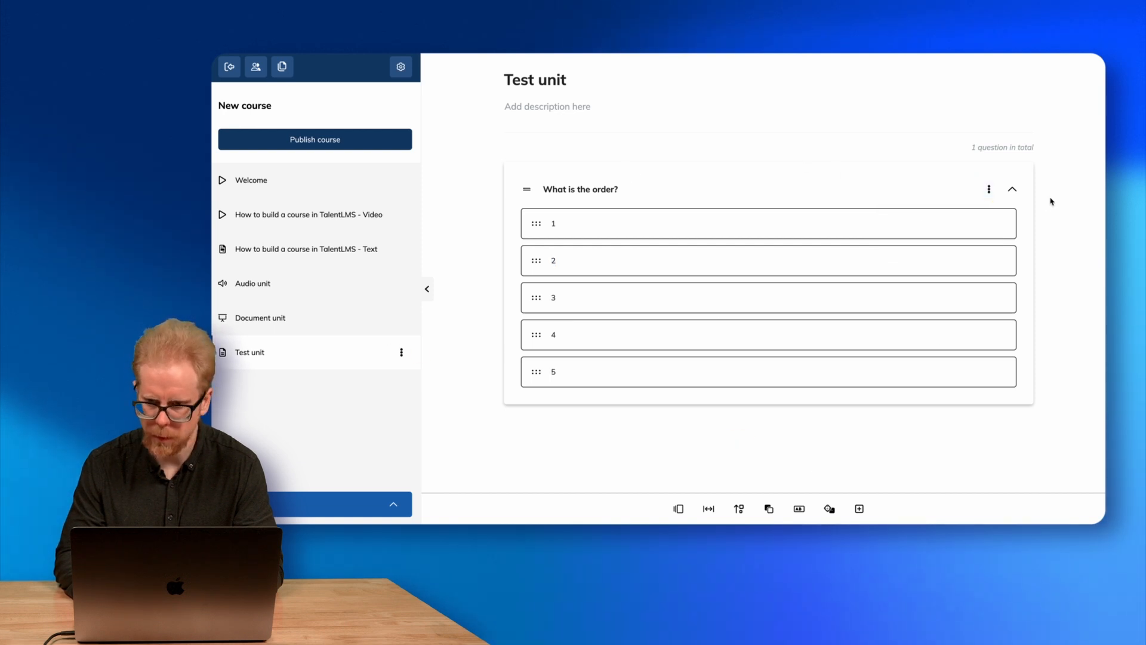
left_click(1012, 190)
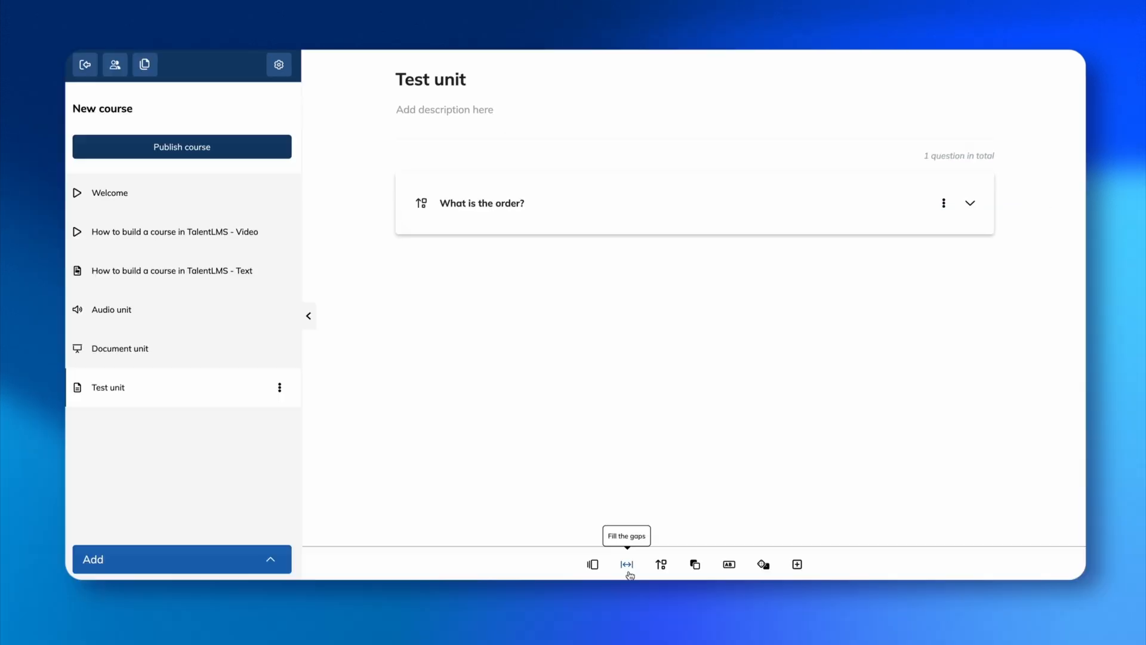
- Add and save a fill the gaps question reading "hi there [1] adasdasdasd [3] dasdasdasd [4]" in the test unit
left_click(626, 564)
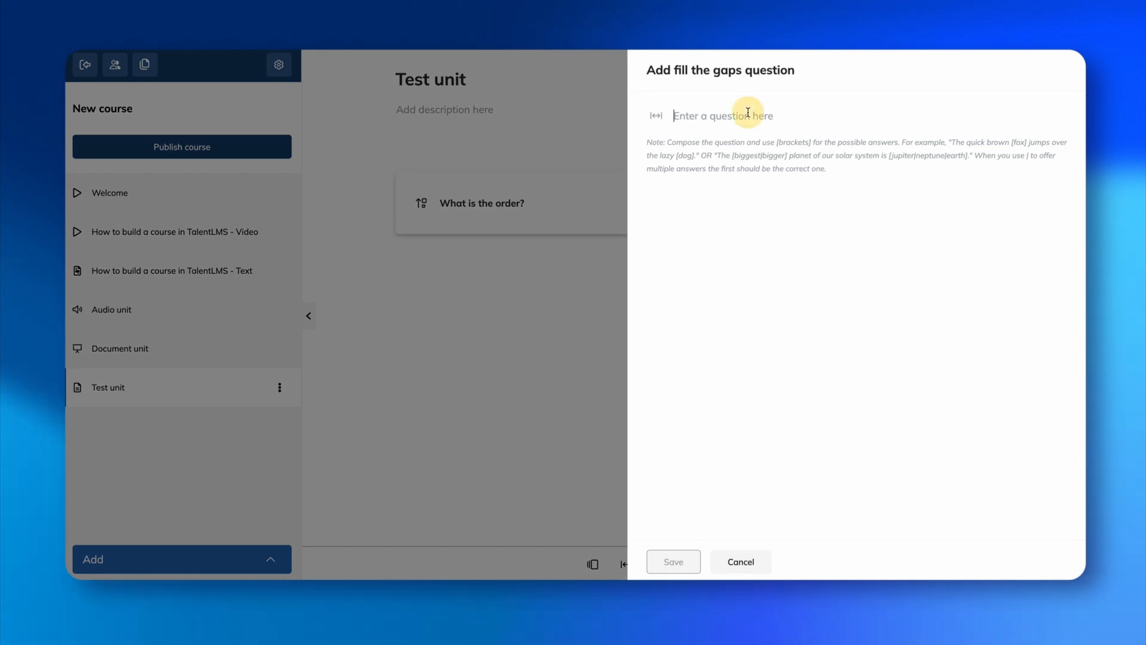
type("hi")
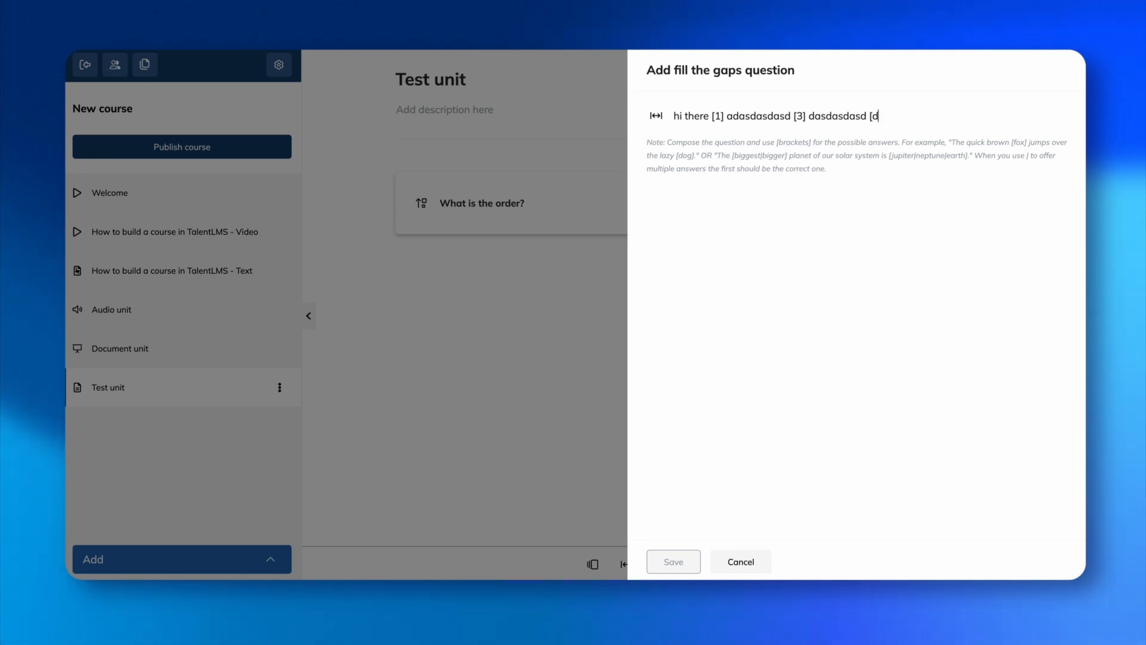
left_click(707, 282)
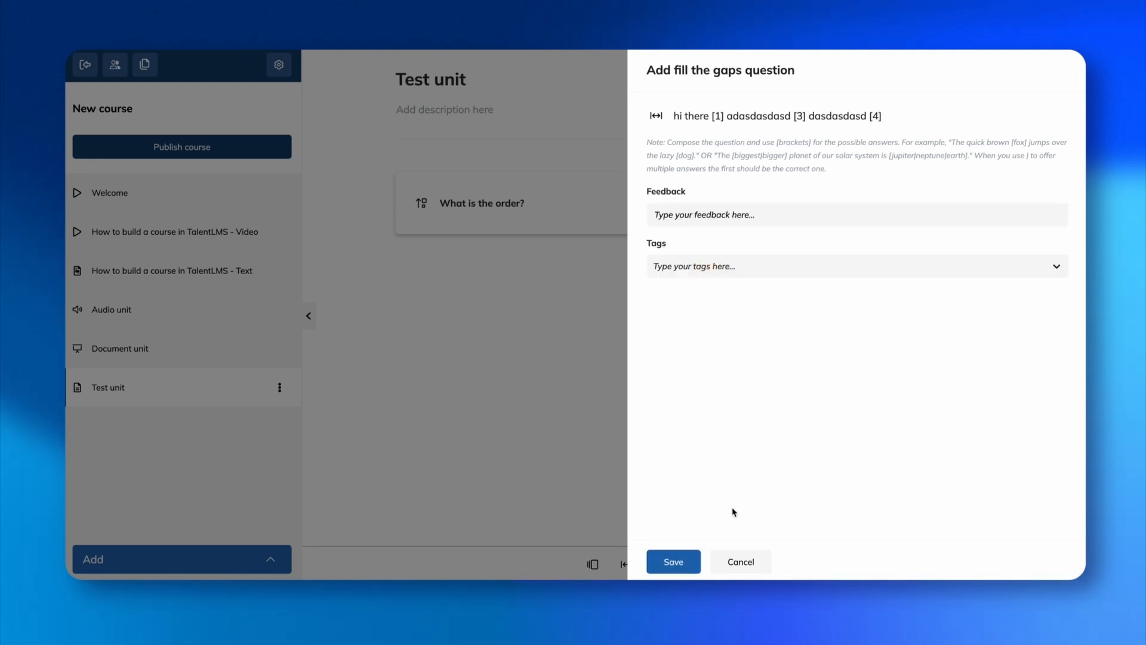
left_click(684, 567)
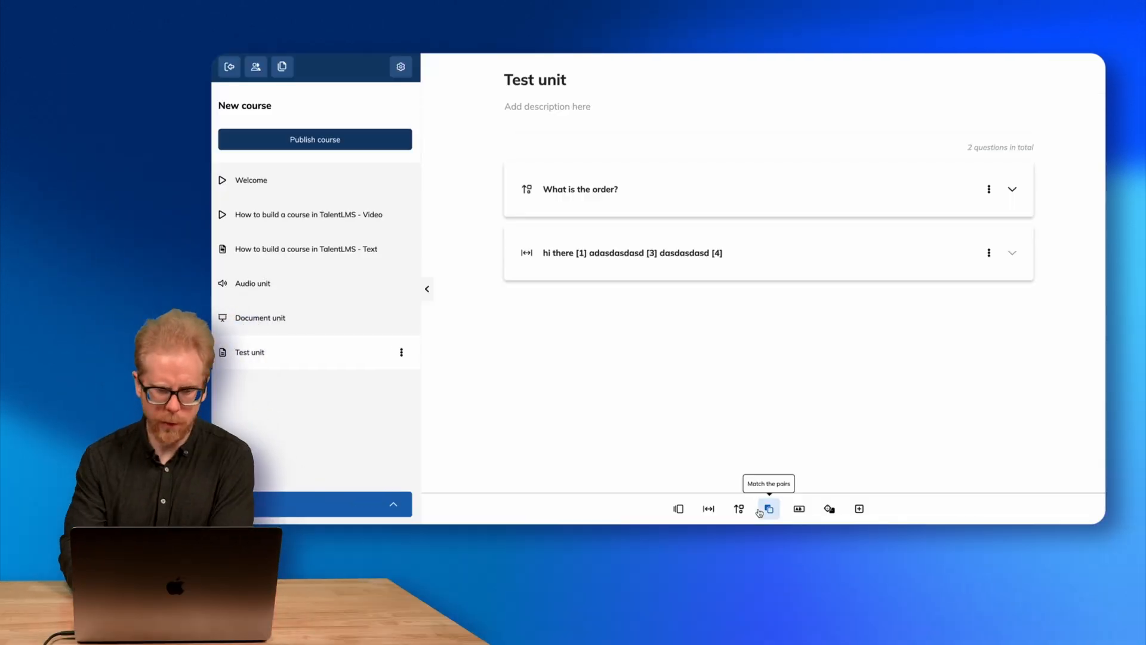
left_click(1017, 255)
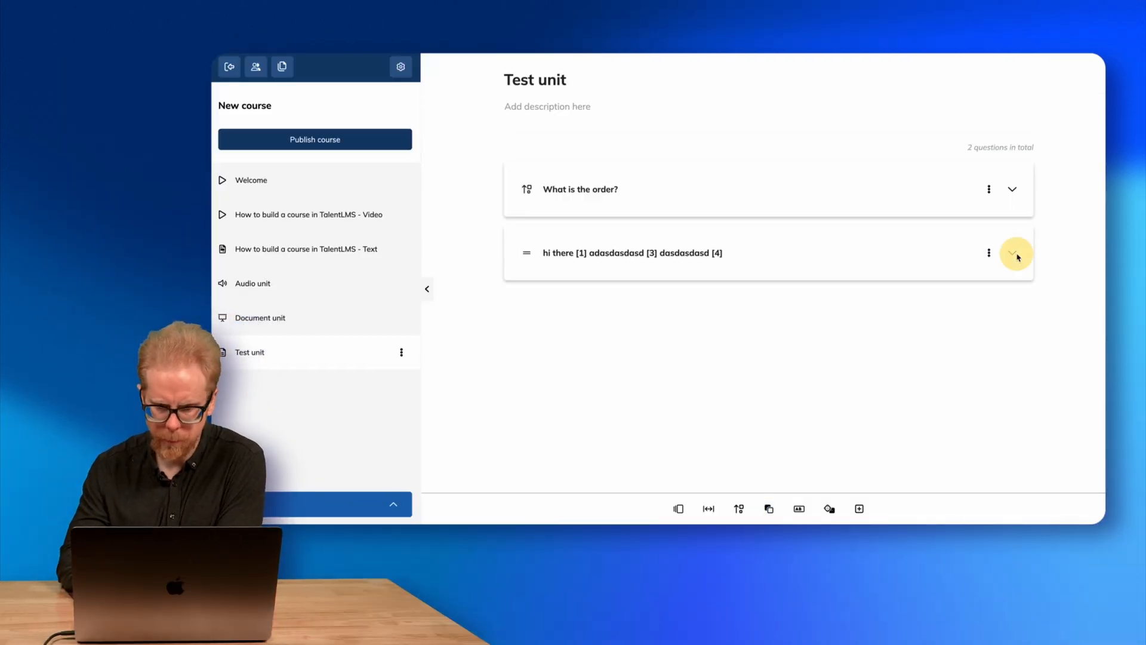
left_click(401, 354)
left_click(401, 354)
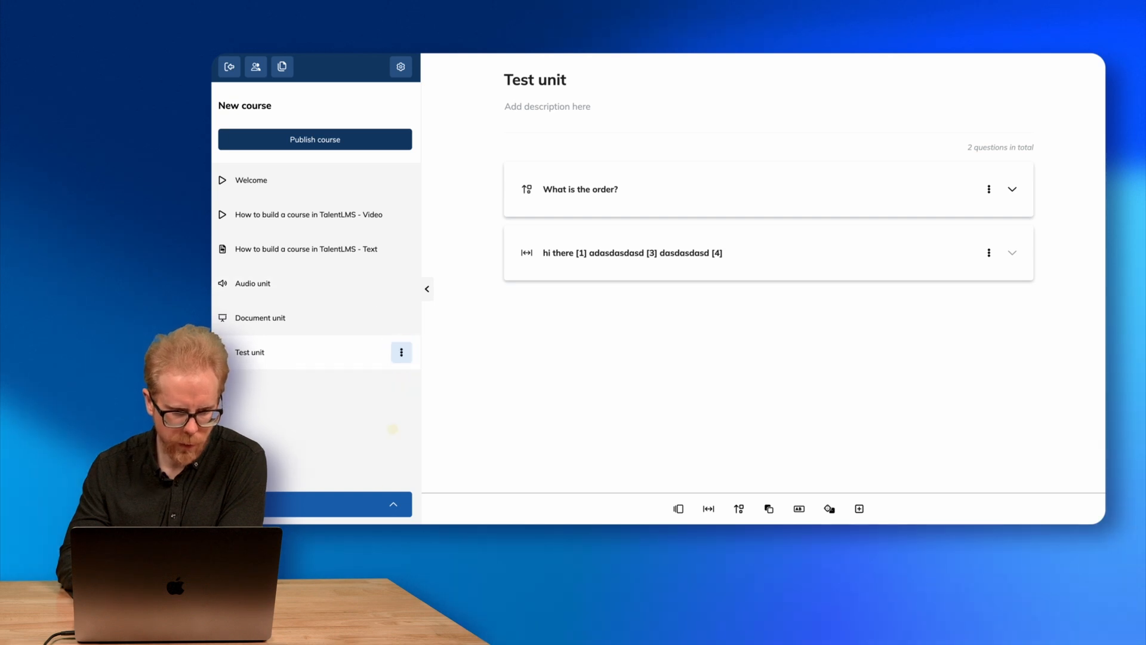
- Add an instructor-led training unit to the course after the test unit
left_click(388, 507)
mouse_move(338, 434)
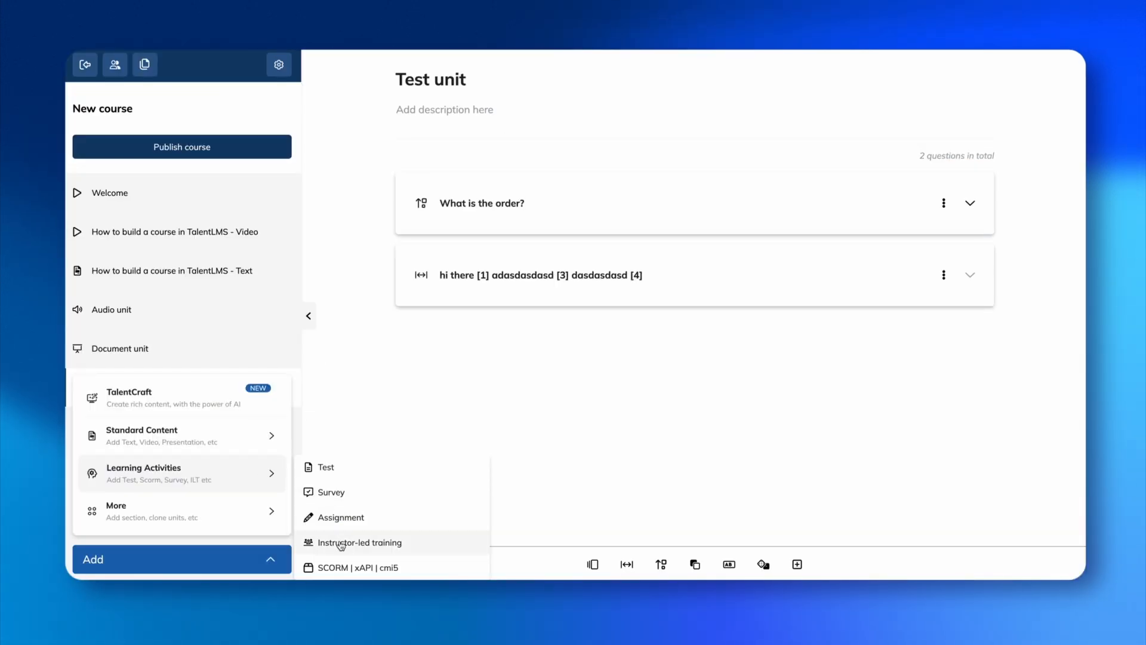
left_click(340, 542)
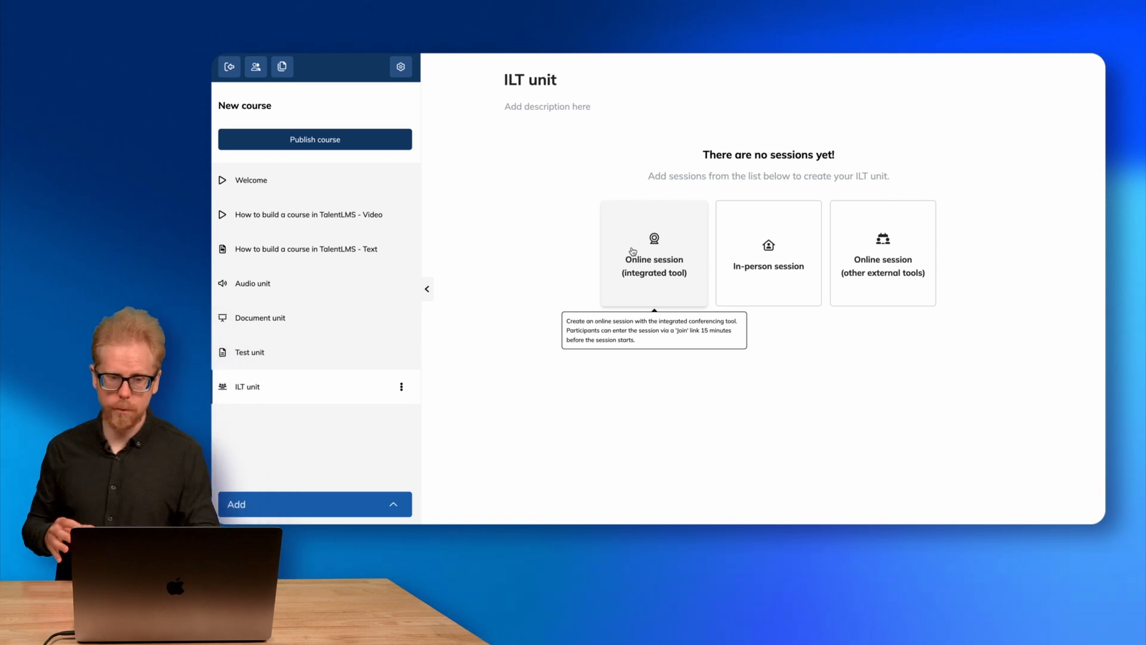
- Create and save an online session with the integrated tool, named "Session 1", on 22/07/2024 at 14:15 for 30 minutes
left_click(632, 251)
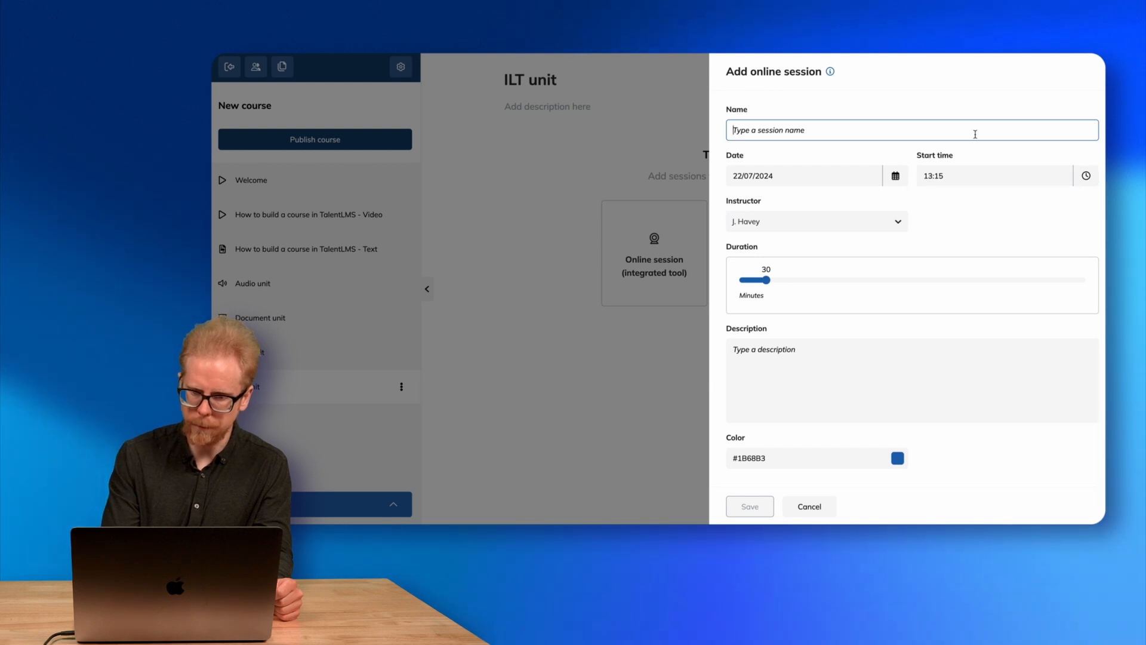
type("Session 1")
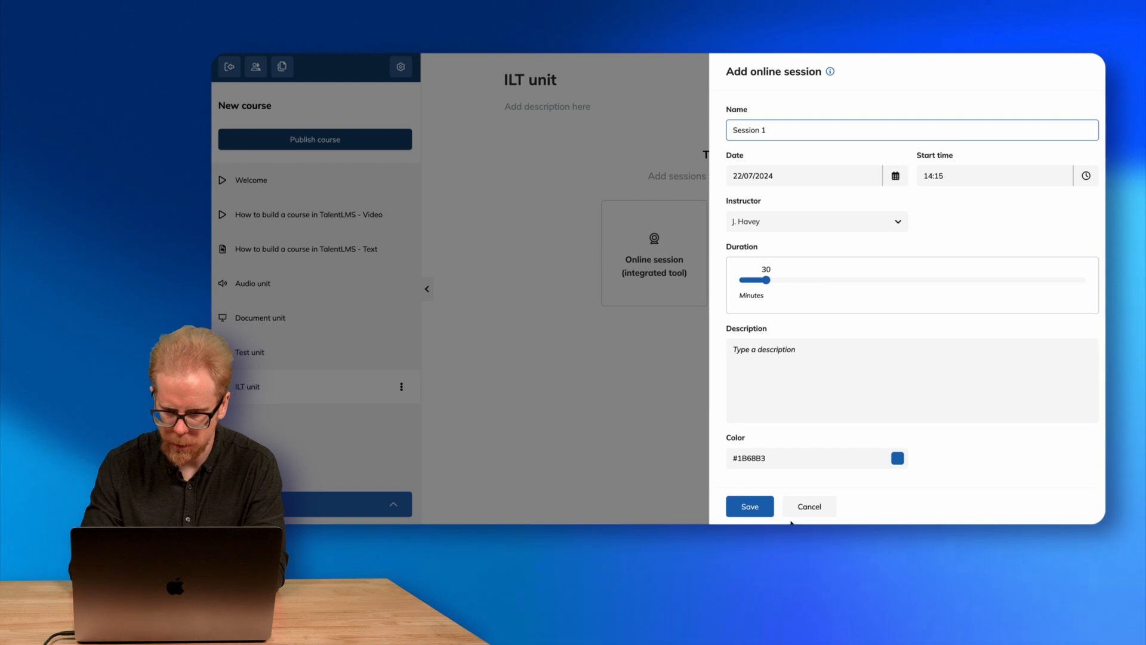
left_click(743, 508)
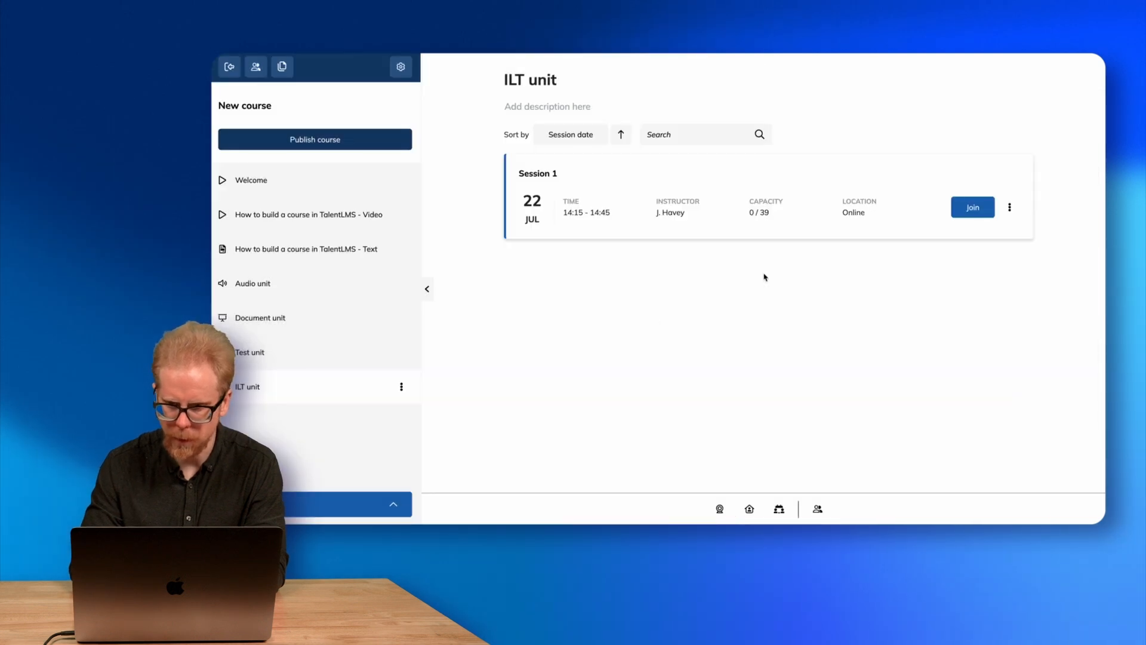
- Join the online session "Session 1" and dismiss the prompt for choosing how to join the audio
left_click(974, 207)
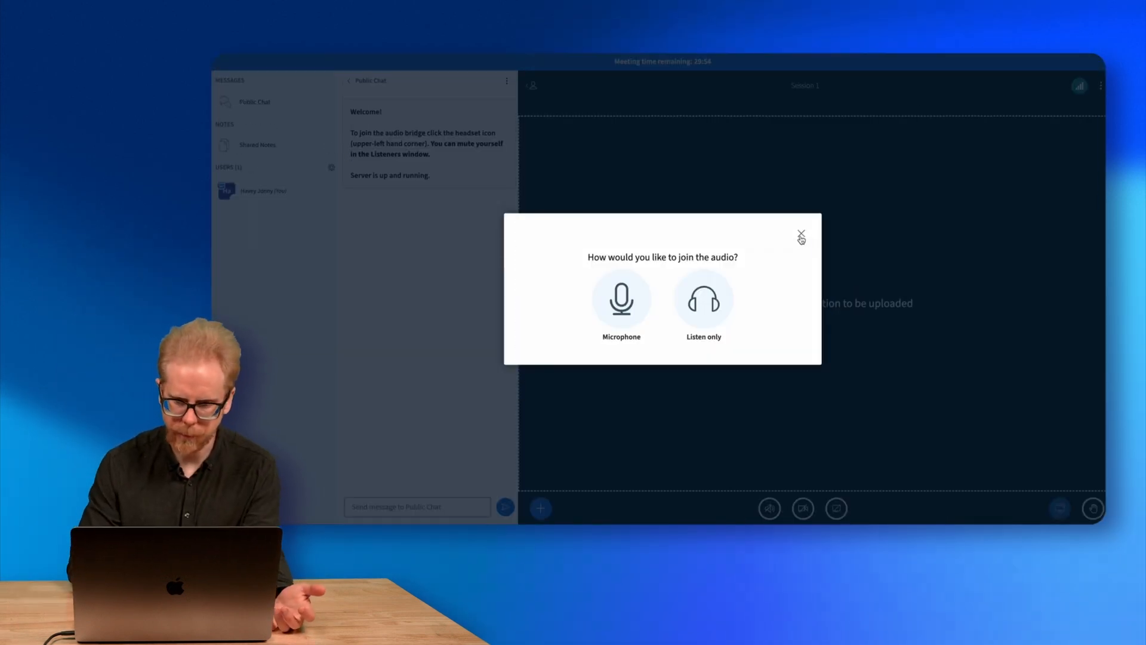
left_click(801, 236)
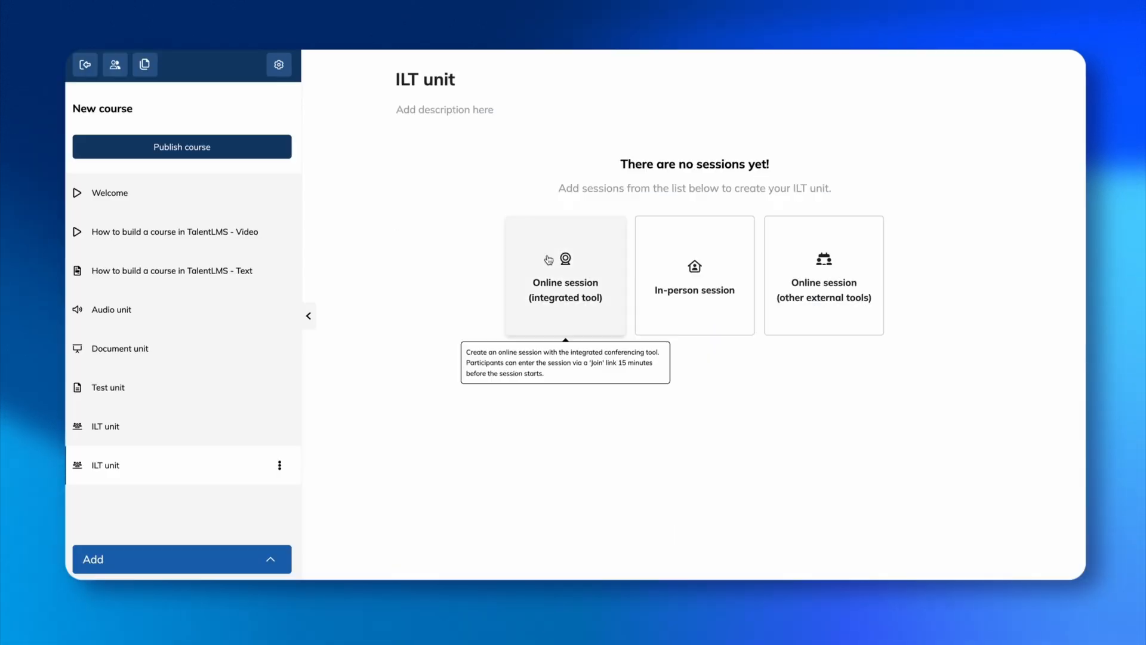
- Create and save an online session for other external tools, named "Test 2", in the second ILT unit
left_click(800, 266)
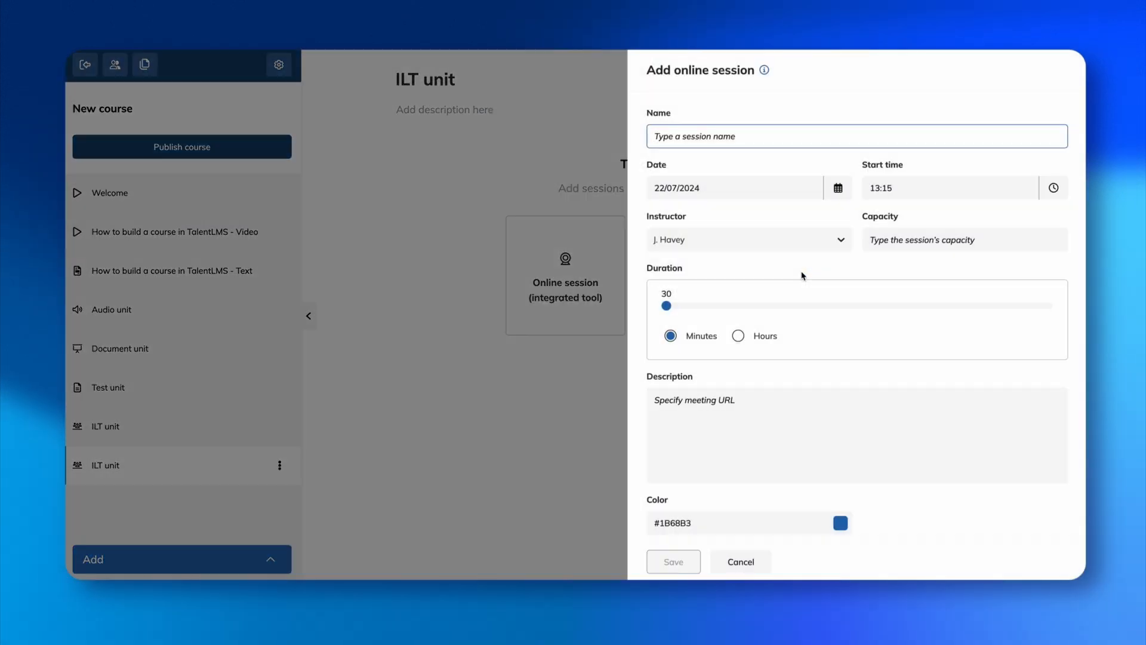
scroll(803, 275, "down", 1)
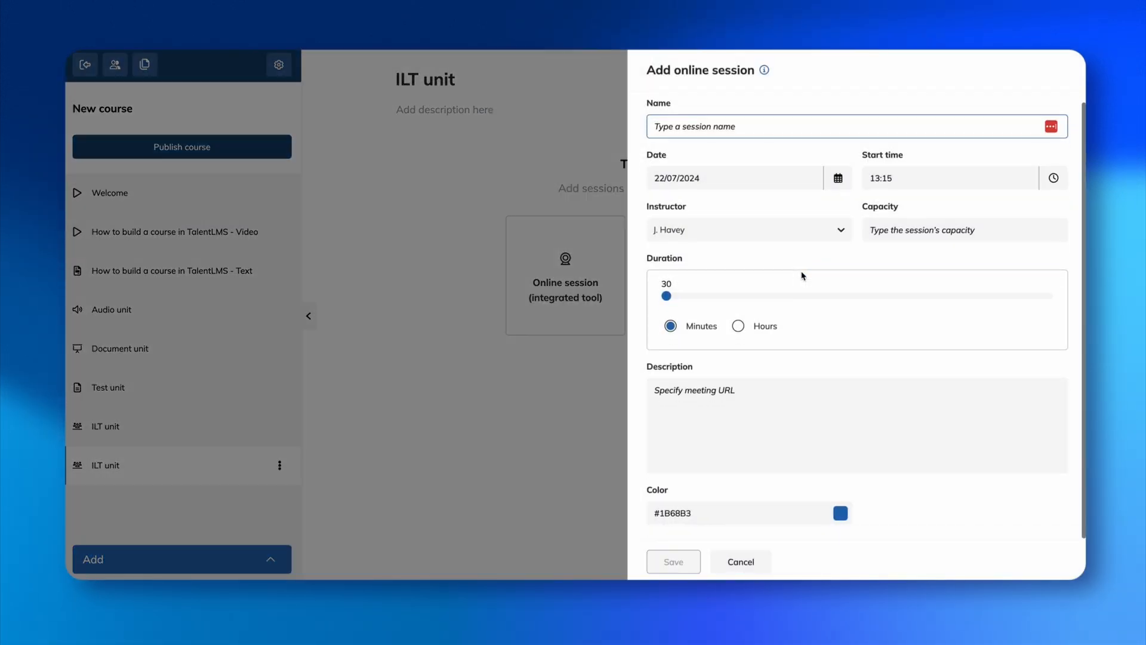
scroll(709, 186, "up", 1)
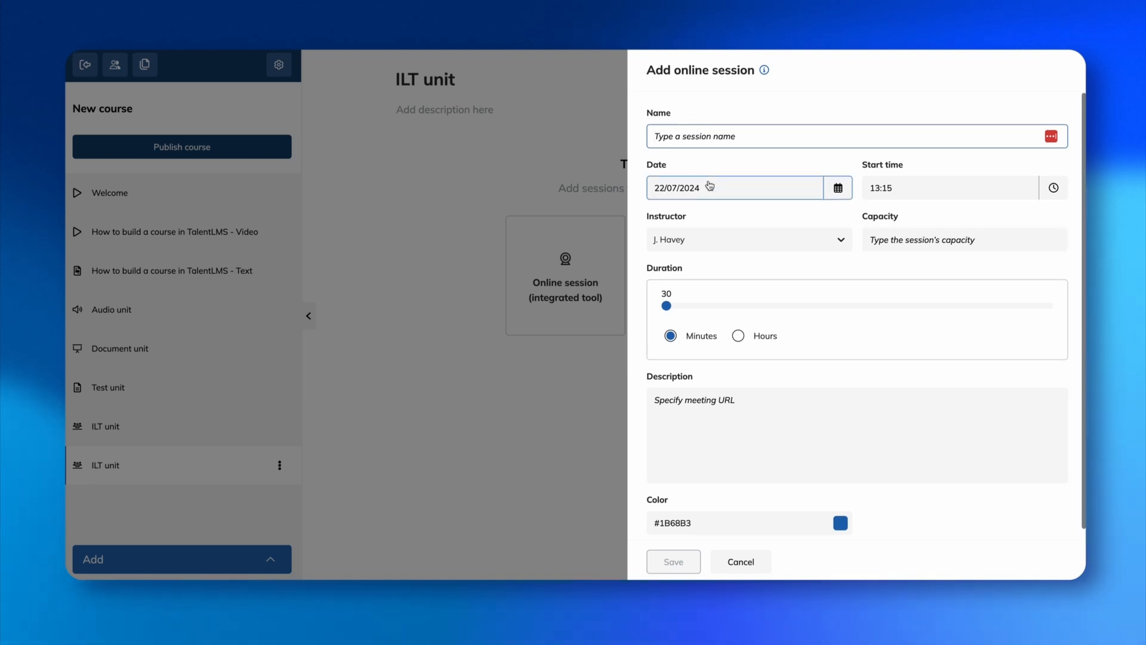
type("Test 2")
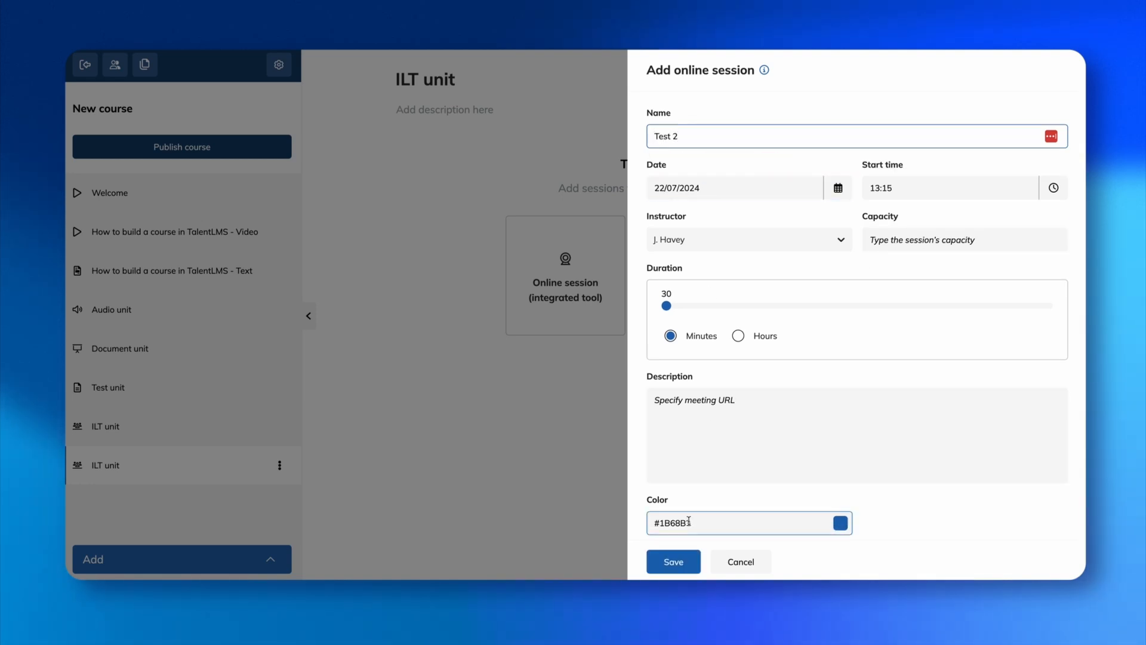
left_click(674, 562)
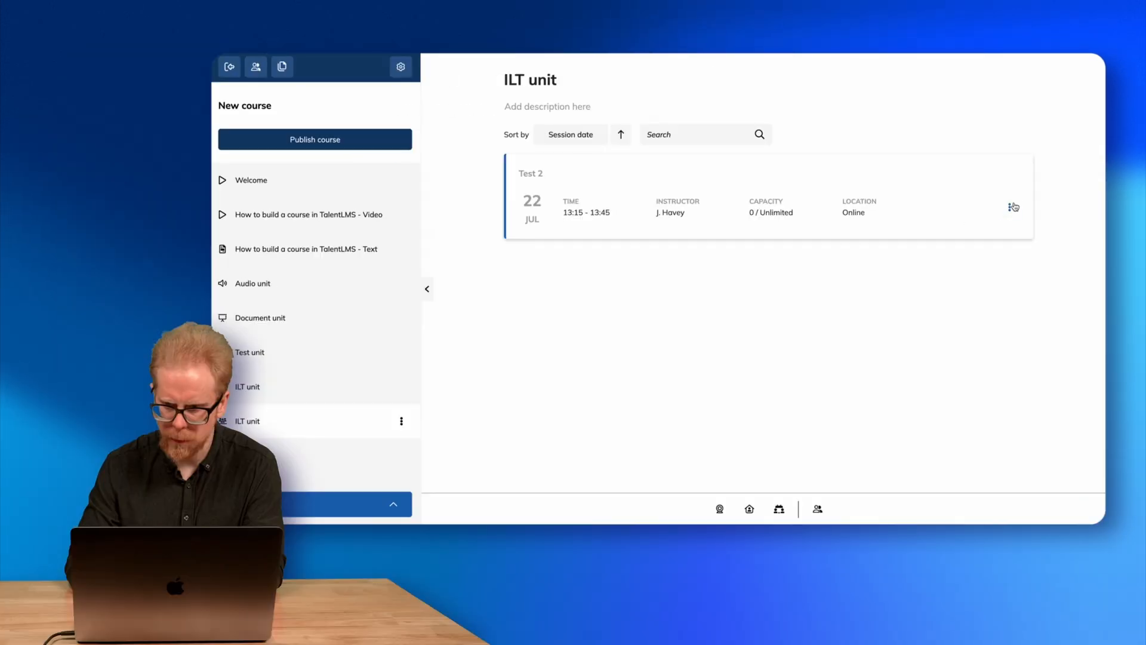
- Open the "Test 2" session for editing, review its settings and meeting URL description, and close it without changes
left_click(977, 223)
left_click(939, 250)
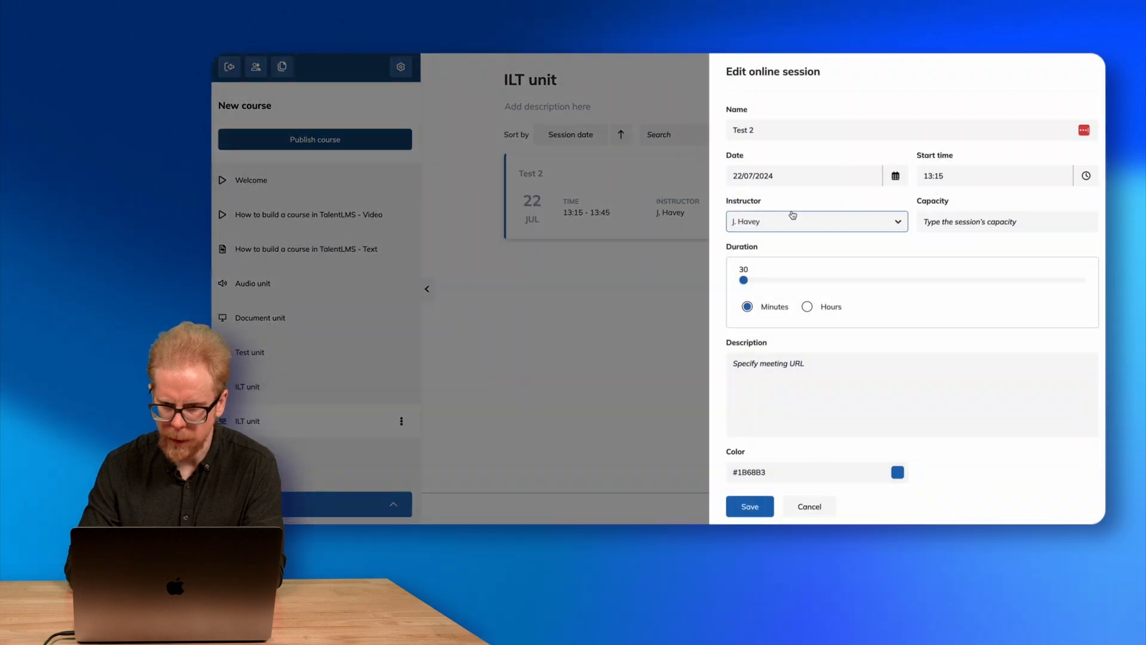
scroll(846, 298, "down", 1)
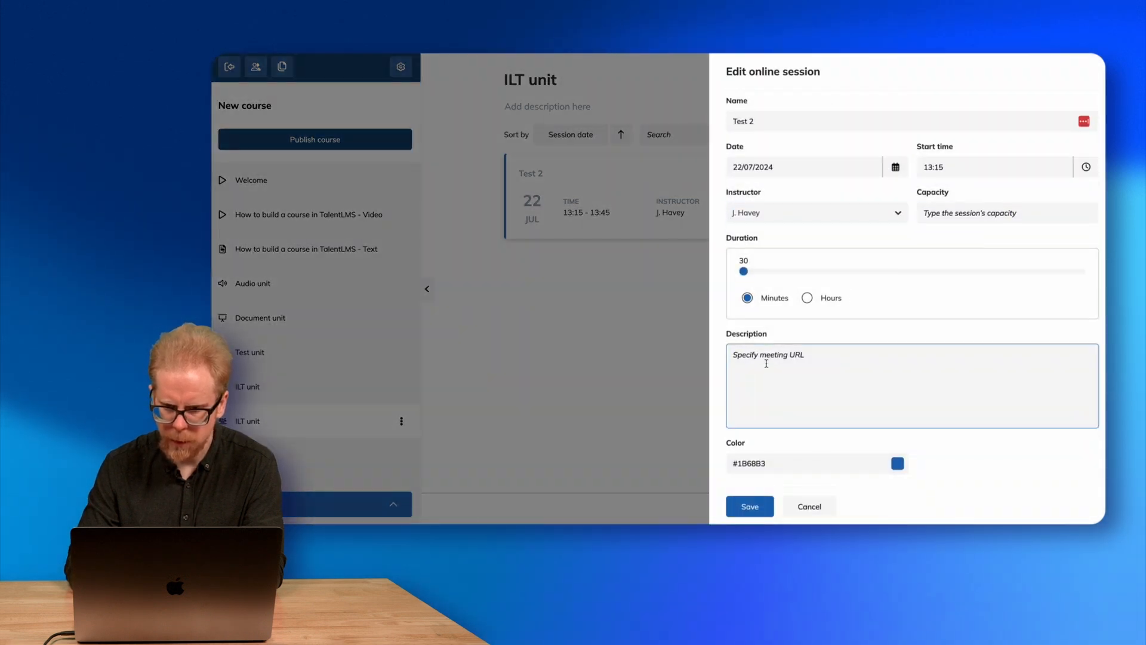
scroll(859, 157, "up", 1)
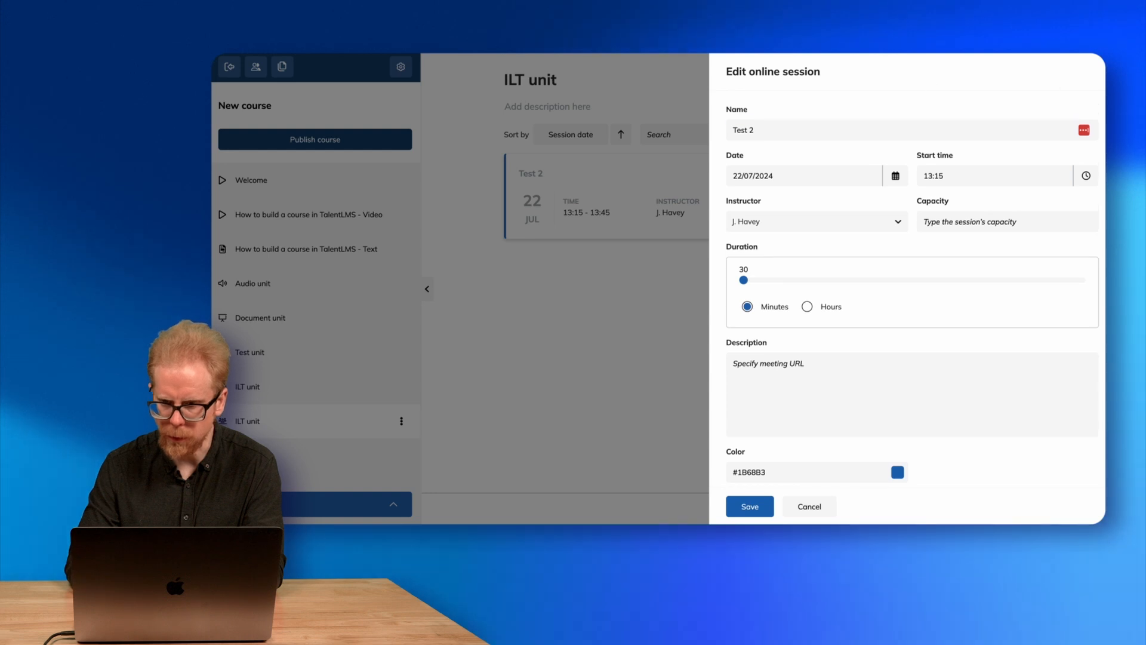
left_click(630, 279)
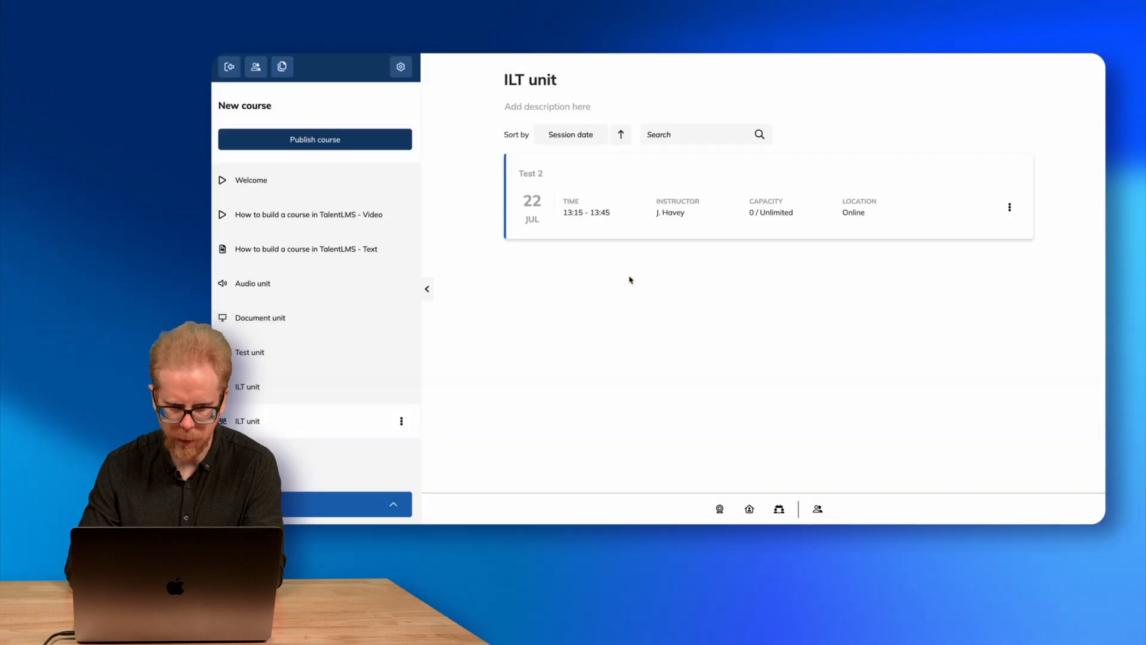
- Add a survey unit to the course after the second ILT unit
left_click(389, 502)
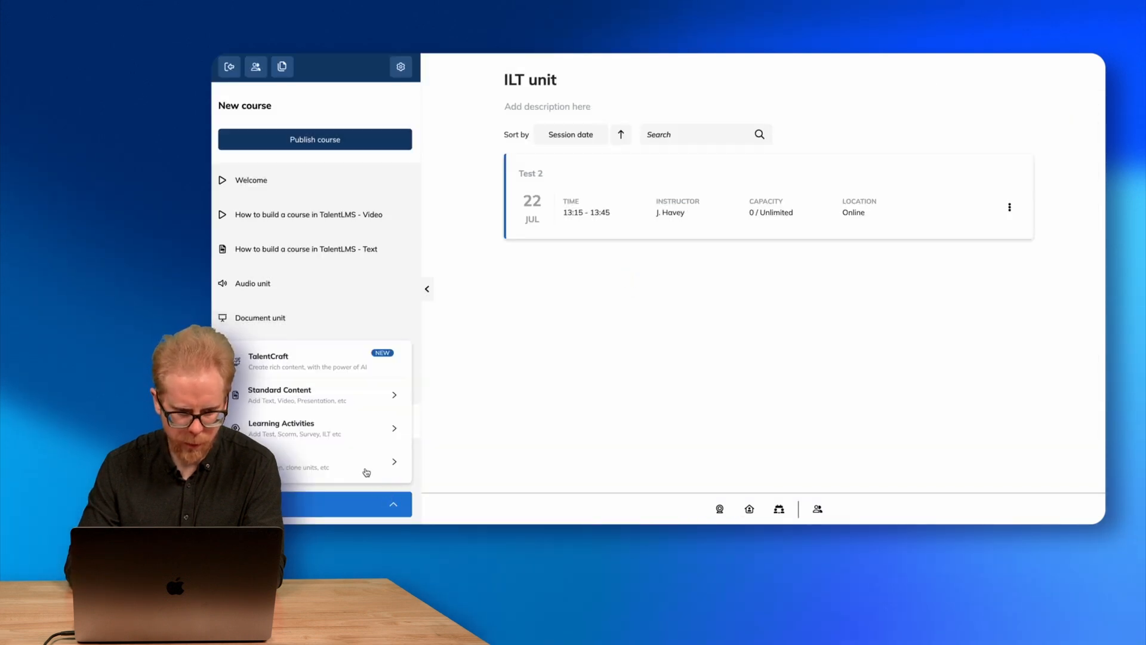
mouse_move(358, 424)
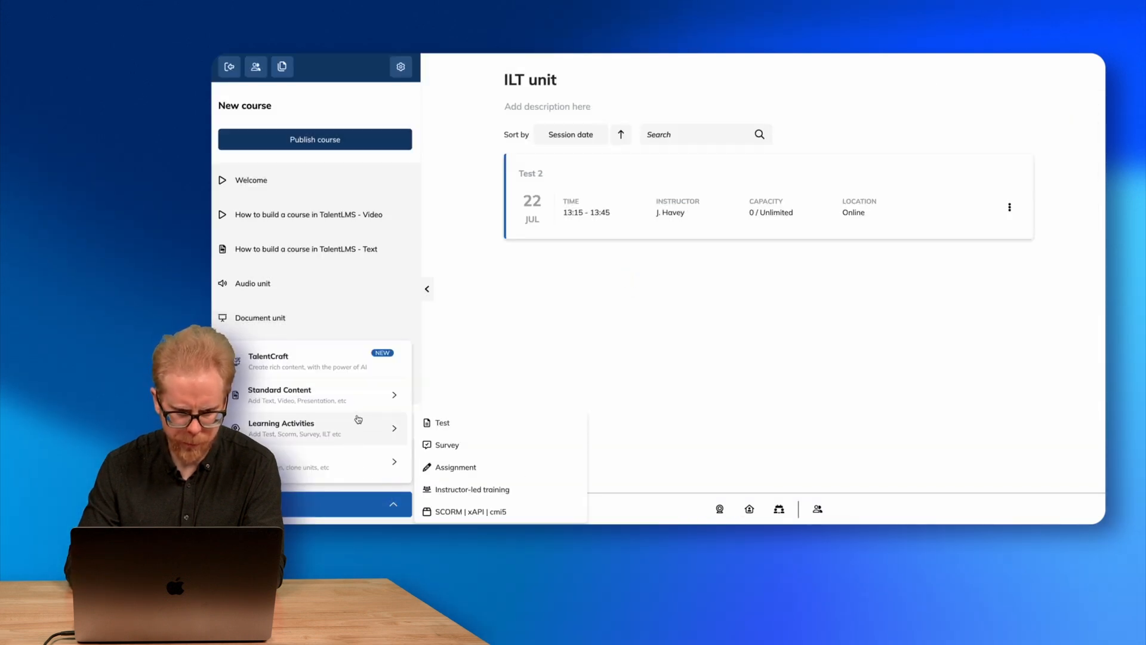
left_click(448, 445)
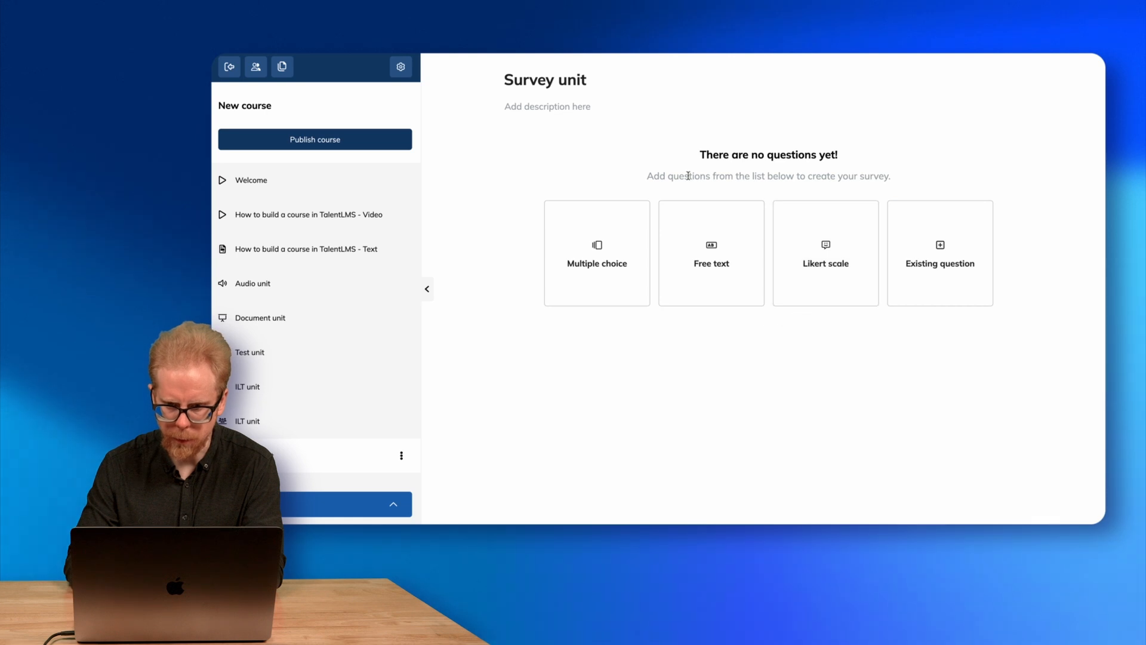
- Add a SCORM | xAPI | cmi5 unit after the survey unit and open its file upload
left_click(395, 508)
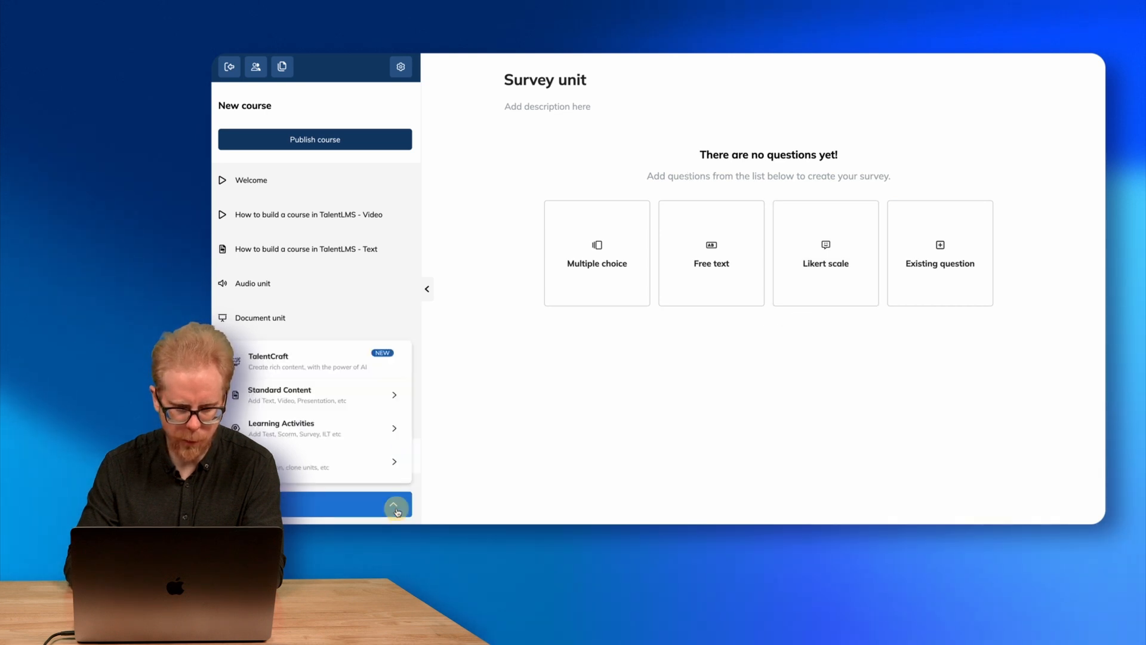
mouse_move(368, 426)
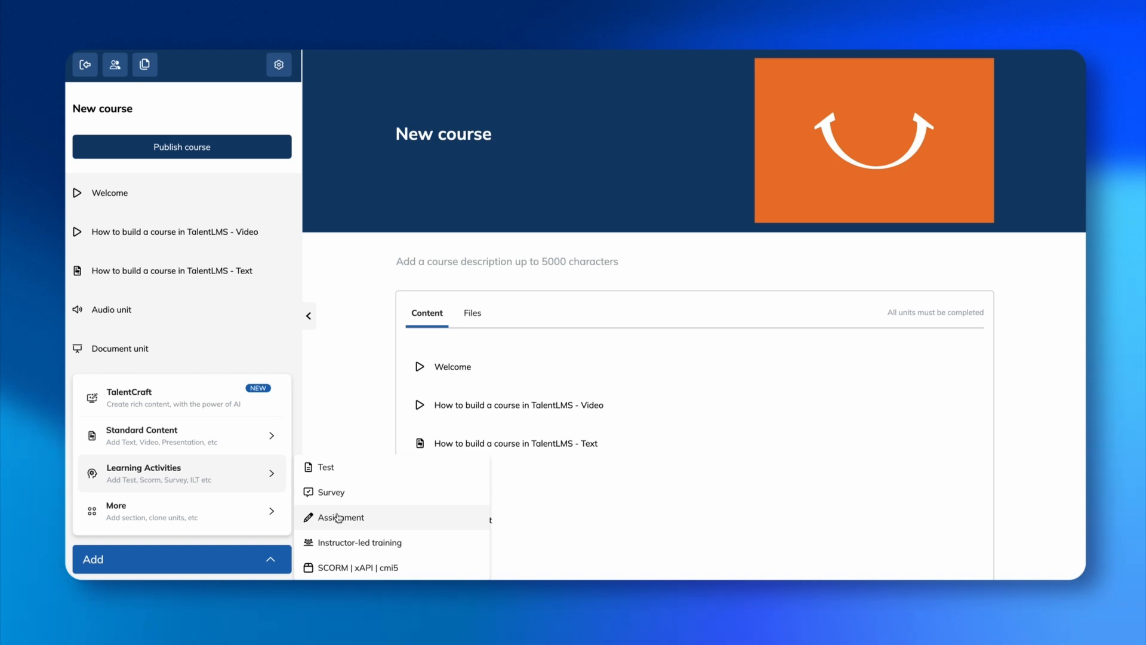
left_click(343, 570)
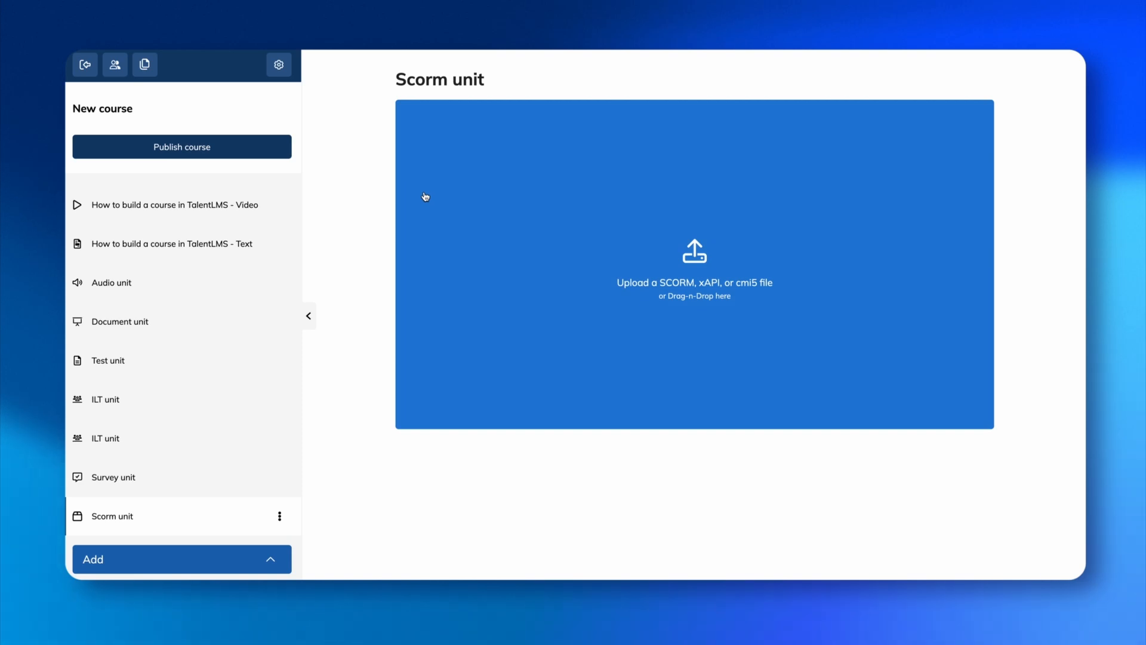
mouse_move(649, 282)
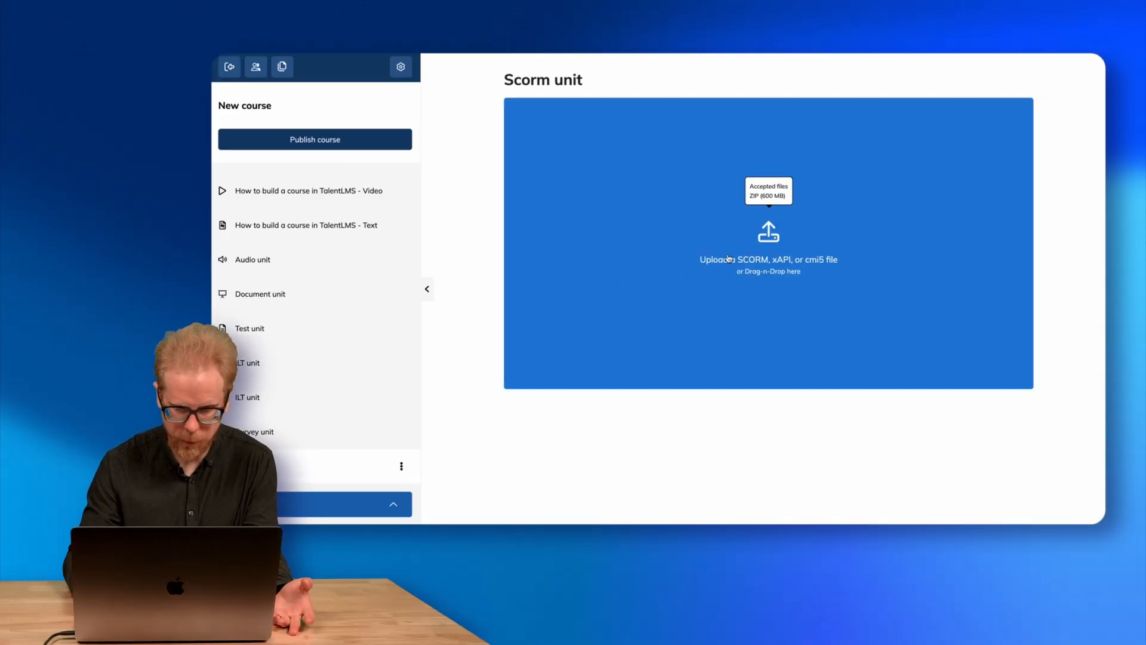
left_click(775, 246)
left_click(958, 360)
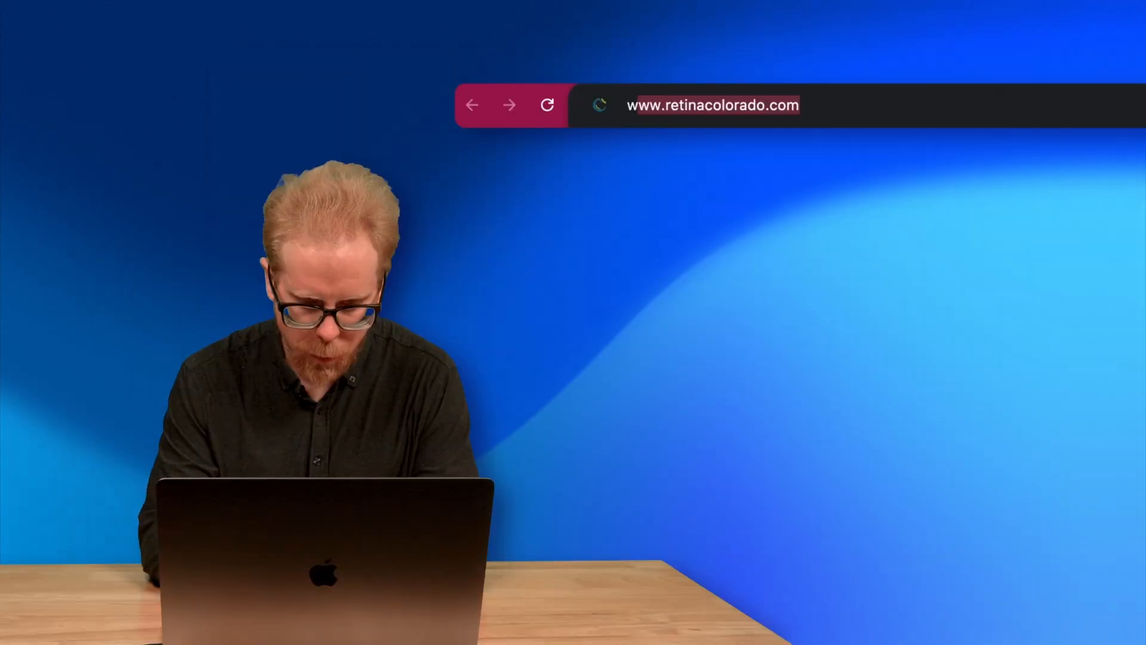
- Search Google for "what SCORM settings do i need to import a SCORM file into talentlms" and read the TalentLMS help article on supported eLearning protocols
type("hat")
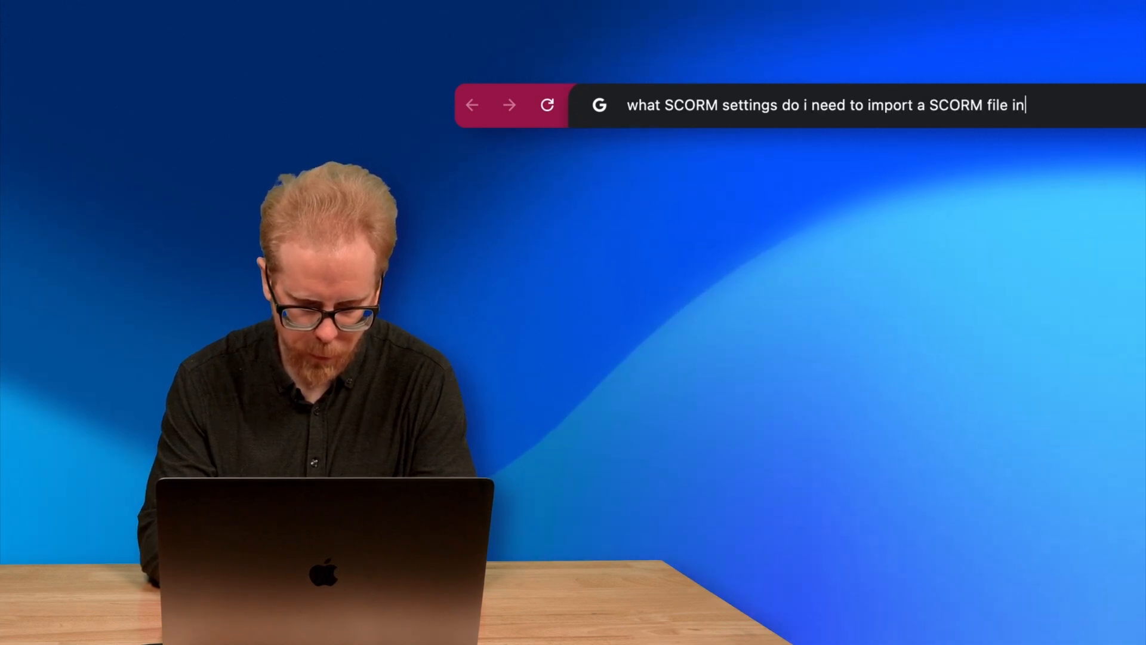
type("ms")
key("Return")
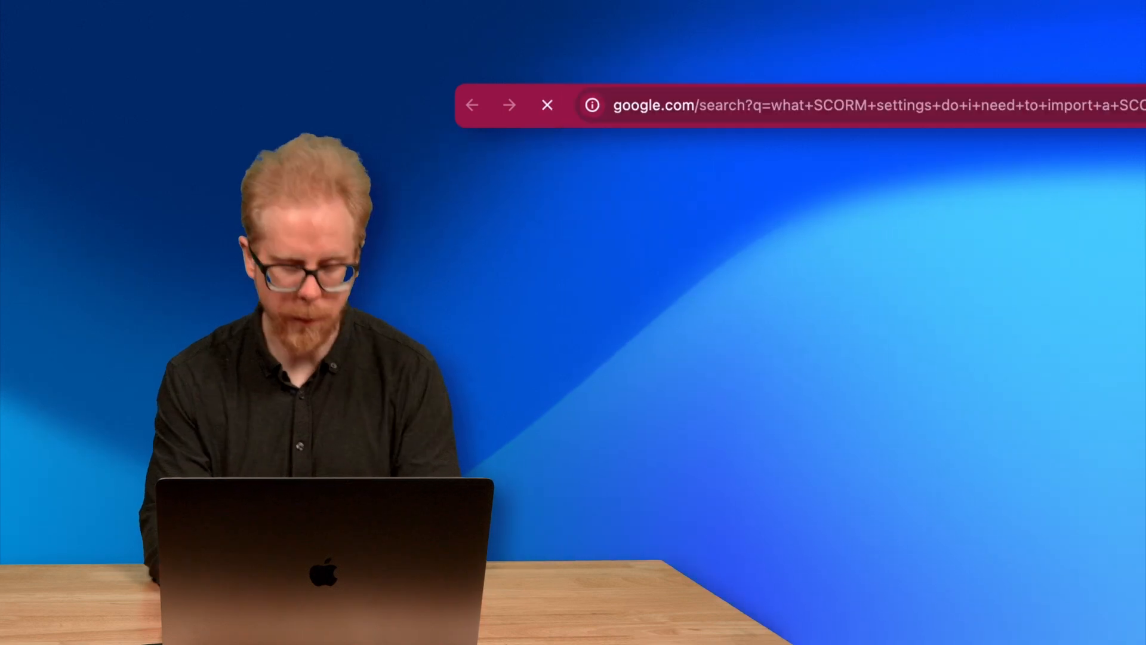
scroll(435, 346, "down", 3)
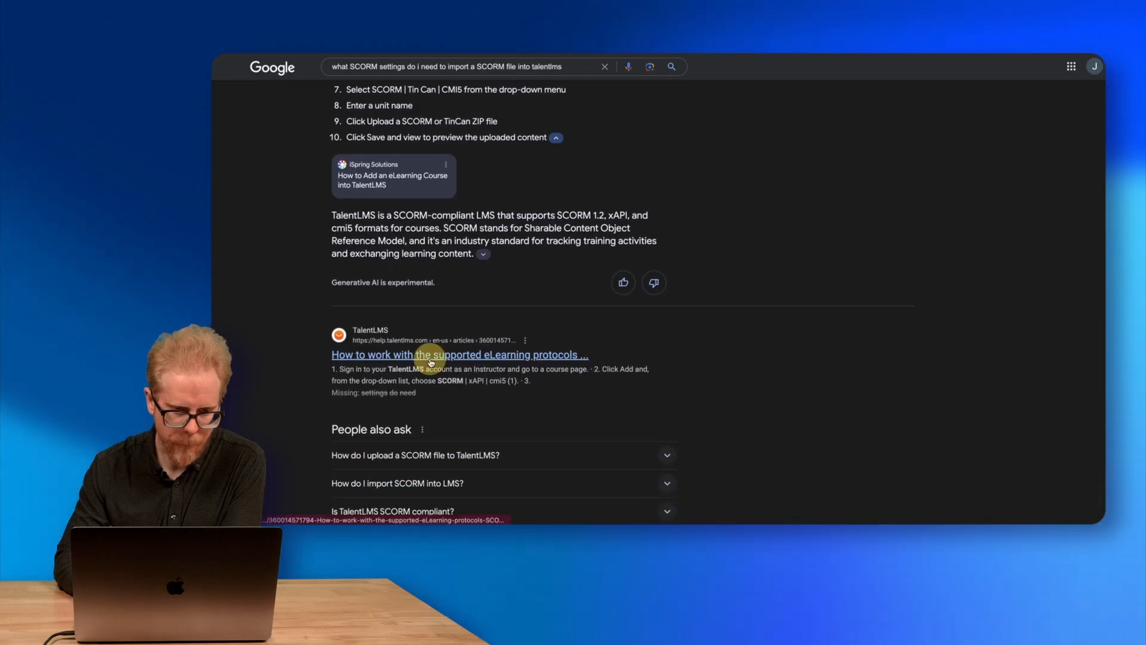
left_click(432, 356)
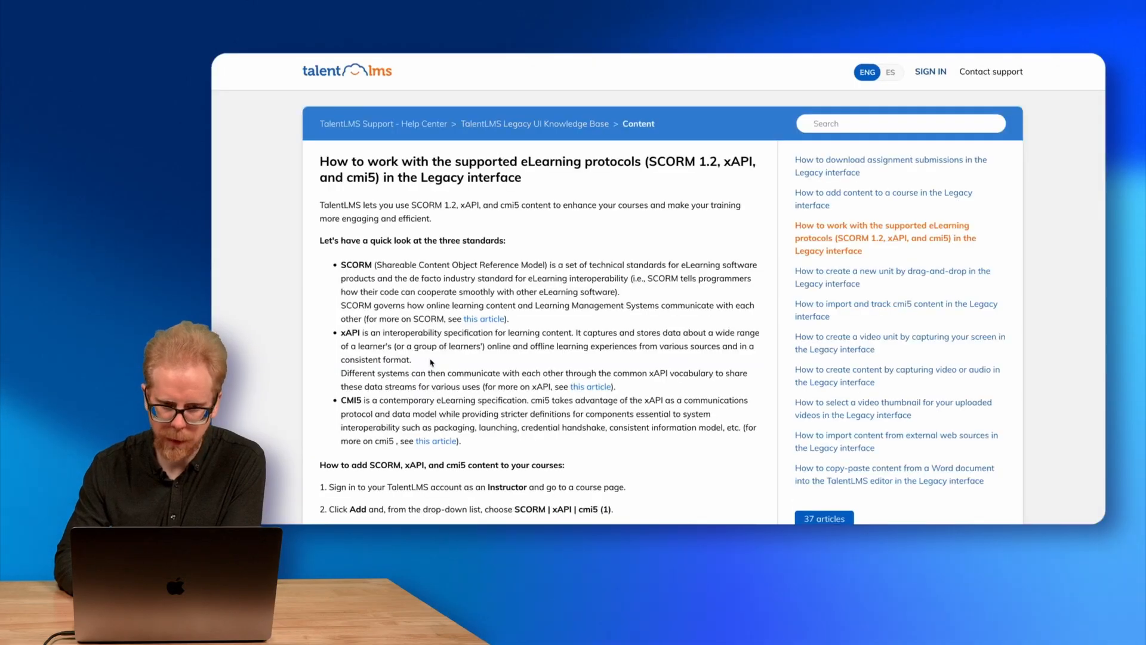
scroll(381, 204, "down", 1)
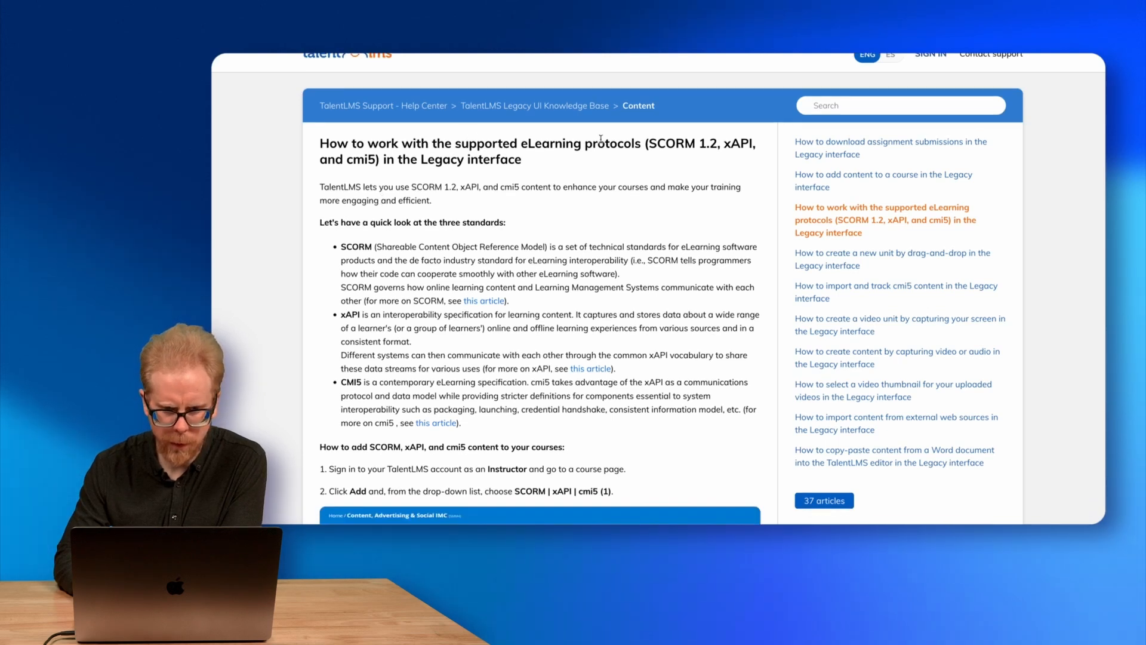
scroll(664, 155, "down", 1)
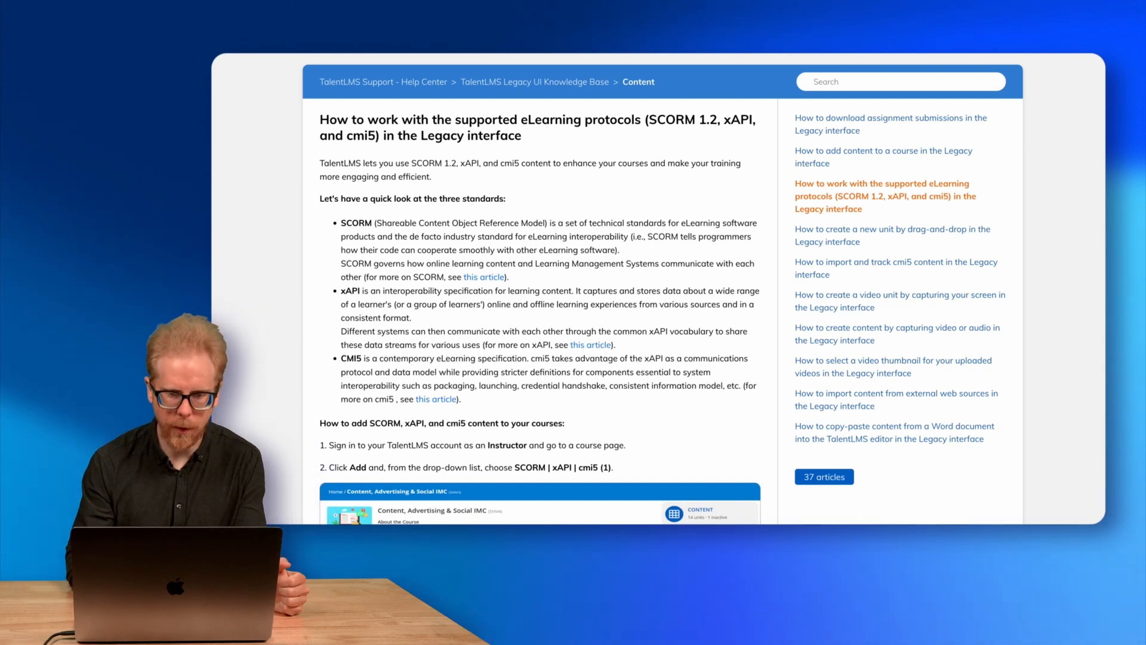
scroll(465, 256, "down", 10)
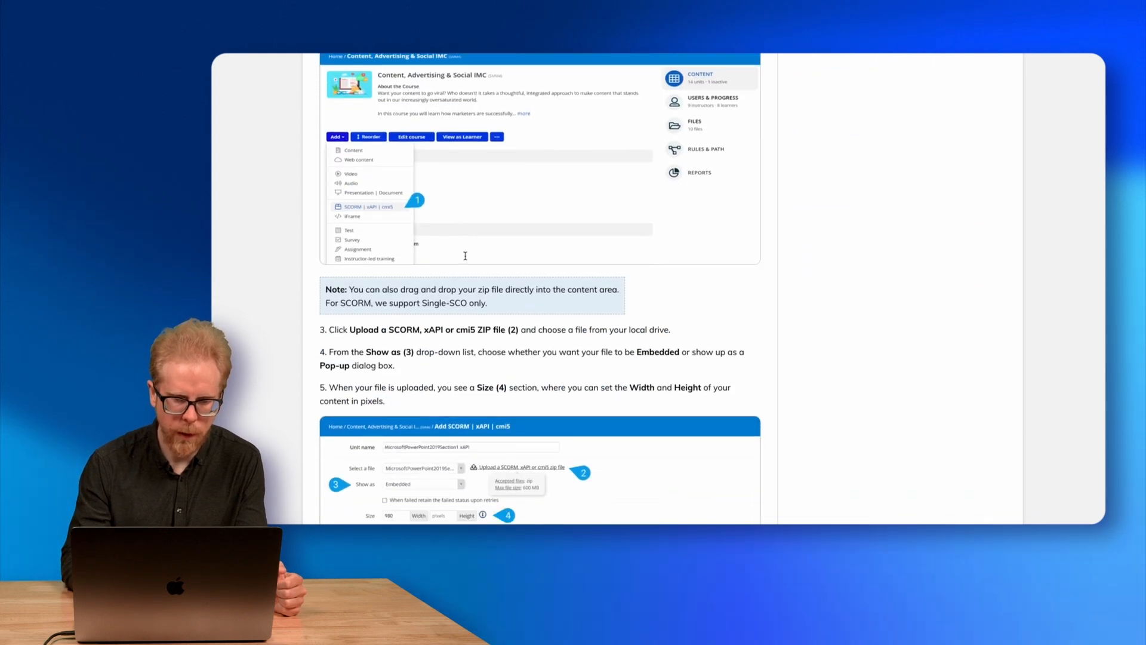
scroll(465, 256, "down", 7)
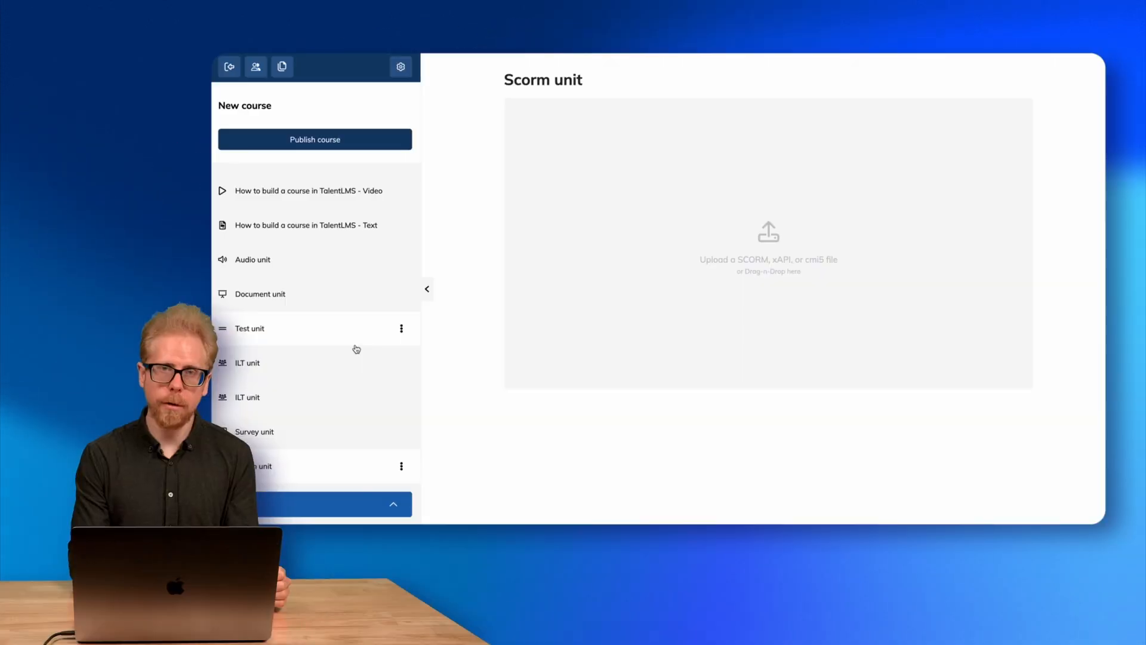
- Clone the unit "How to create Instructor-led Training" from the course "Advanced Features of TalentLMS" into the current course
left_click(381, 509)
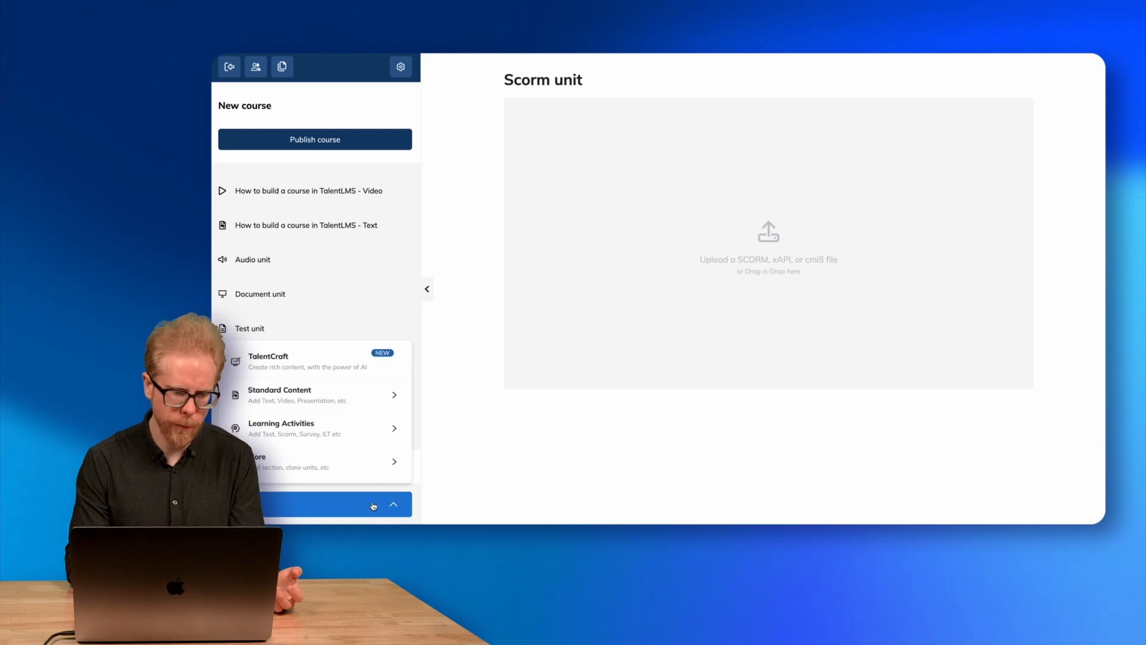
mouse_move(339, 466)
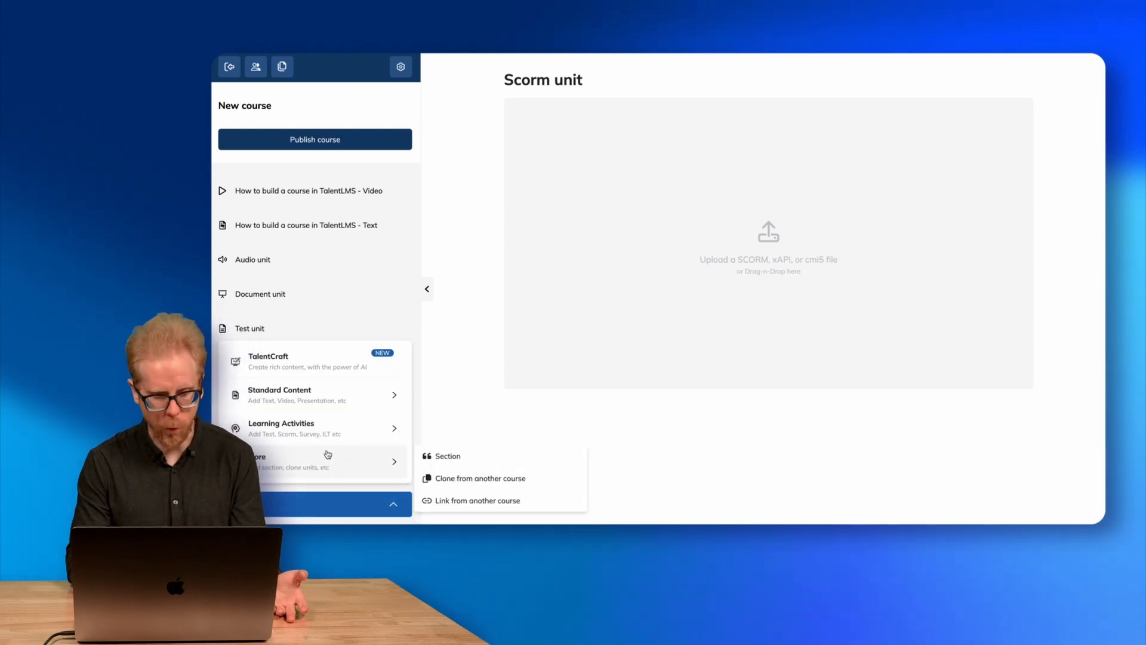
left_click(469, 481)
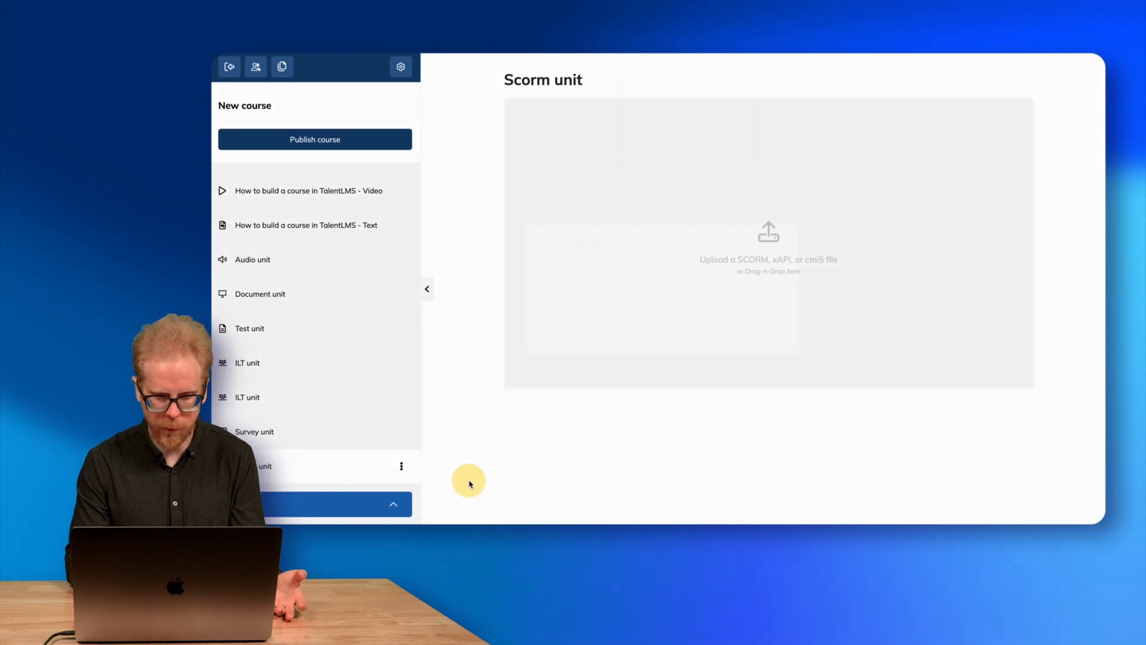
left_click(603, 288)
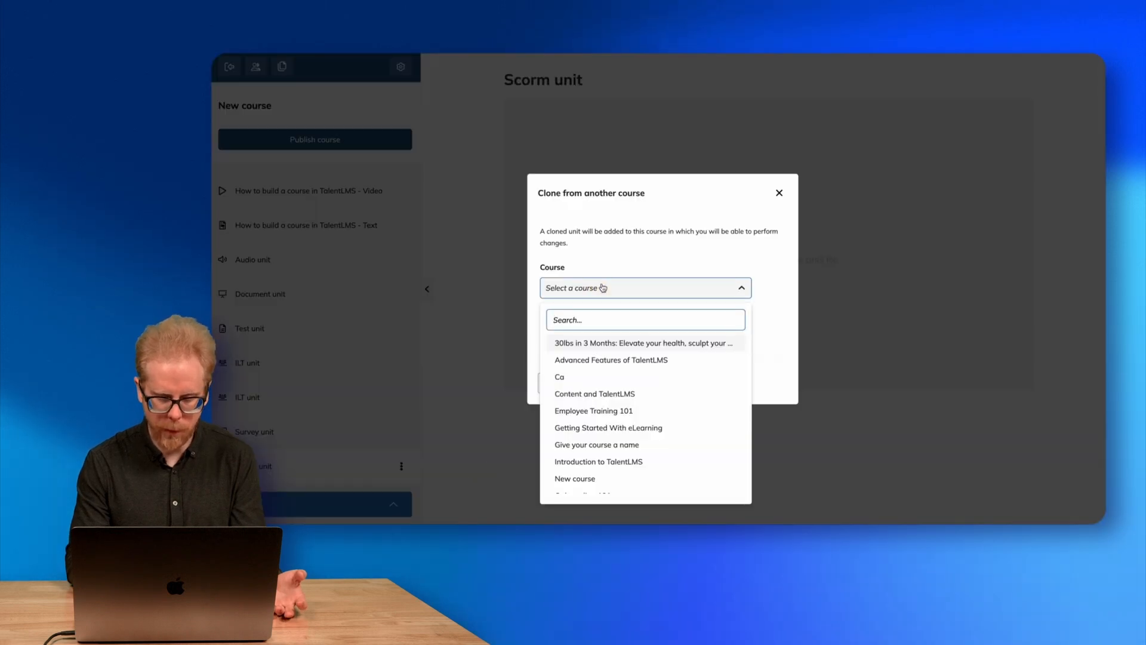
left_click(639, 366)
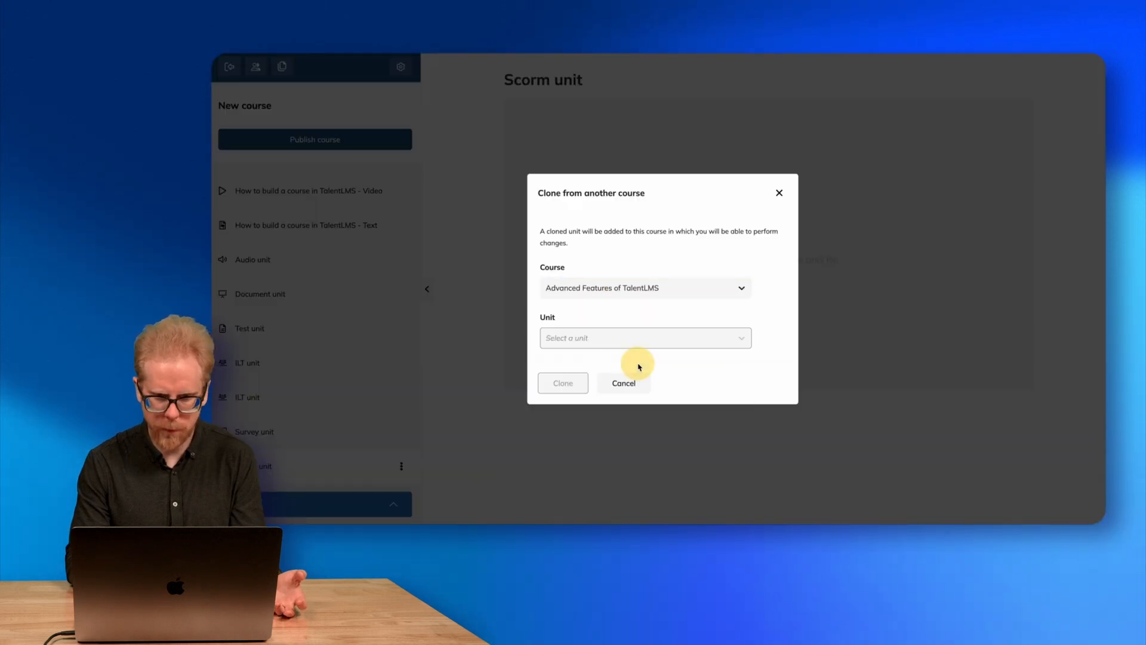
left_click(606, 344)
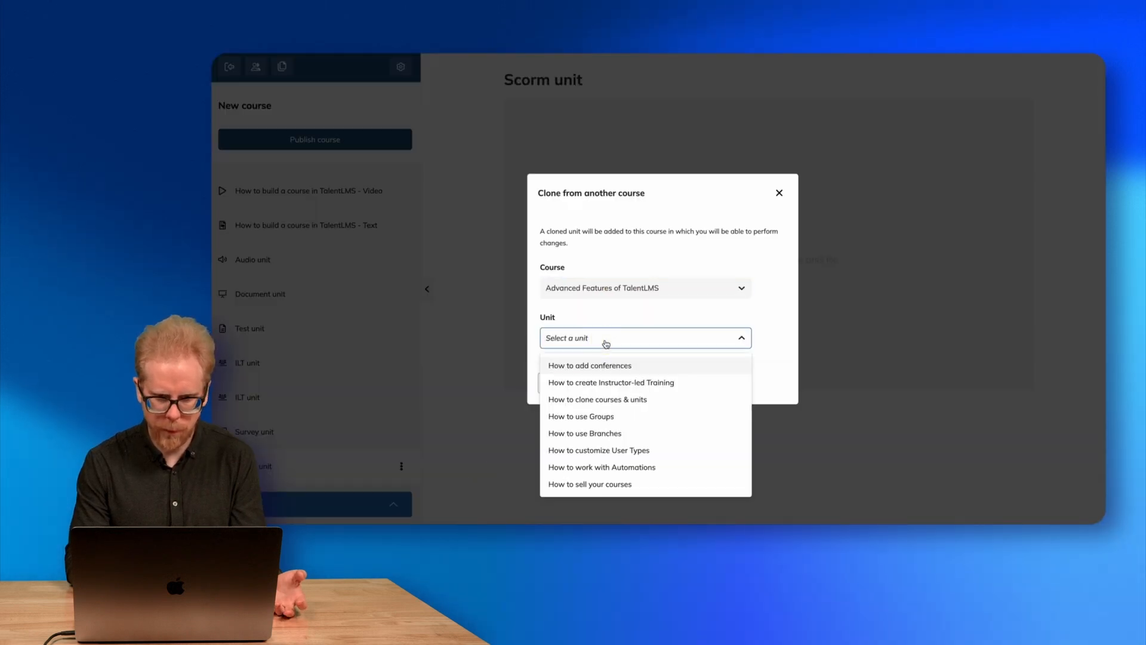
left_click(632, 385)
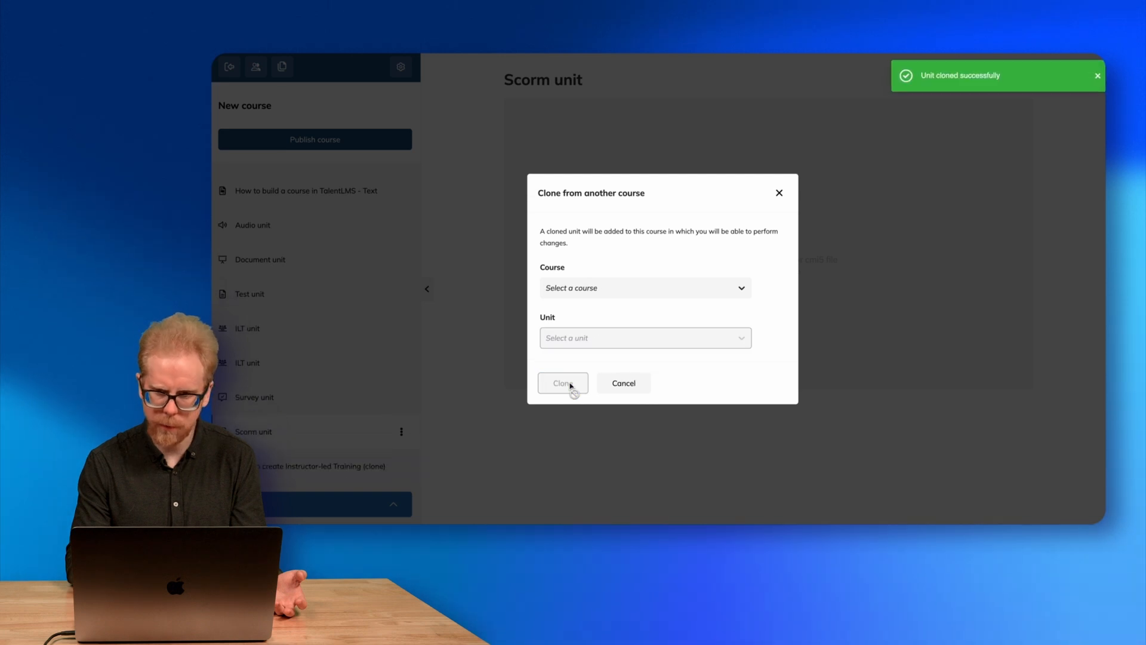
left_click(786, 193)
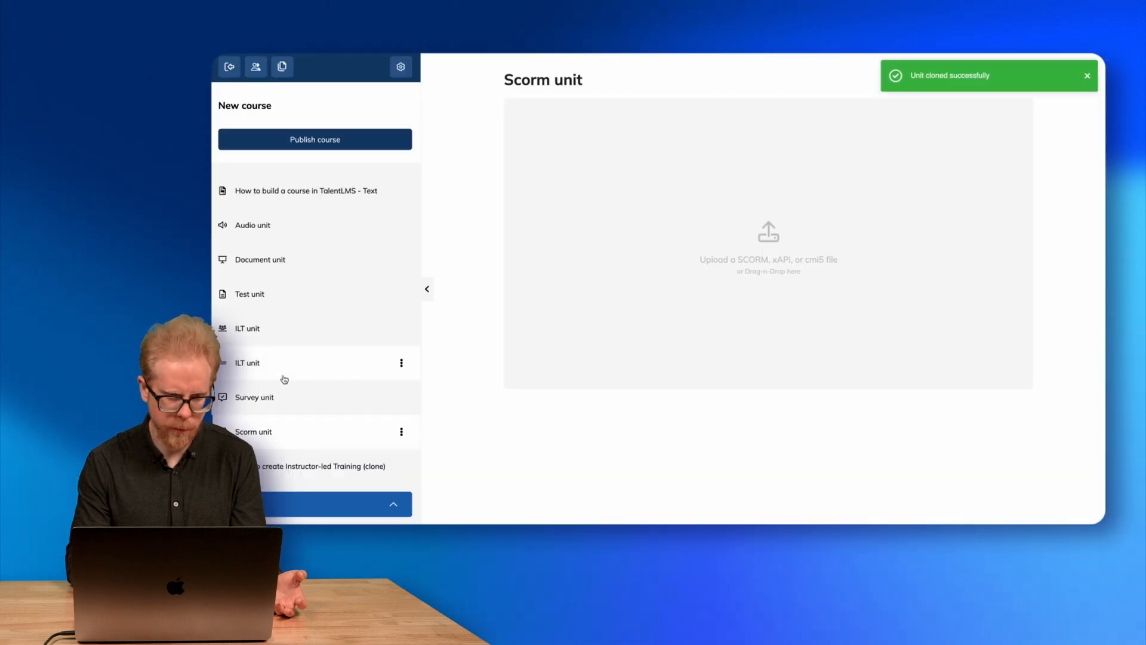
- Look through the course's unit list and open the cloned unit "How to create Instructor-led Training (clone)"
scroll(284, 379, "up", 2)
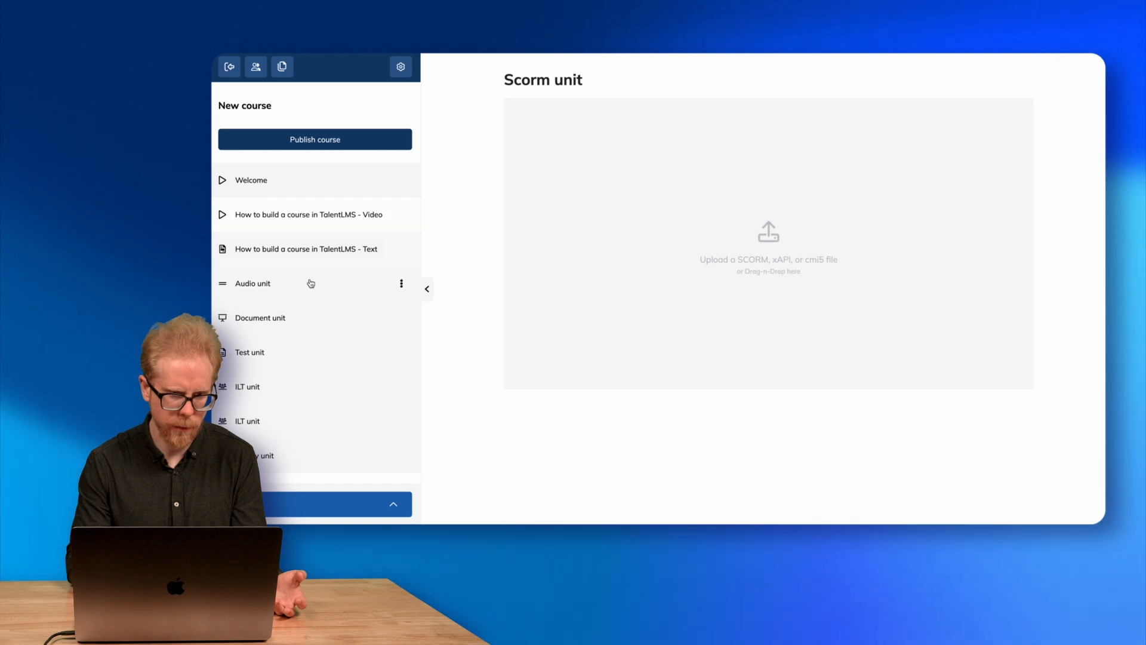
scroll(310, 283, "down", 2)
left_click(289, 468)
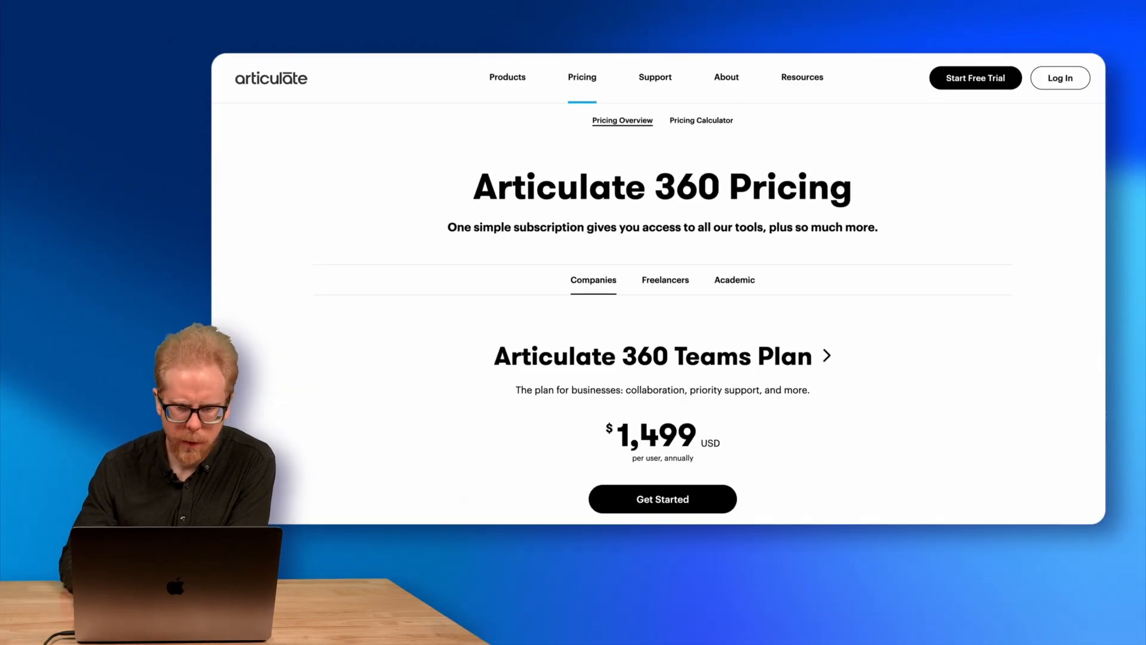
- Switch to the Articulate website and review the Articulate 360 pricing, including the Freelancers and Academic plans
scroll(722, 215, "down", 3)
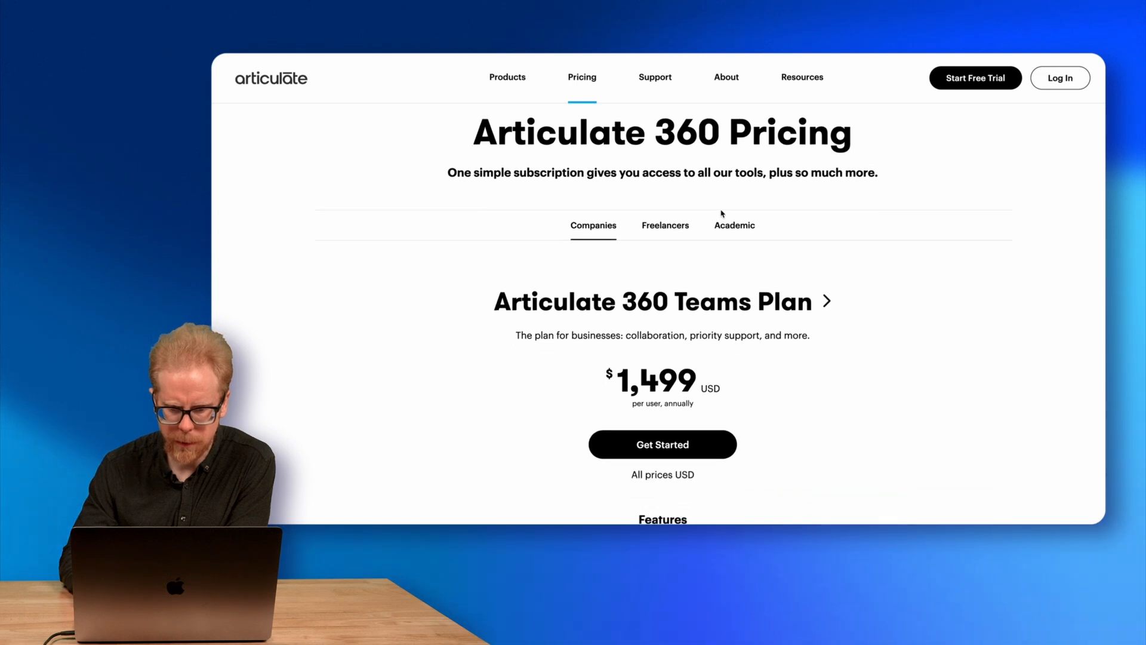
scroll(704, 230, "up", 3)
left_click(668, 287)
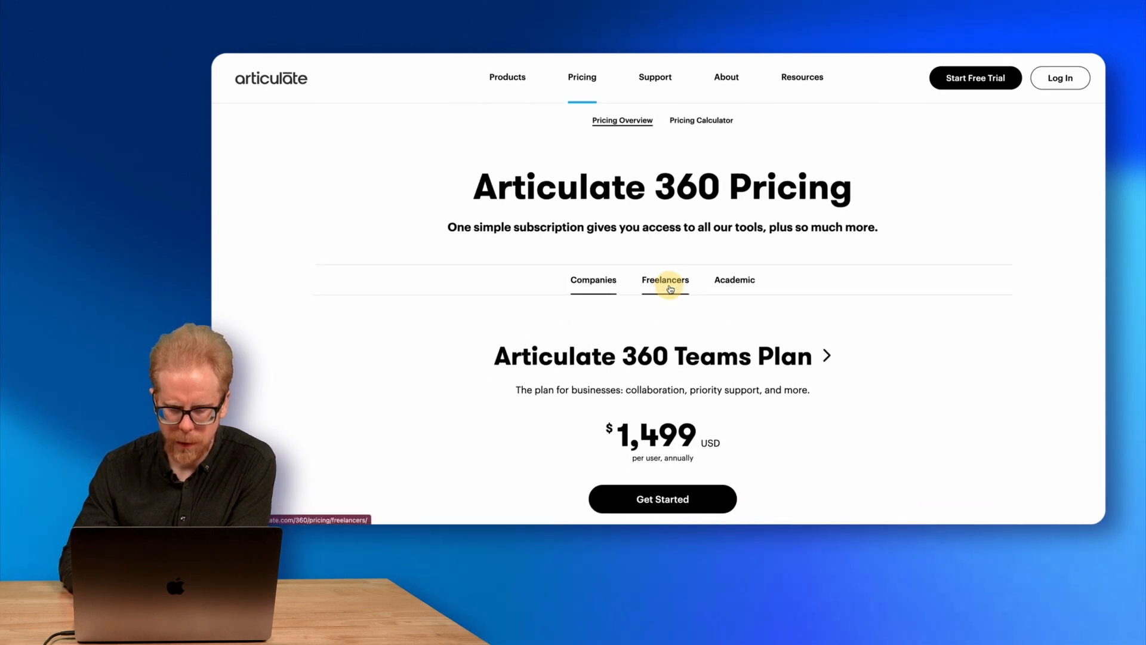
left_click(729, 282)
scroll(729, 283, "down", 5)
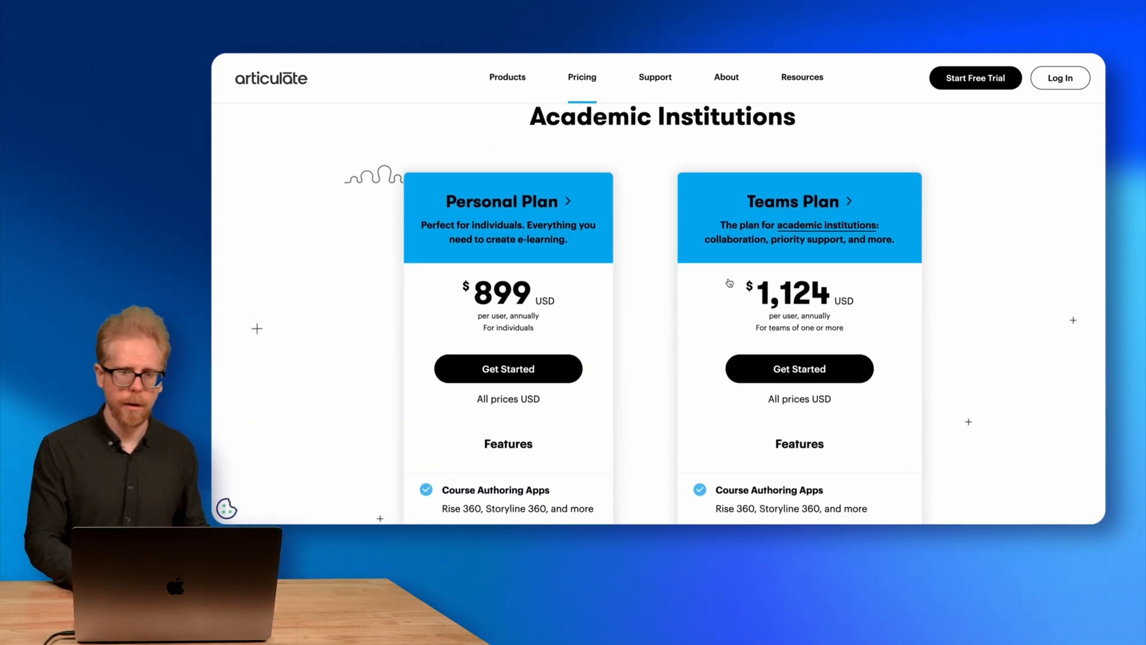
scroll(729, 282, "up", 5)
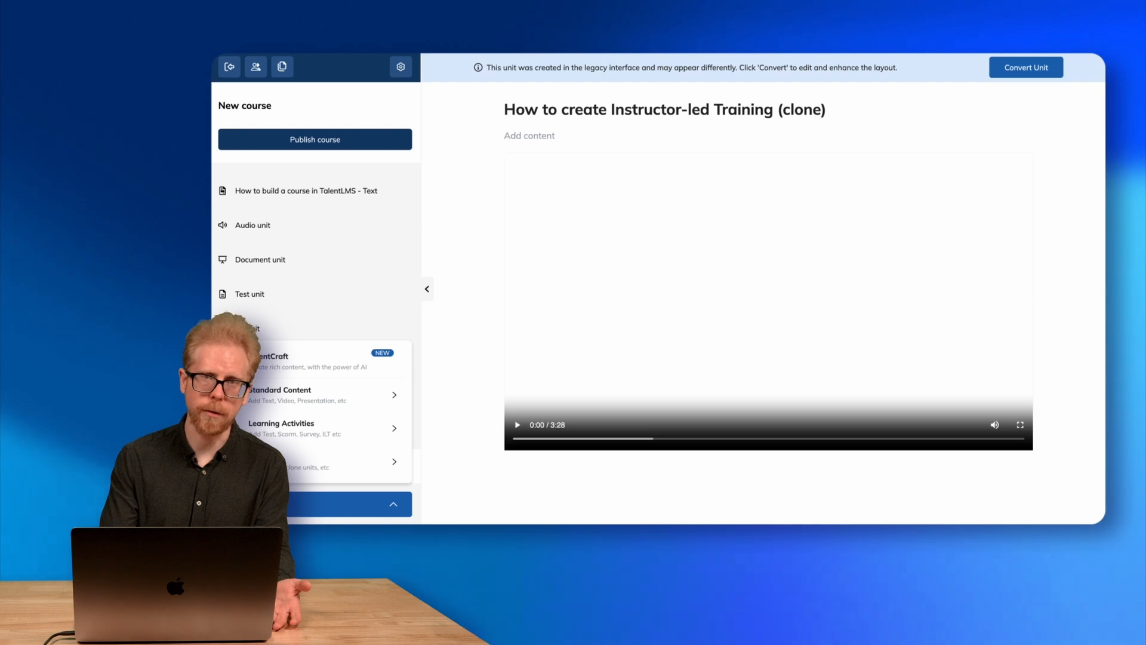
- Return to TalentLMS and add a TalentCraft unit to the course, starting it from scratch
left_click(311, 363)
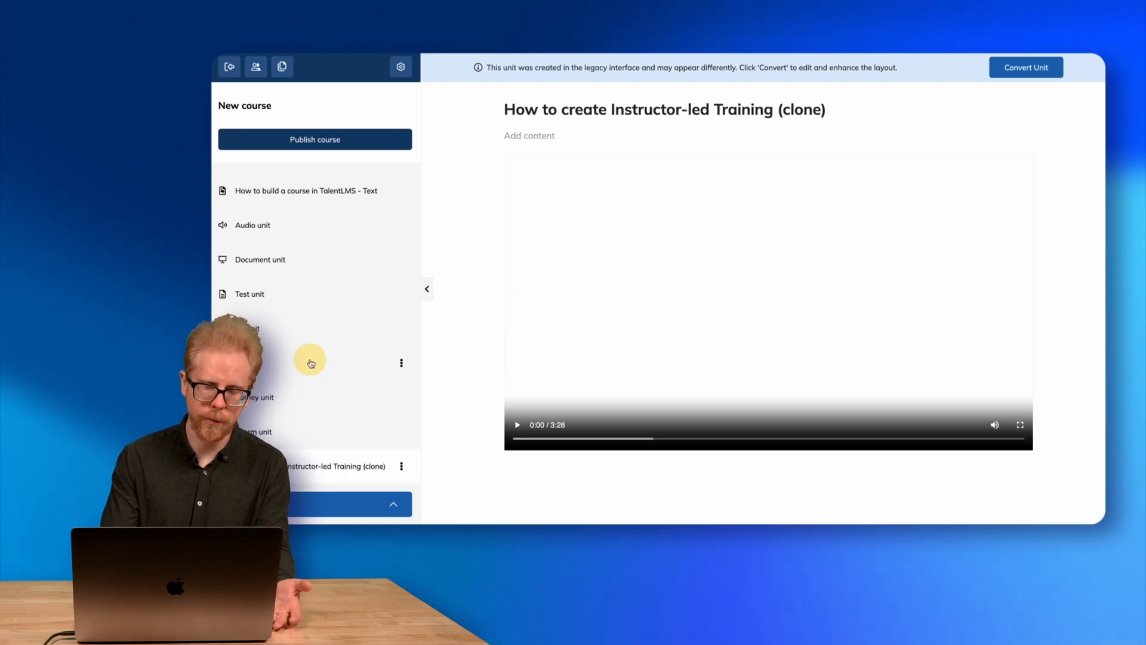
left_click(311, 363)
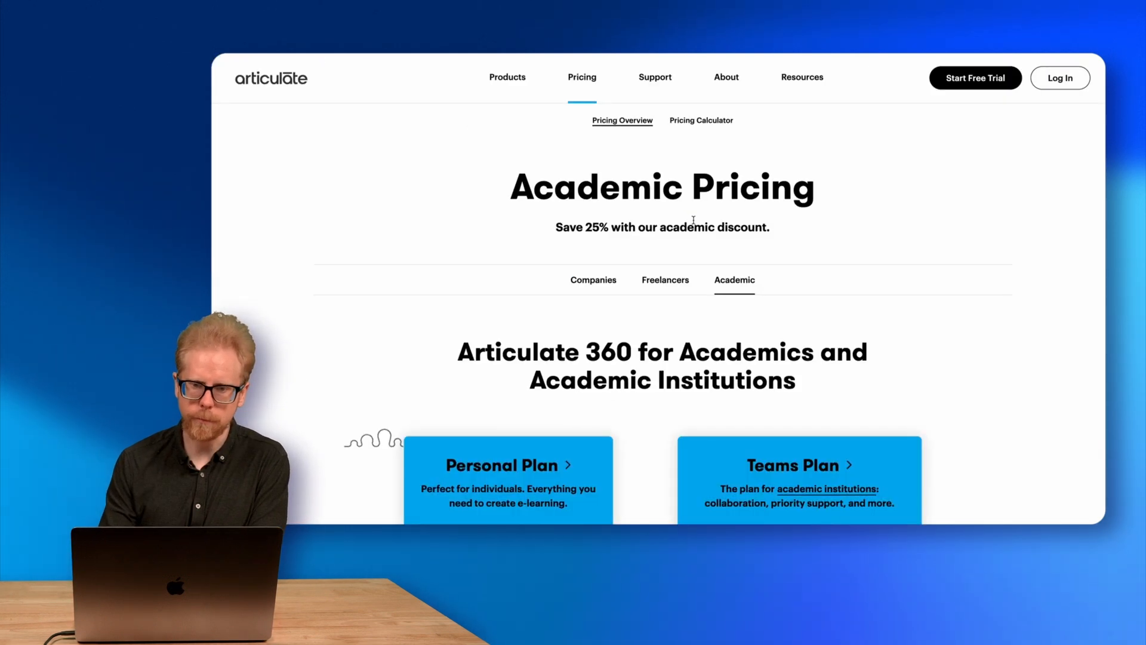
mouse_move(521, 85)
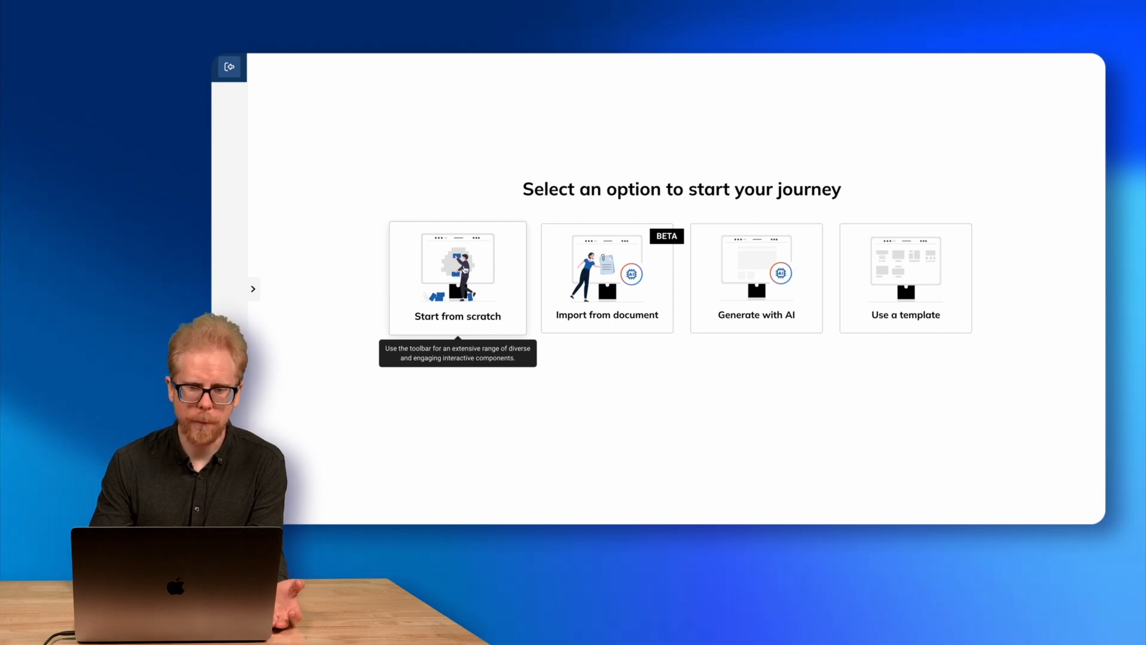
left_click(465, 270)
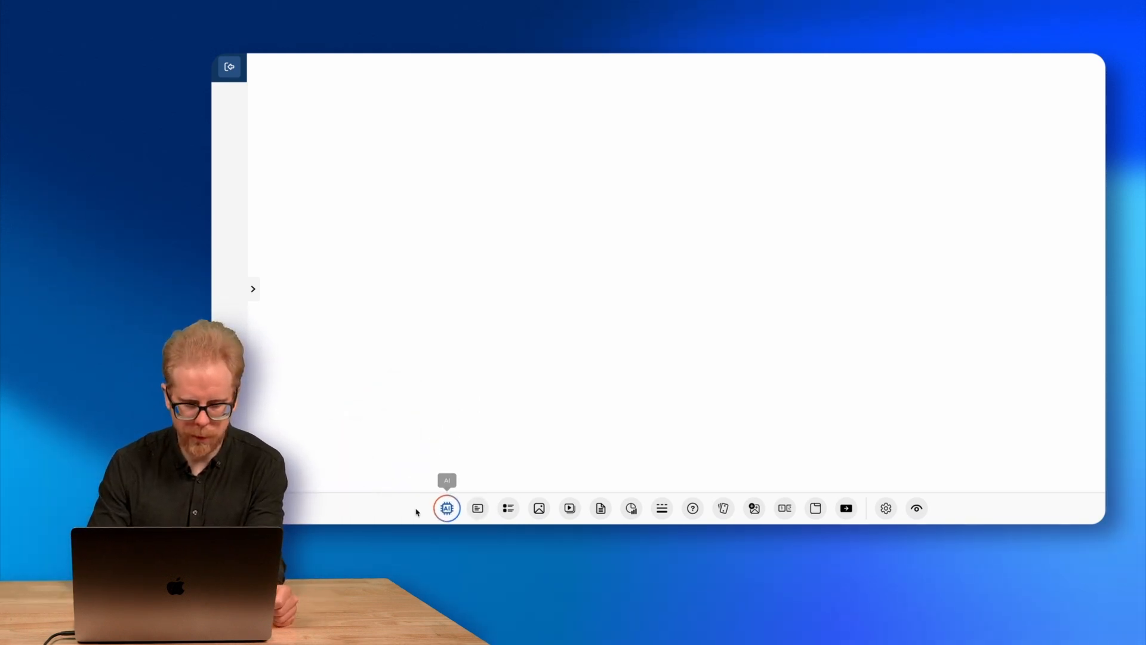
- Have the AI create a page about "How to build an online course or elearning program in TalentLMS"
left_click(442, 511)
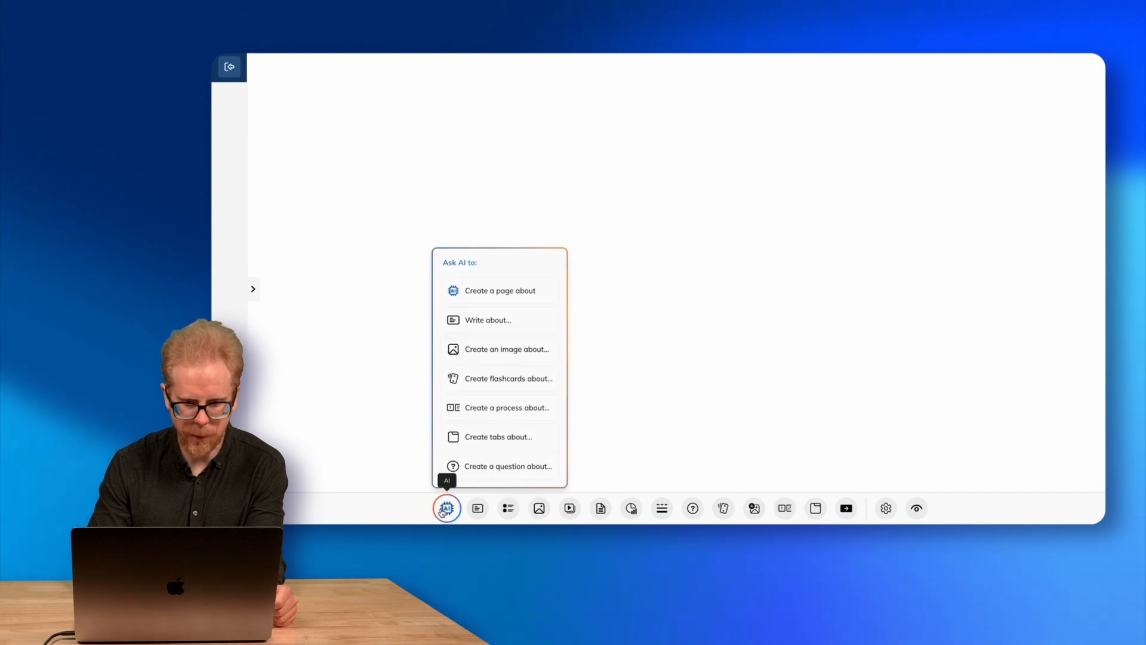
left_click(478, 301)
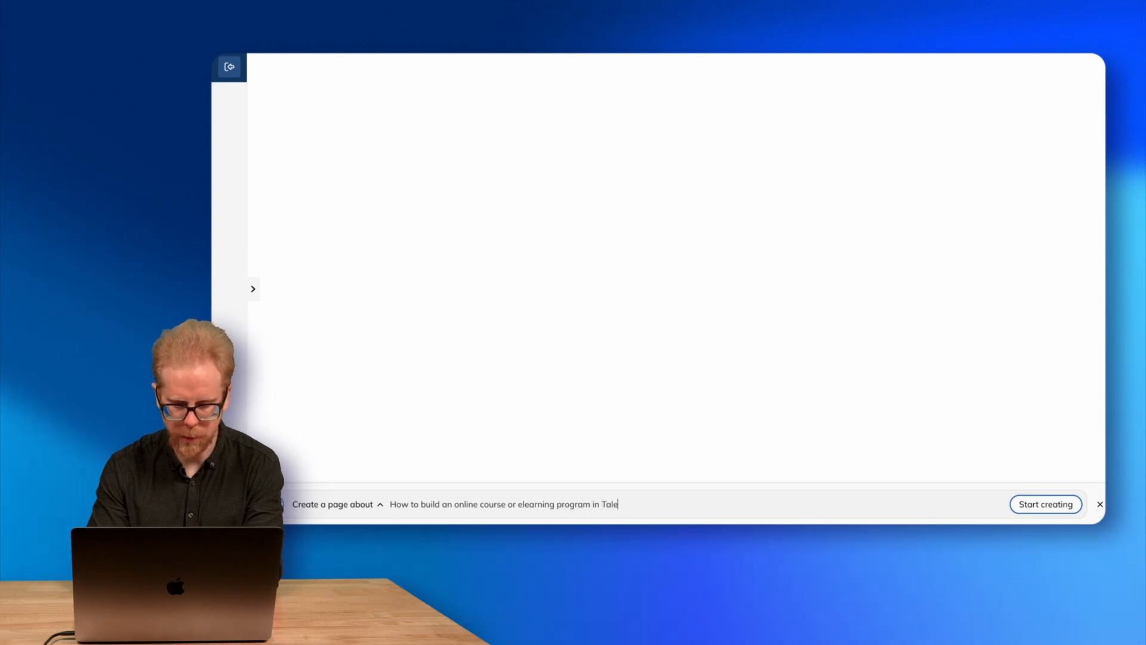
left_click(1051, 505)
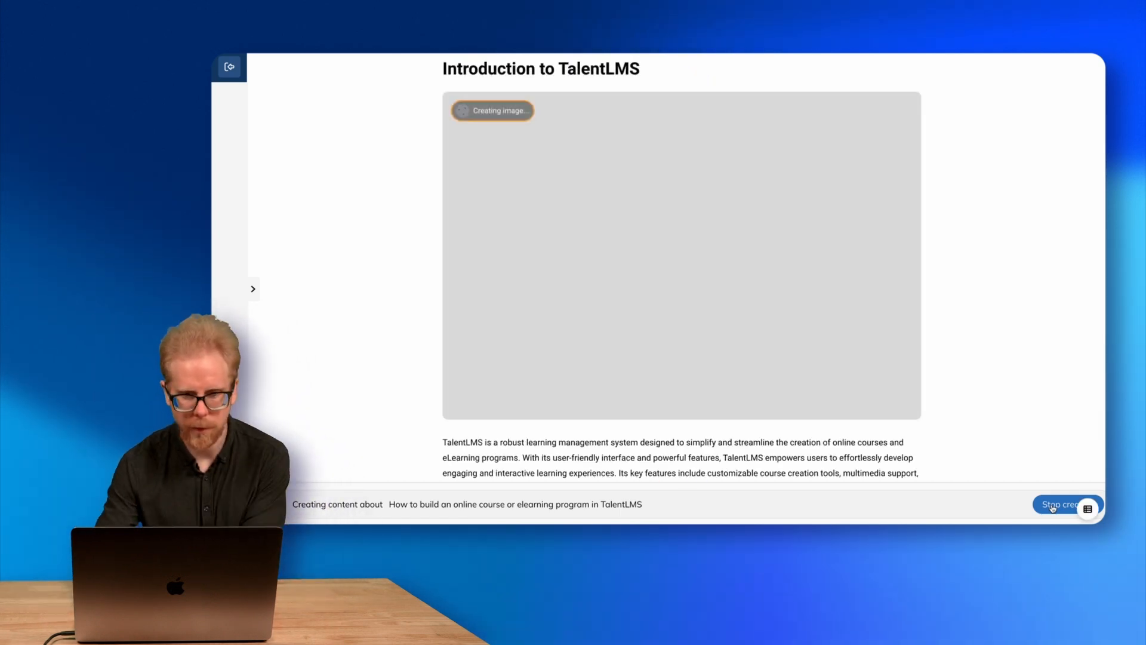
- Examine the AI-generated page's text, images, process cards and question from the introduction through the Visual Tour of TalentLMS carousel
scroll(678, 302, "down", 5)
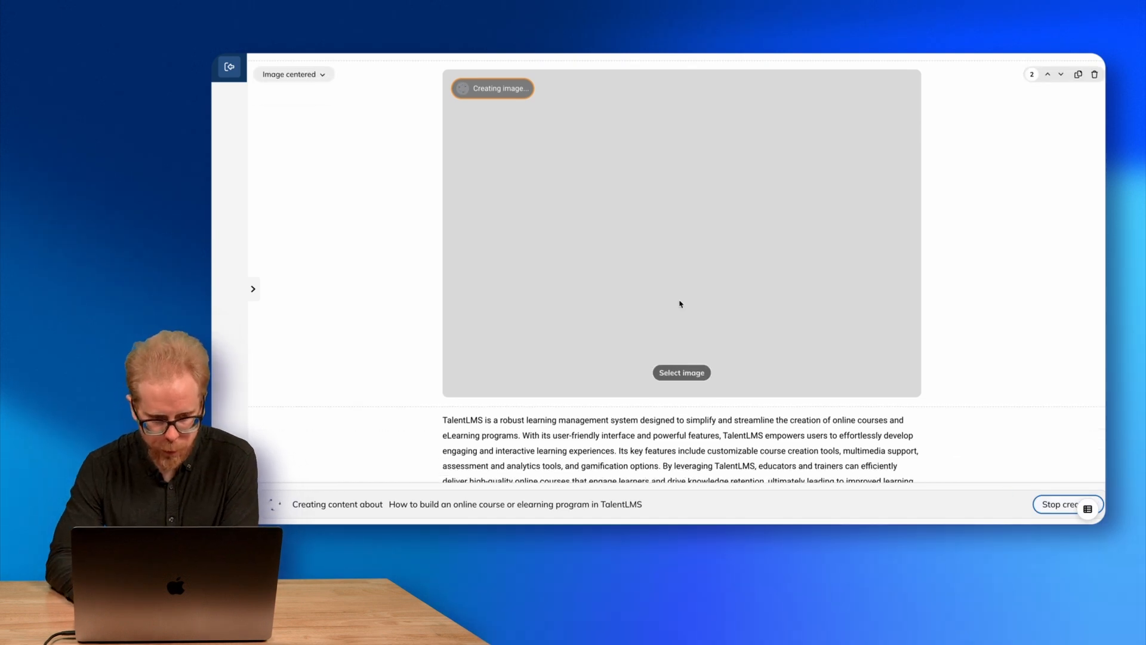
scroll(585, 360, "down", 3)
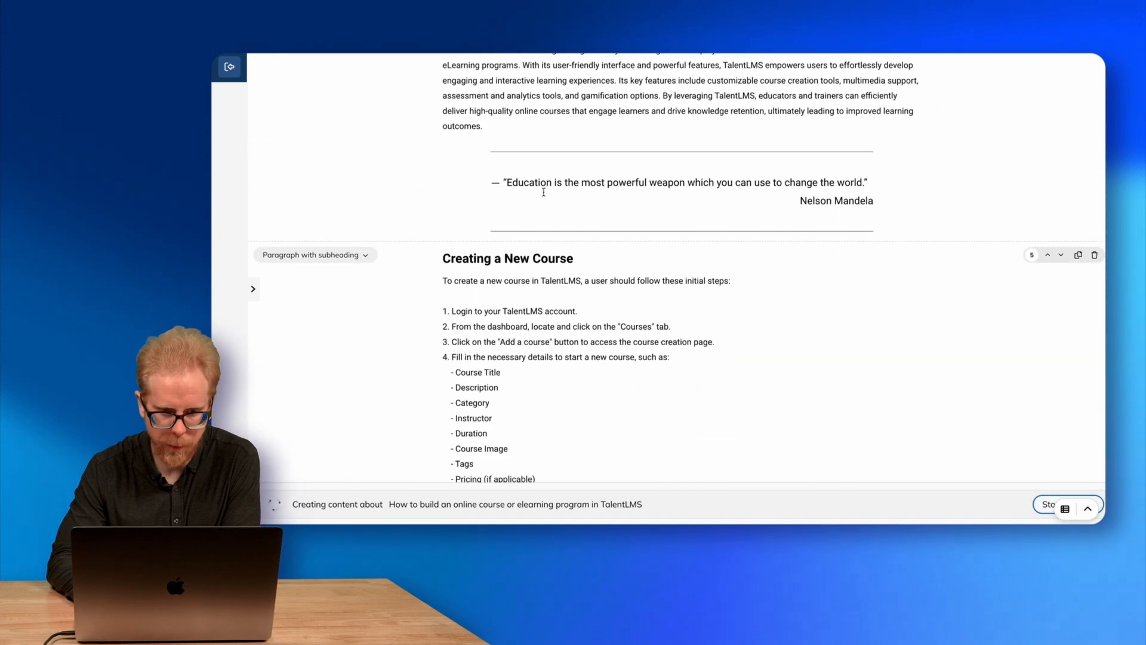
scroll(543, 192, "down", 5)
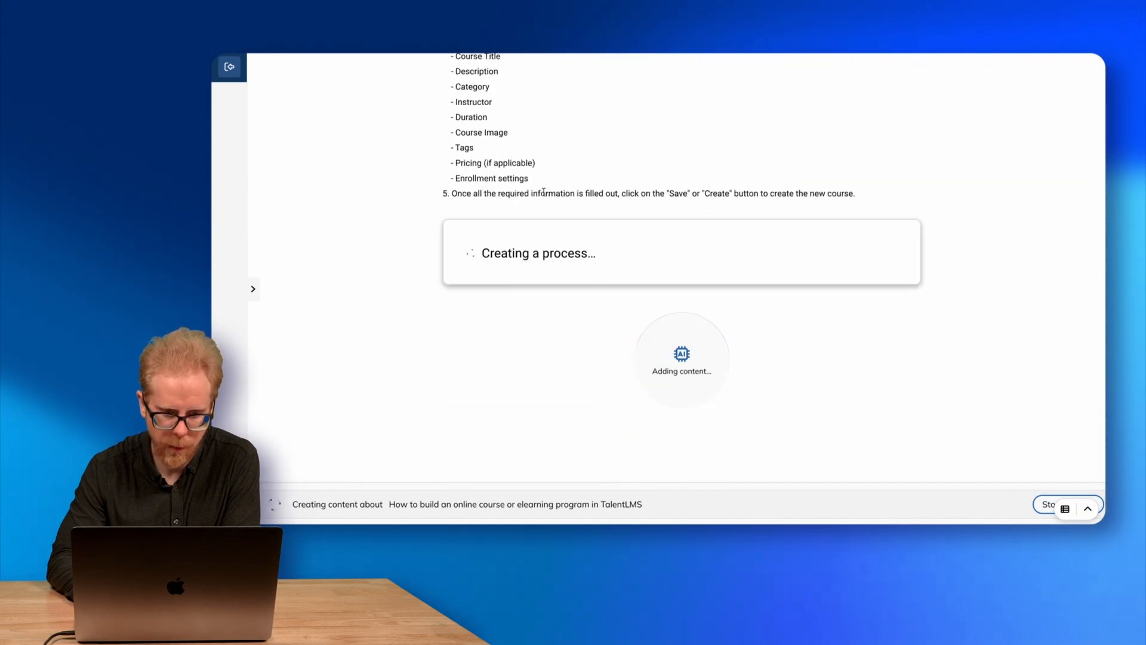
scroll(544, 193, "up", 11)
scroll(544, 192, "up", 1)
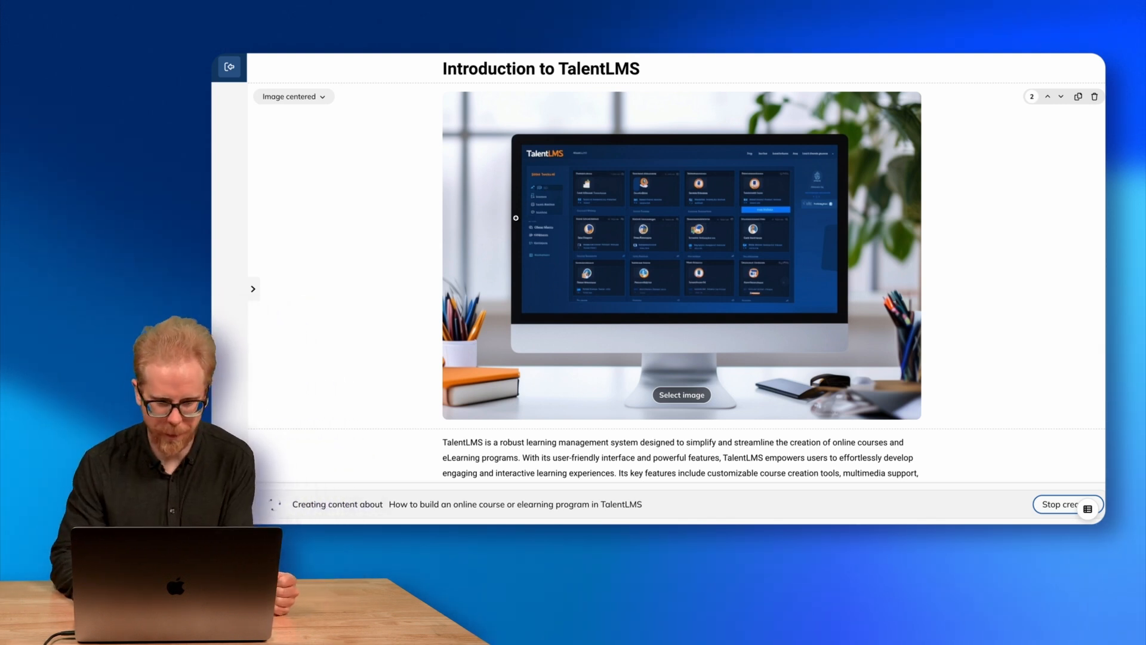
scroll(516, 217, "down", 10)
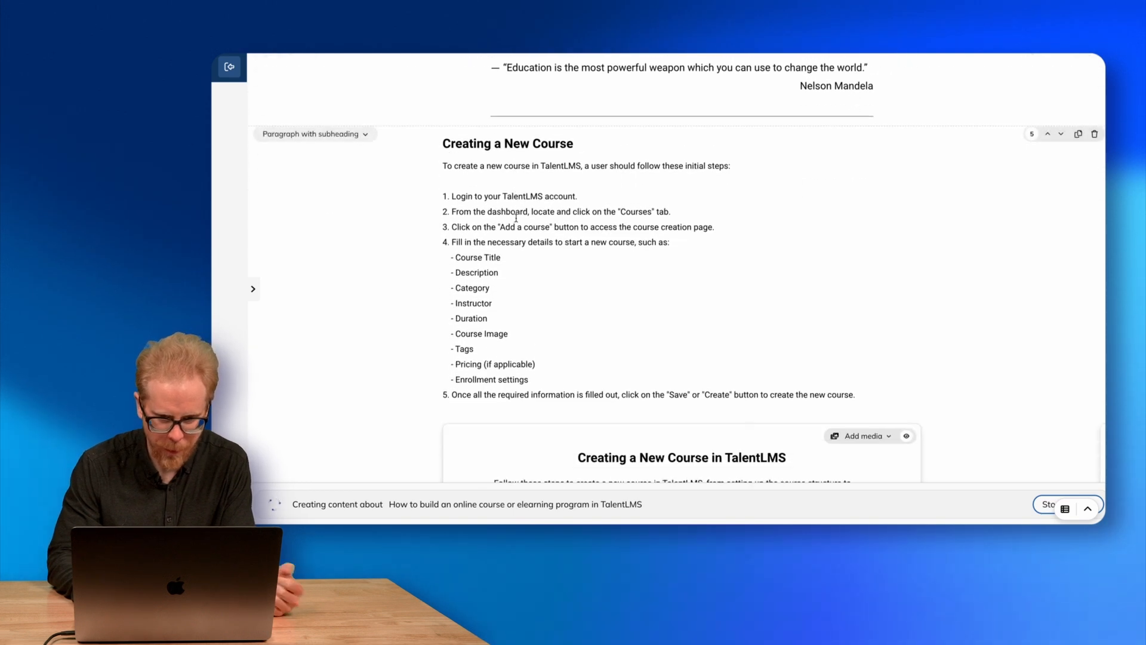
scroll(516, 217, "down", 10)
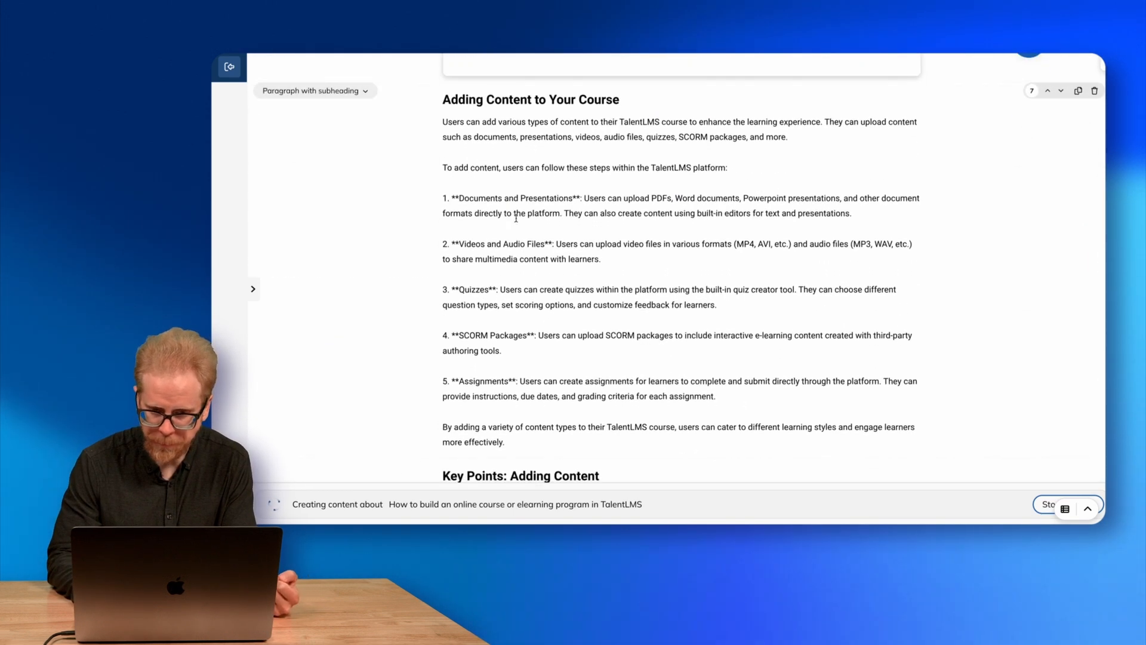
scroll(515, 217, "down", 8)
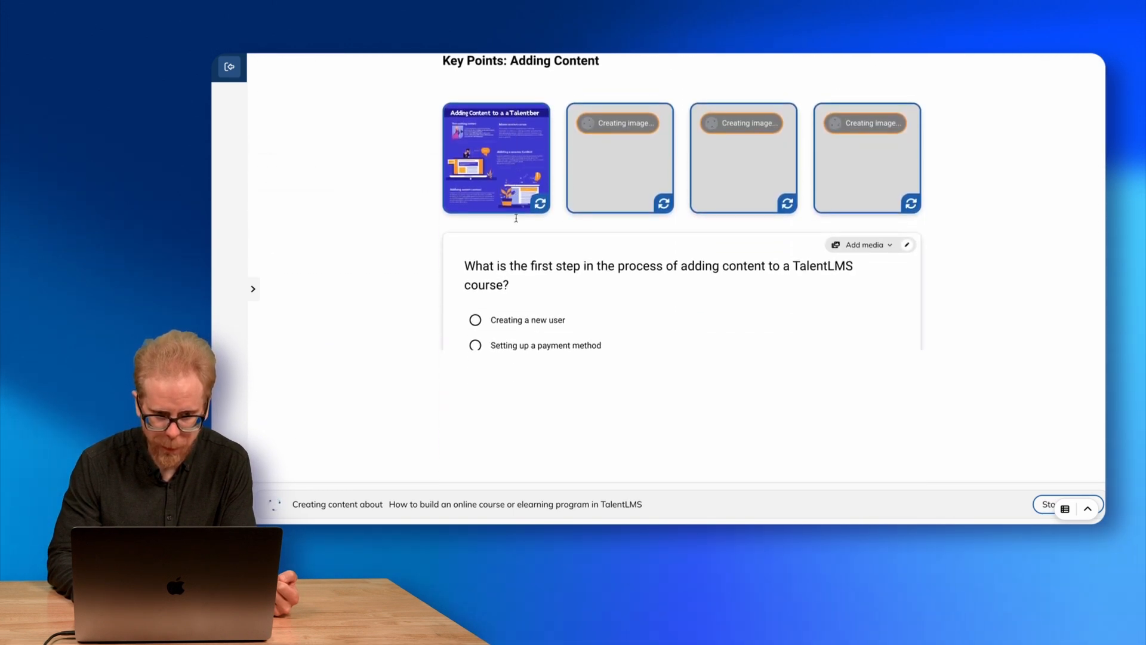
scroll(515, 219, "down", 8)
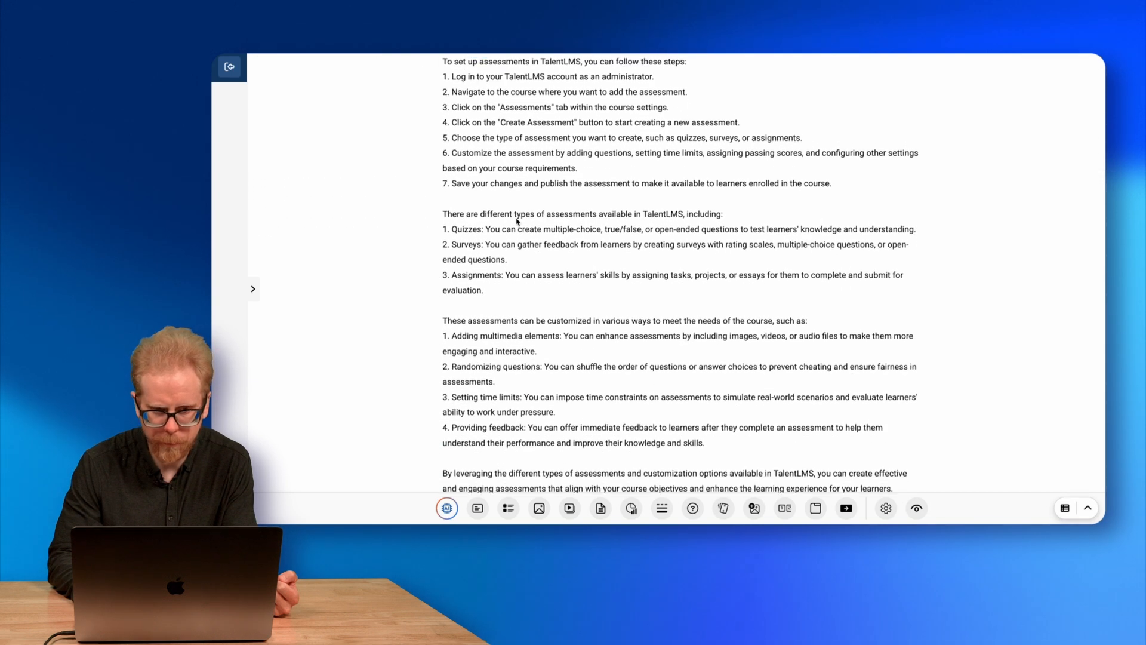
scroll(516, 221, "down", 9)
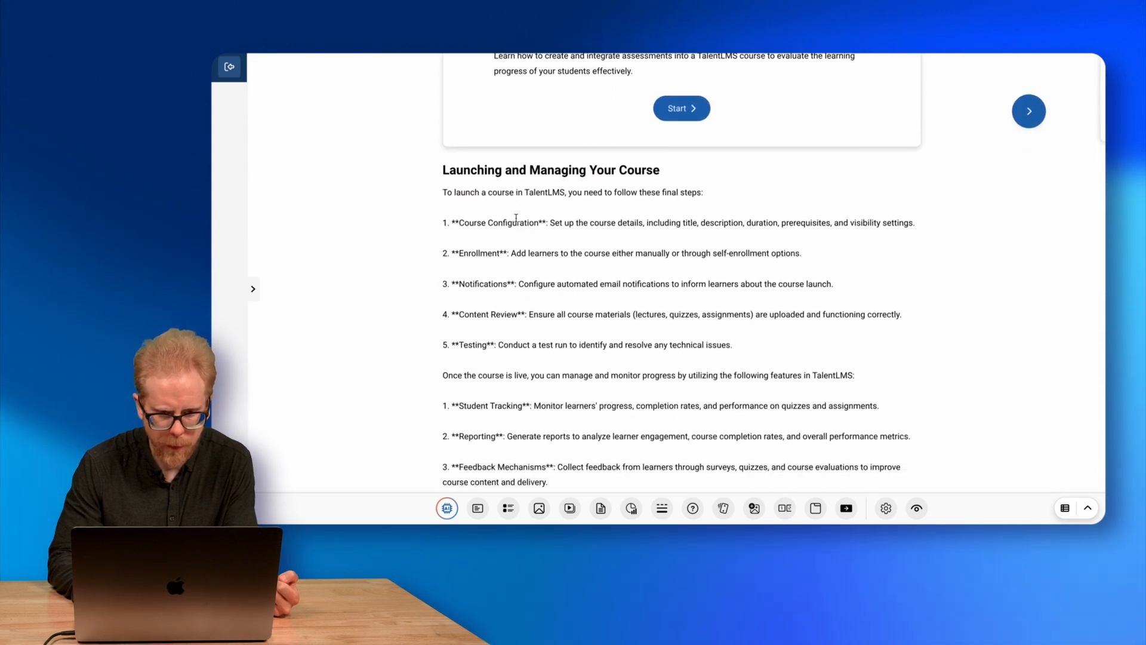
scroll(516, 218, "down", 1)
scroll(516, 218, "down", 10)
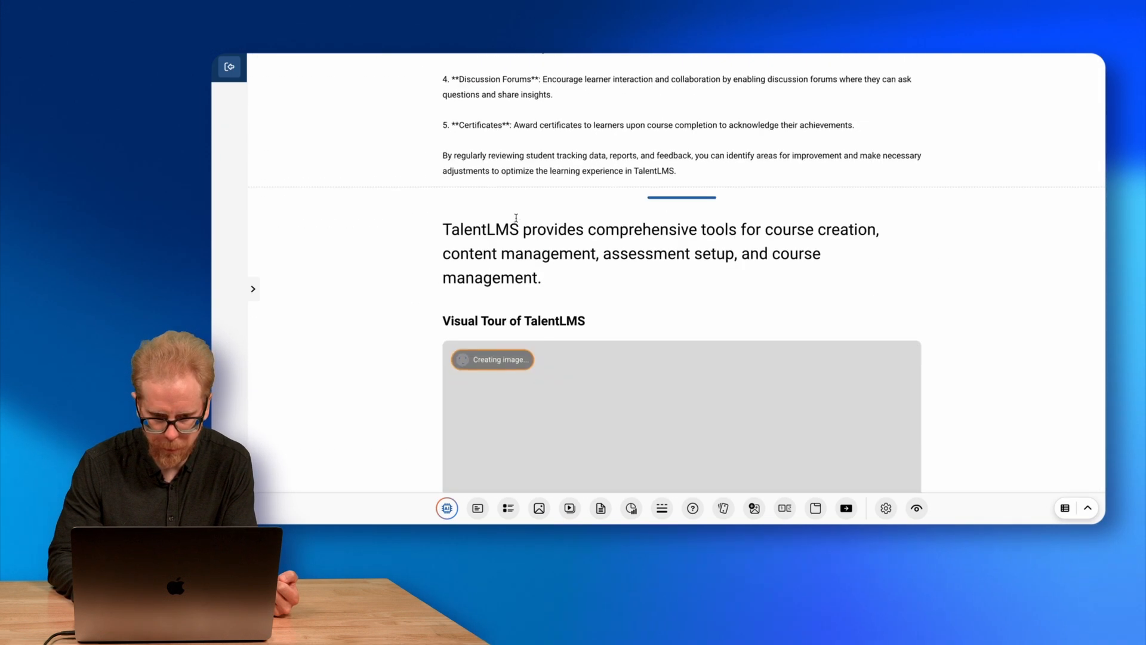
scroll(516, 219, "down", 1)
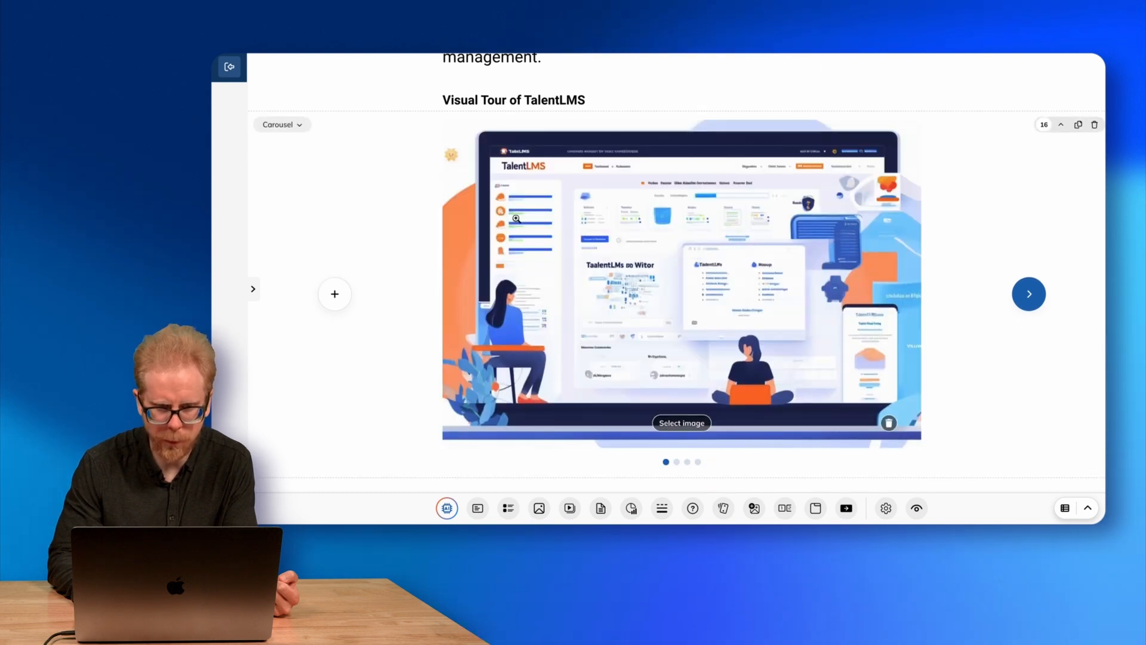
scroll(516, 219, "up", 20)
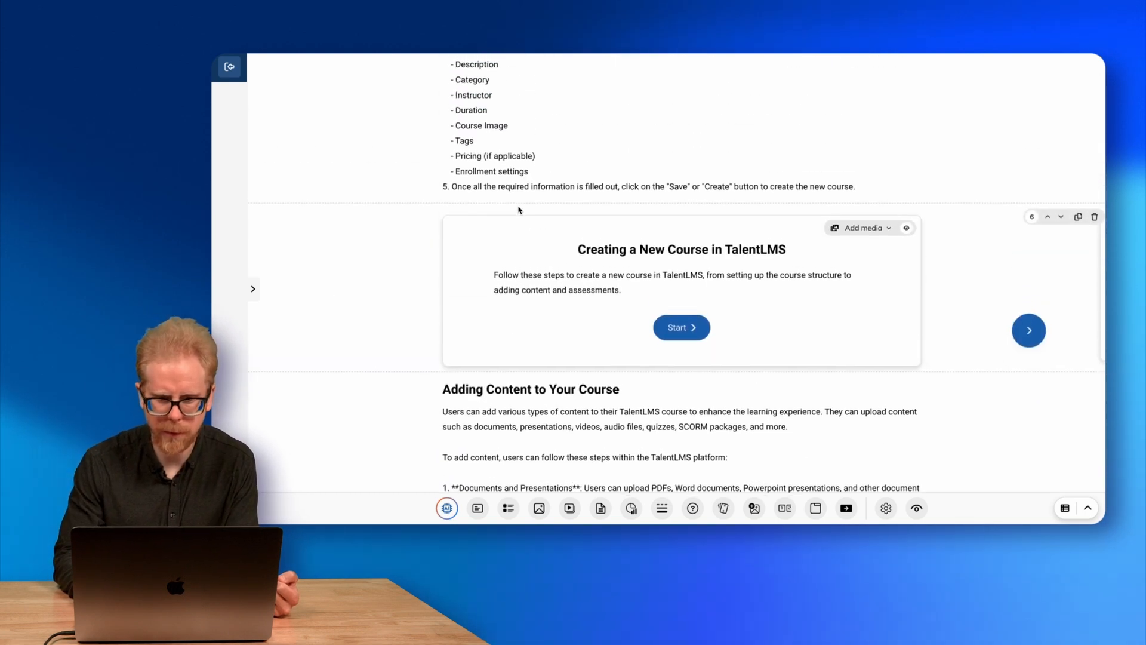
scroll(518, 209, "up", 15)
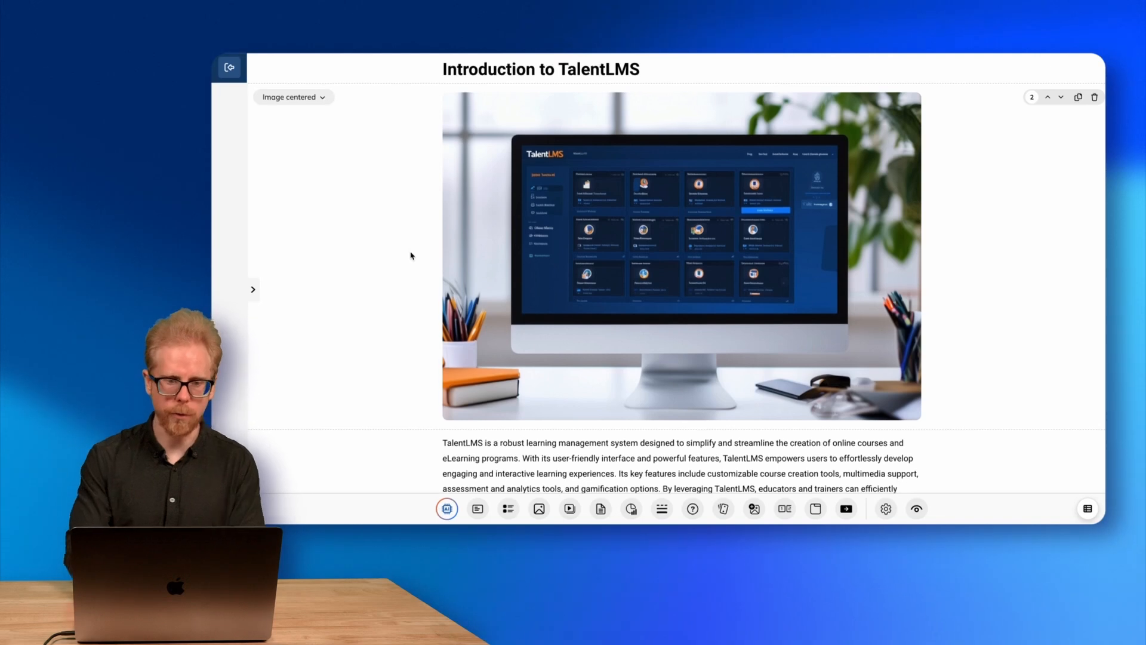
- View the introduction image enlarged and look over the alternative layouts available for the image block
mouse_move(701, 135)
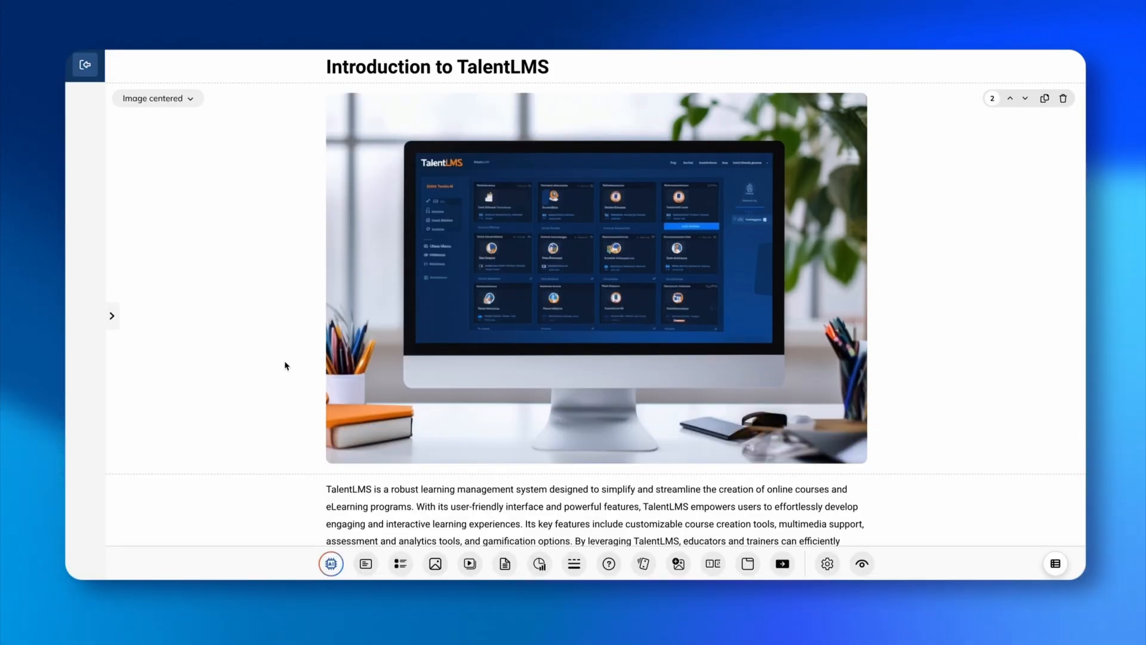
left_click(536, 249)
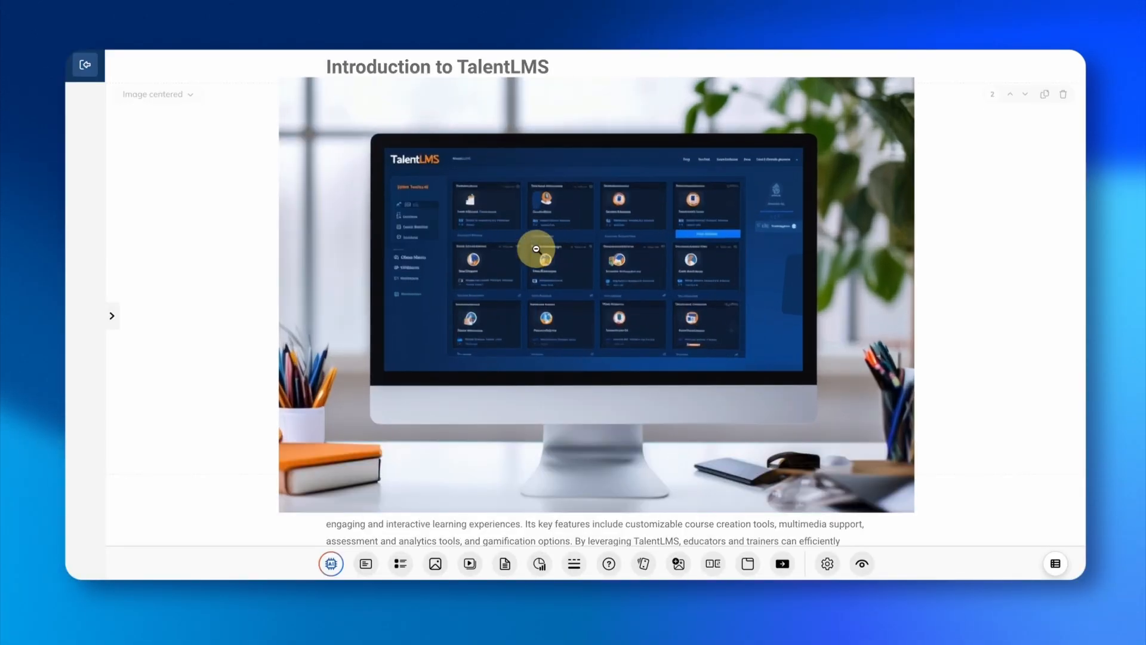
left_click(536, 249)
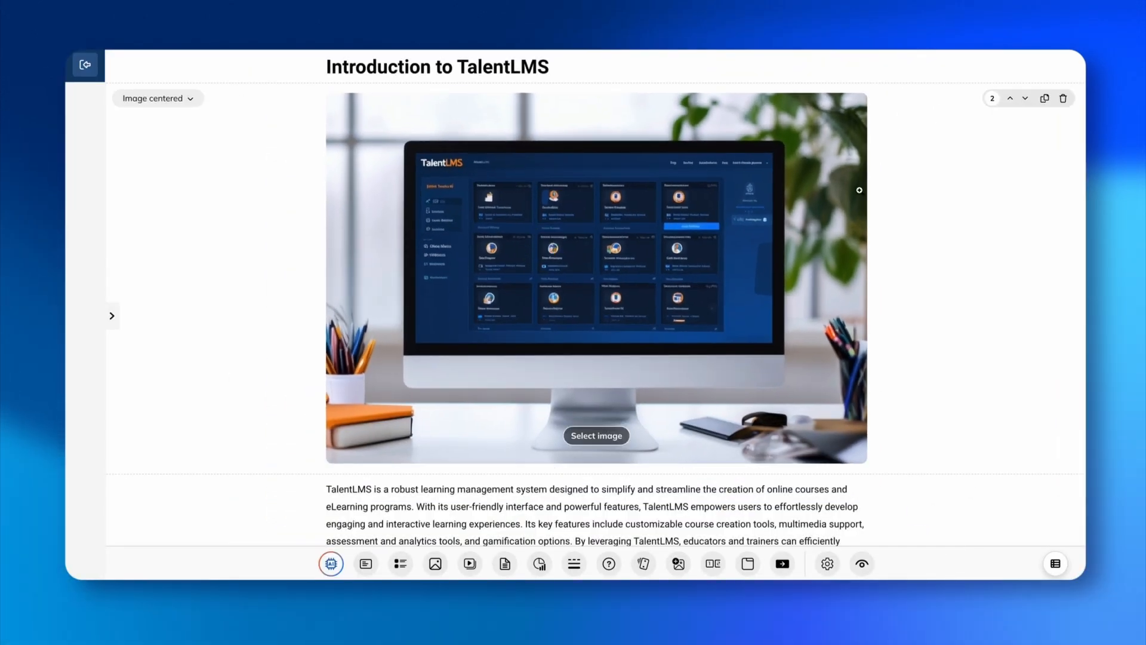
left_click(191, 99)
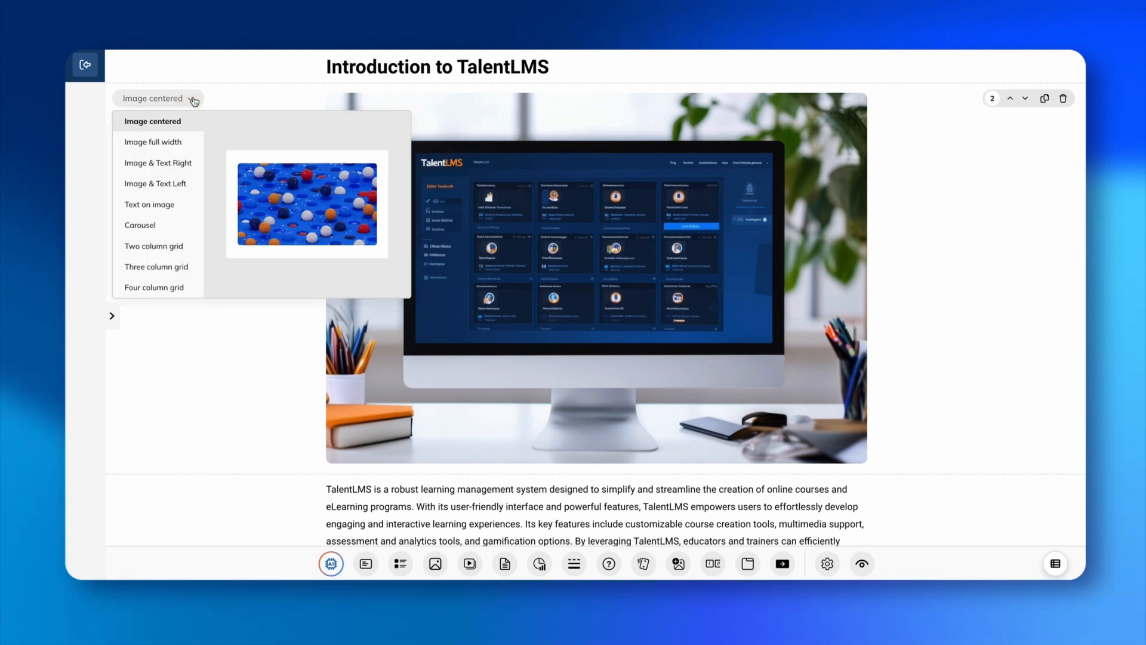
scroll(159, 246, "down", 1)
scroll(159, 247, "up", 1)
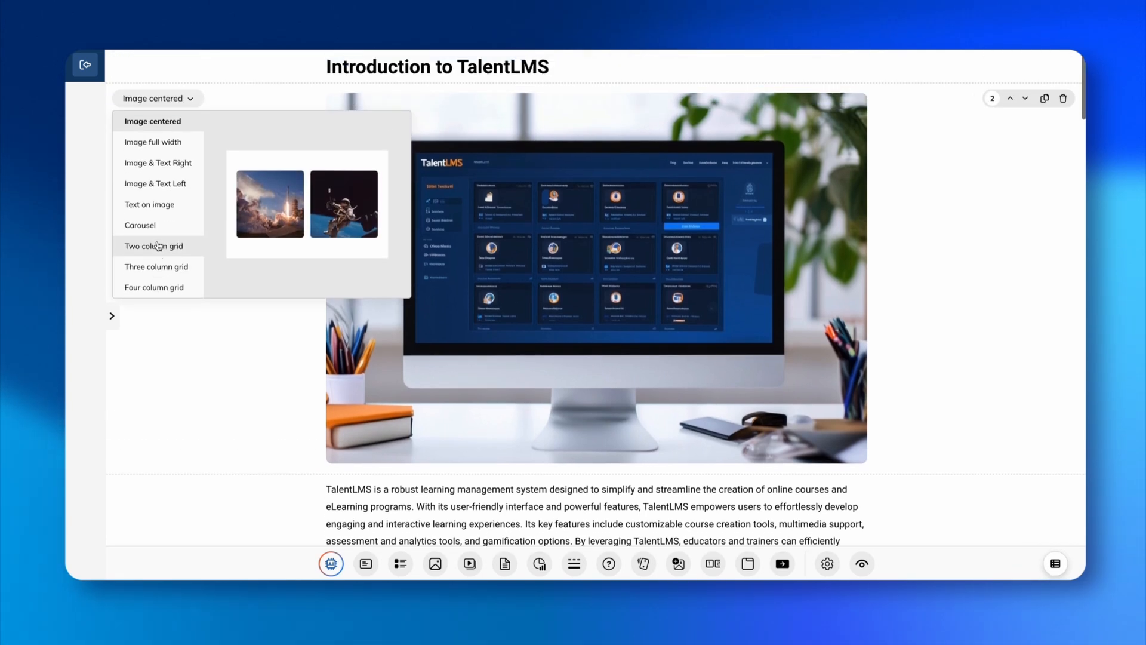
left_click(197, 403)
scroll(546, 519, "down", 1)
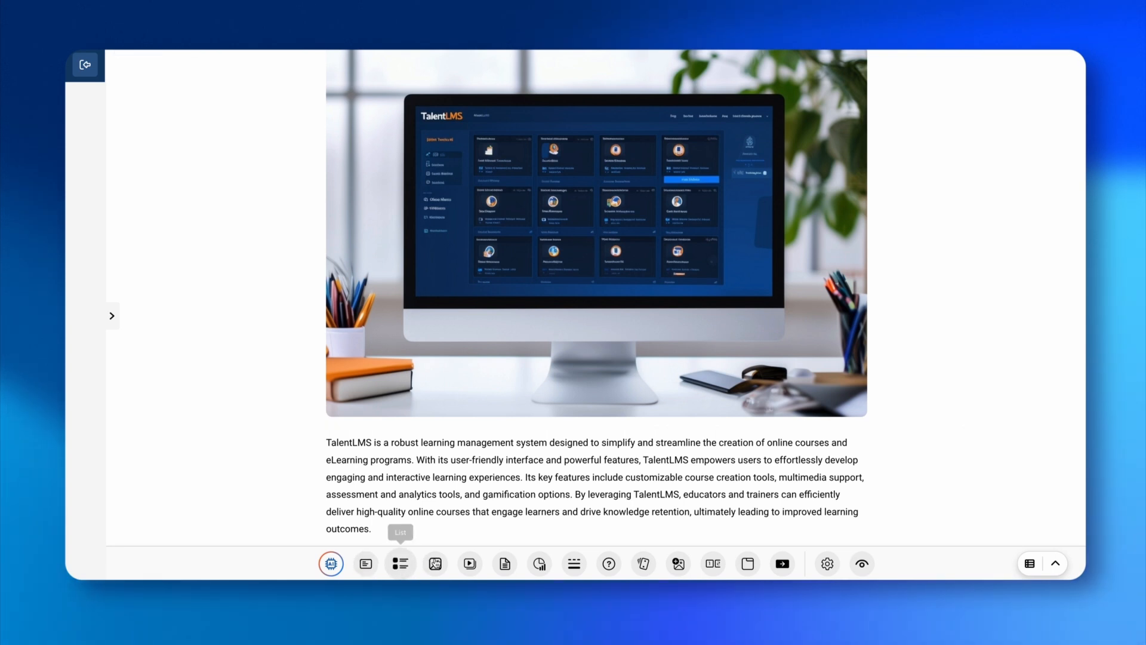
- Add a video block to the page and move it to position 2, directly below the "Introduction to TalentLMS" heading
left_click(470, 564)
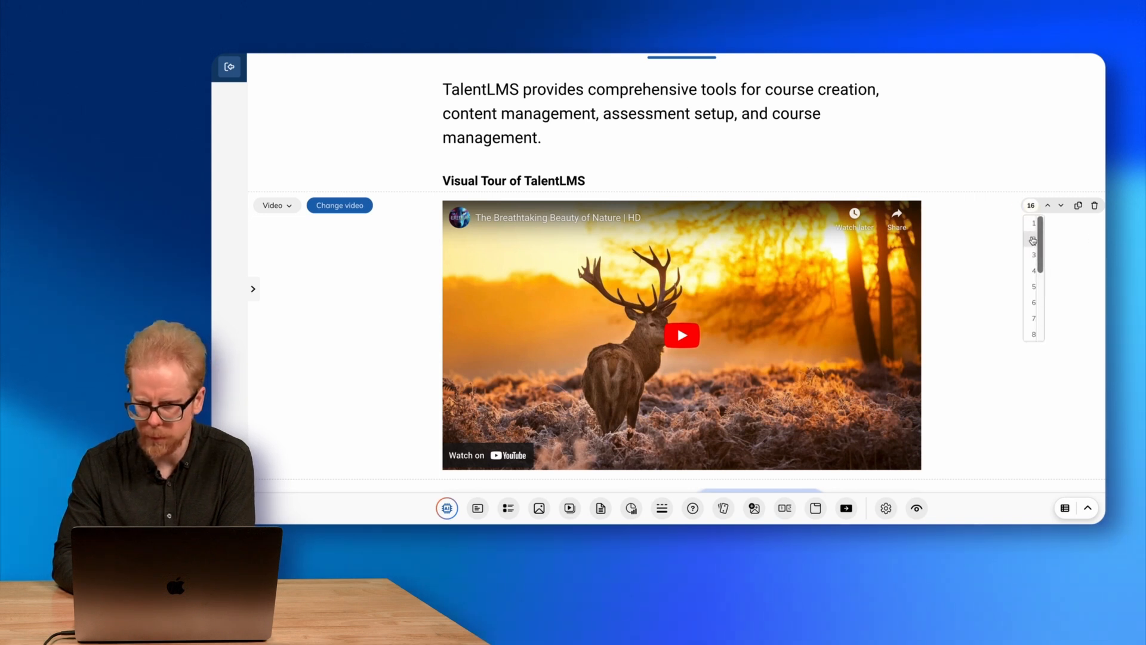
left_click(1033, 239)
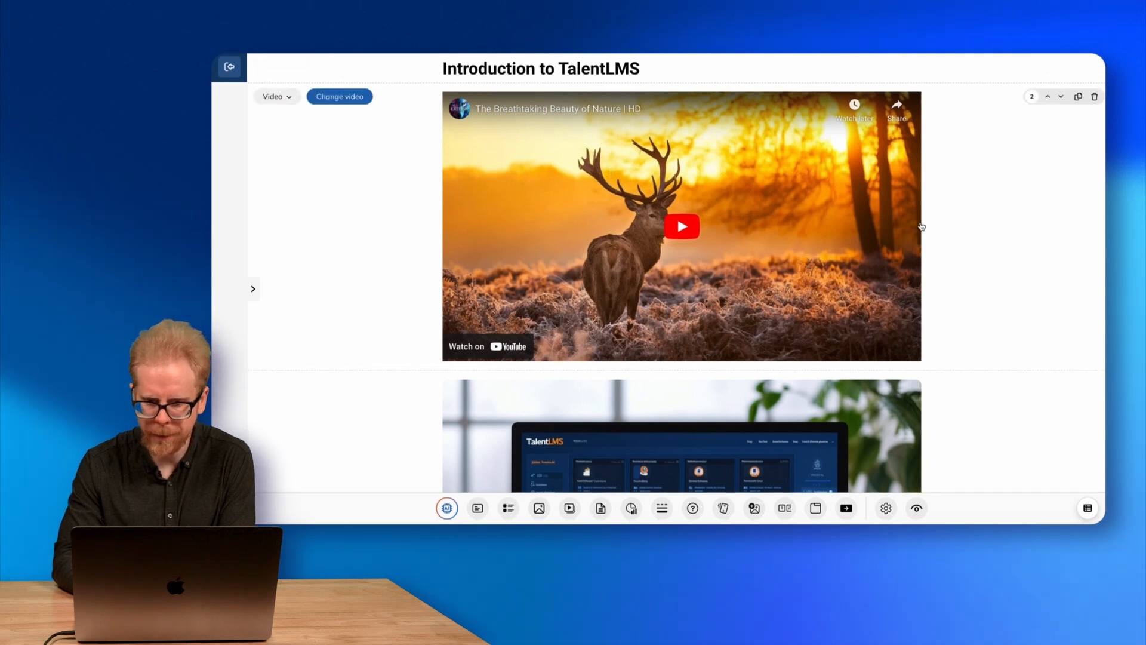
scroll(758, 240, "down", 3)
scroll(733, 277, "up", 3)
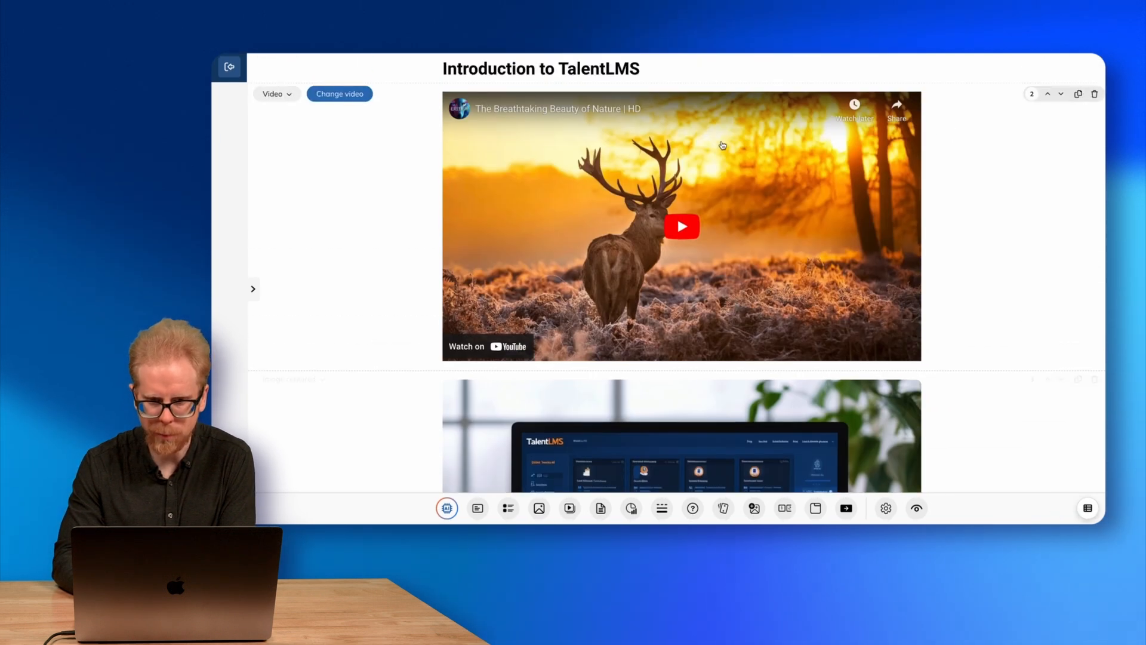
- Delete the centered image block directly below the video
scroll(676, 215, "down", 4)
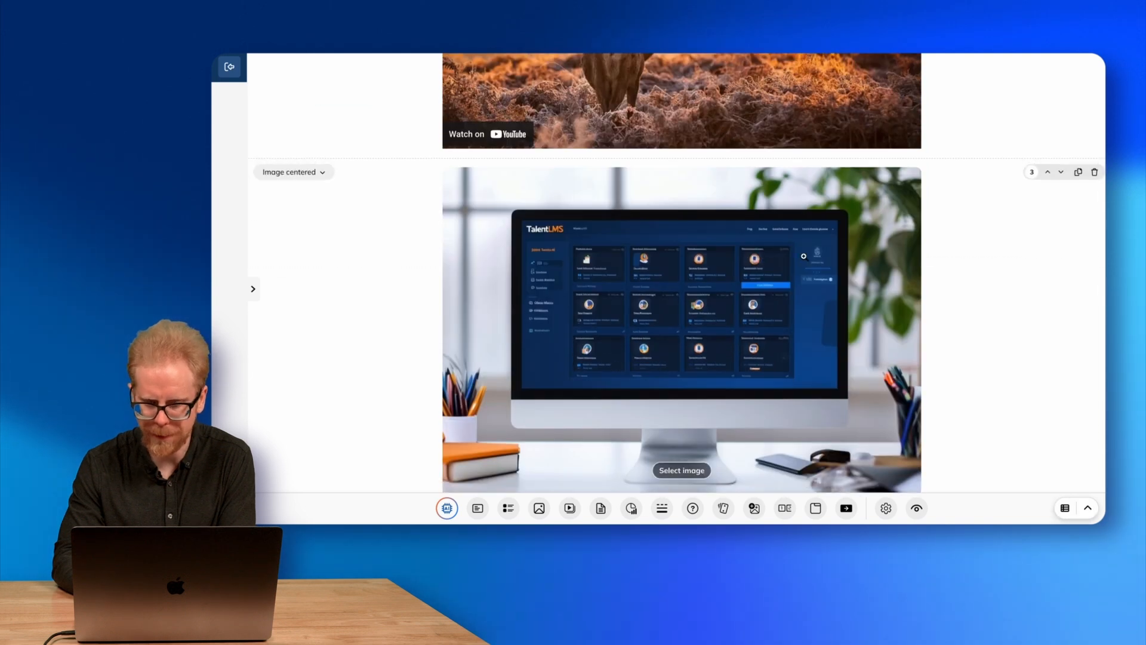
scroll(803, 255, "down", 1)
left_click(1095, 140)
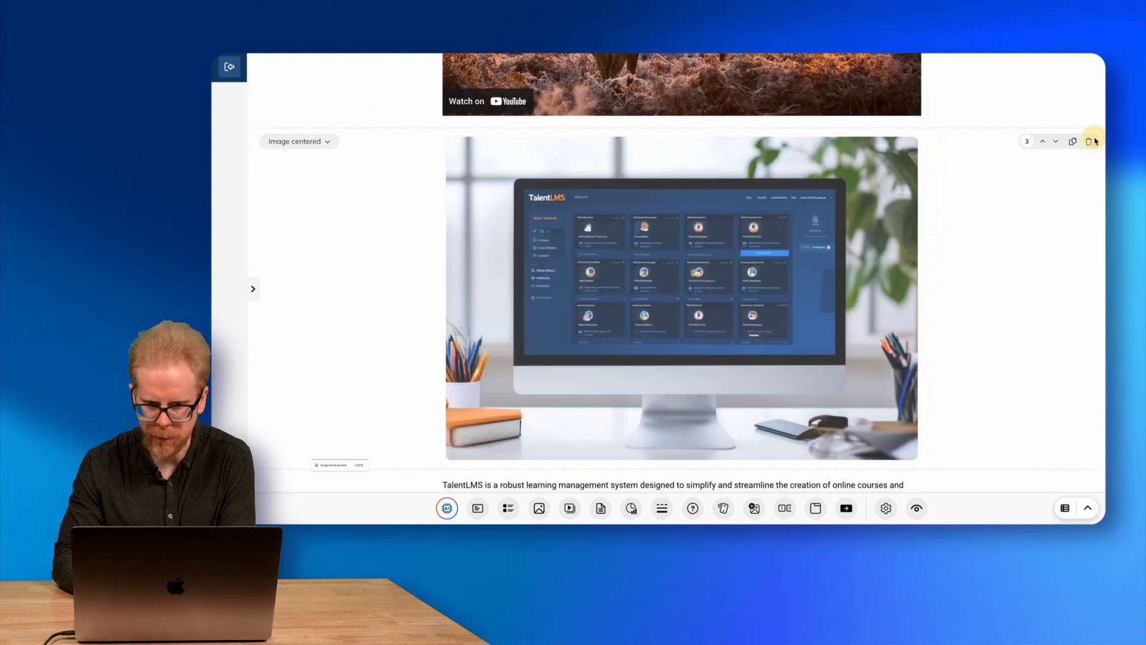
scroll(722, 189, "up", 4)
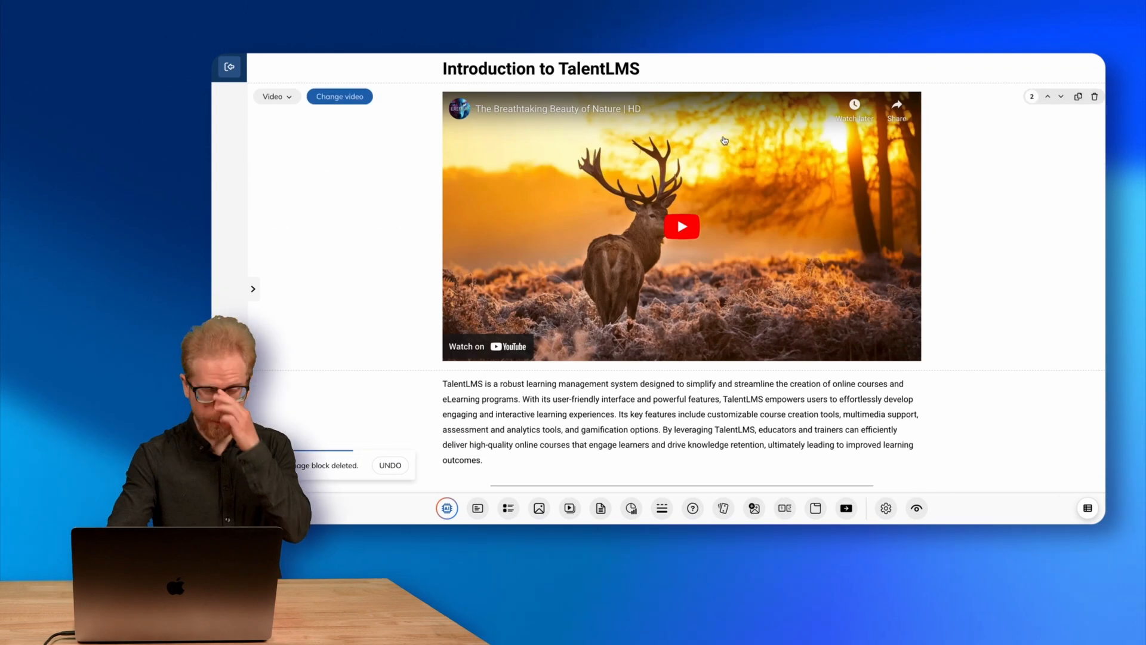
- Look over the YouTube, Vimeo and My Library sources available for changing the video, leaving the current video in place
left_click(353, 97)
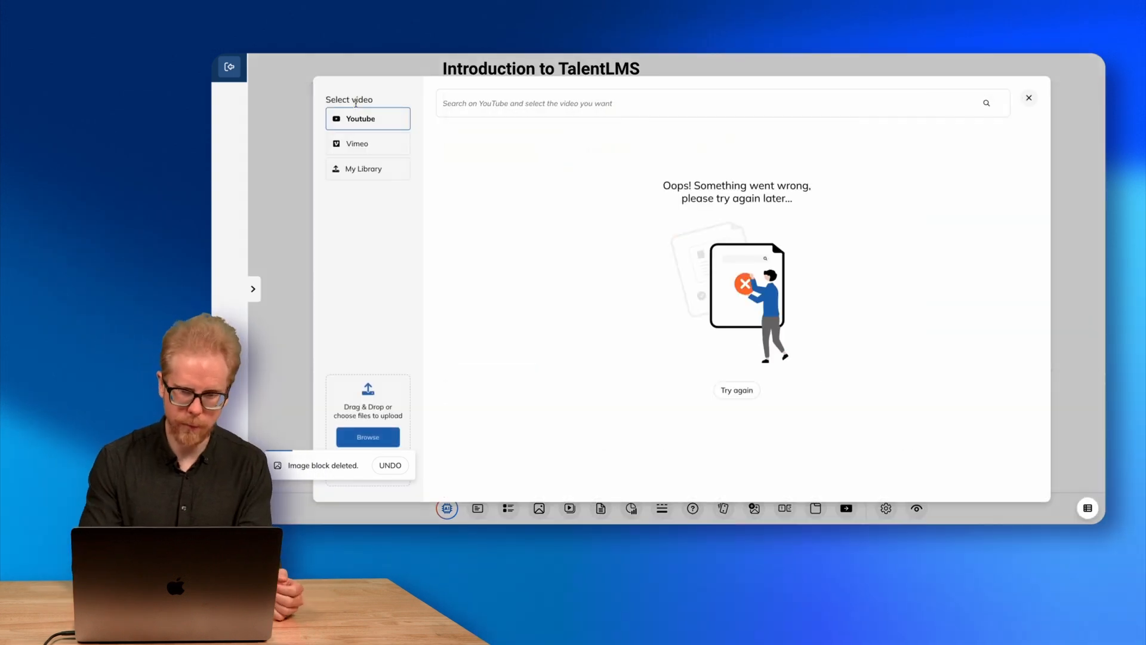
left_click(379, 149)
left_click(371, 170)
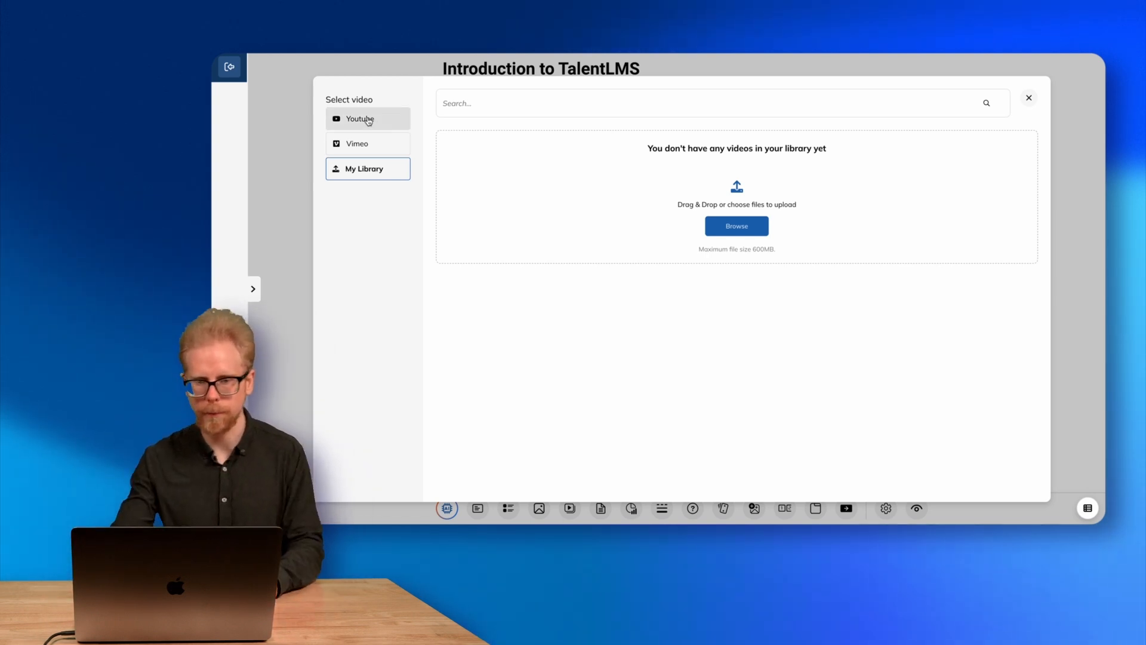
left_click(370, 66)
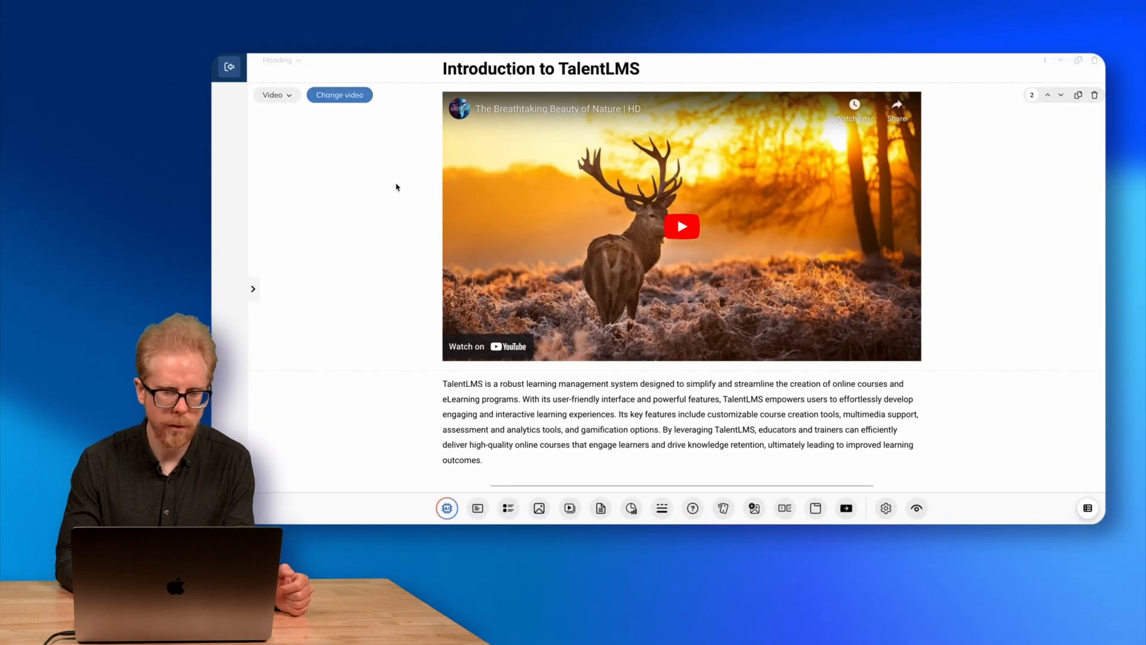
left_click(339, 96)
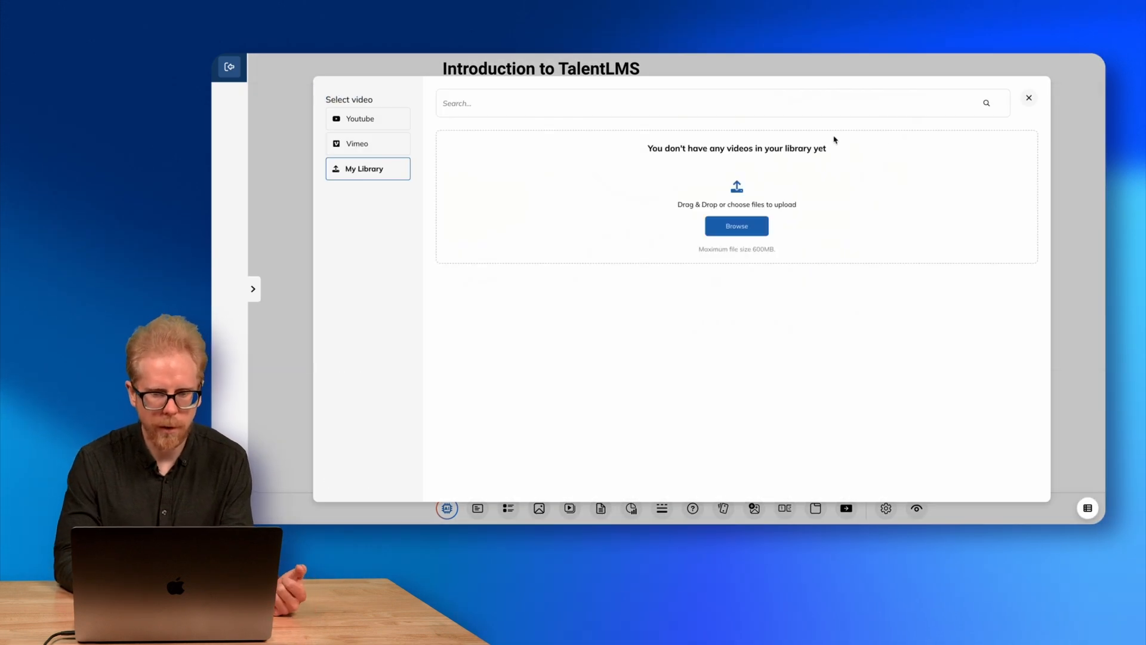
left_click(1028, 97)
- Add a chart block with the default bar chart at the end of the page
scroll(636, 216, "down", 5)
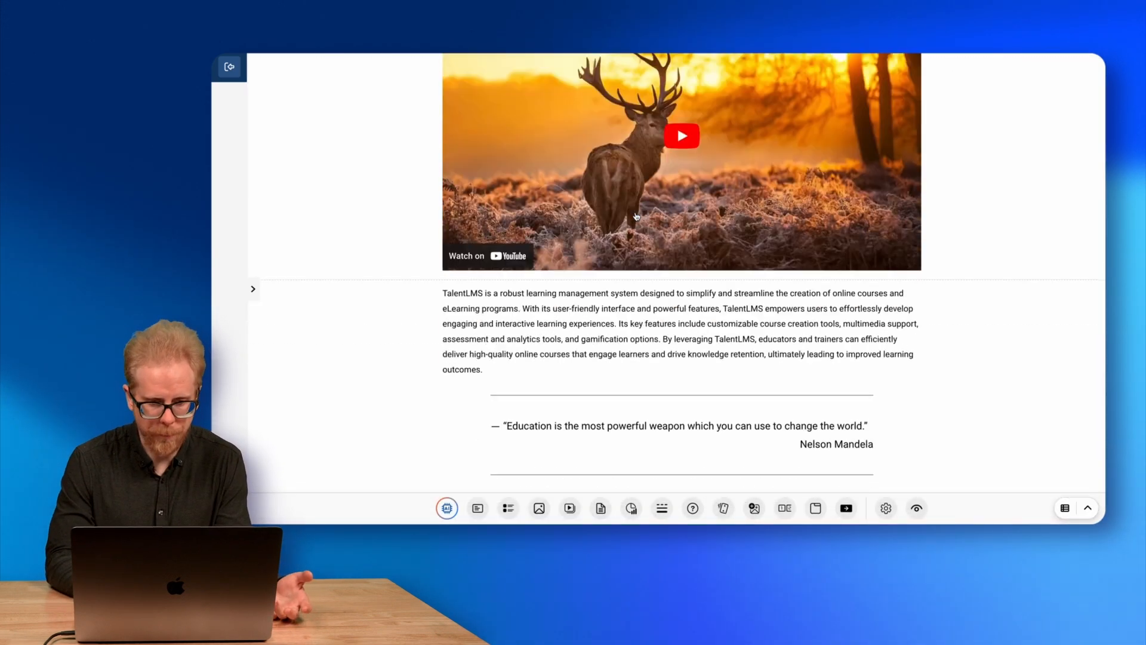
scroll(555, 257, "down", 2)
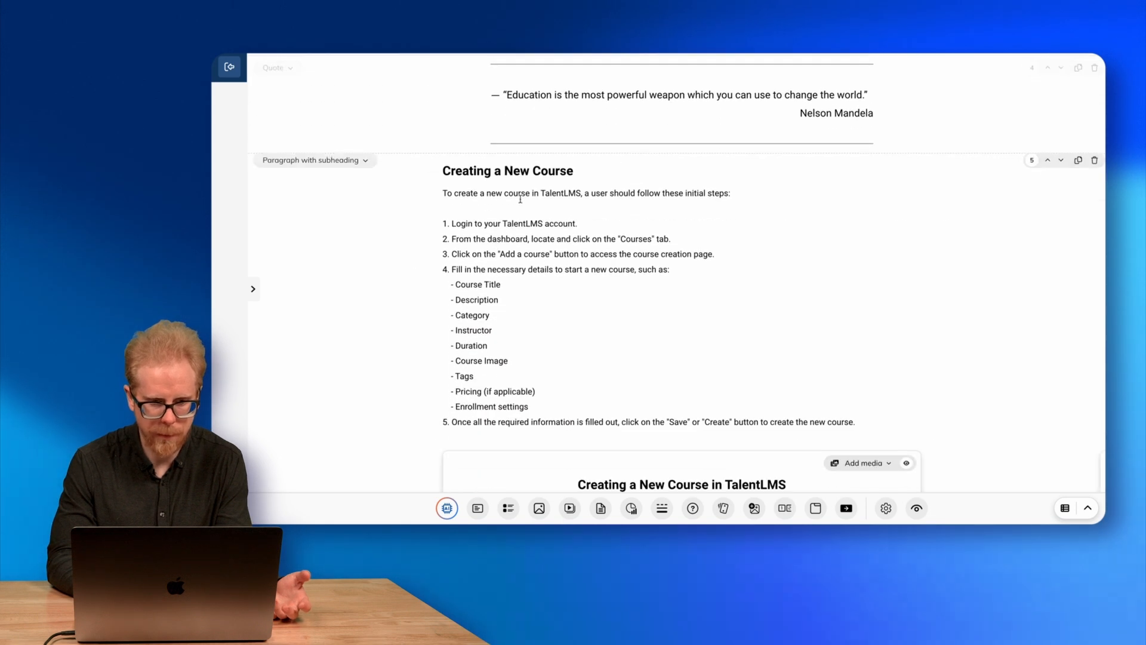
scroll(567, 388, "down", 4)
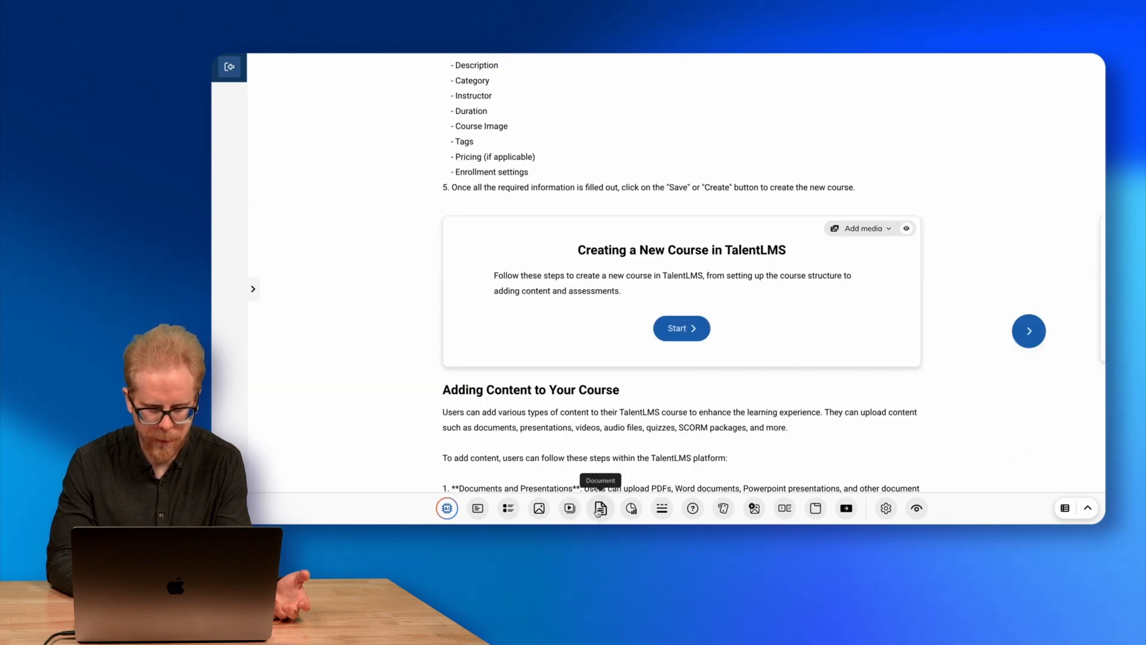
left_click(635, 512)
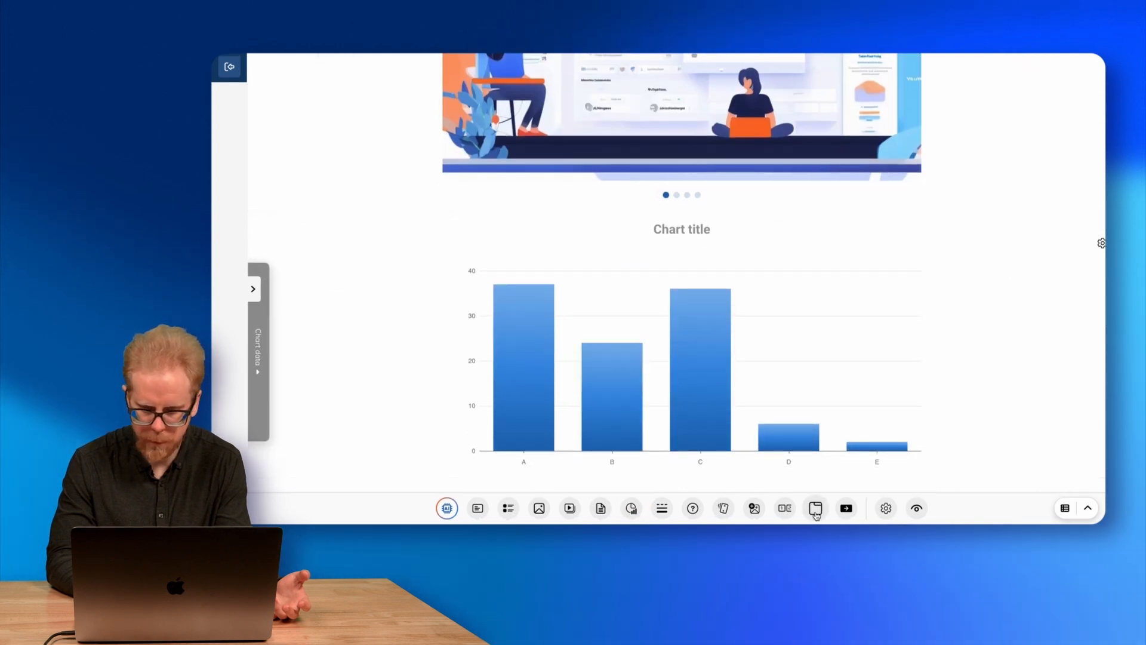
- Add a new section with a Continue button and move it to position 3, directly below the video
left_click(848, 509)
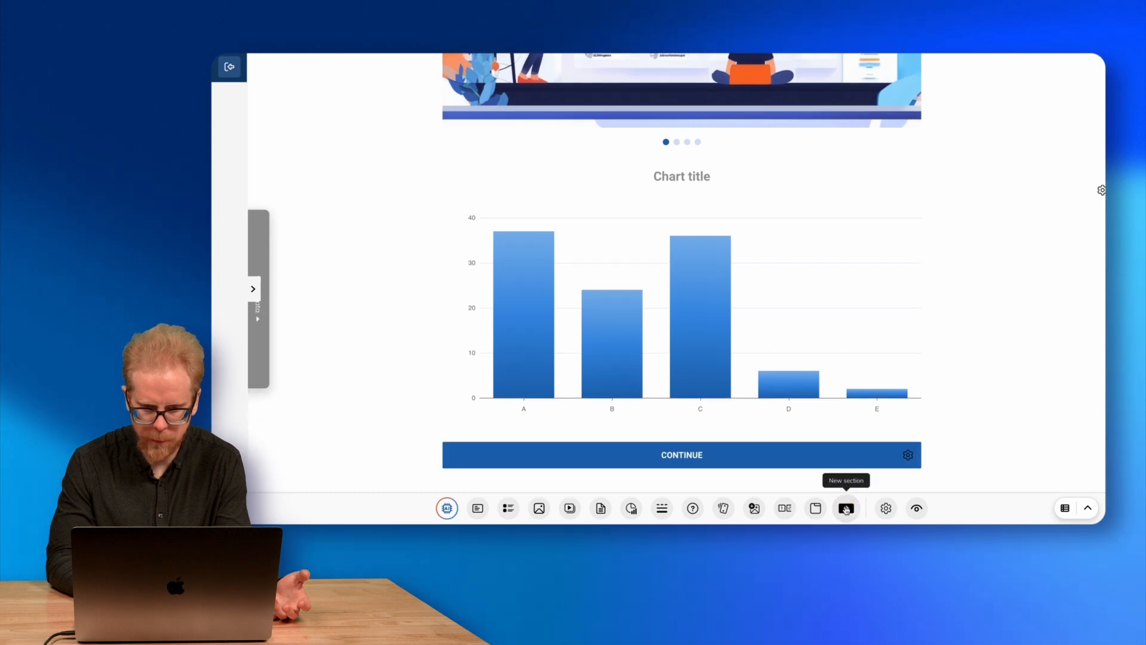
scroll(689, 457, "up", 10)
scroll(688, 452, "up", 12)
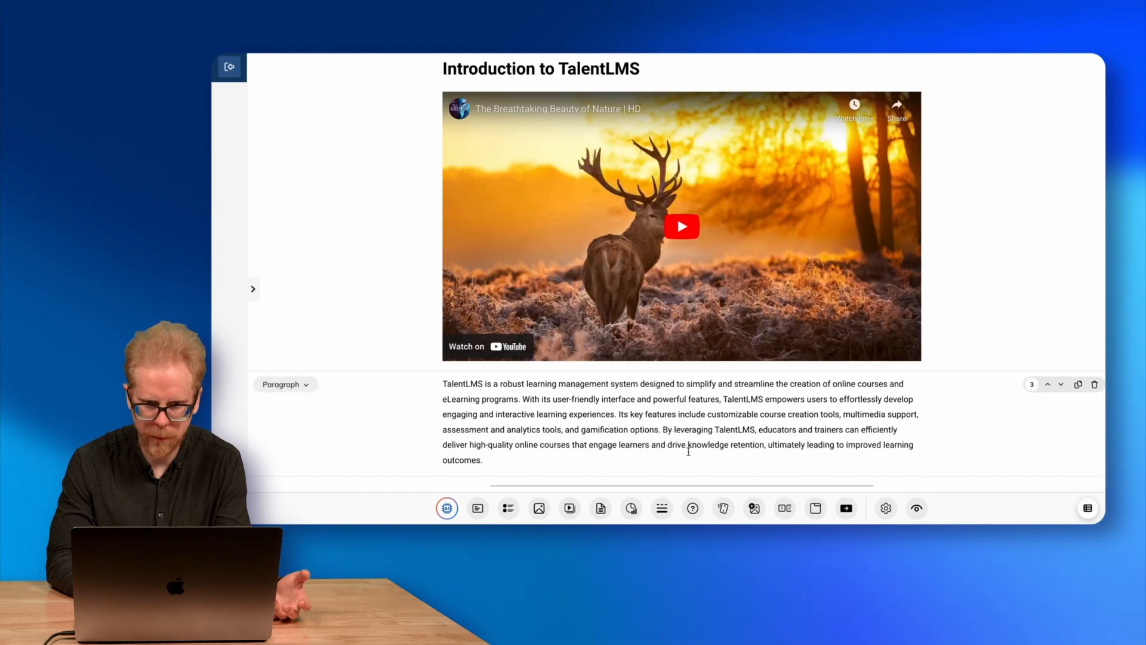
scroll(724, 378, "down", 2)
scroll(676, 221, "up", 2)
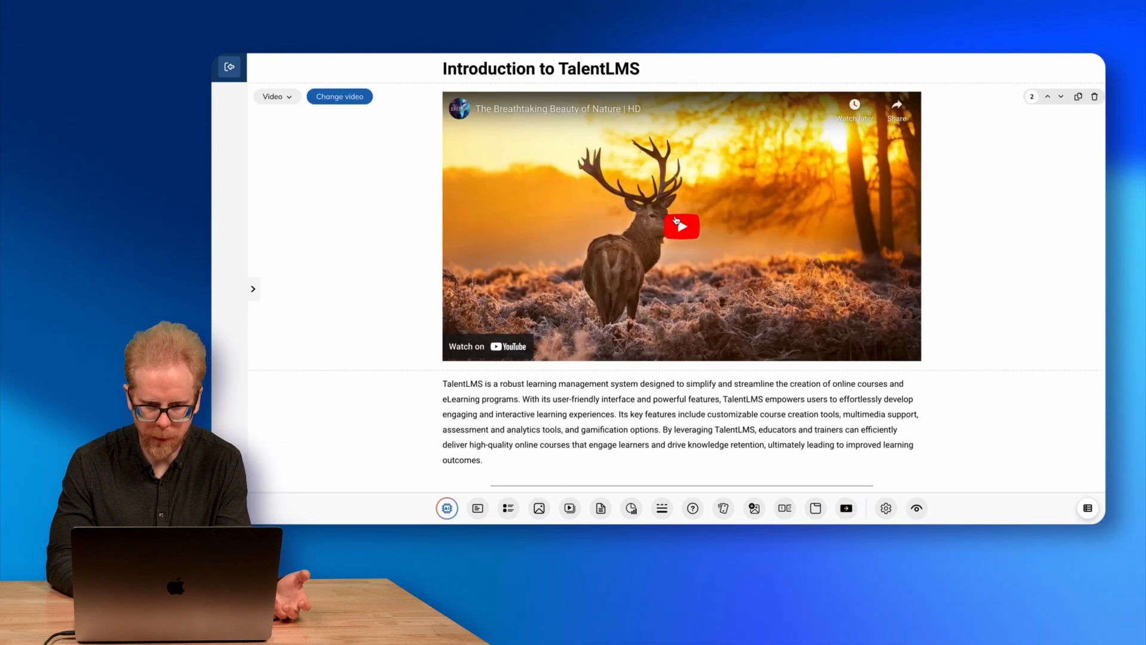
scroll(677, 216, "down", 20)
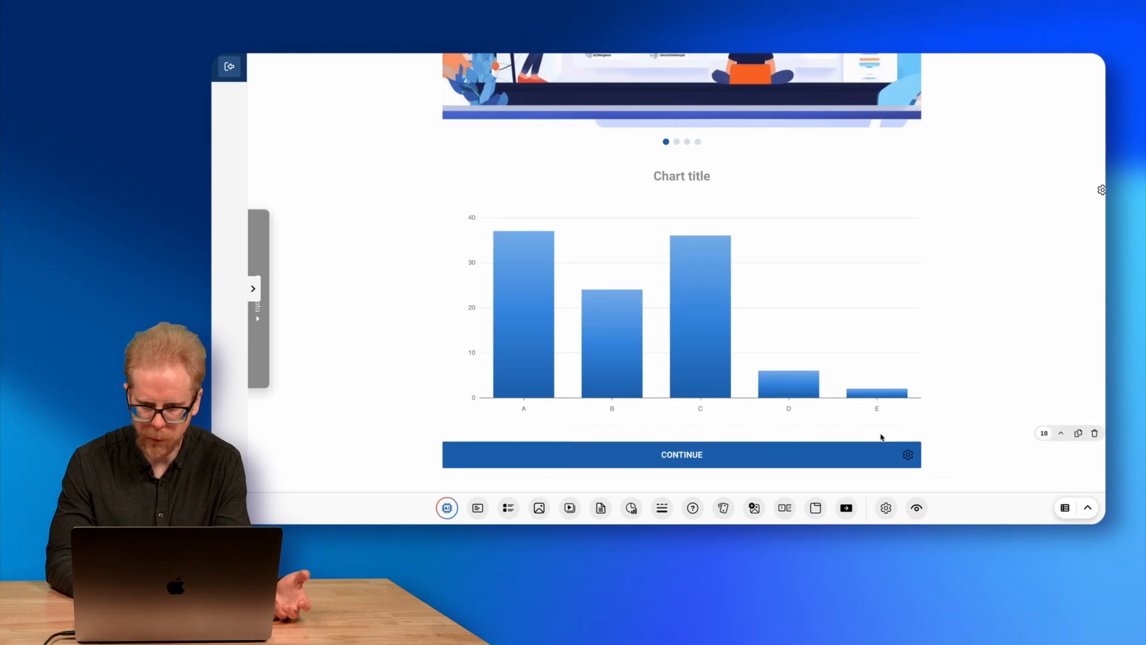
left_click(1045, 440)
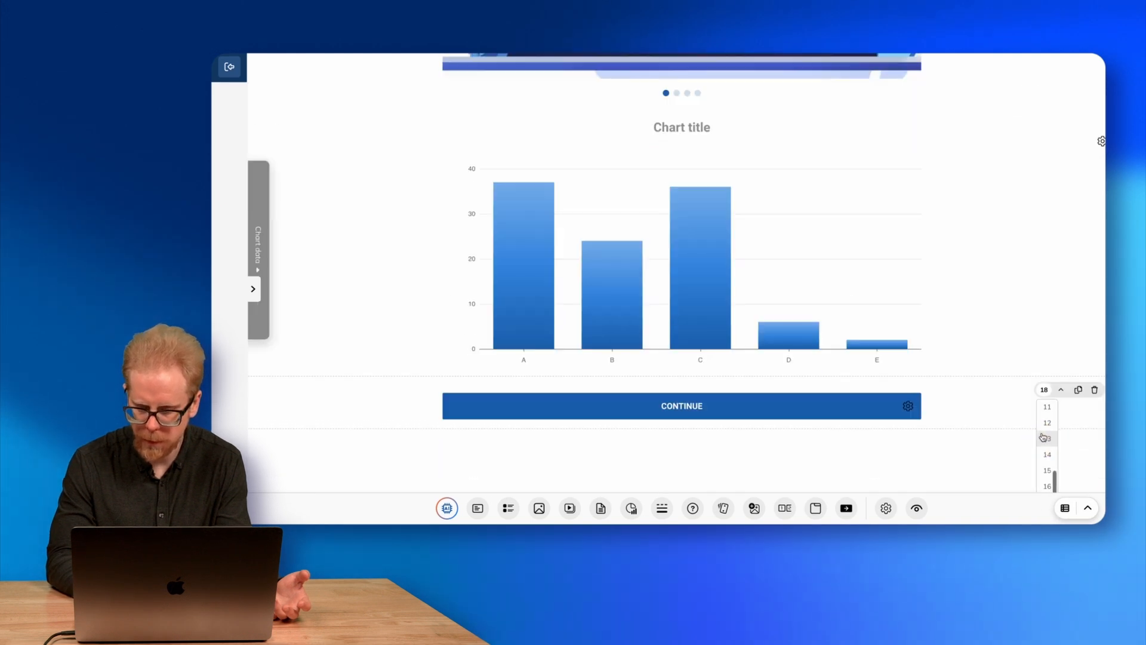
left_click(1047, 441)
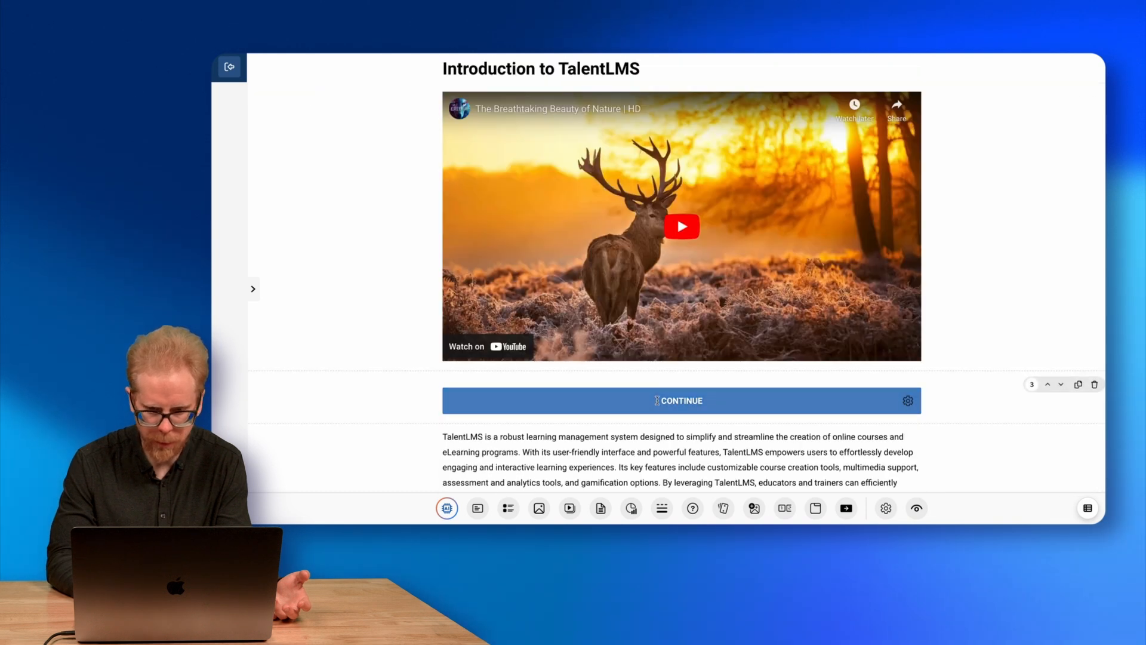
left_click(430, 399)
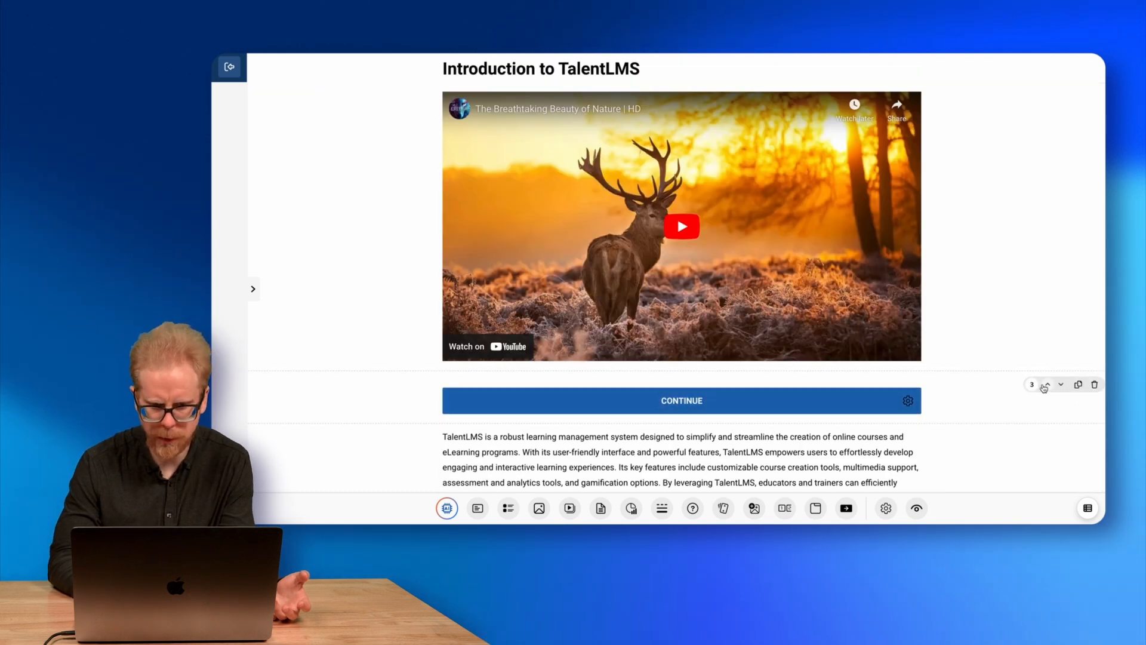
- Set the Continue button below the video to unlock when "Block directly above is completed"
left_click(905, 402)
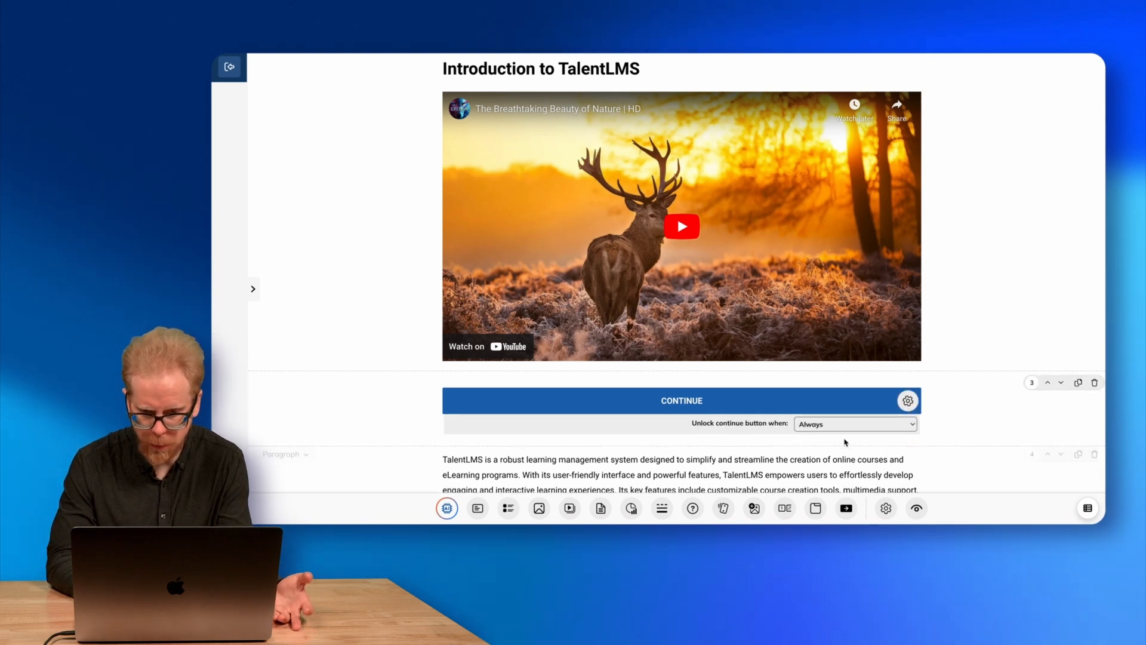
left_click(838, 425)
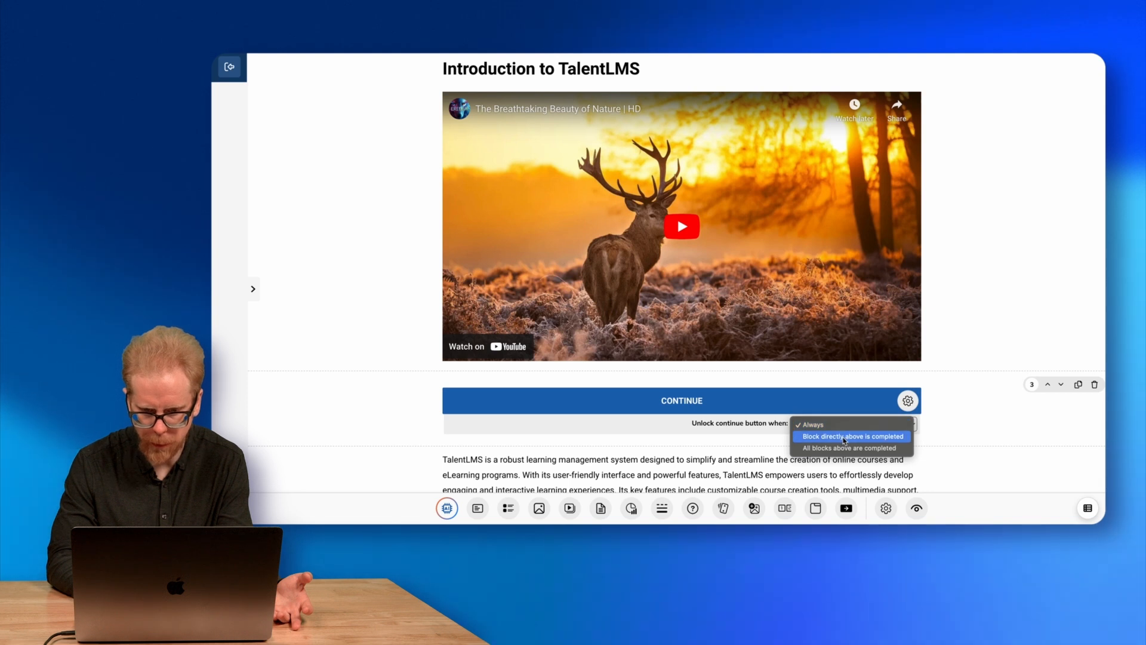
left_click(844, 437)
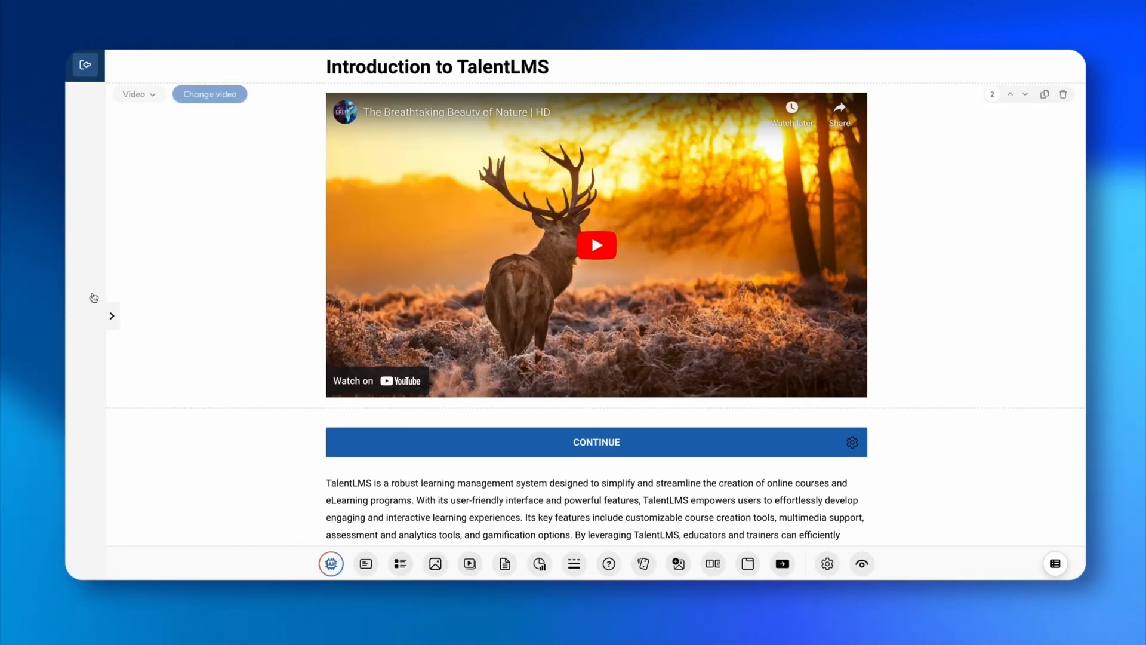
- Rename the TalentCraft unit in the course outline to "TalentCraft unit 1"
left_click(114, 318)
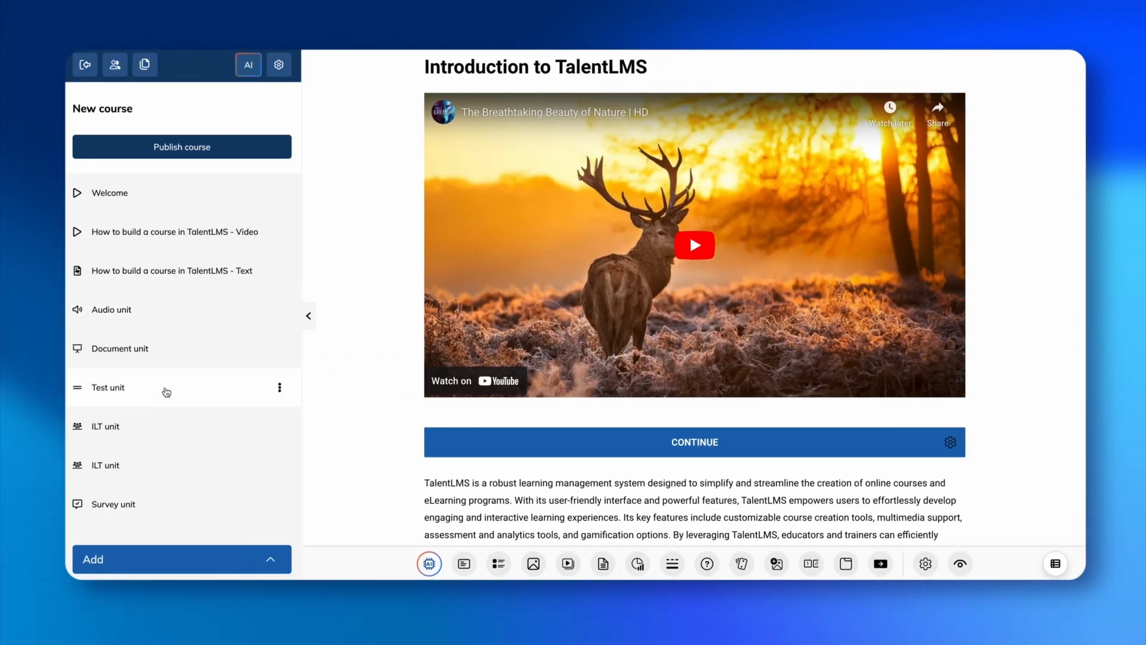
scroll(154, 510, "down", 3)
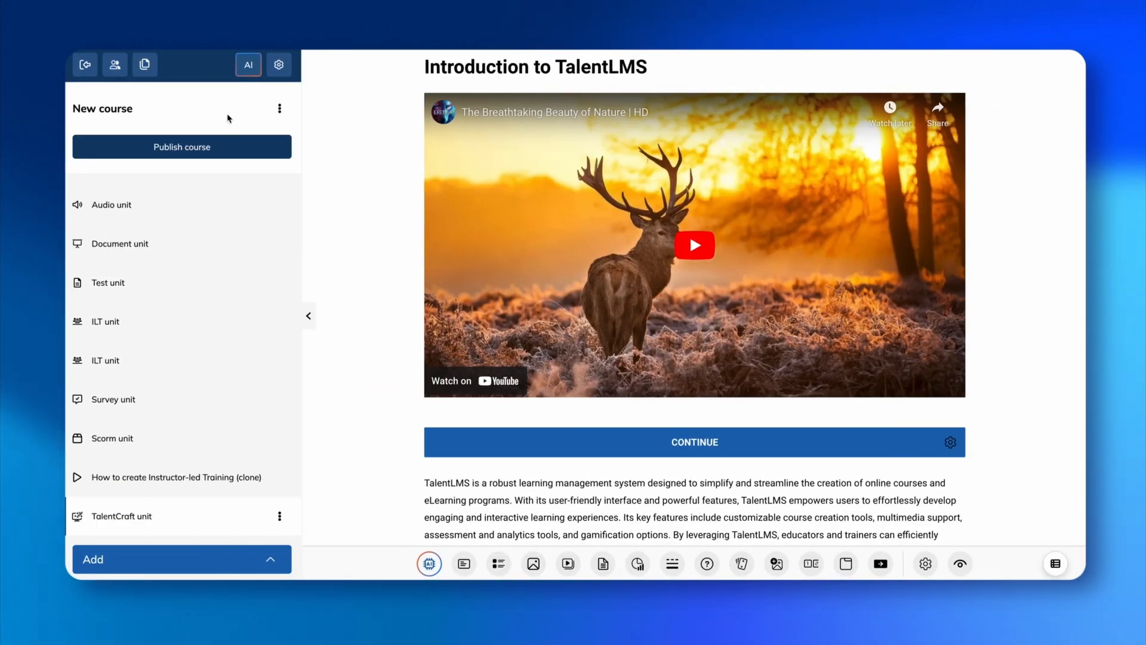
left_click(280, 517)
left_click(225, 448)
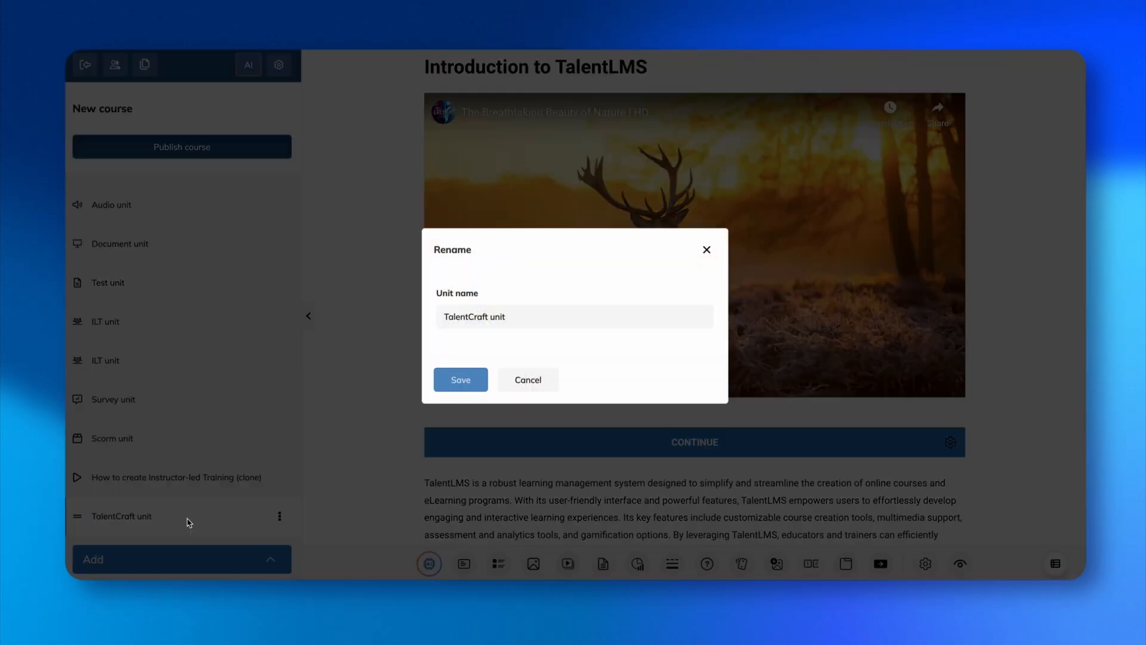
left_click(525, 316)
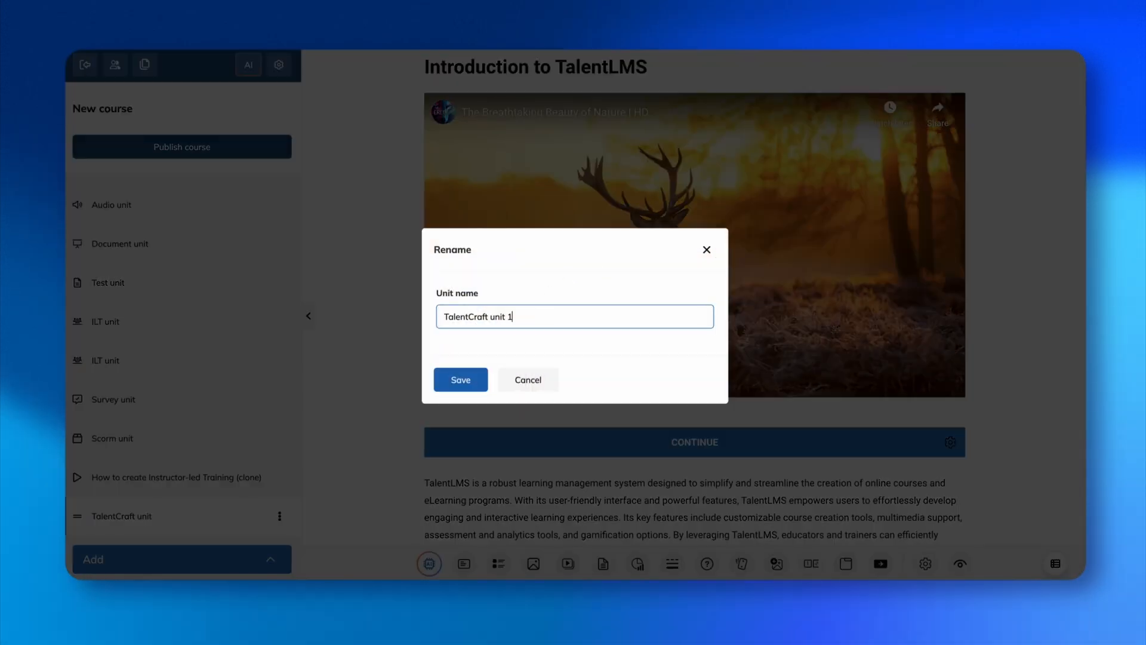
left_click(472, 380)
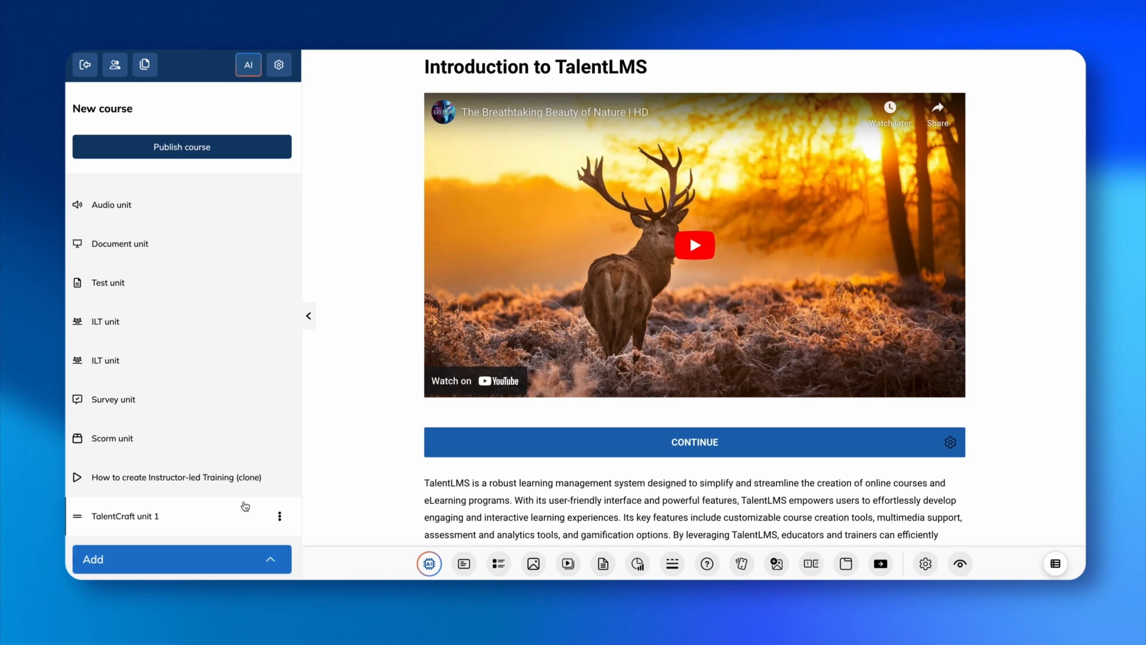
- Add another TalentCraft unit to the course and choose to build it by importing from a document
left_click(270, 560)
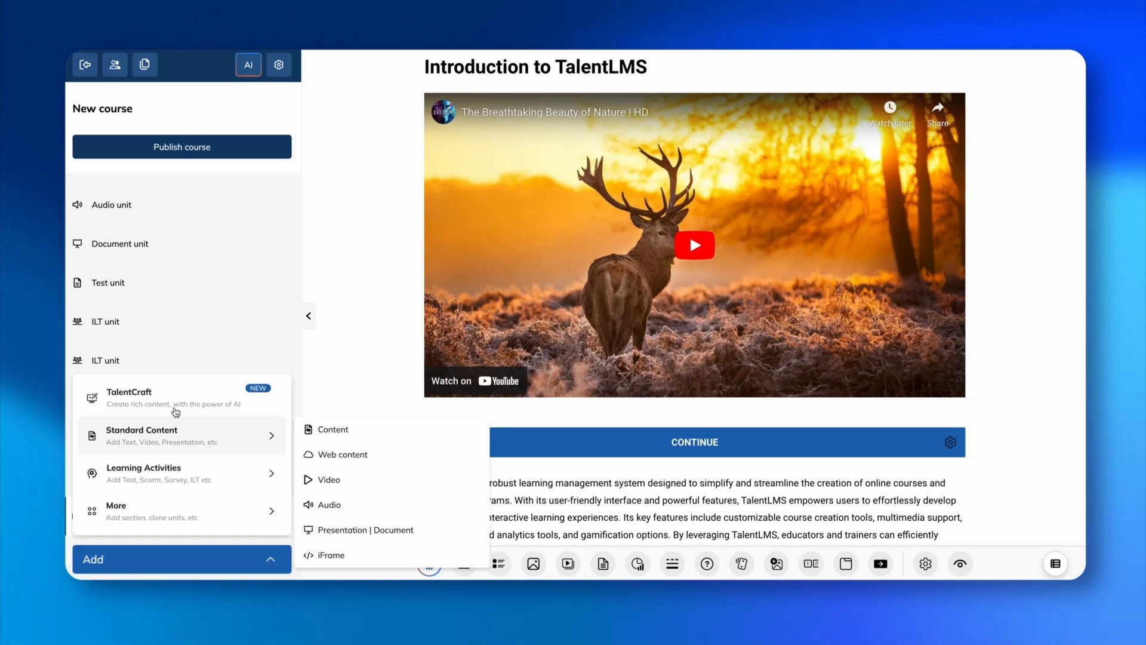
left_click(173, 397)
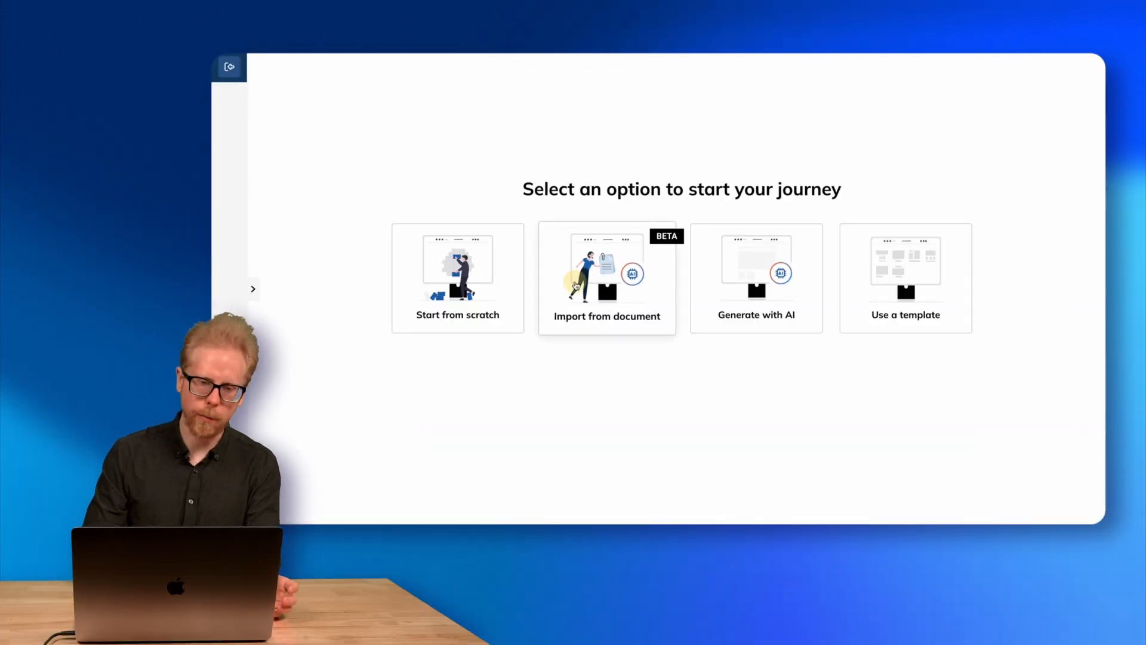
left_click(576, 285)
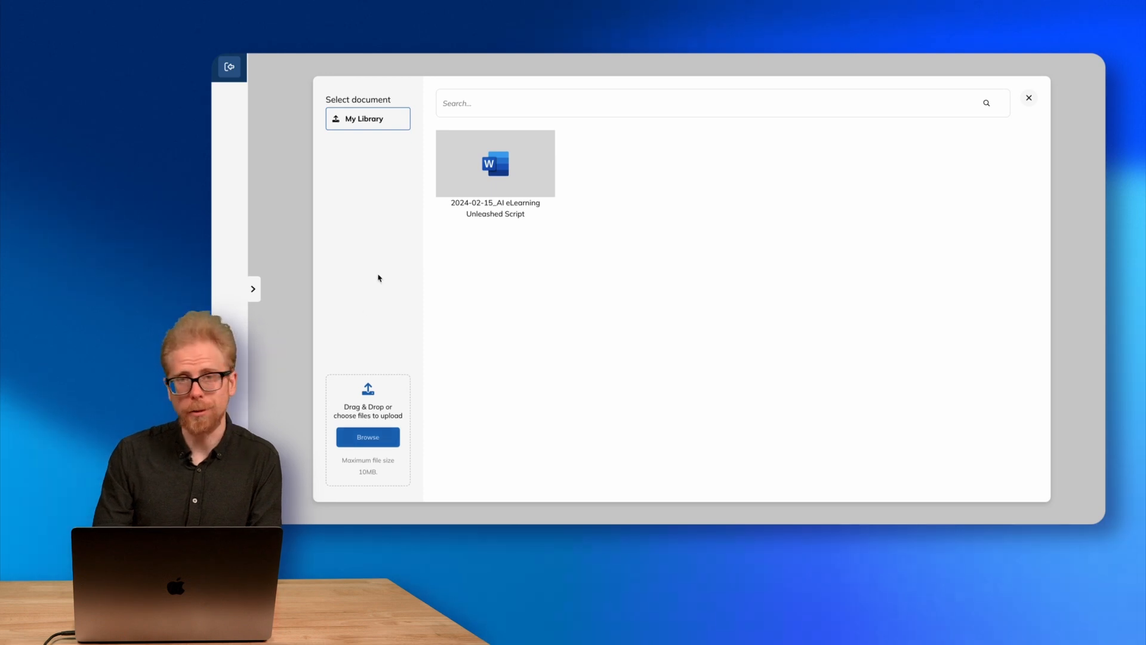
- Upload the Online Course Outline Demo document from the Data folder of the AI eLearning Unleashed project to the document library
left_click(376, 439)
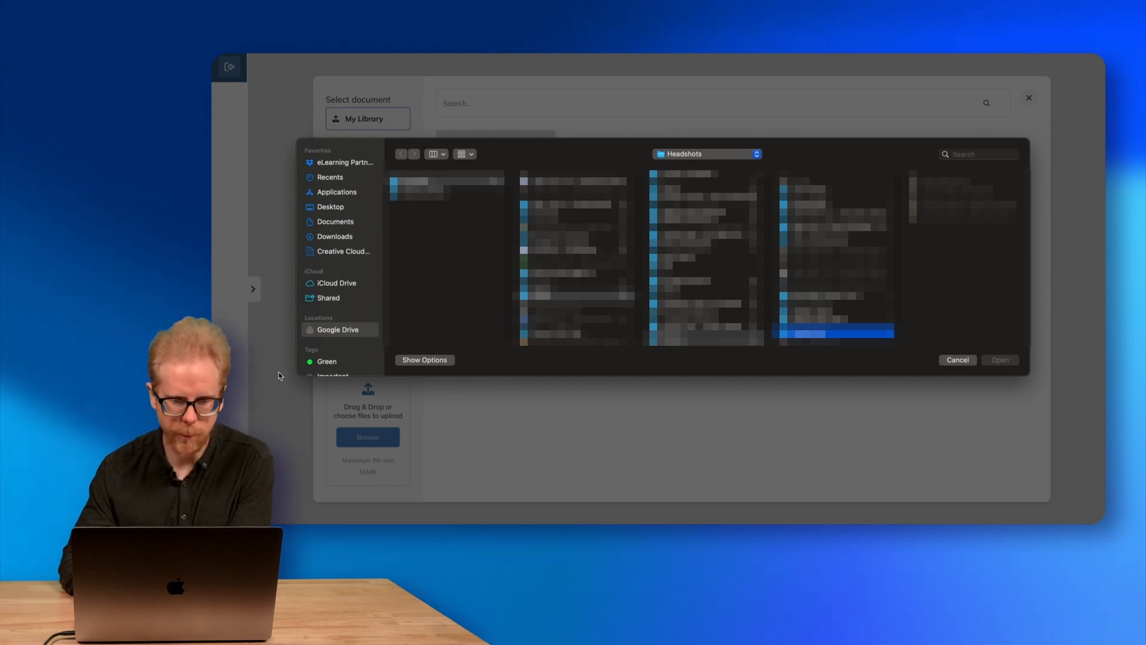
left_click(350, 163)
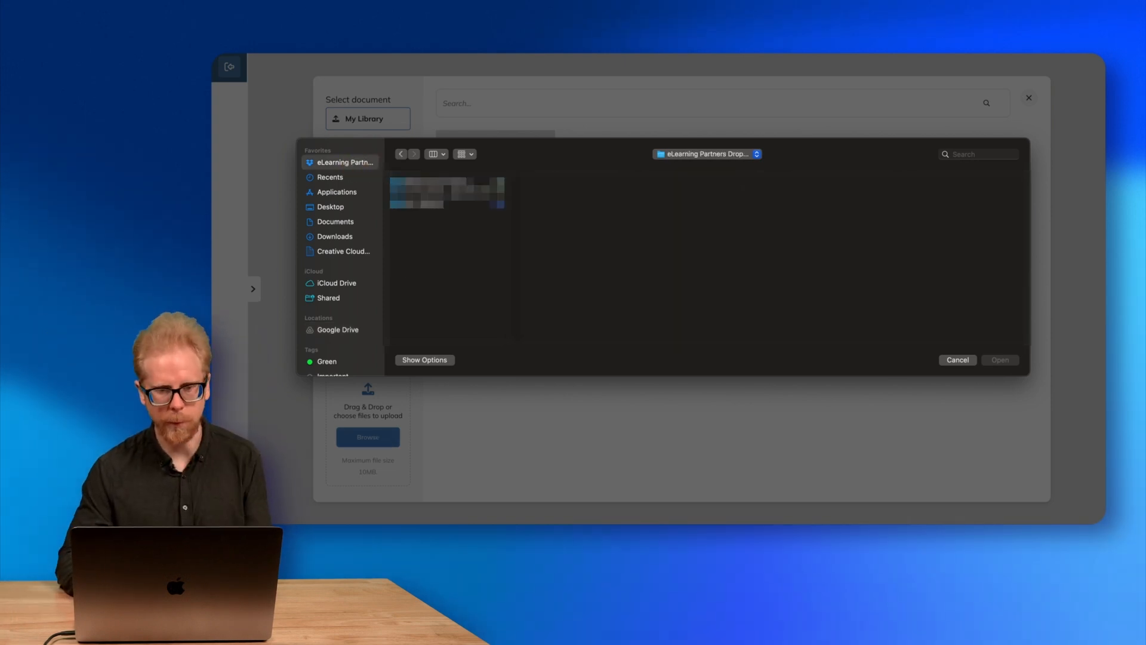
left_click(579, 180)
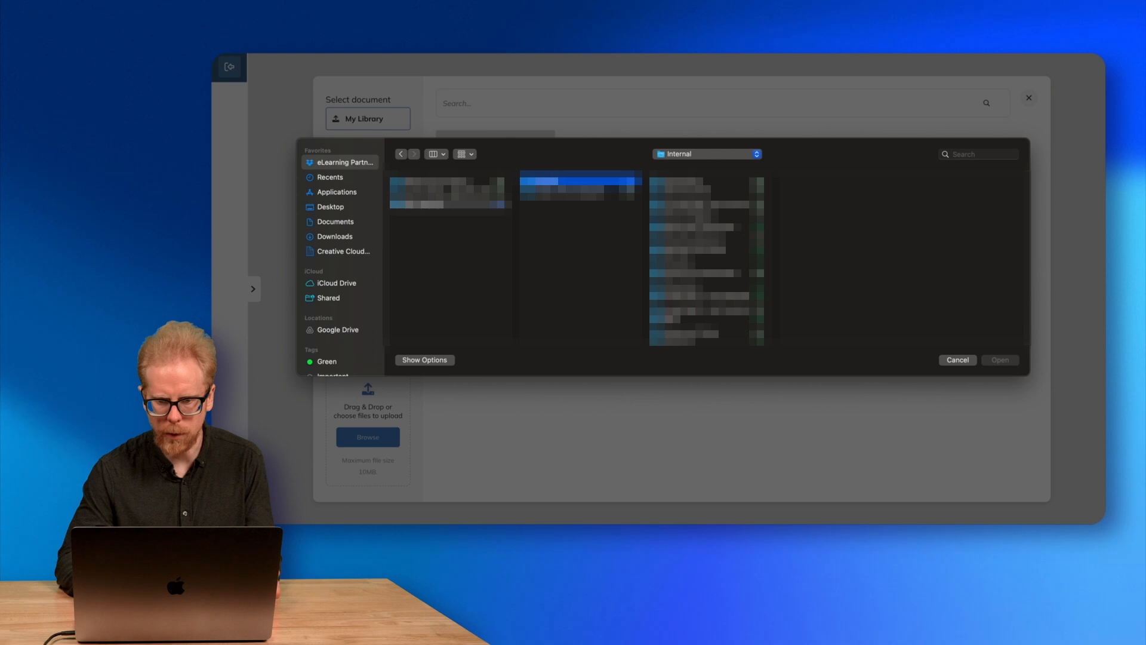
left_click(697, 204)
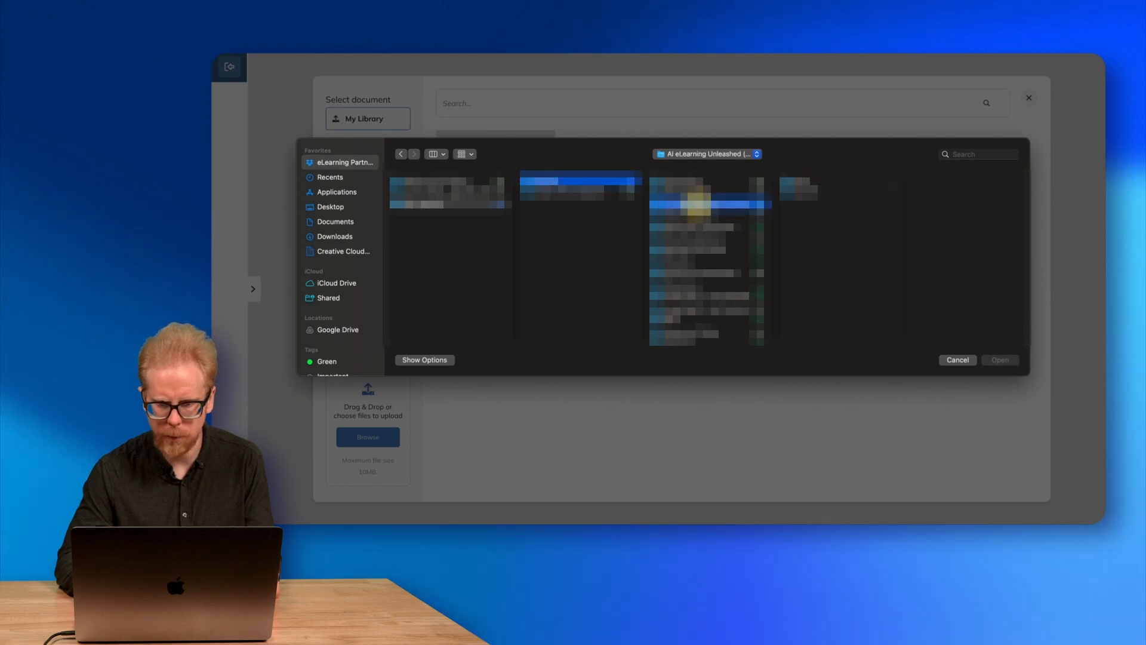
left_click(802, 182)
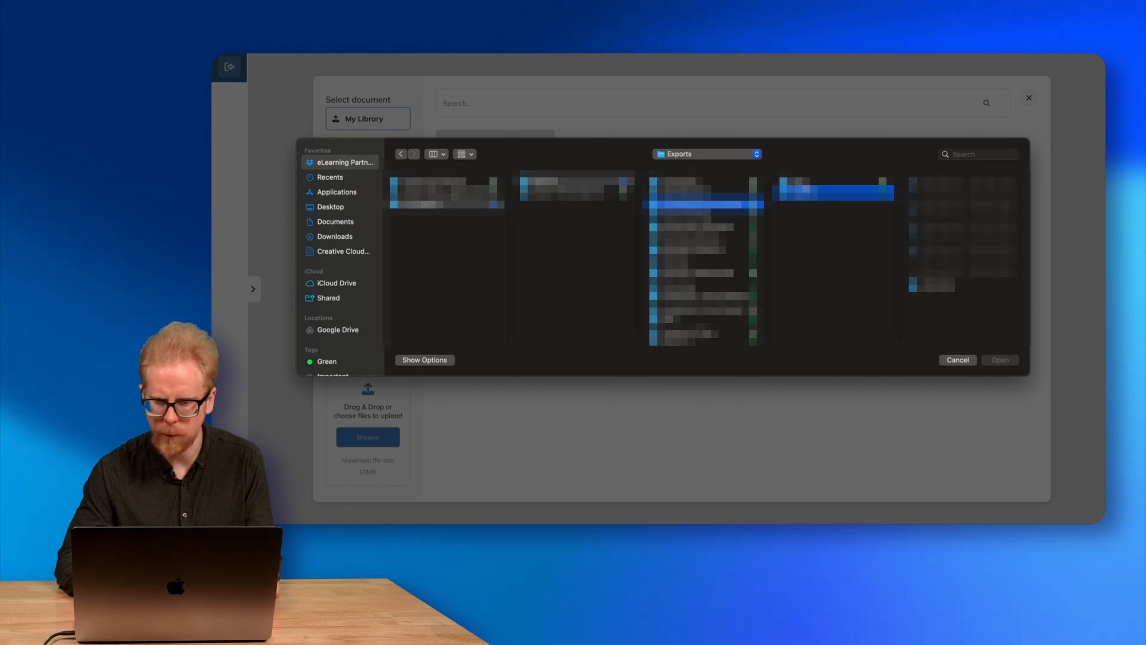
left_click(940, 204)
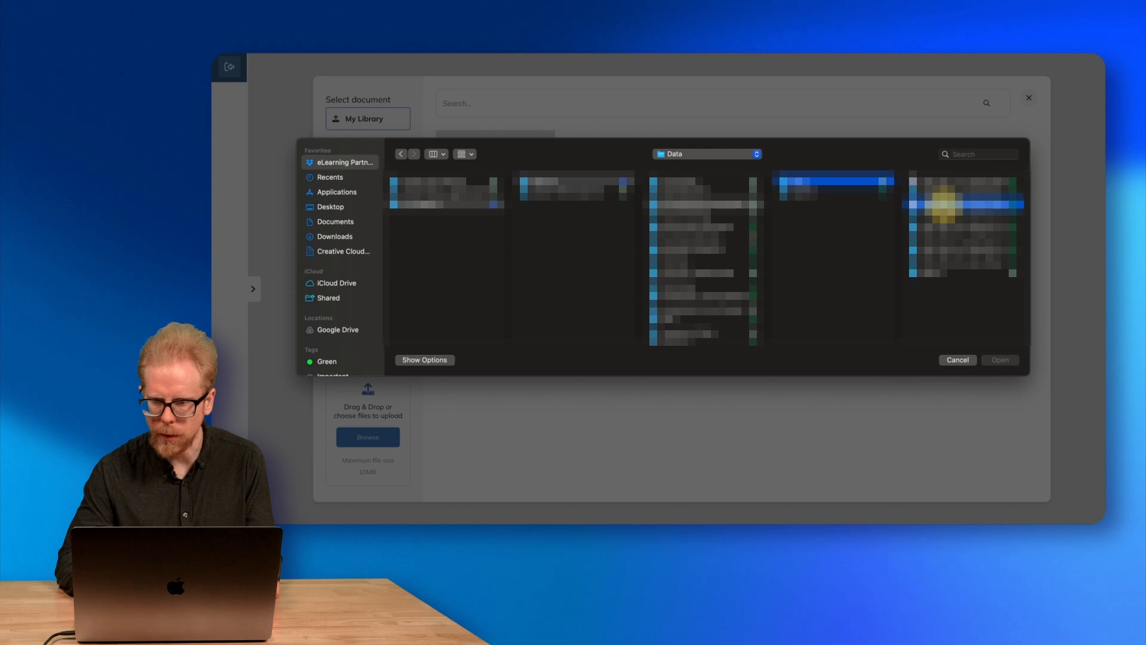
double_click(904, 196)
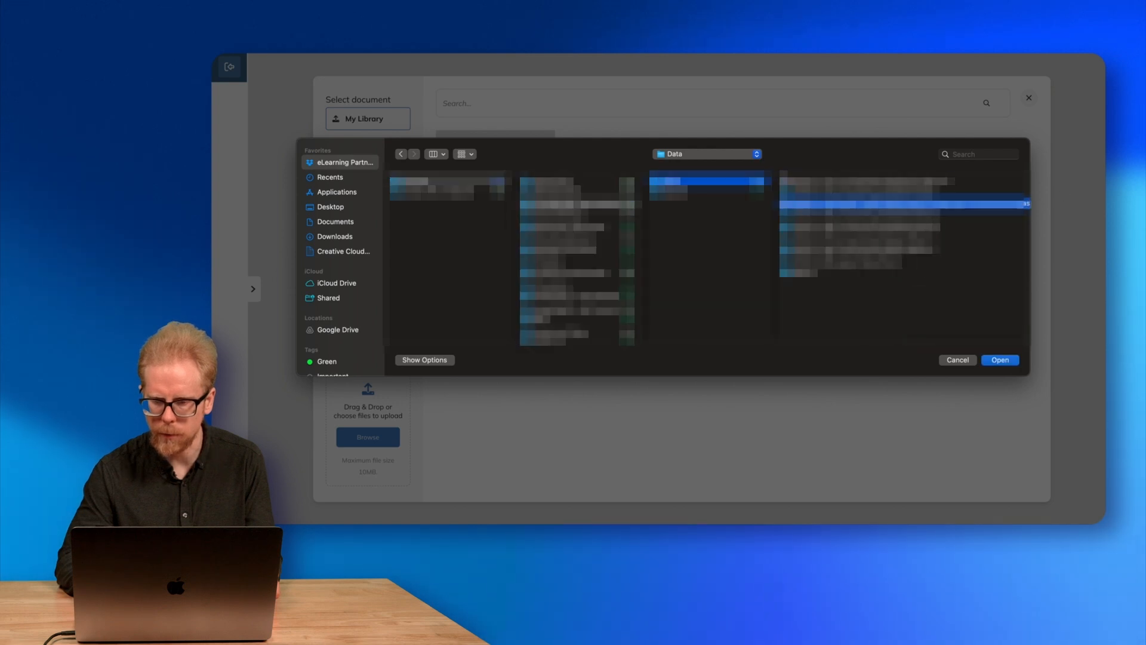
scroll(942, 209, "right", 3)
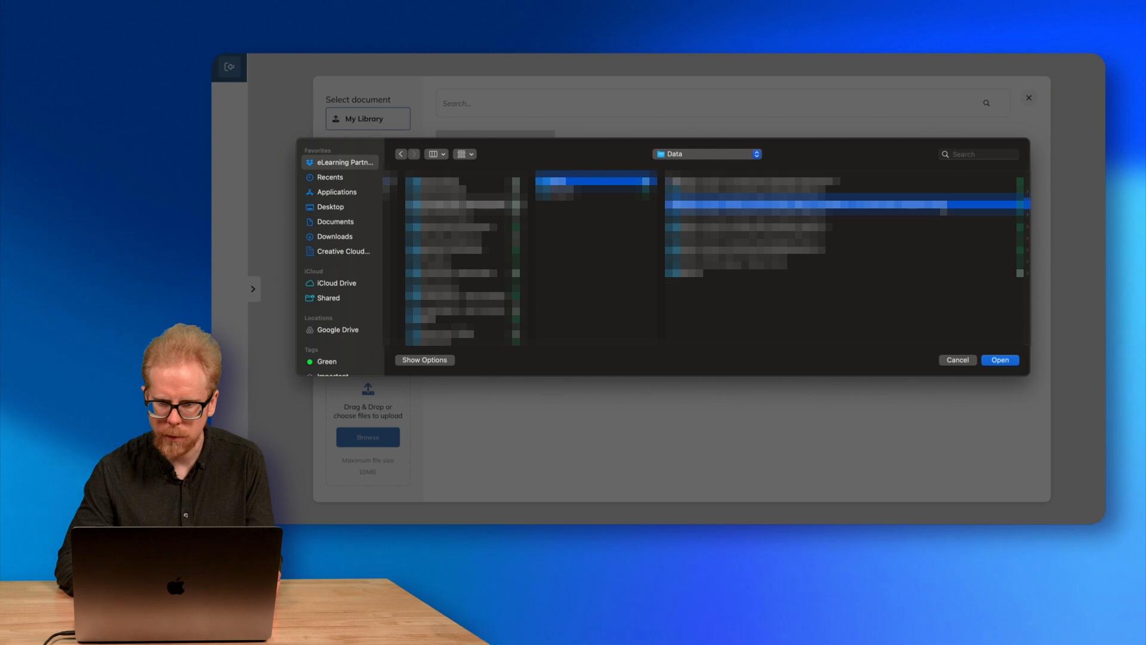
left_click(1001, 359)
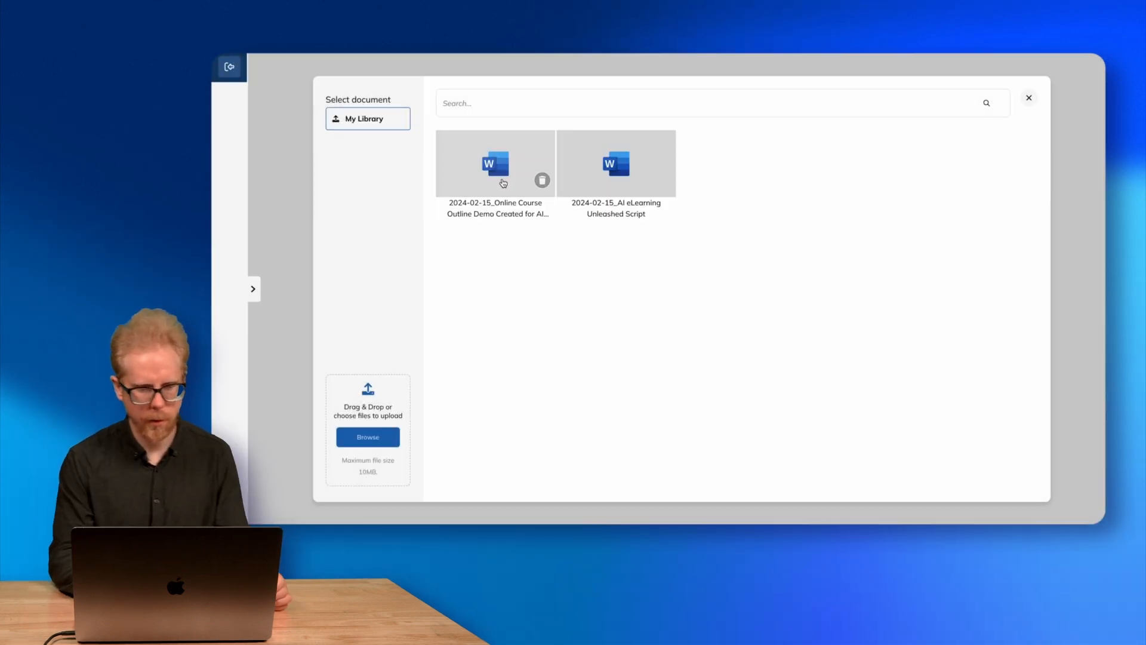
- Select the uploaded course outline document and start importing it at the Medium AI processing level
left_click(503, 182)
left_click(678, 268)
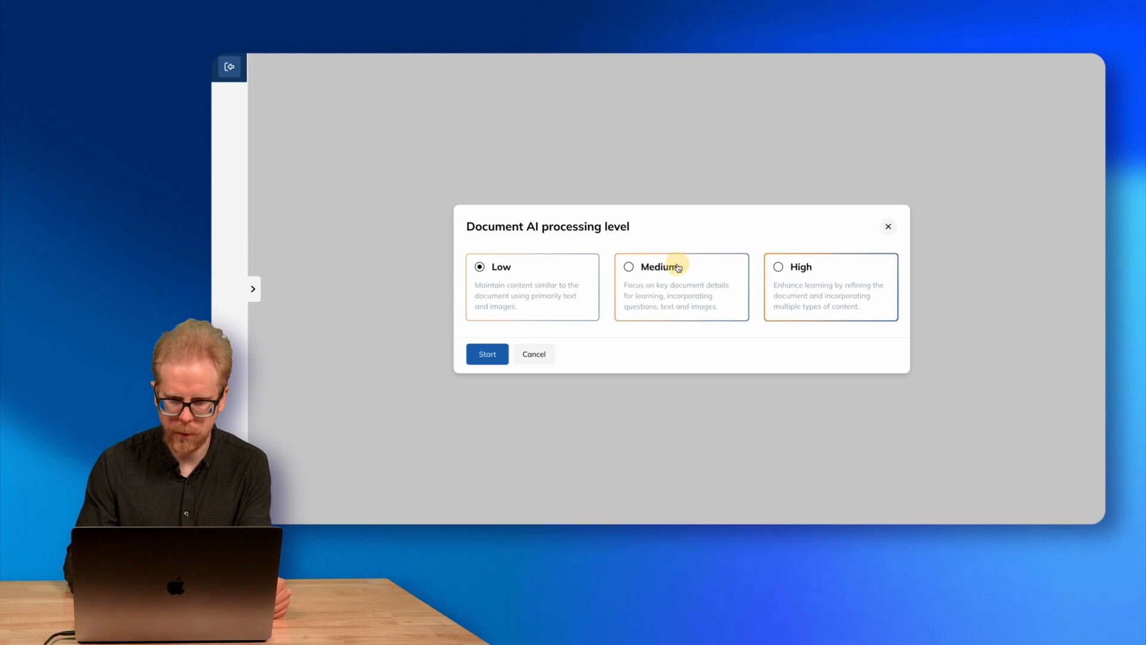
left_click(545, 275)
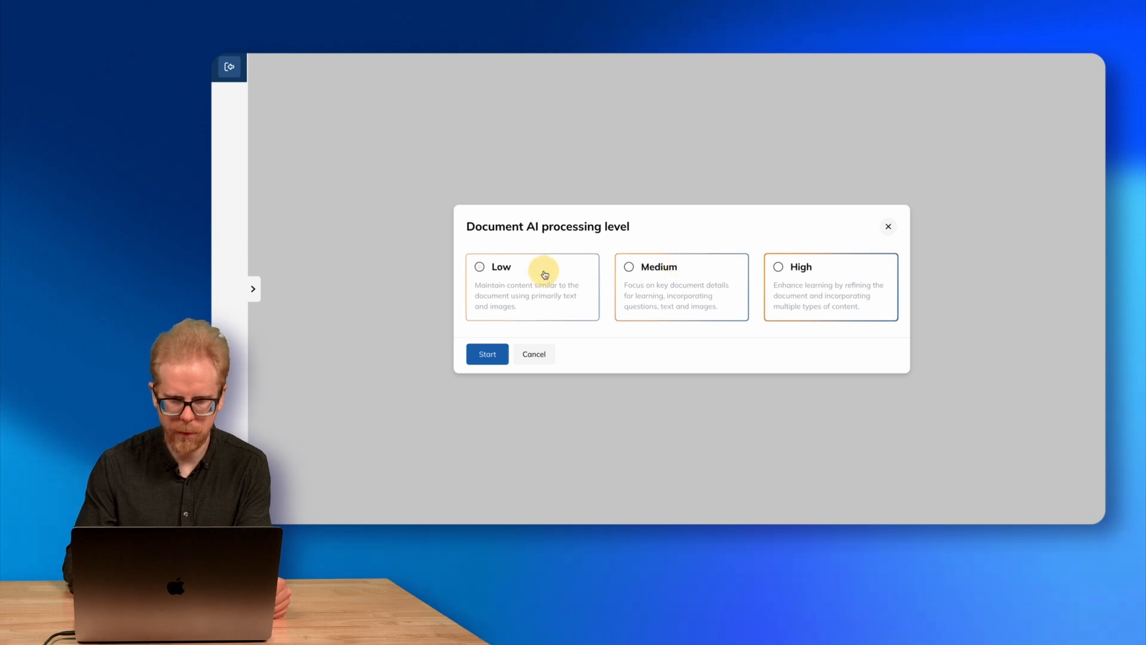
left_click(485, 355)
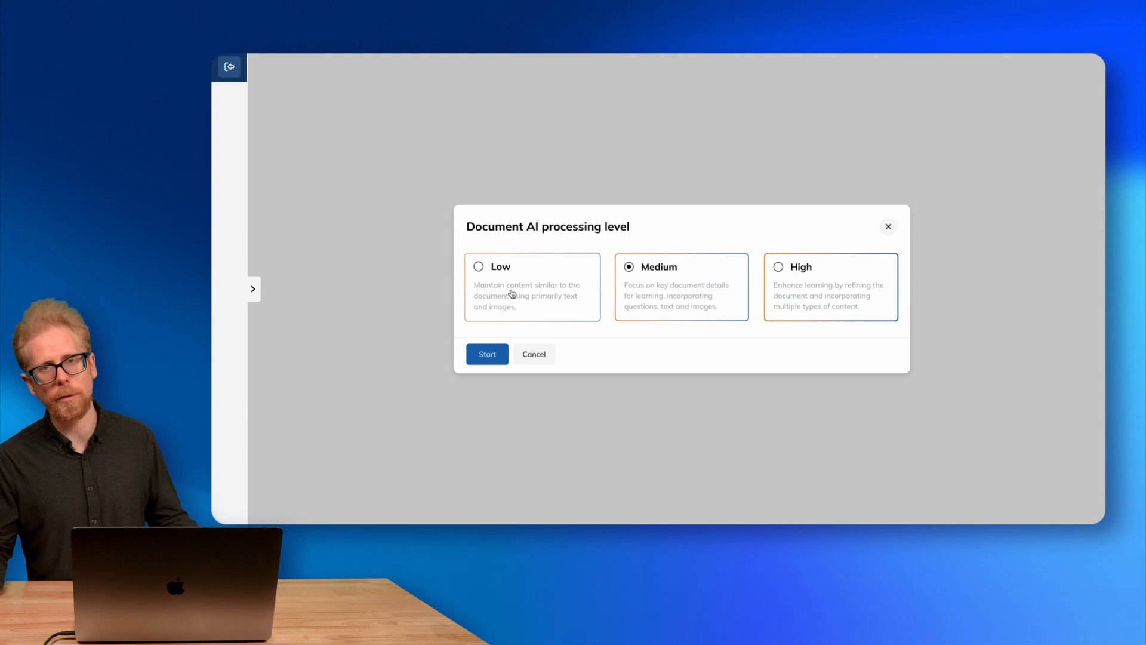
left_click(491, 355)
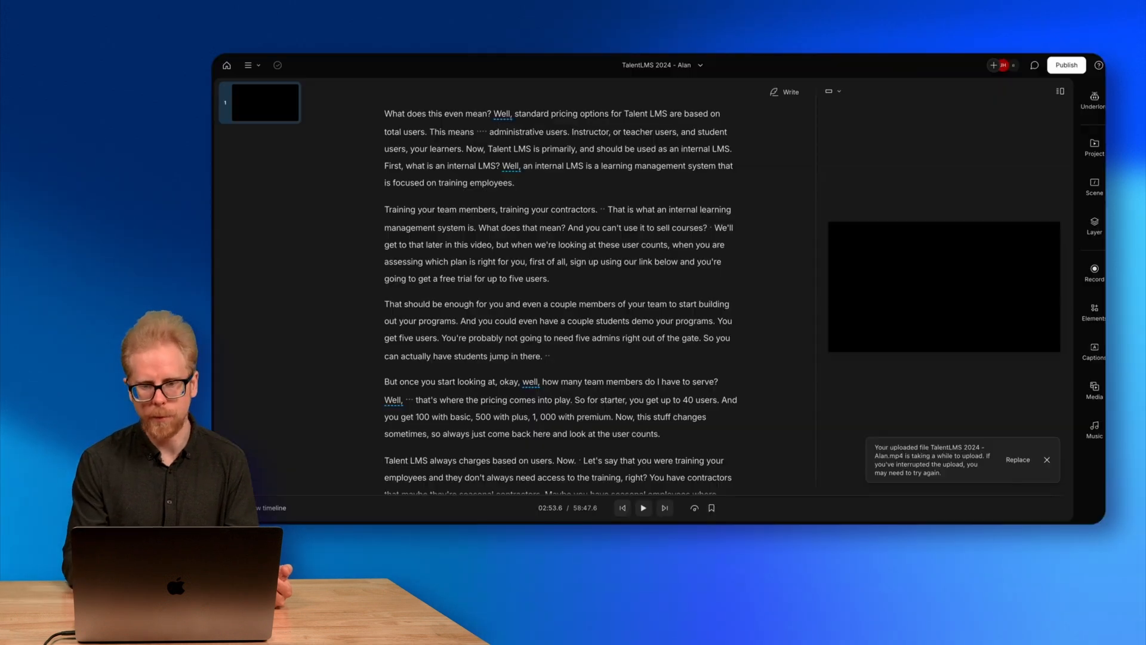
- Replace the introductory image on the generated page with a new video section at position 2, directly below the title
scroll(567, 212, "up", 10)
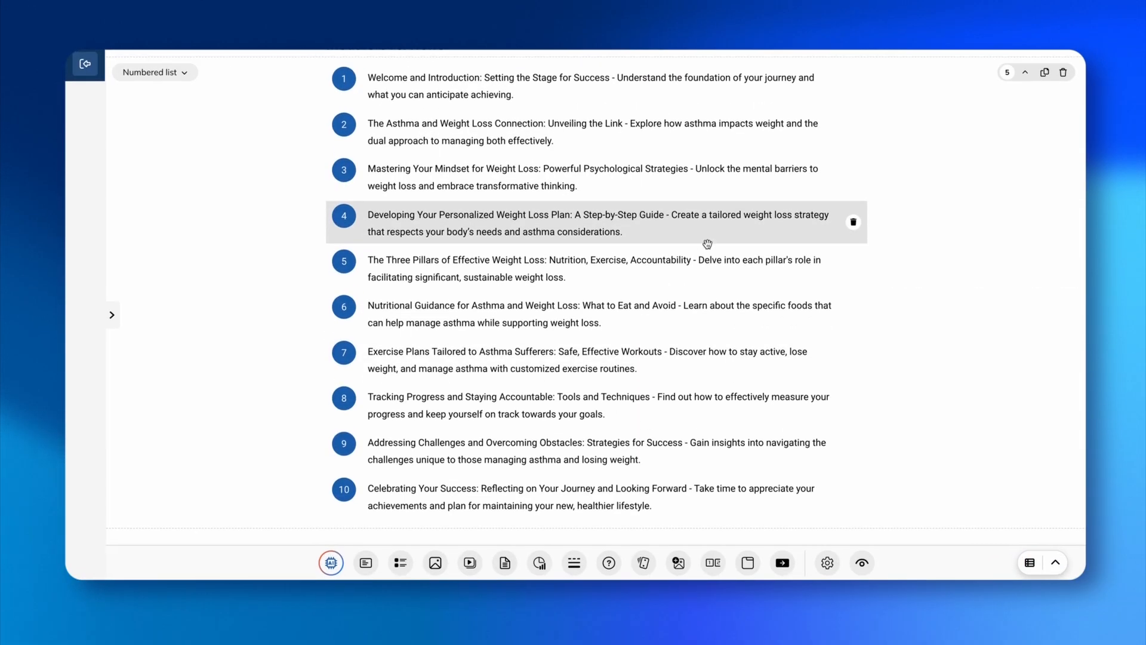
scroll(520, 220, "up", 10)
scroll(527, 179, "down", 10)
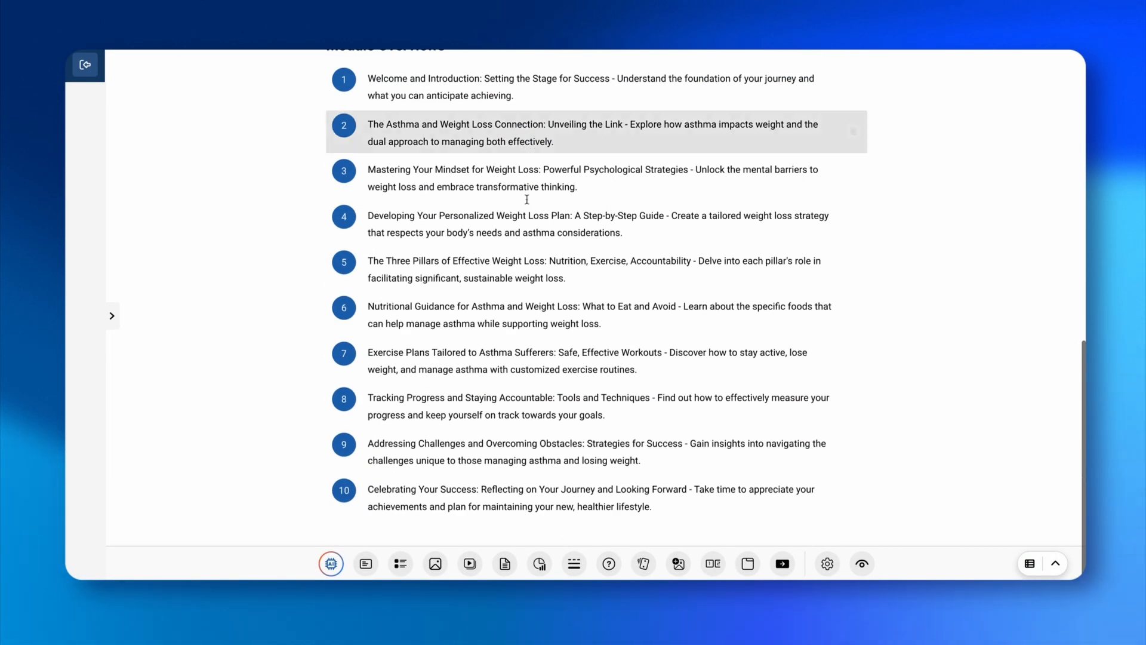
left_click(471, 572)
left_click(470, 570)
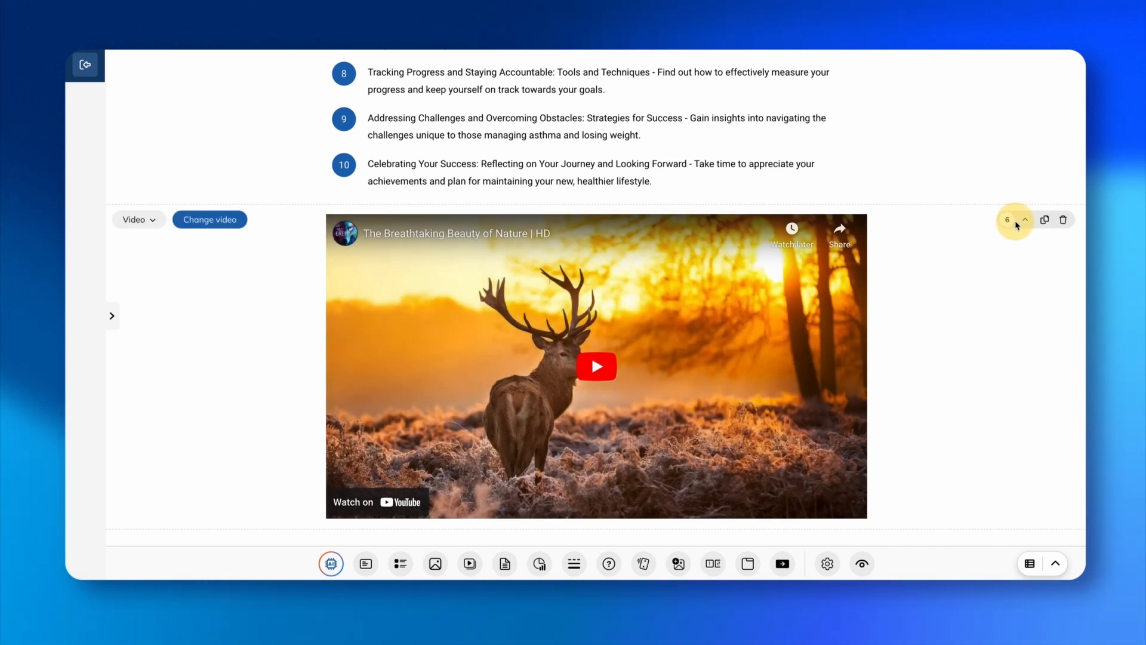
left_click(1010, 257)
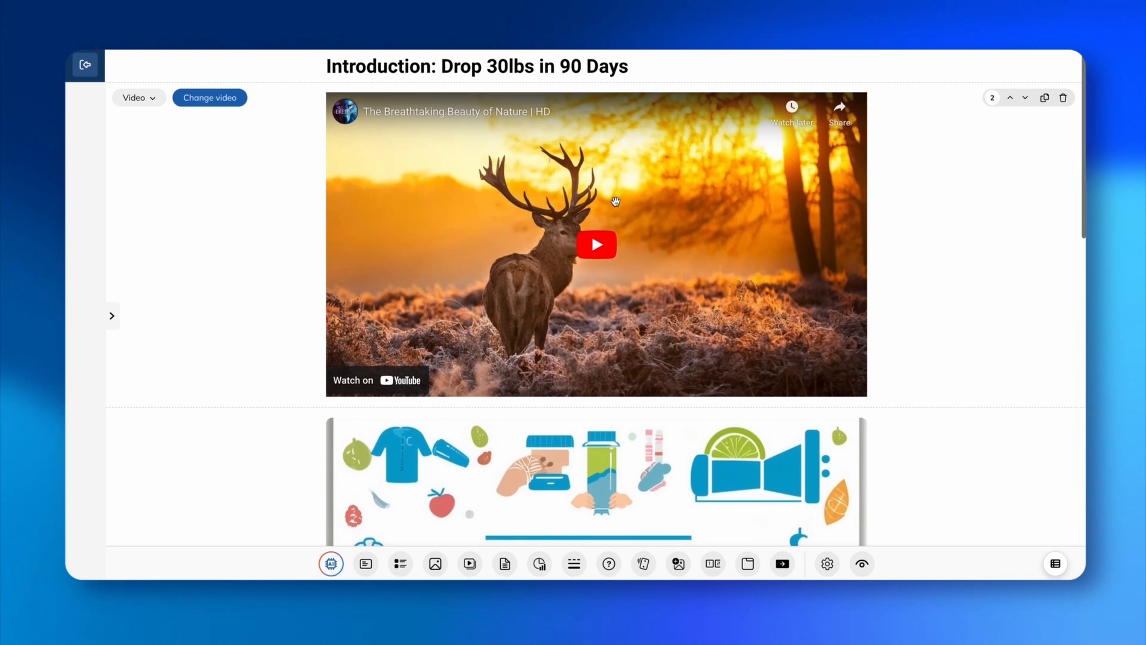
scroll(804, 374, "down", 3)
left_click(1064, 229)
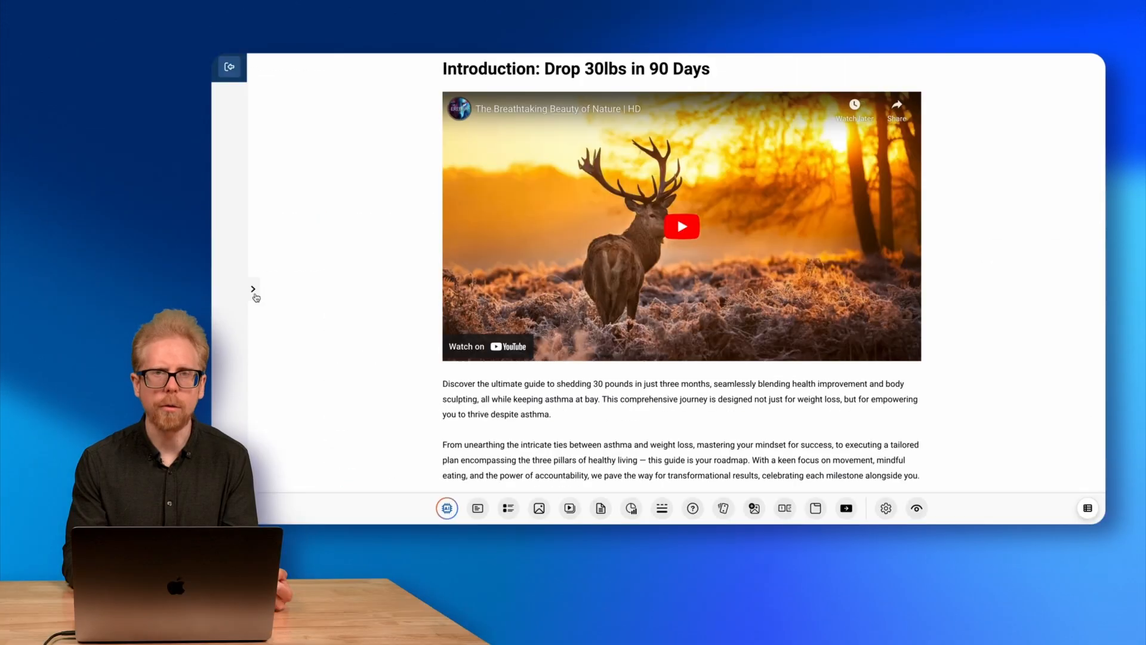
- Rename the document-based TalentCraft unit in the course outline to "TalentCraft unit 2"
left_click(250, 289)
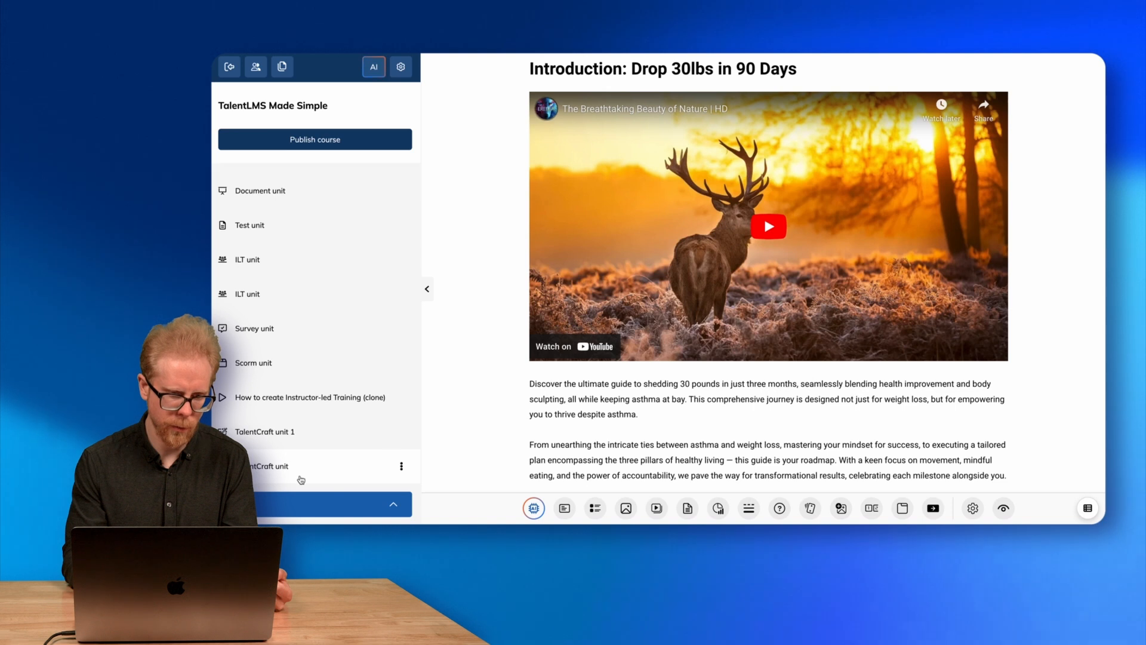
left_click(401, 467)
left_click(354, 412)
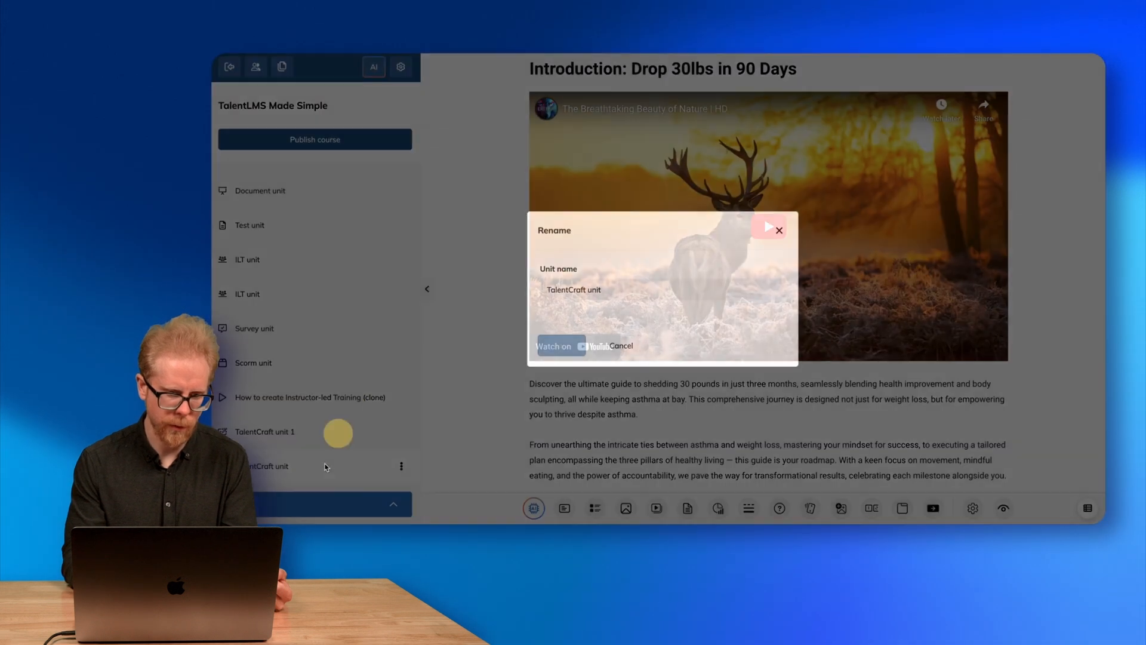
left_click(629, 288)
type("2")
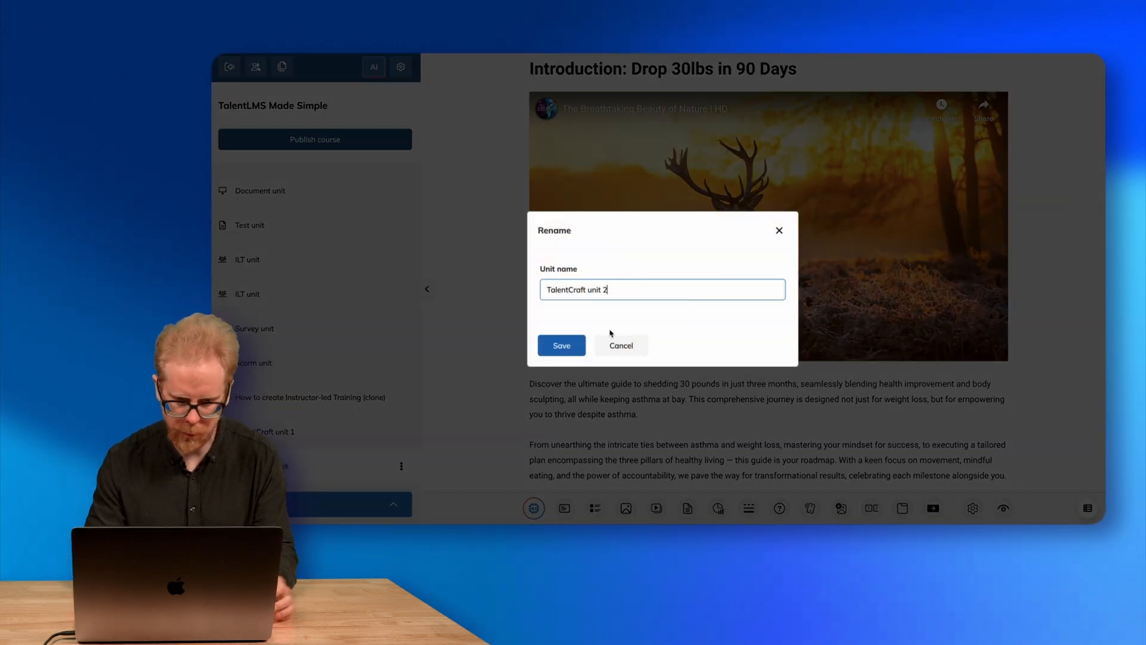
left_click(564, 345)
- Add another TalentCraft unit, choose to generate it with AI, and set the AI request type to "Create a page about"
left_click(324, 510)
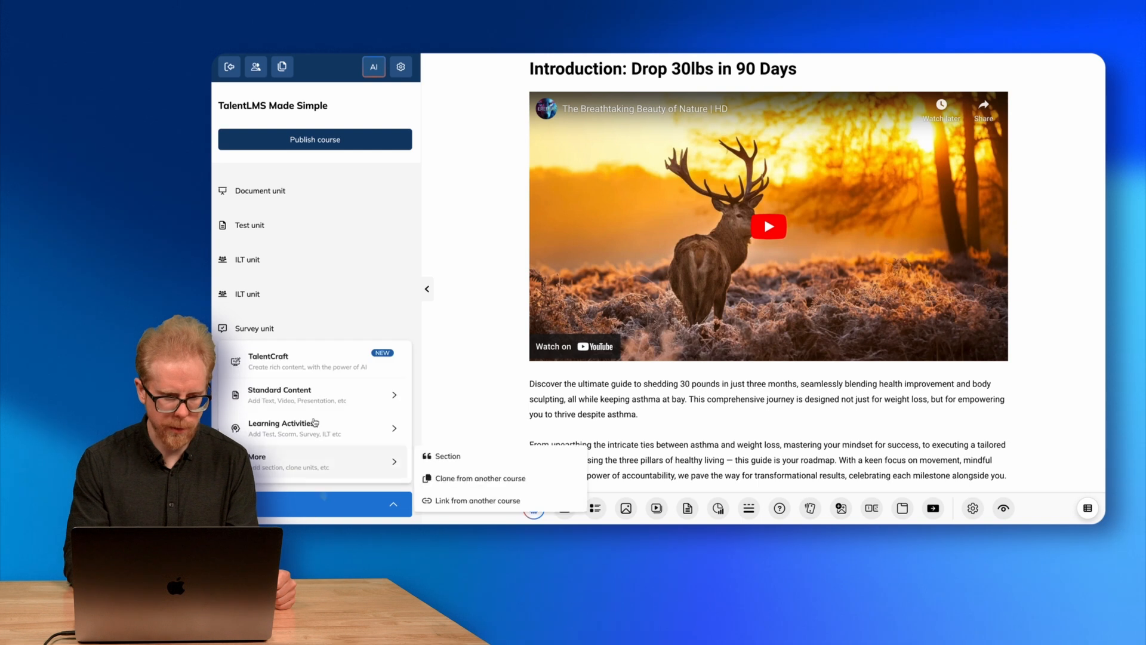
left_click(303, 372)
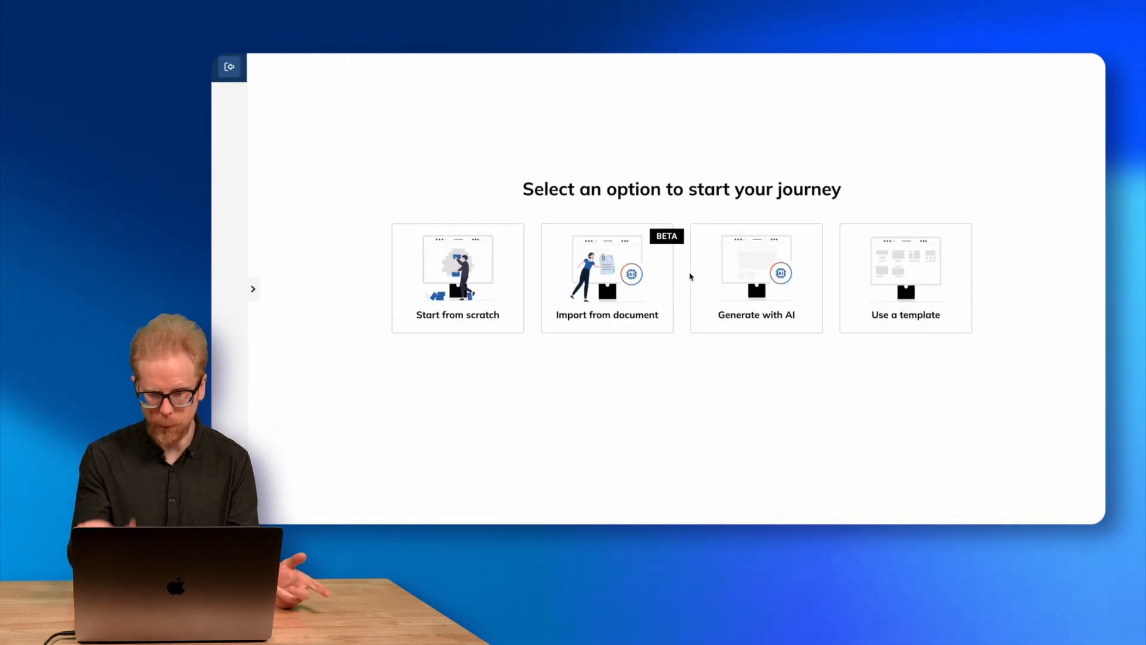
left_click(756, 261)
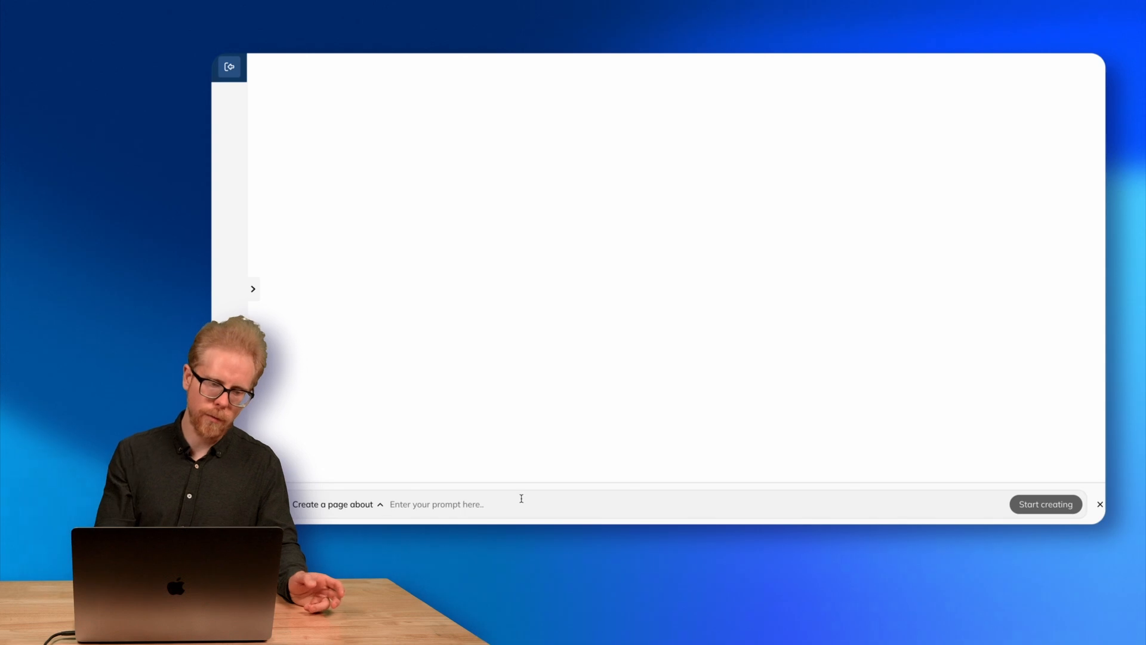
left_click(371, 506)
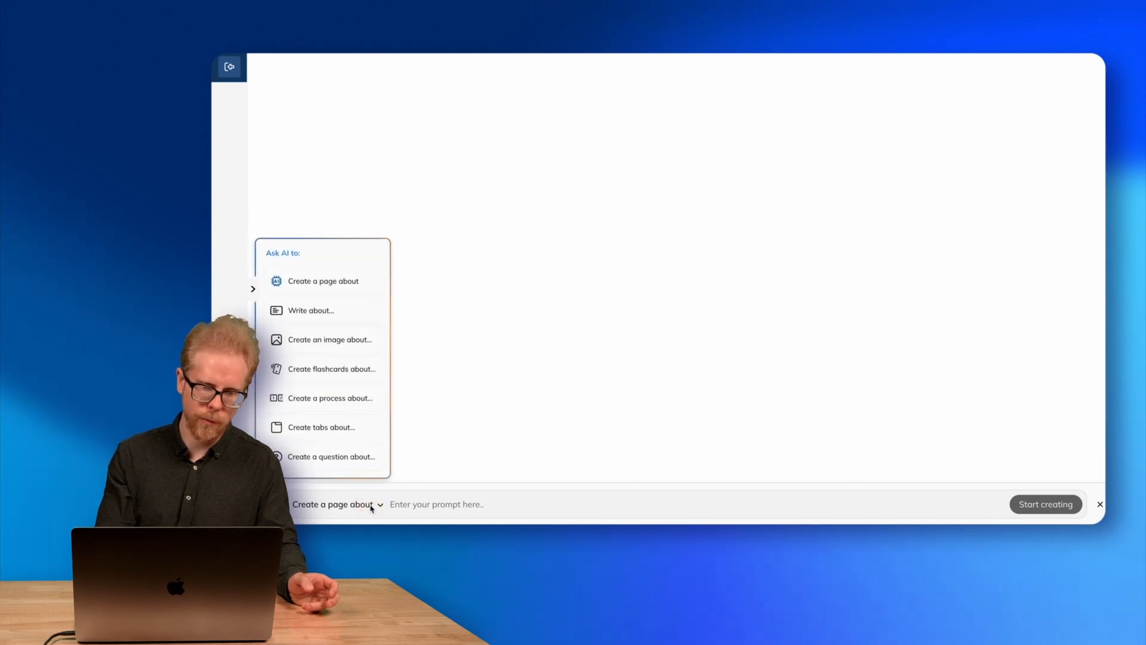
left_click(472, 517)
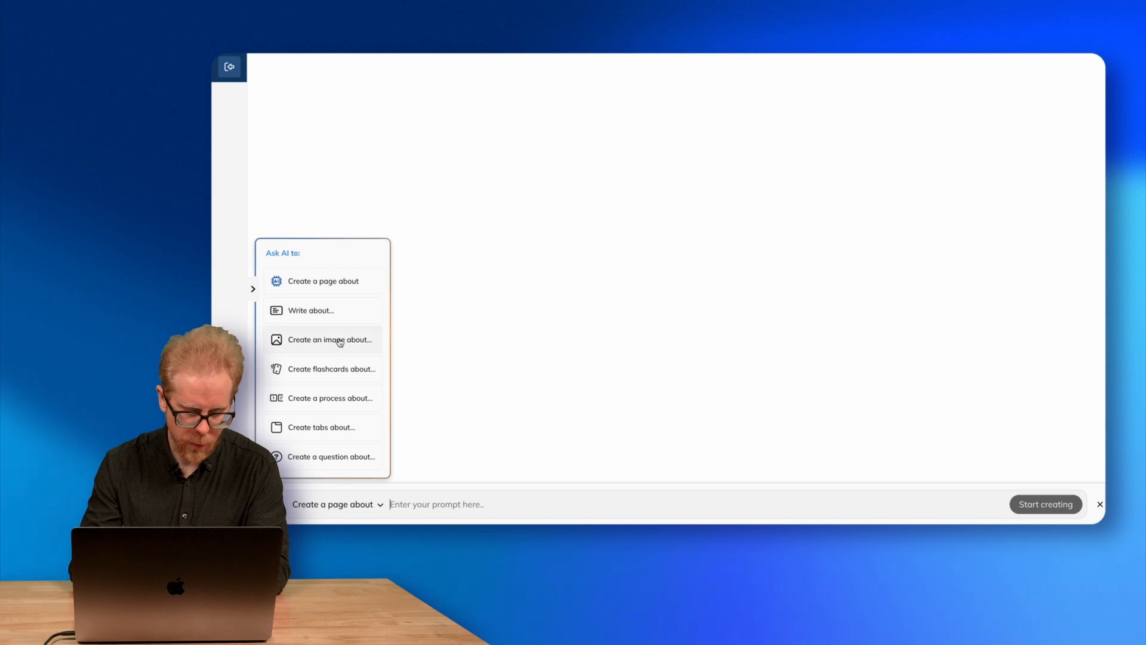
left_click(329, 284)
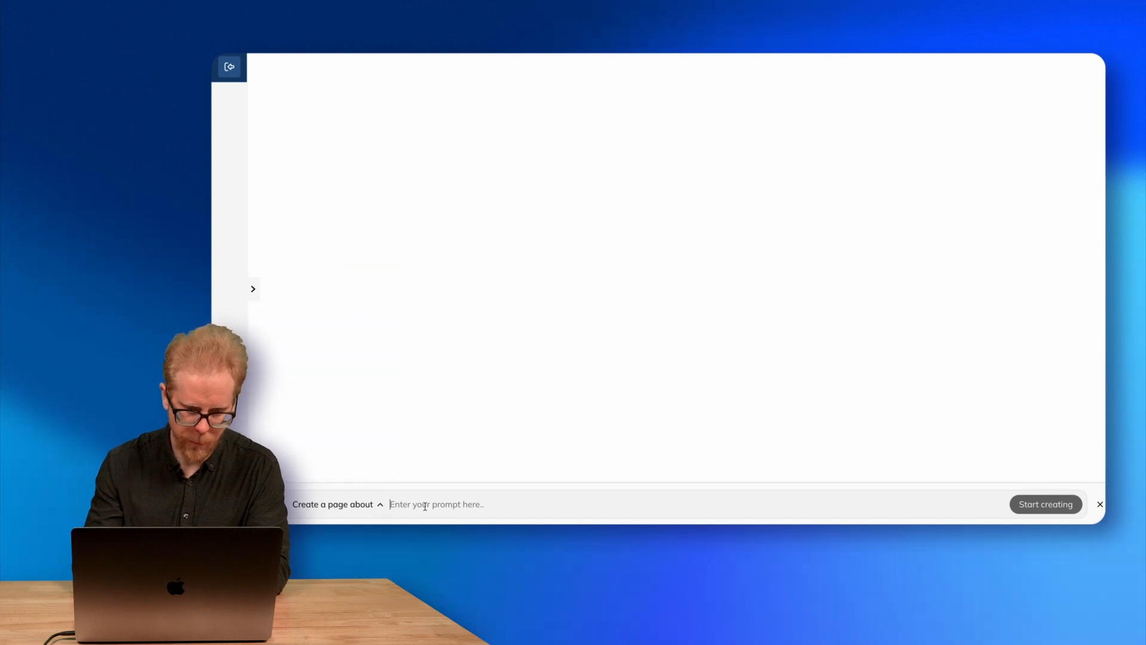
- Generate the page with the prompt "how to build an online course using TalentCraft"
type("how to build ")
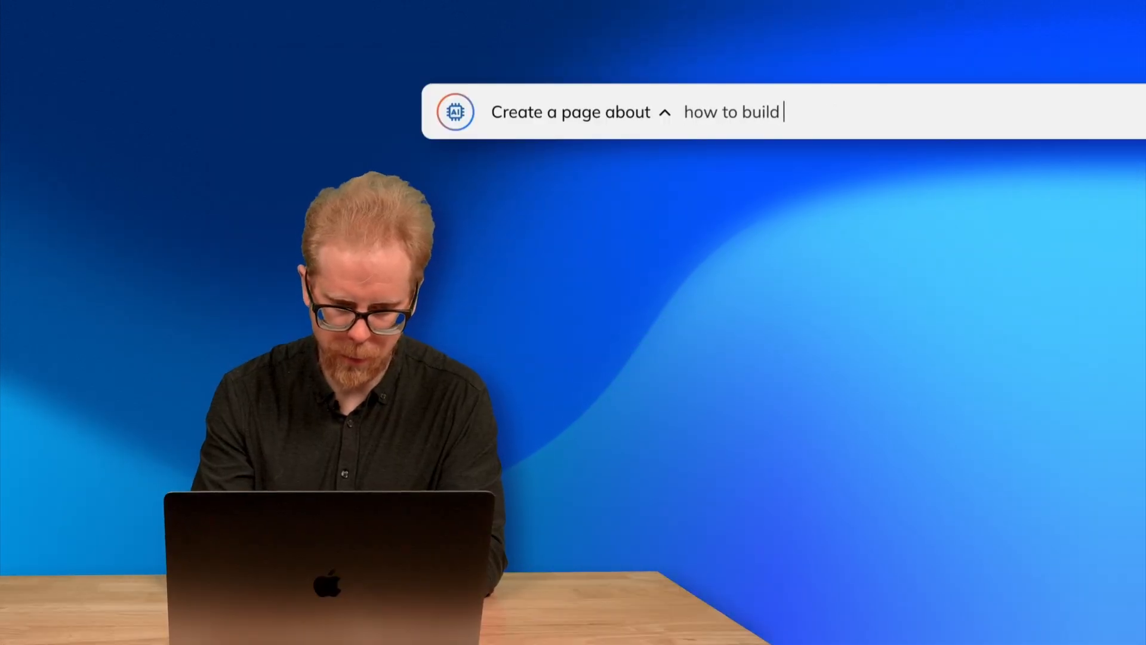
type("an online course")
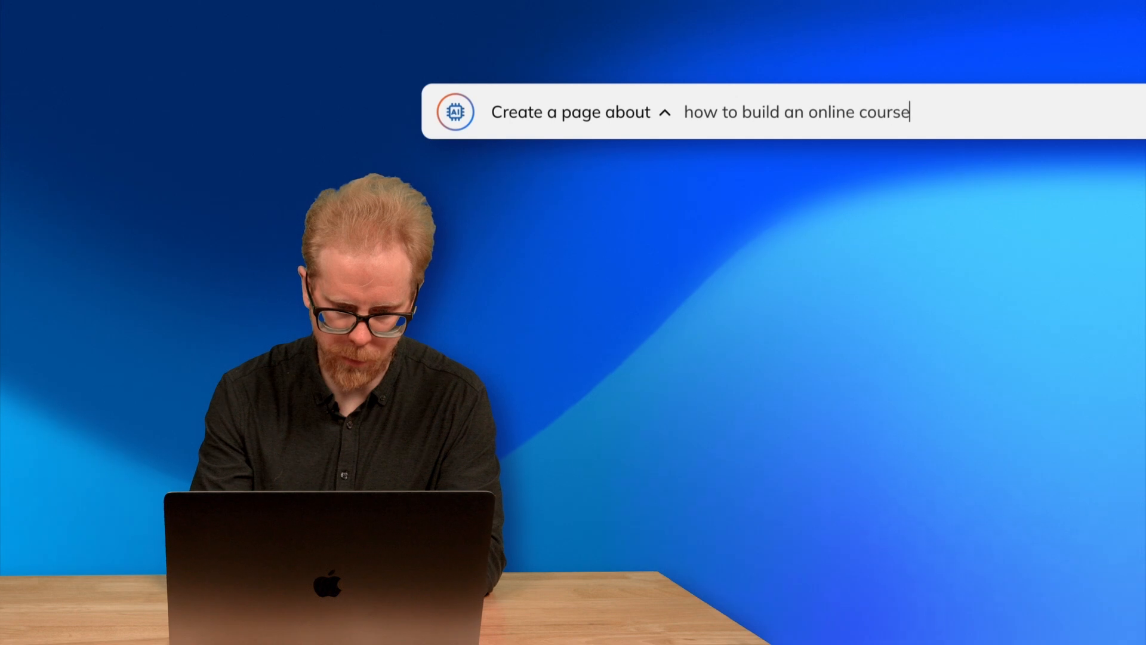
type(" in")
key("BackSpace")
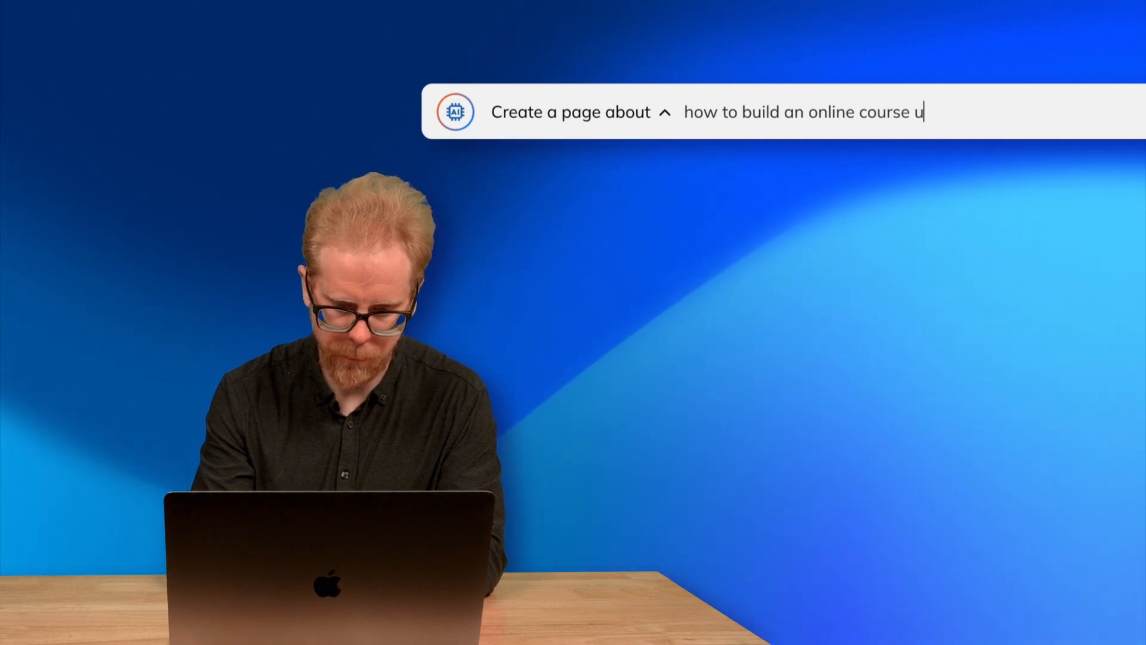
type("sing TalentC")
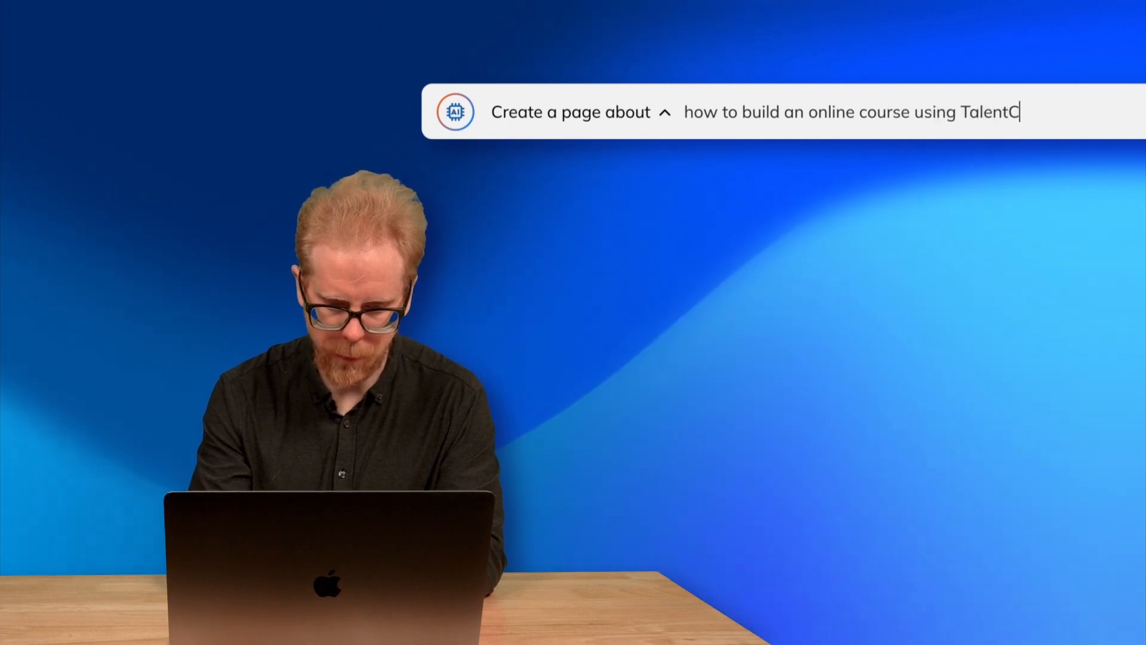
type("raft")
key("Return")
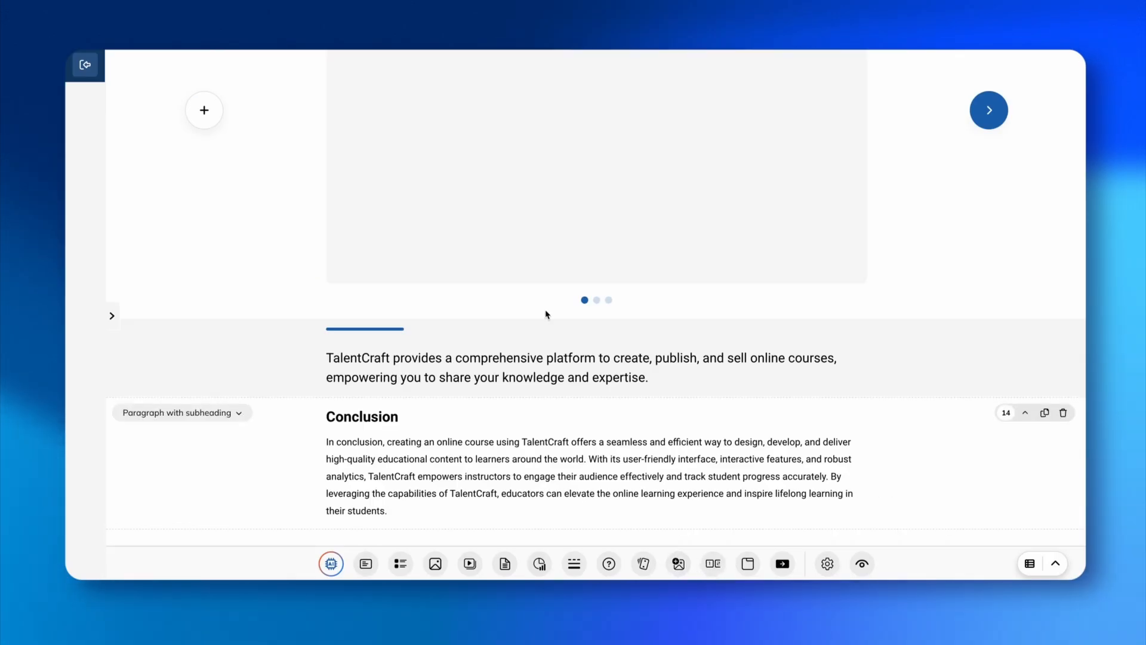
- Rename the AI-generated TalentCraft unit in the course outline to "TalentCraft unit 3"
scroll(545, 313, "up", 20)
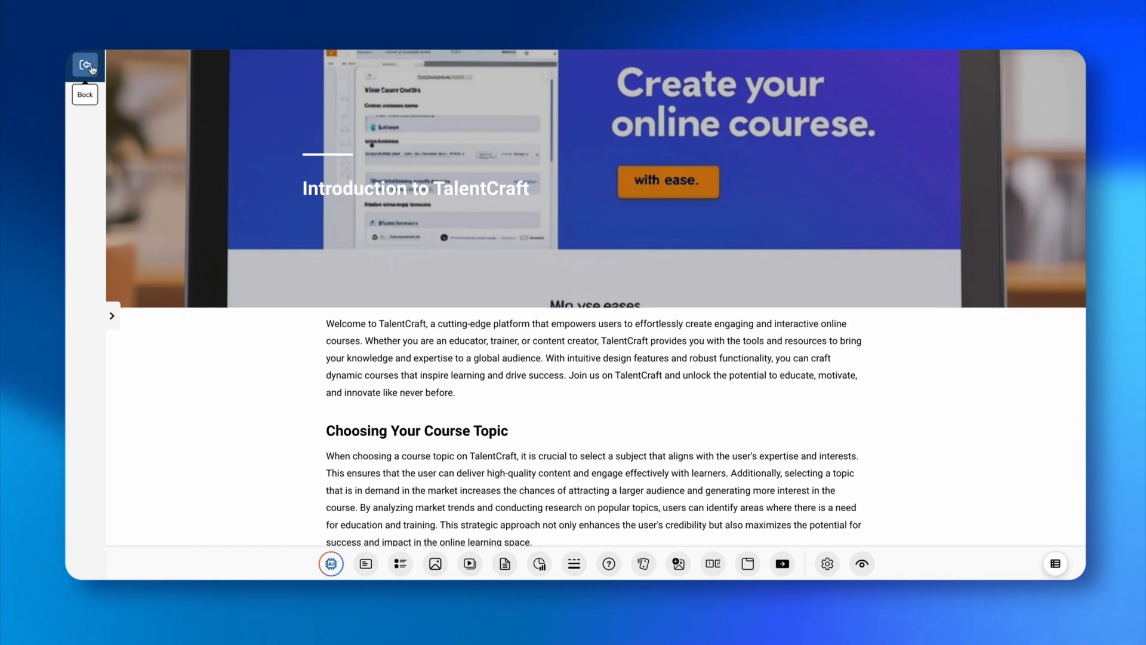
left_click(112, 316)
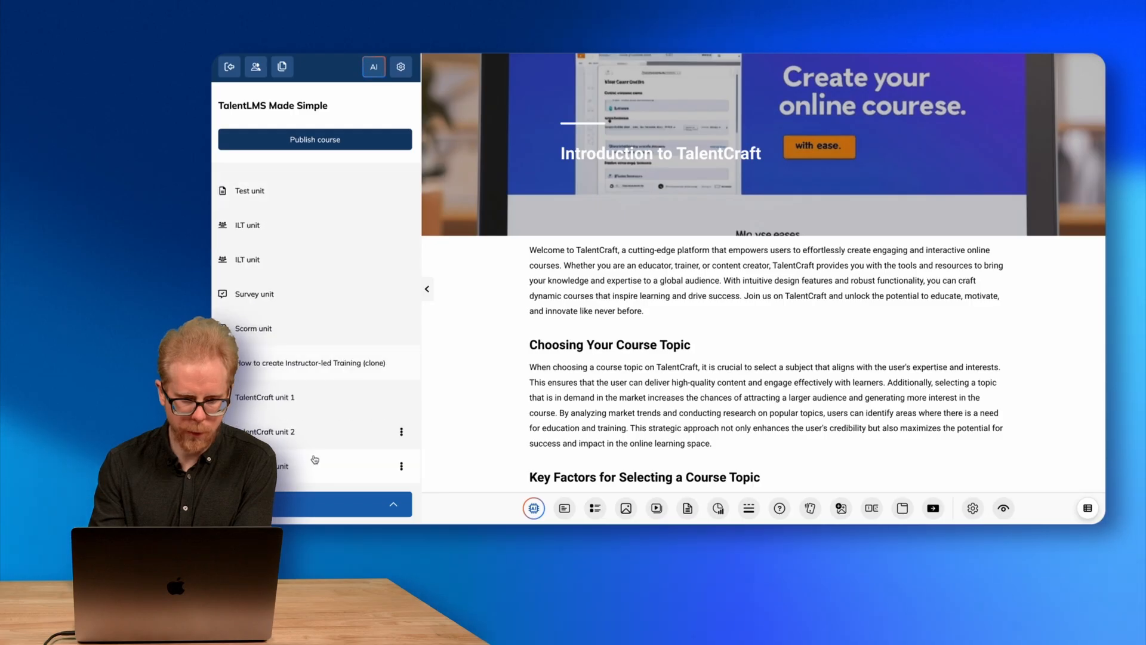
left_click(401, 468)
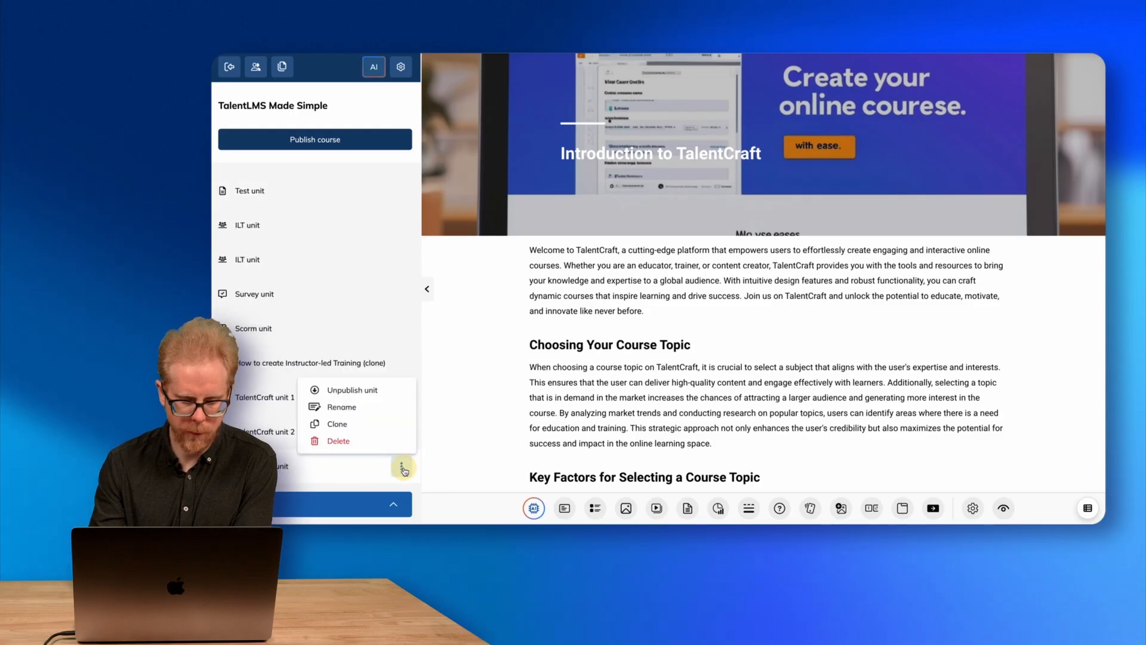
left_click(365, 409)
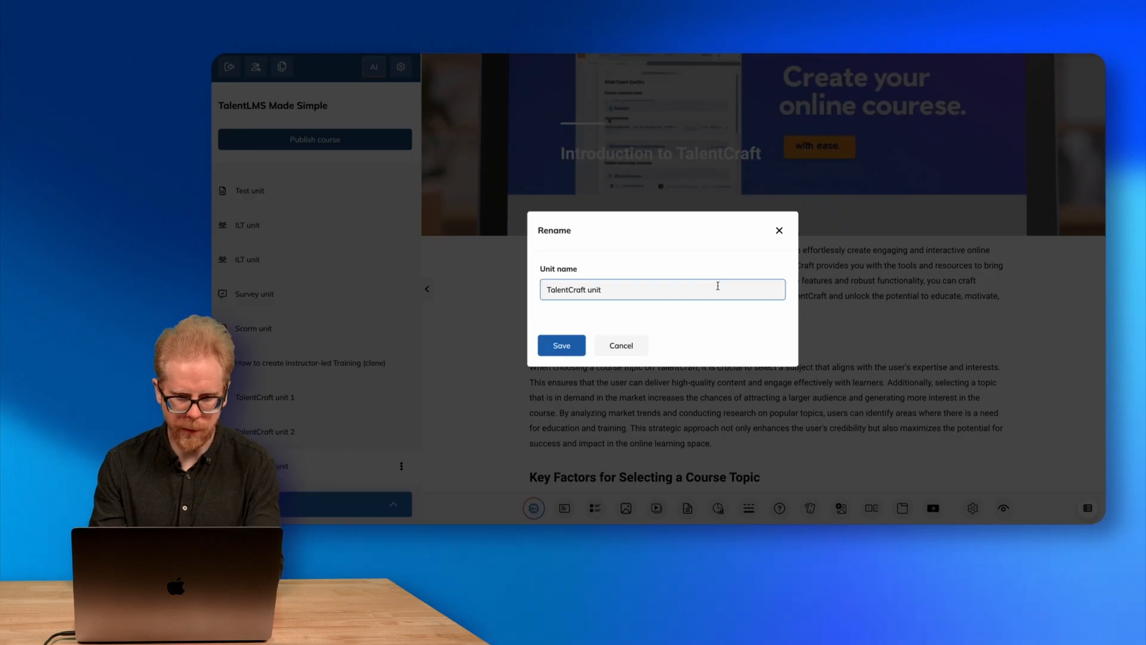
type("3")
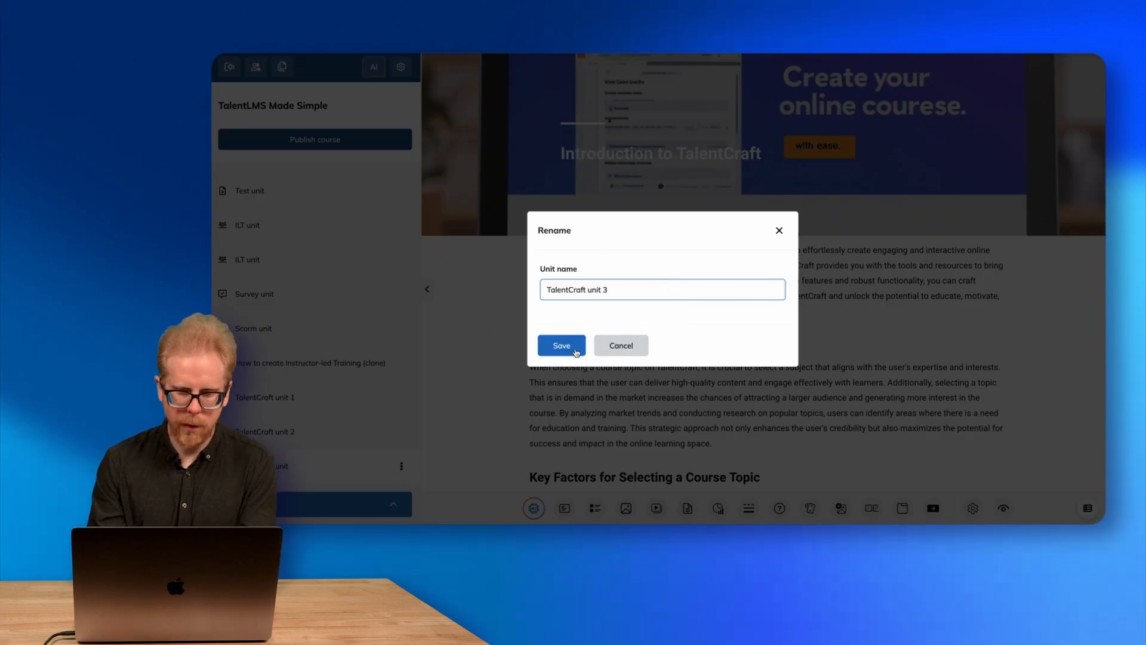
left_click(576, 352)
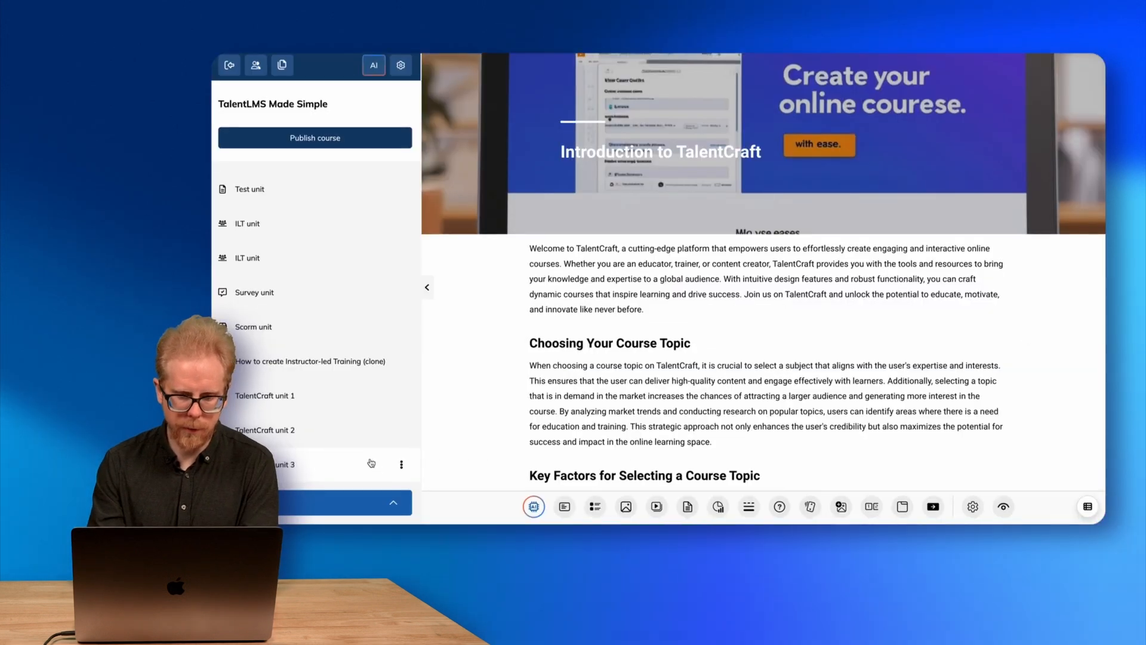
- Add another TalentCraft unit to the course and base it on the "Onboard a person" template
left_click(327, 508)
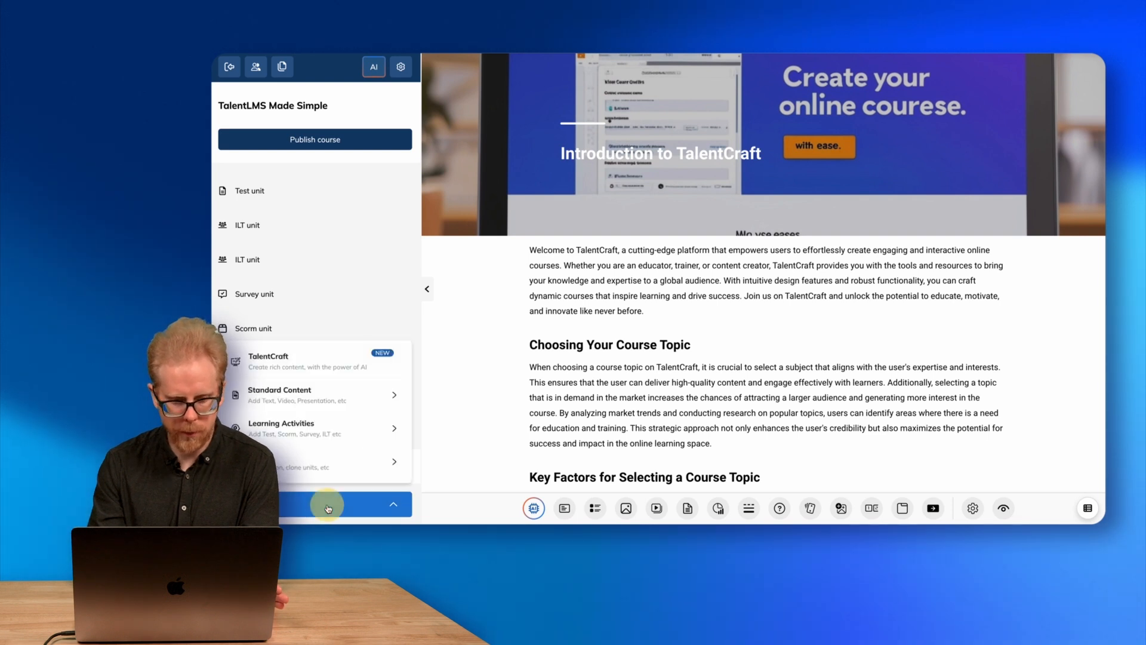
left_click(322, 366)
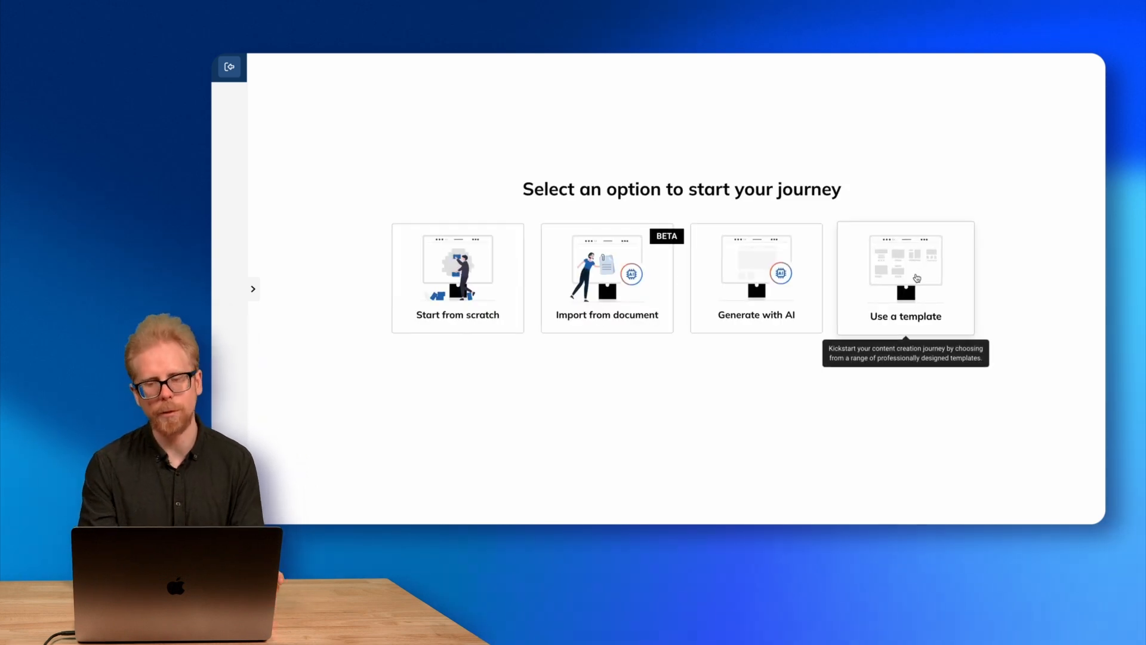
left_click(917, 278)
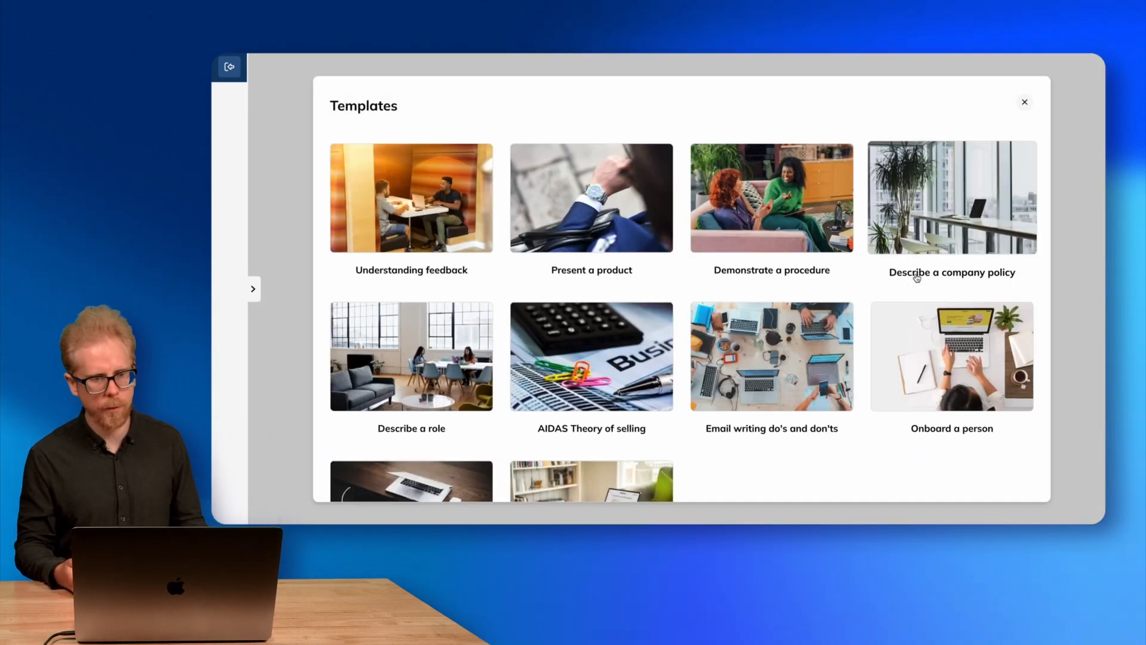
scroll(681, 237, "down", 3)
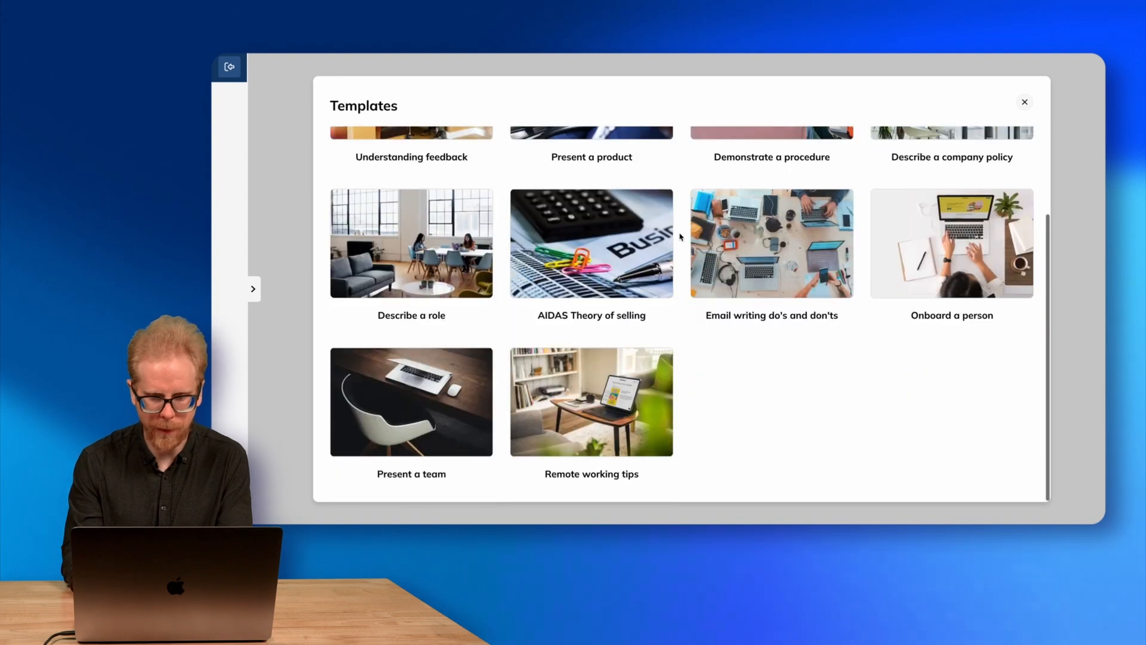
scroll(654, 334, "up", 3)
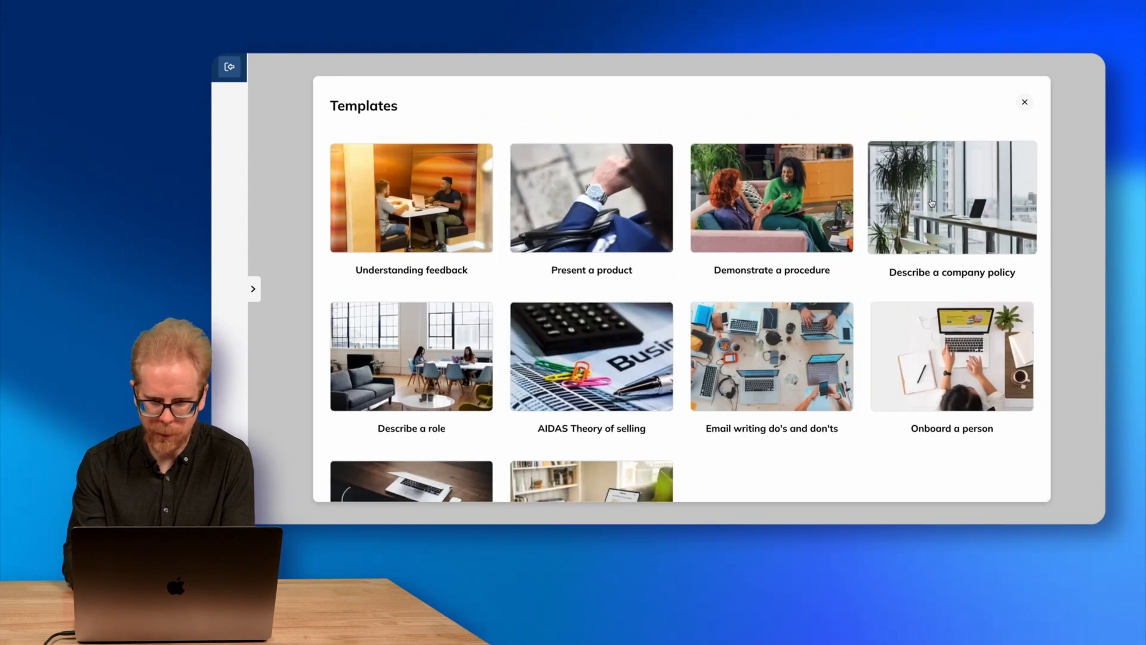
left_click(941, 336)
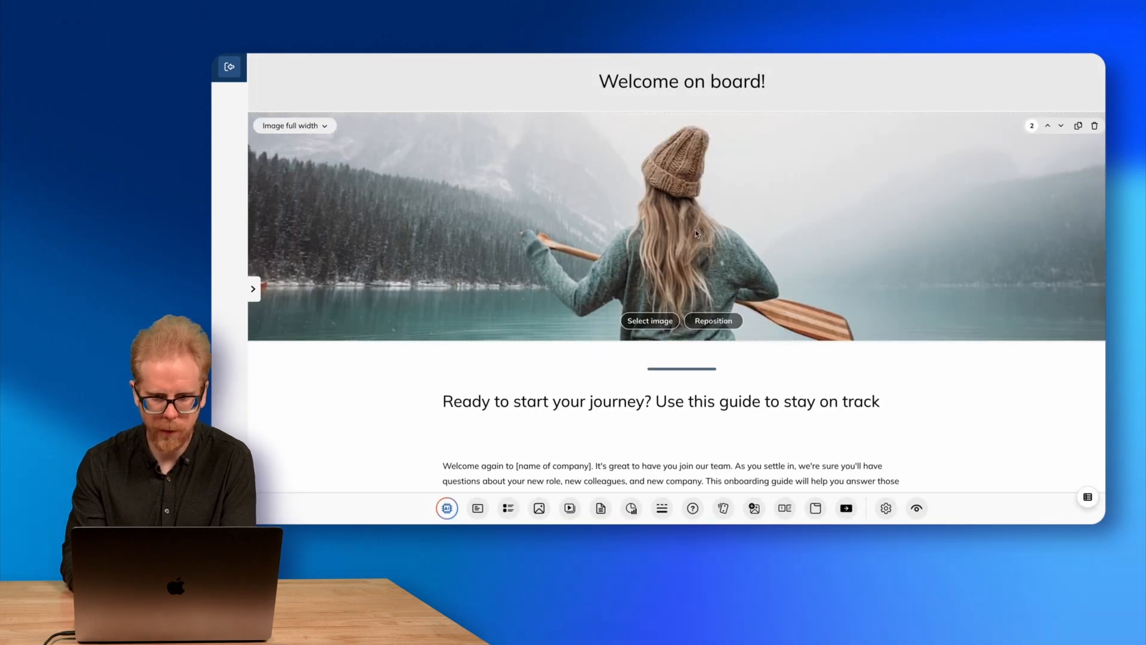
- Look through the onboarding template's page from the welcome image down to the closing quiz questions
scroll(695, 232, "down", 10)
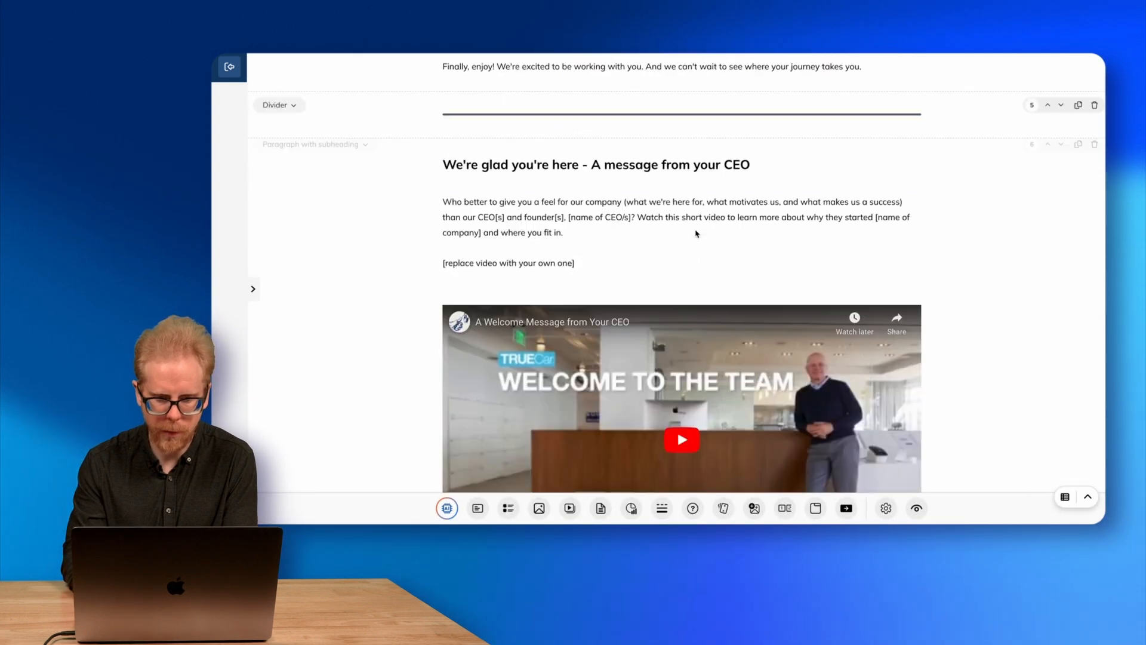
scroll(695, 233, "down", 1)
scroll(696, 233, "down", 15)
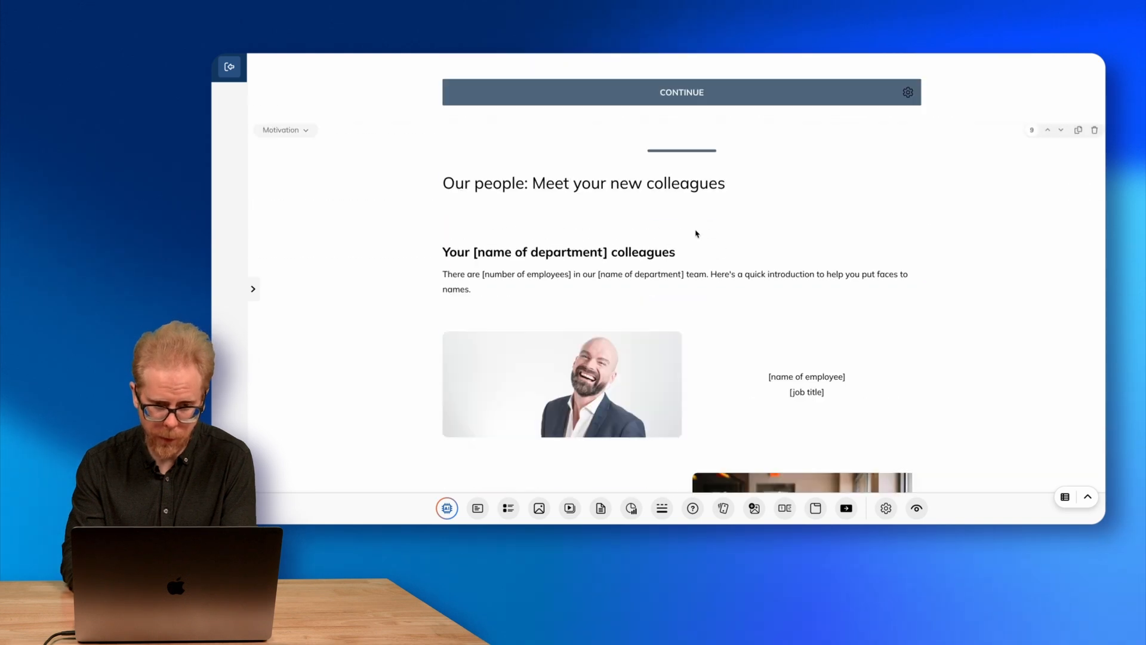
scroll(696, 232, "down", 20)
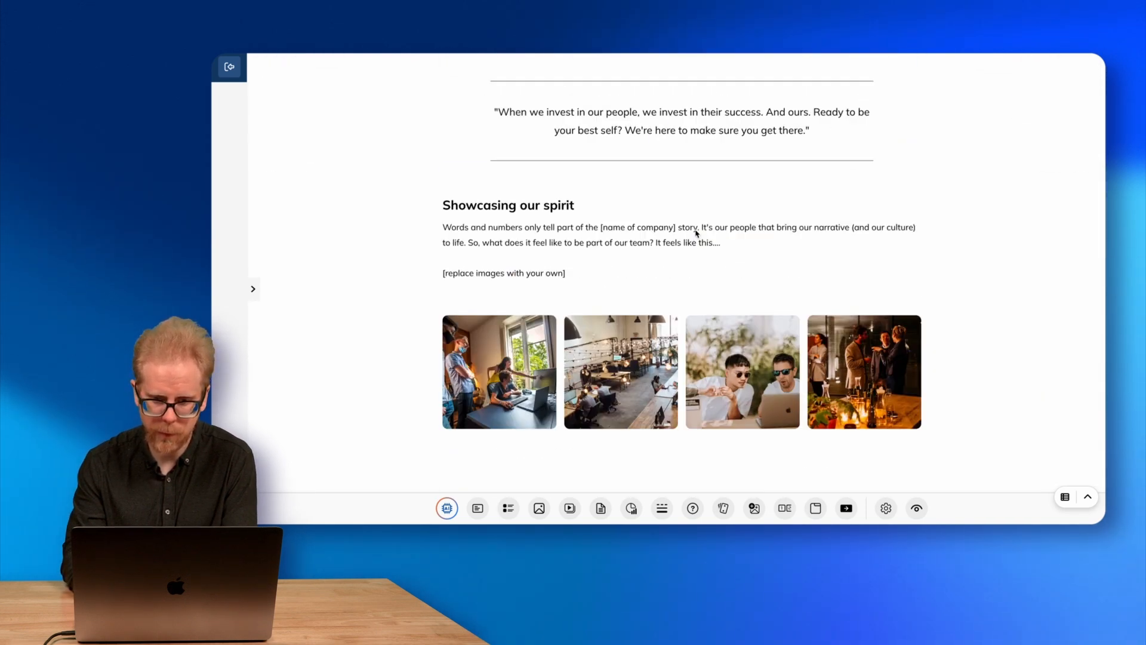
scroll(696, 233, "down", 15)
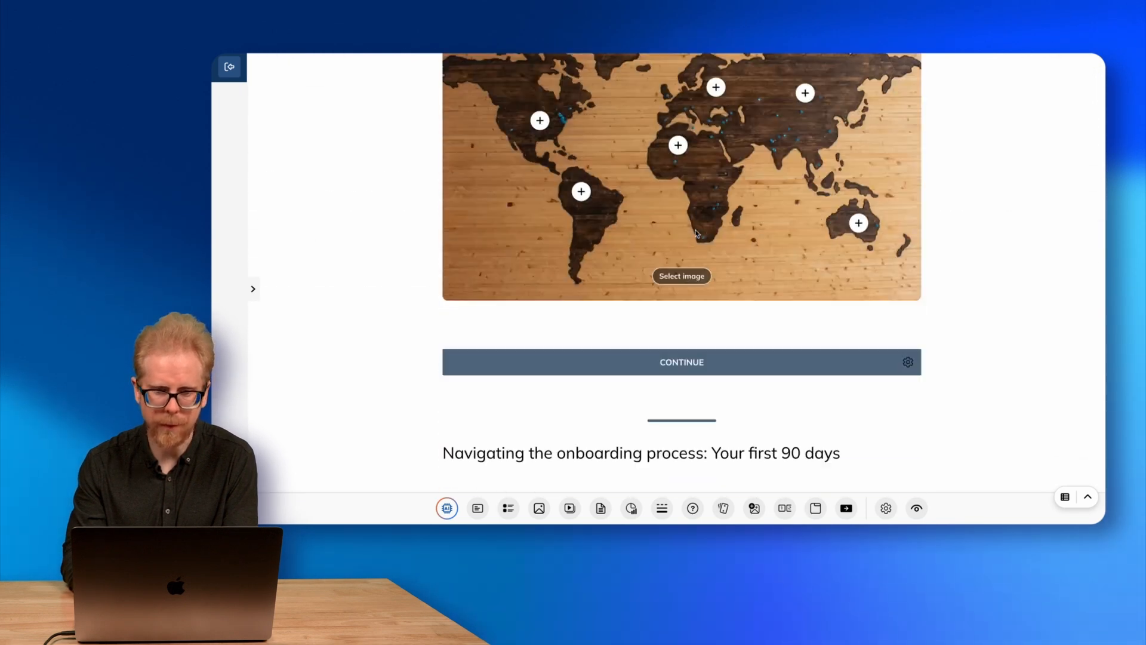
right_click(696, 229)
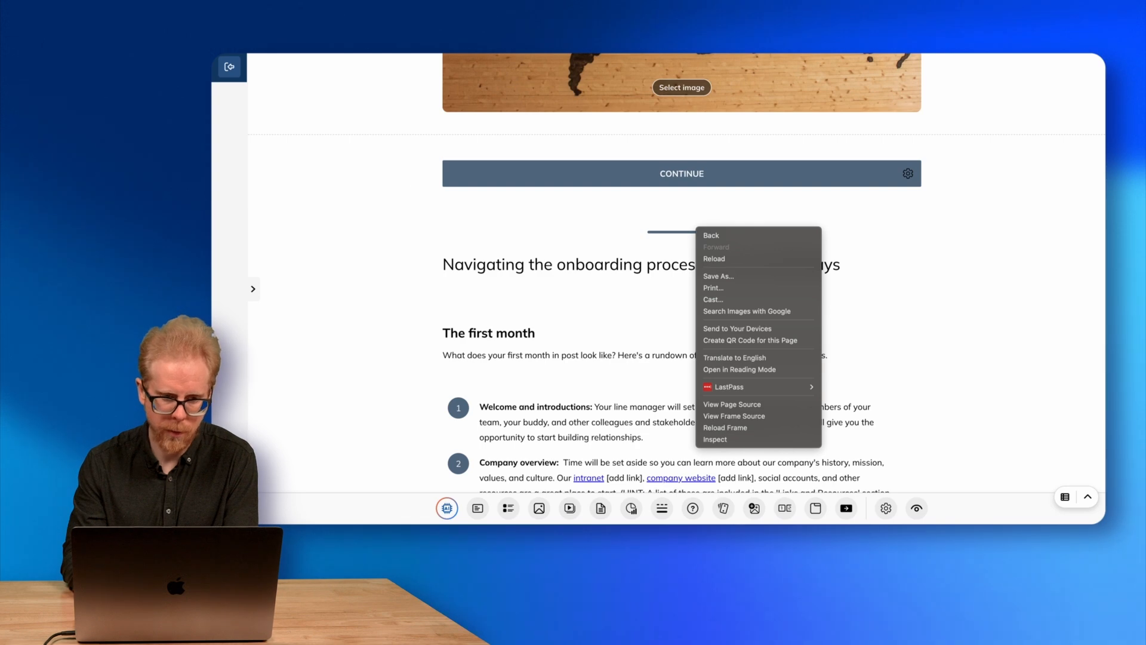
left_click(402, 215)
scroll(405, 215, "up", 20)
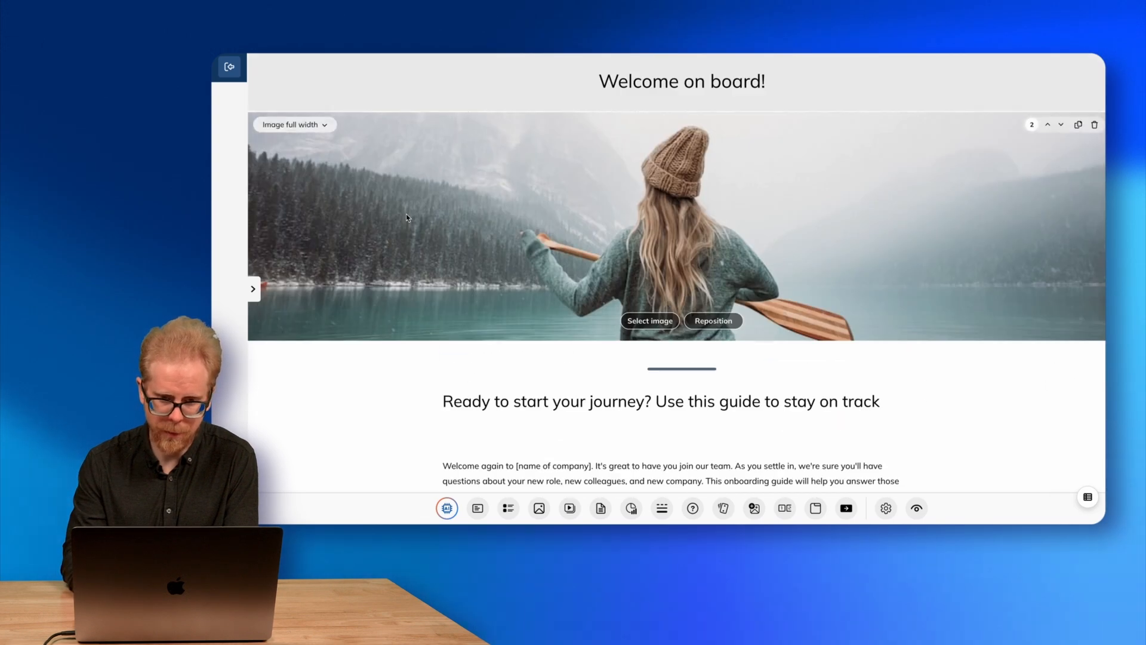
scroll(641, 288, "down", 20)
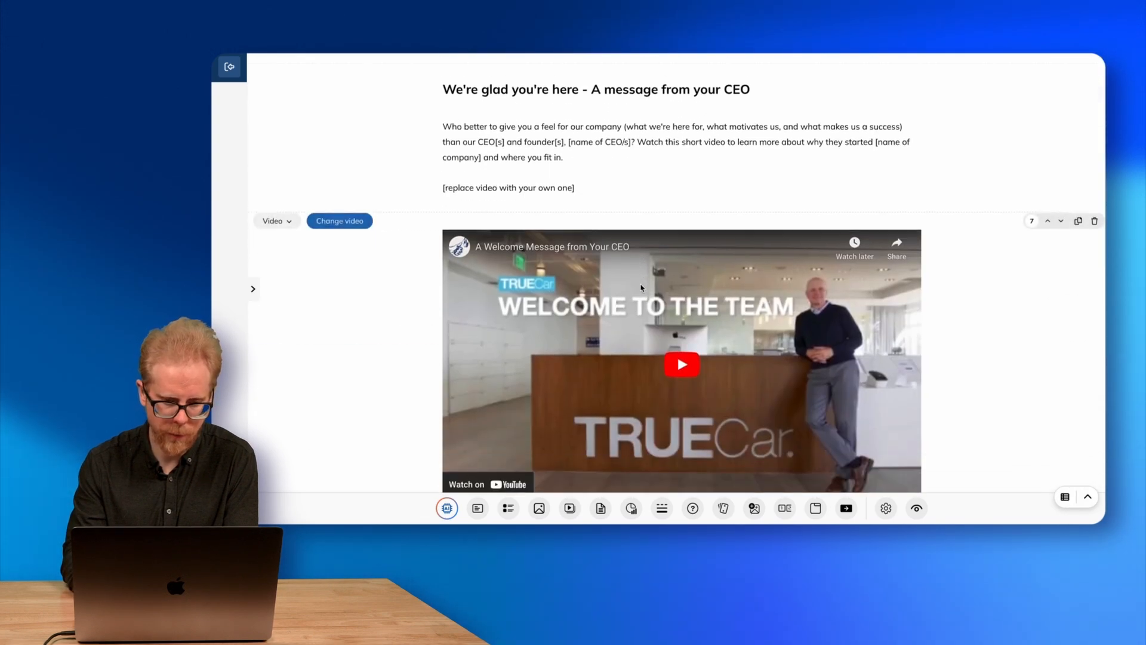
scroll(641, 284, "down", 20)
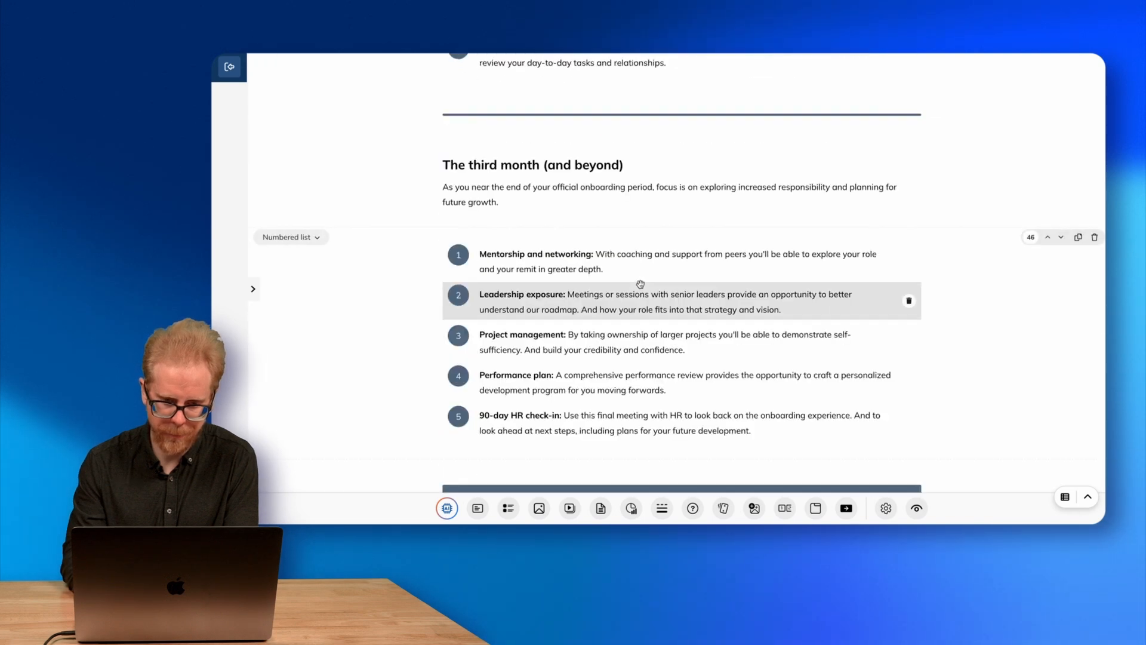
scroll(450, 498, "down", 15)
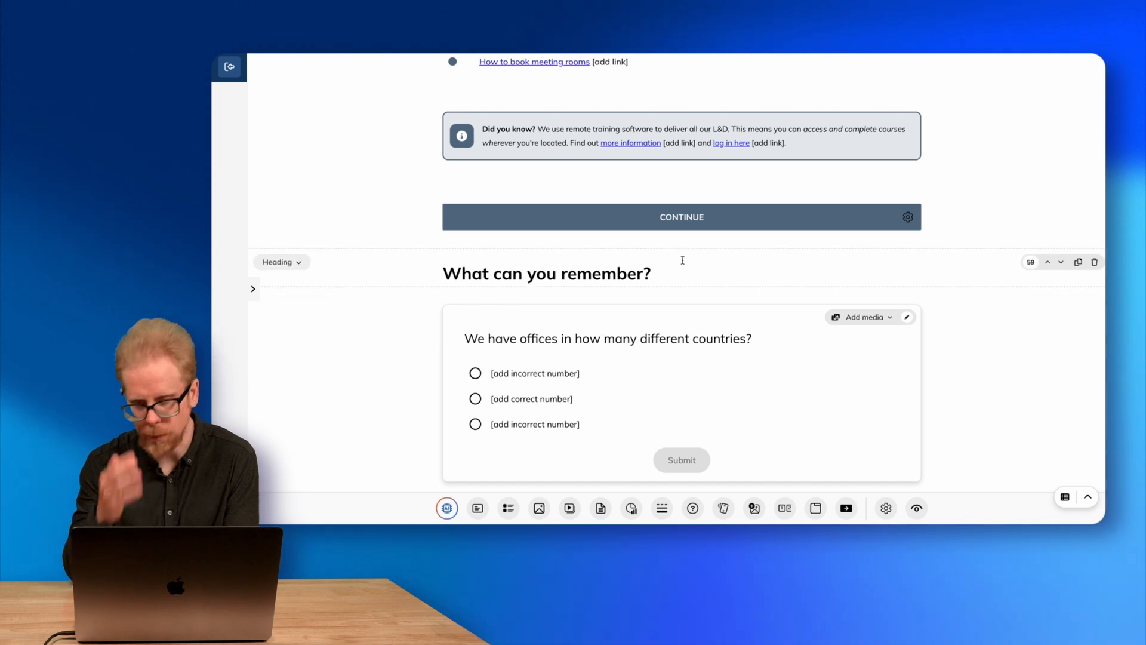
- Try the AI request "Create a question about" with the prompt "can you delete sections for me?"
left_click(447, 509)
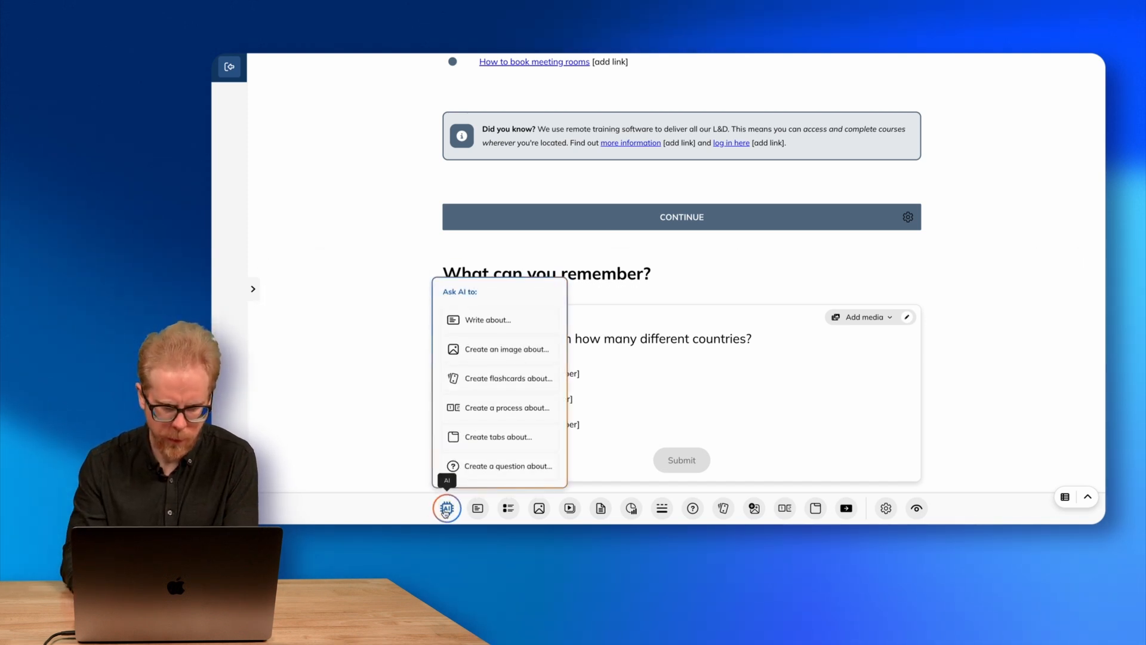
left_click(494, 467)
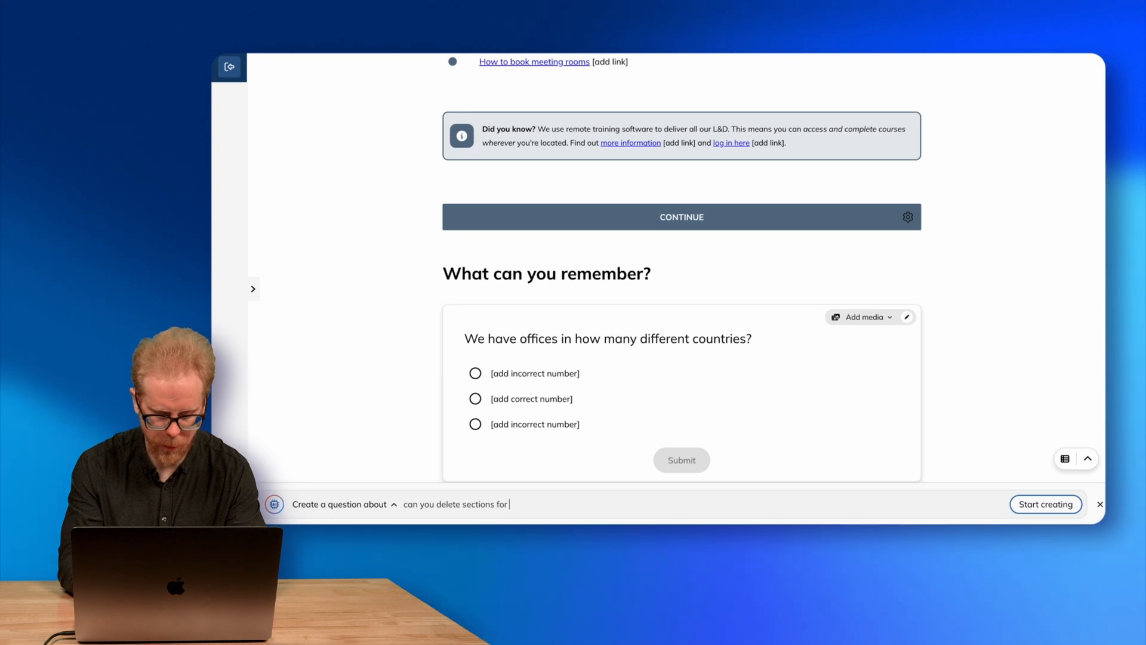
left_click(1028, 509)
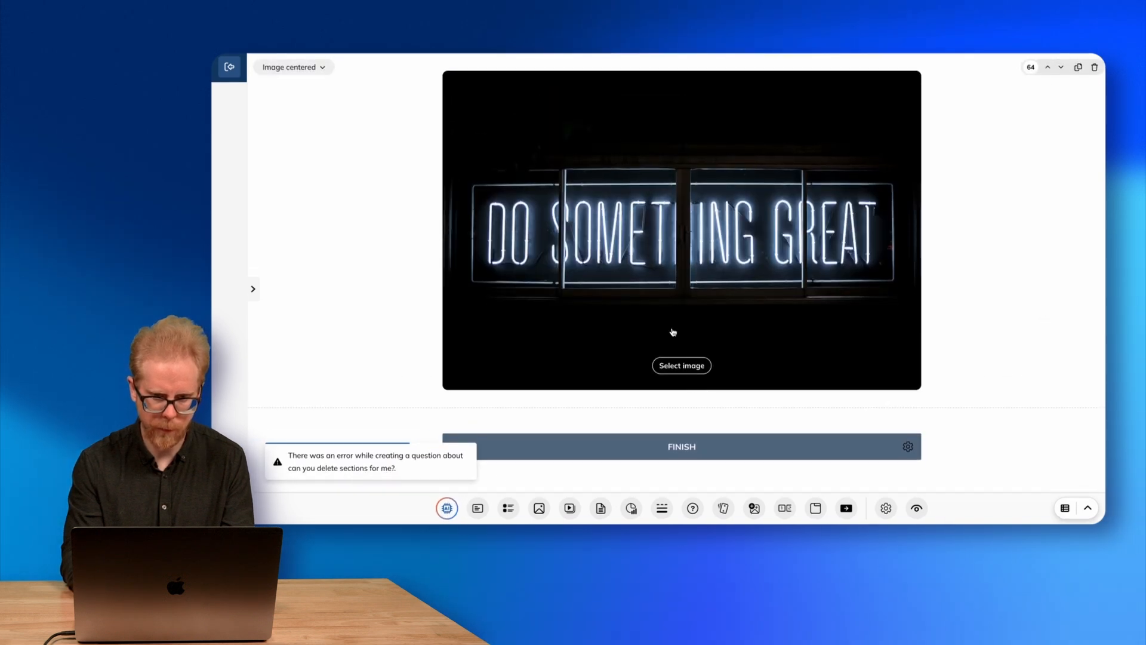
scroll(672, 328, "up", 5)
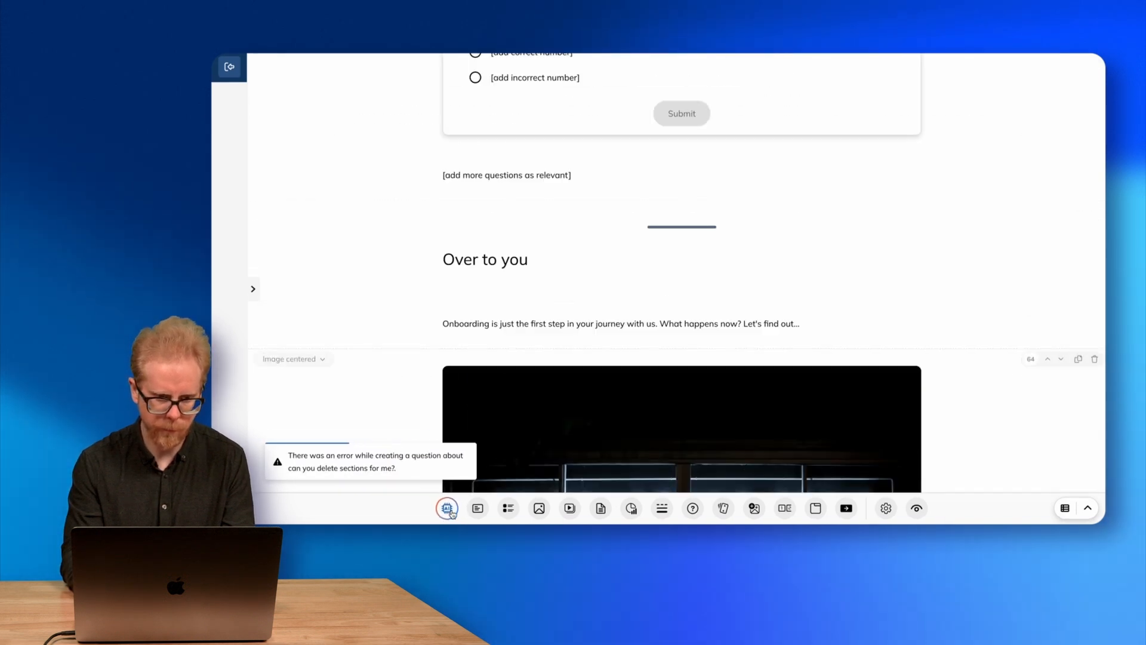
left_click(449, 510)
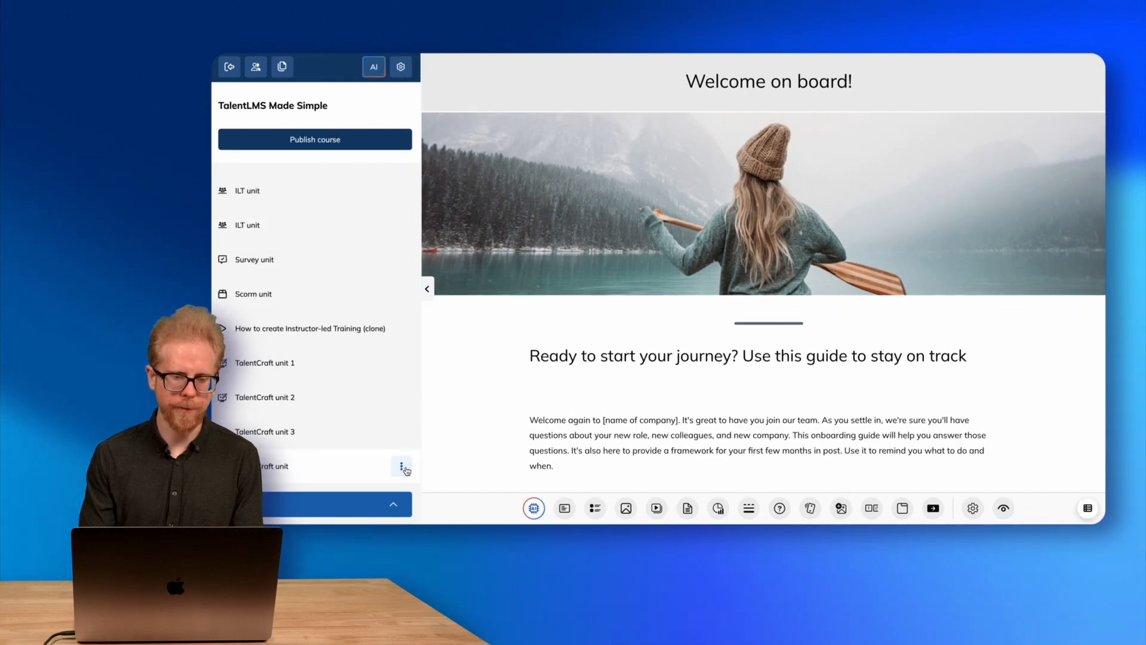
- Rename the template-based TalentCraft unit in the course outline to "TalentCraft unit 4"
left_click(403, 467)
left_click(358, 413)
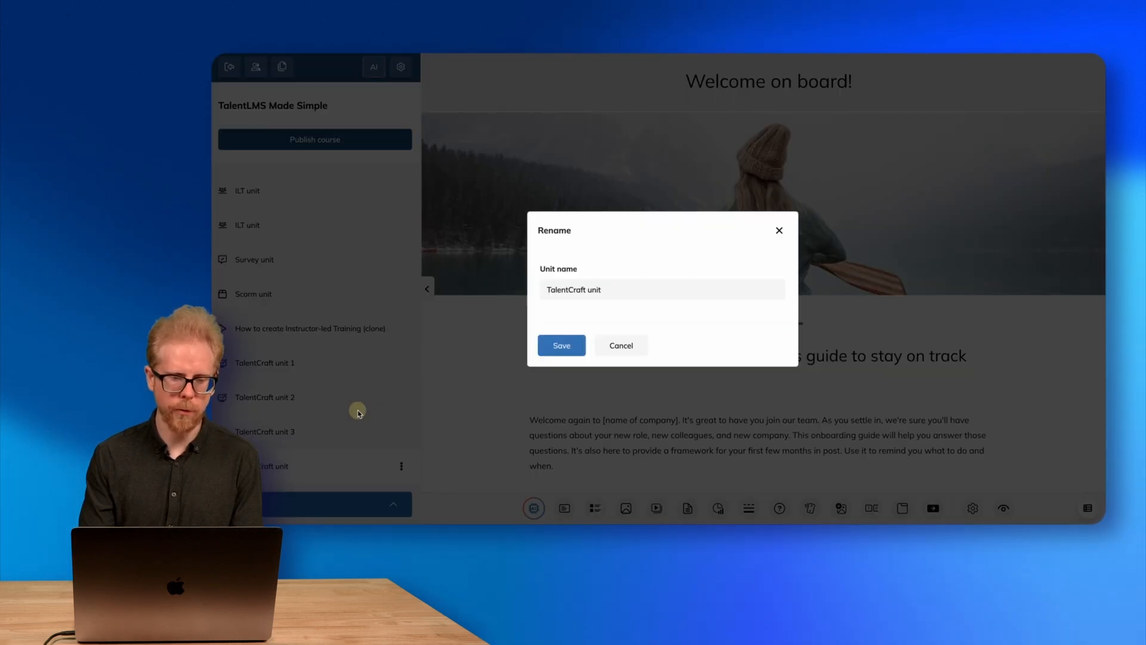
left_click(630, 287)
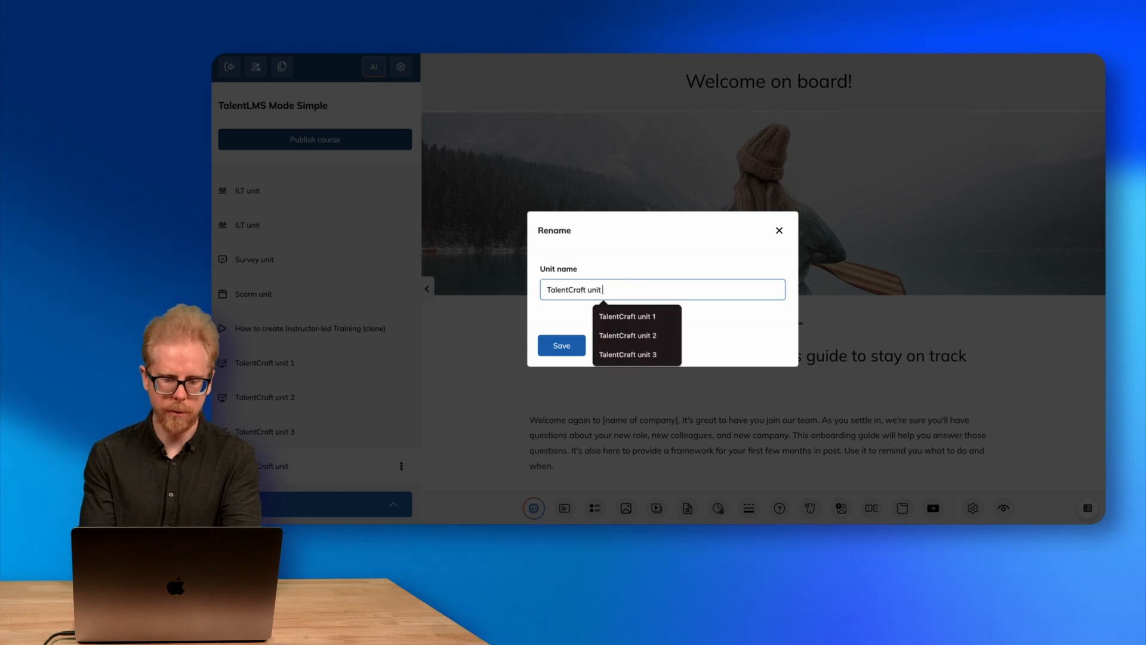
type("4")
left_click(561, 345)
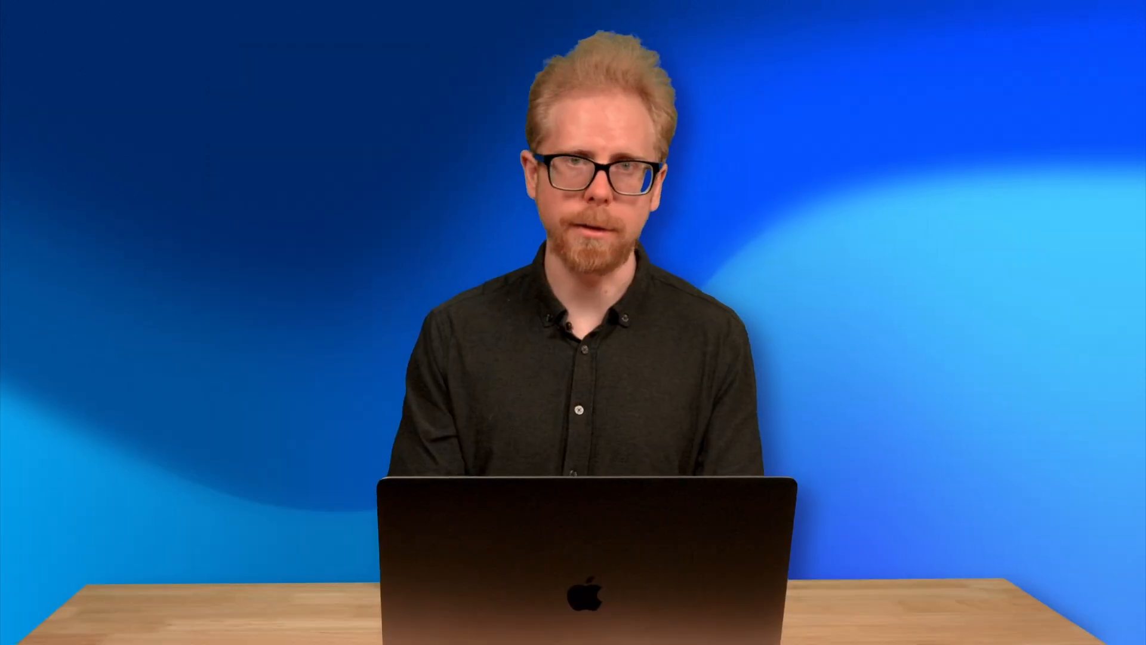